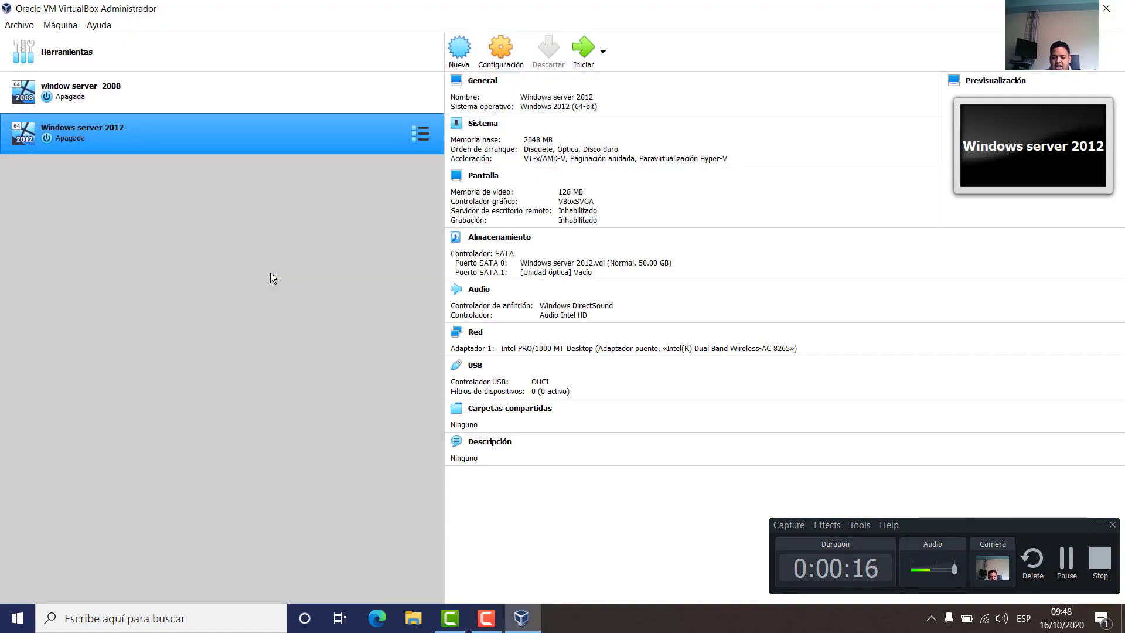
# Check the network adapter settings of the Windows server 2012 virtual machine and start the machine.
pyautogui.click(511, 51)
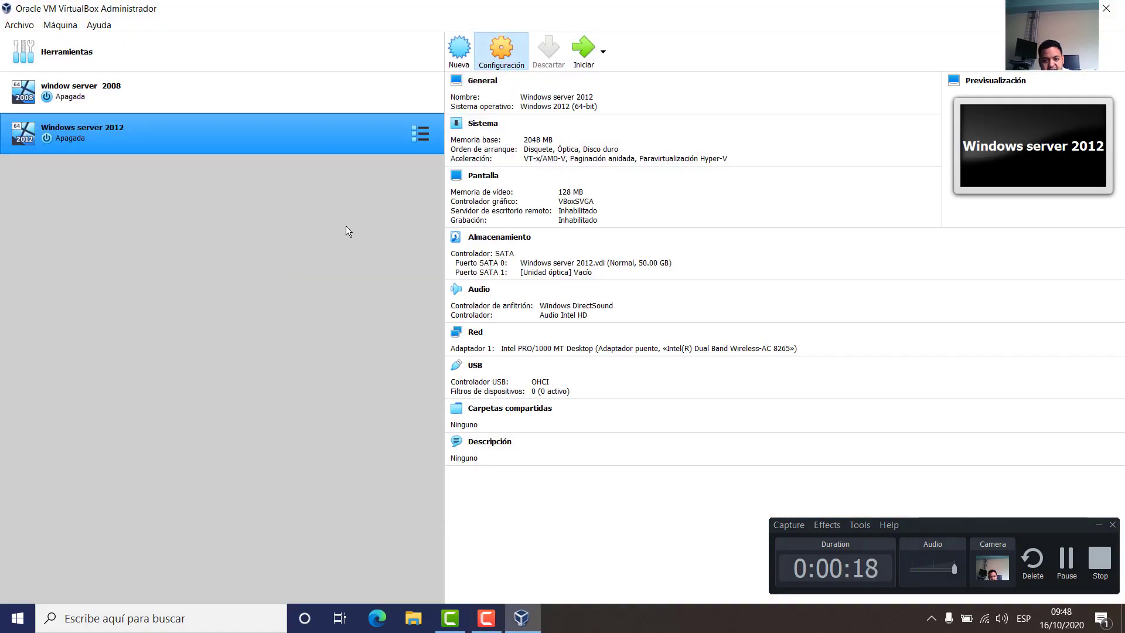
pyautogui.click(360, 281)
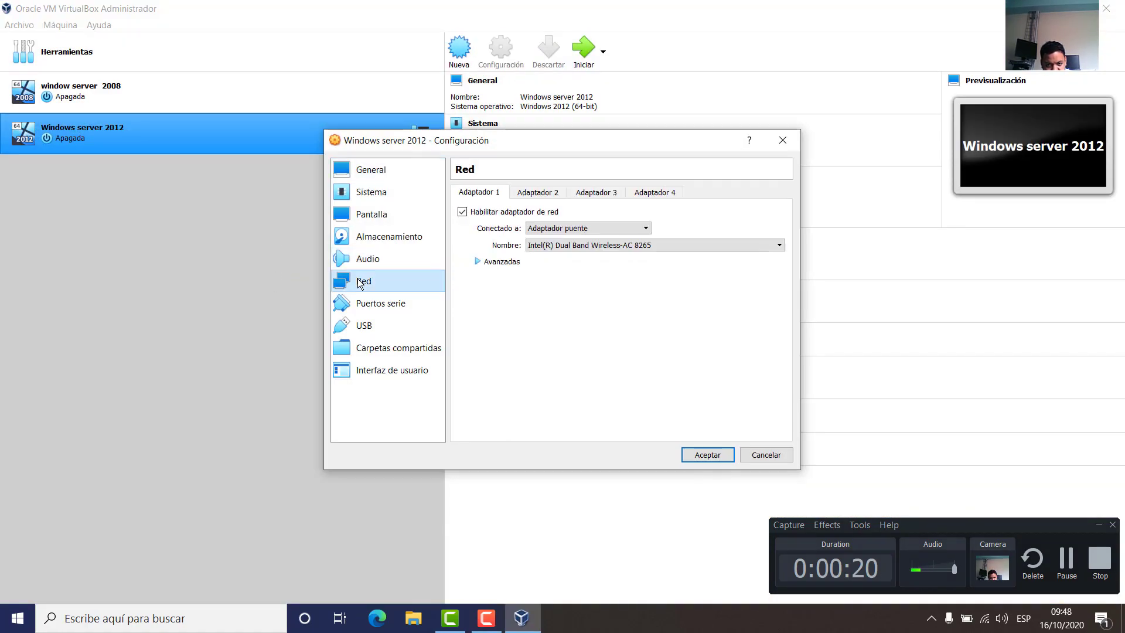
pyautogui.click(694, 456)
pyautogui.click(584, 56)
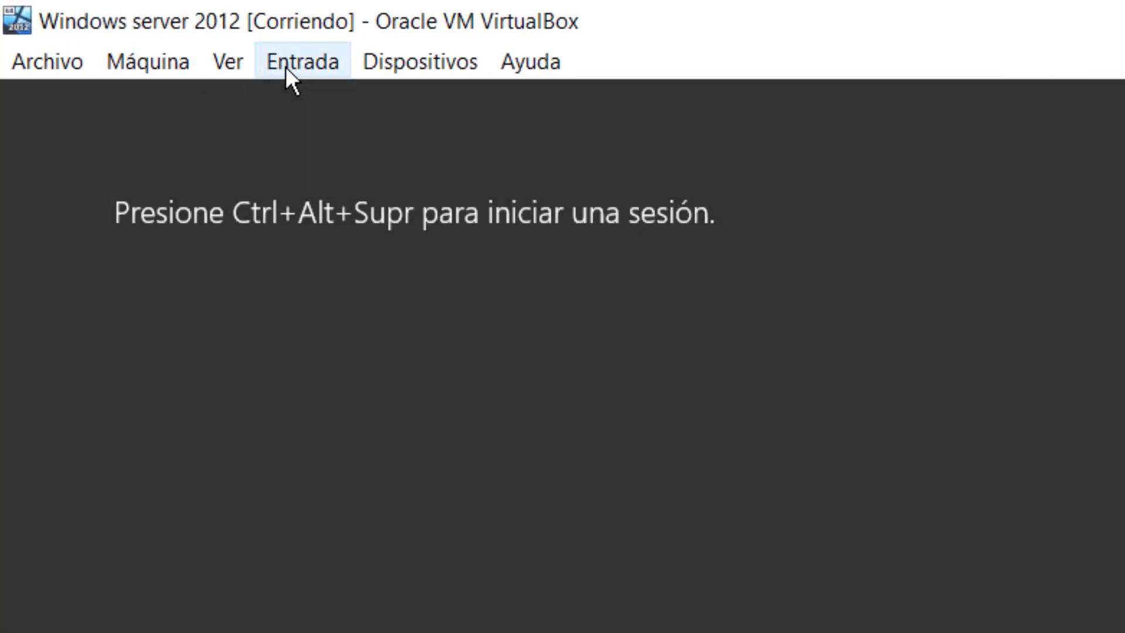
# Send Ctrl-Alt-Del to the virtual machine and sign in to the Administrador account with the account password.
pyautogui.click(296, 60)
pyautogui.moveTo(312, 96)
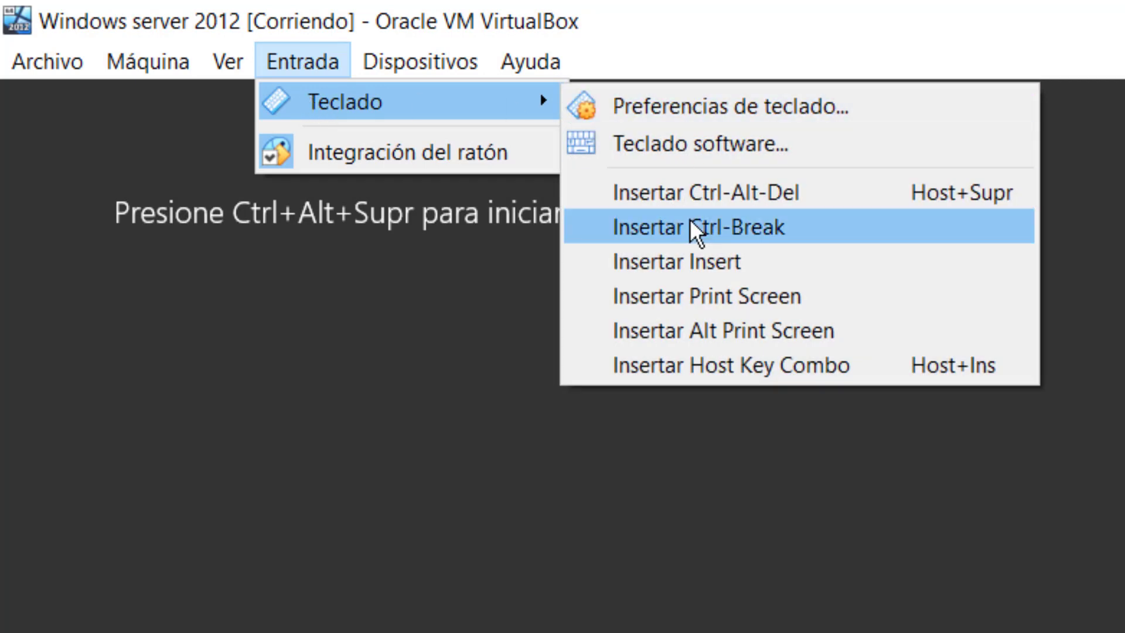
pyautogui.click(699, 194)
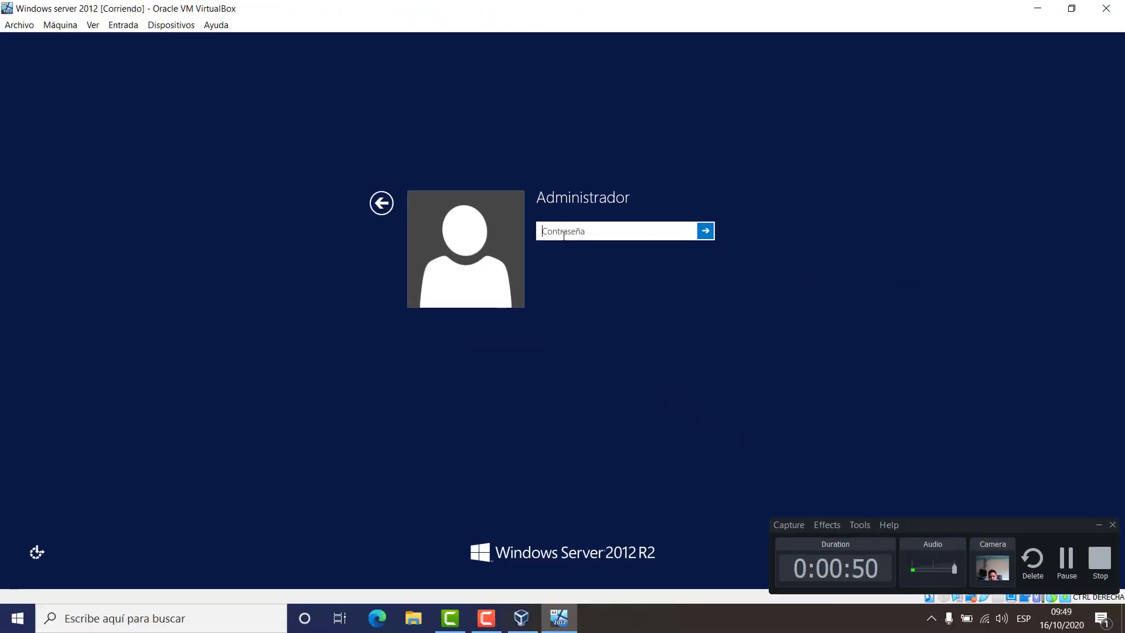
pyautogui.write('••')
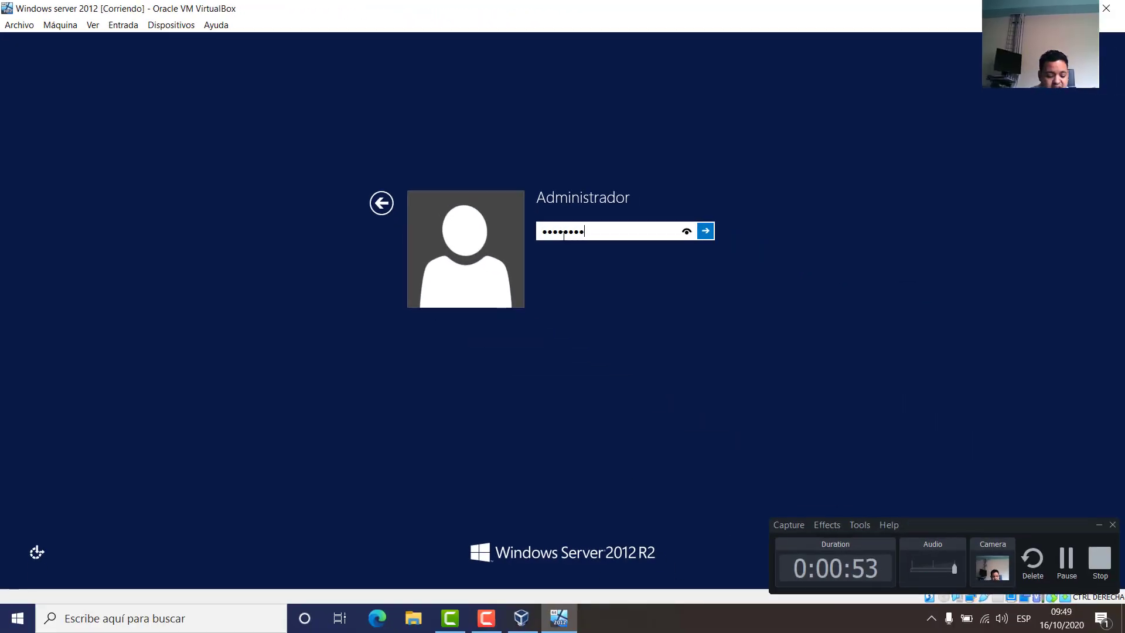
pyautogui.write('••••••')
pyautogui.press('Return')
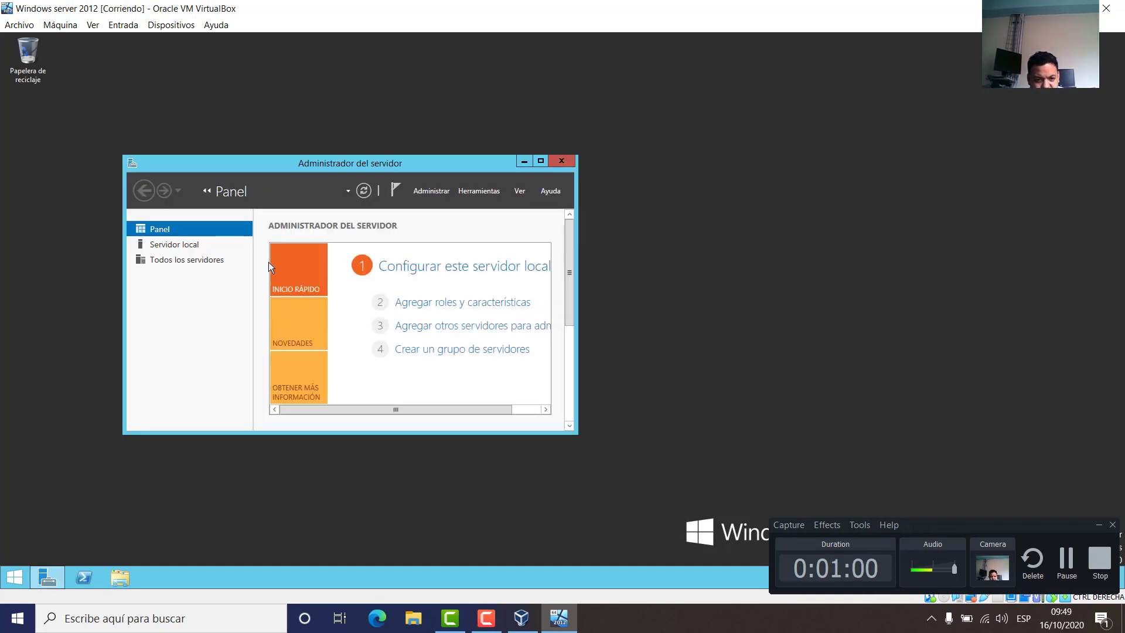
# Maximize Server Manager and open the system properties of Este equipo.
pyautogui.click(541, 162)
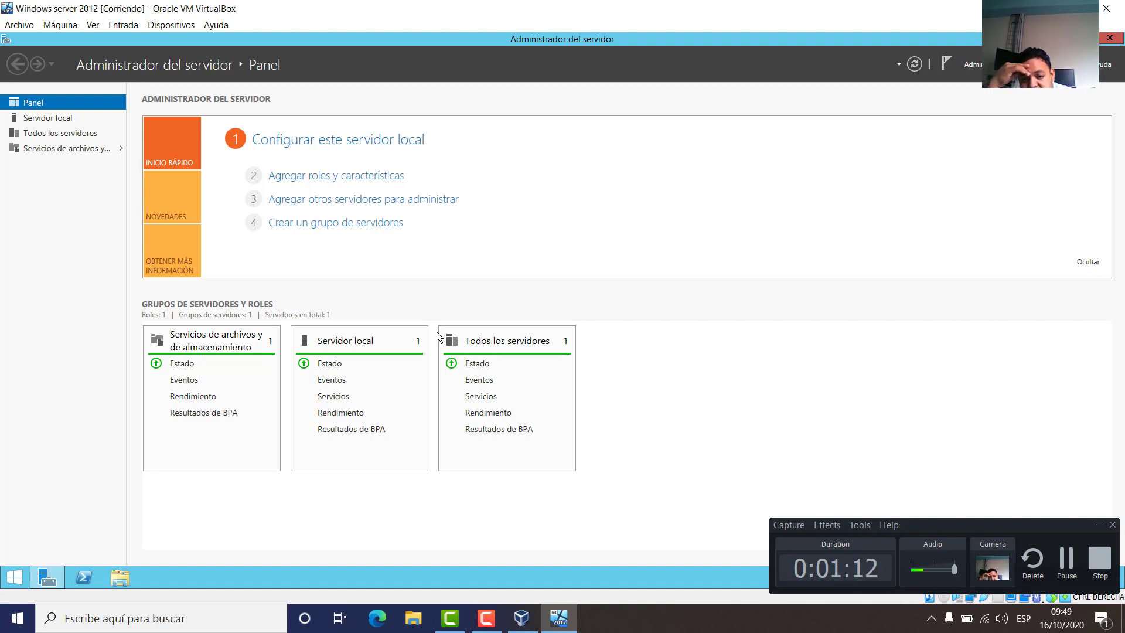
pyautogui.click(130, 585)
pyautogui.rightClick(290, 318)
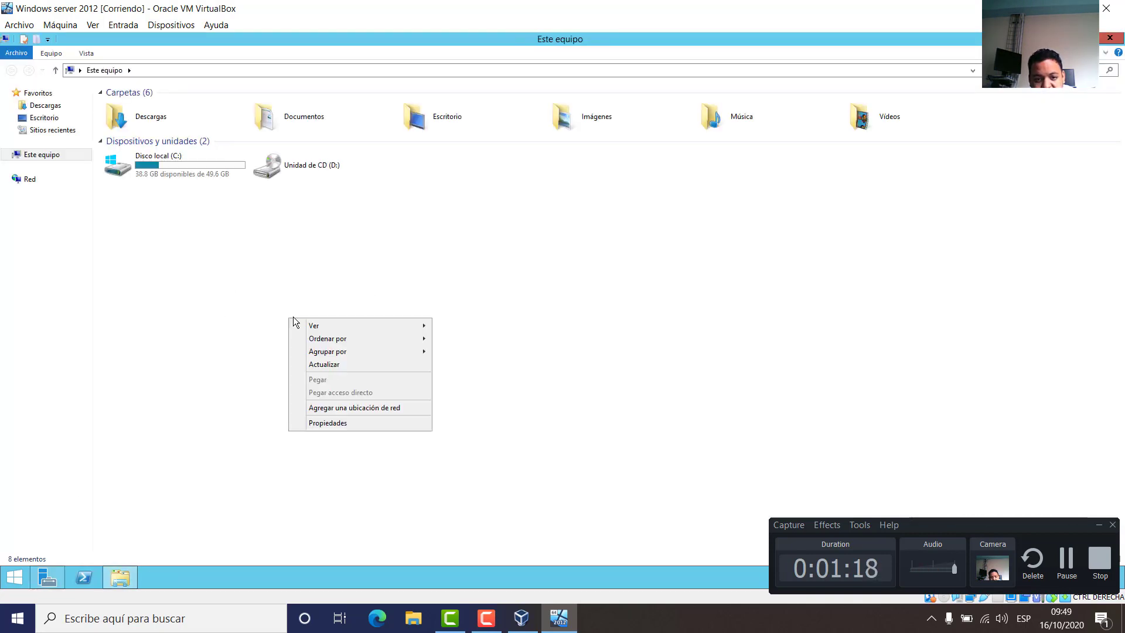
pyautogui.click(327, 422)
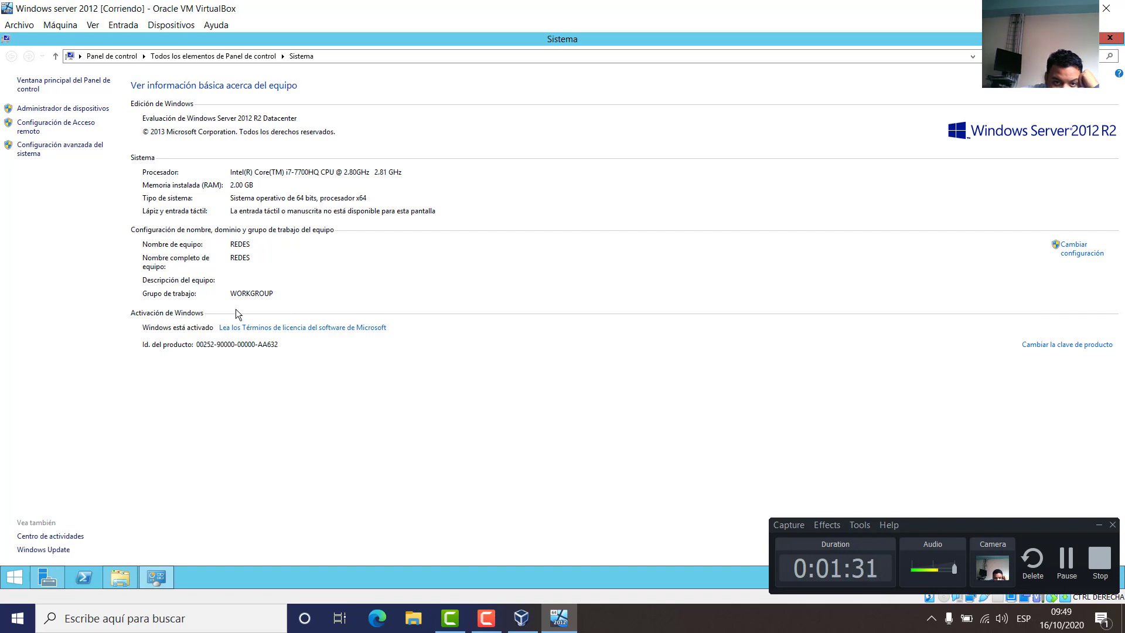
# Examine the computer name and workgroup change settings, closing the dialogs without changing anything.
pyautogui.click(1069, 253)
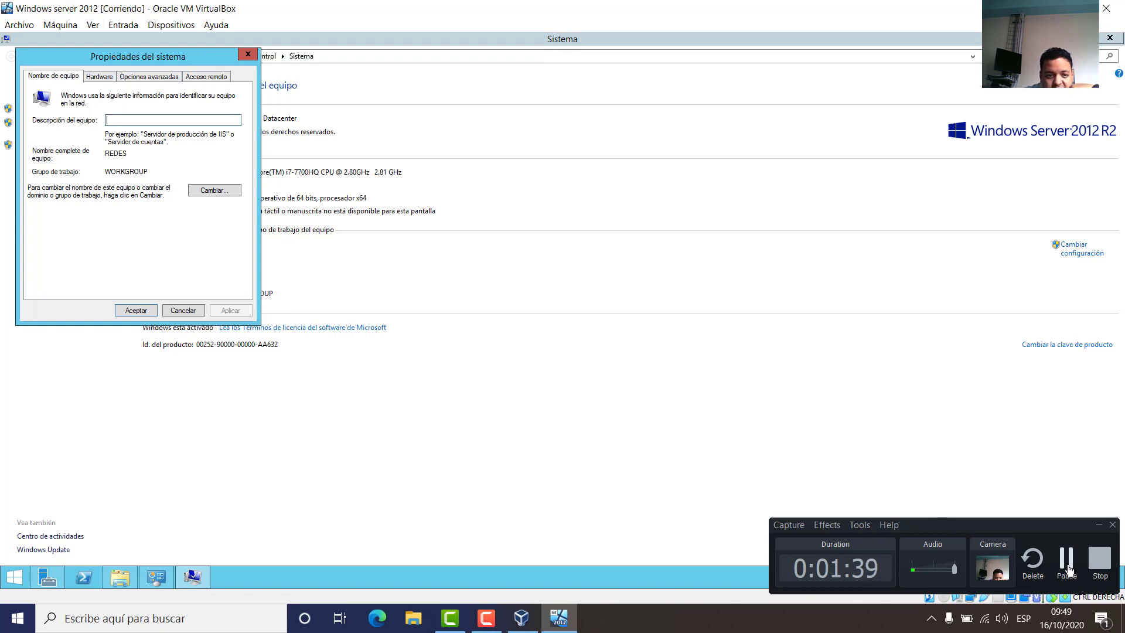
pyautogui.click(1067, 568)
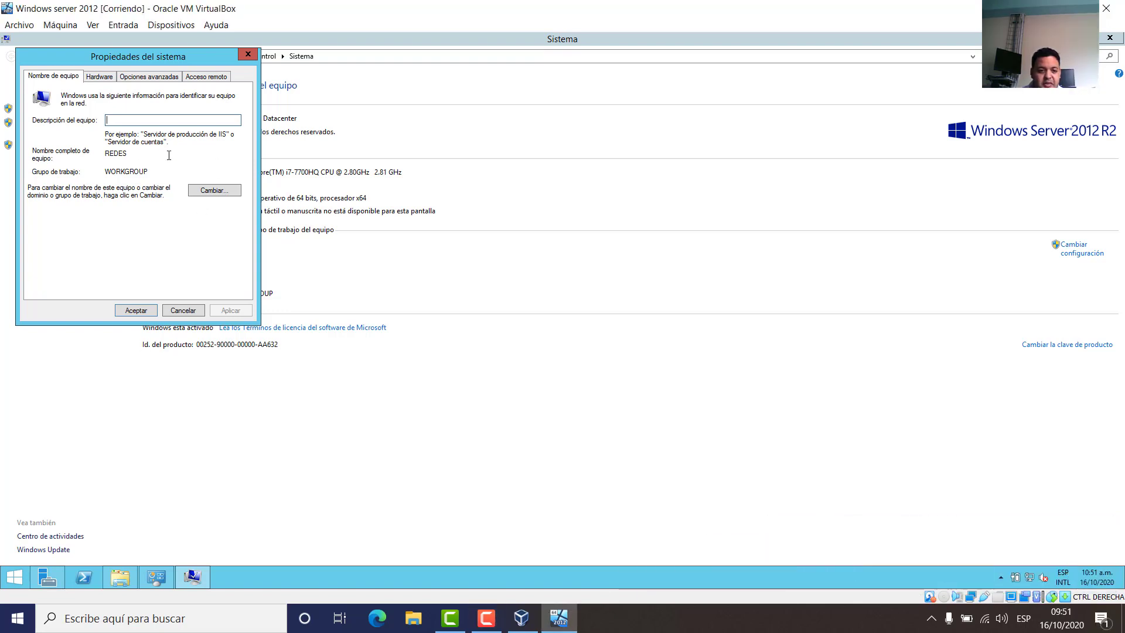
pyautogui.moveTo(106, 60); pyautogui.dragTo(536, 238)
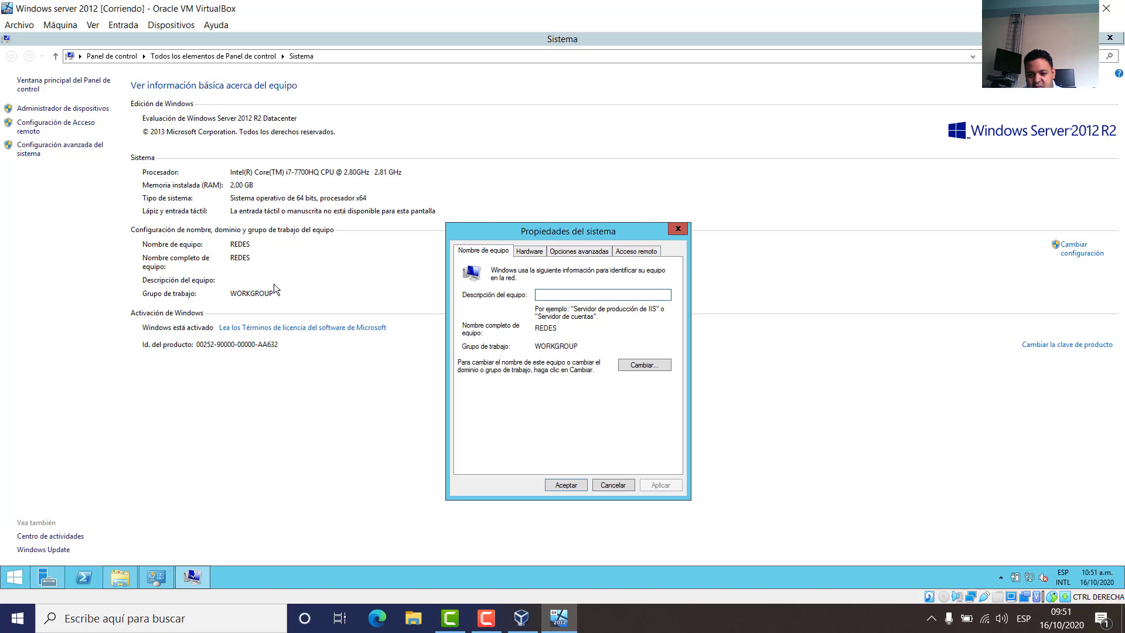
pyautogui.click(566, 486)
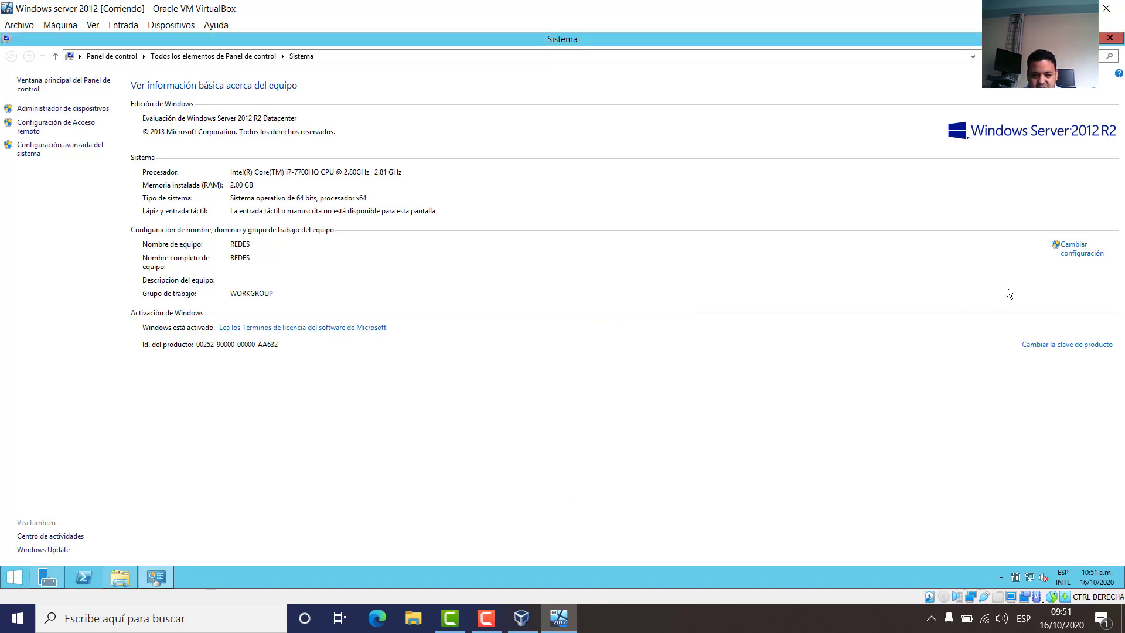
pyautogui.click(1081, 250)
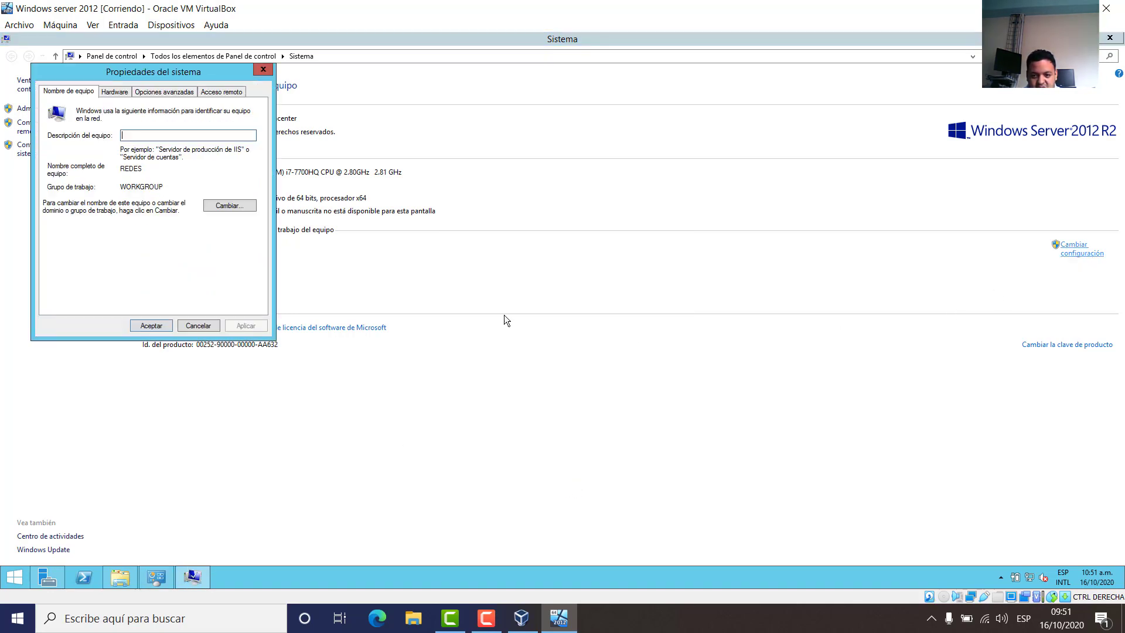
pyautogui.click(220, 208)
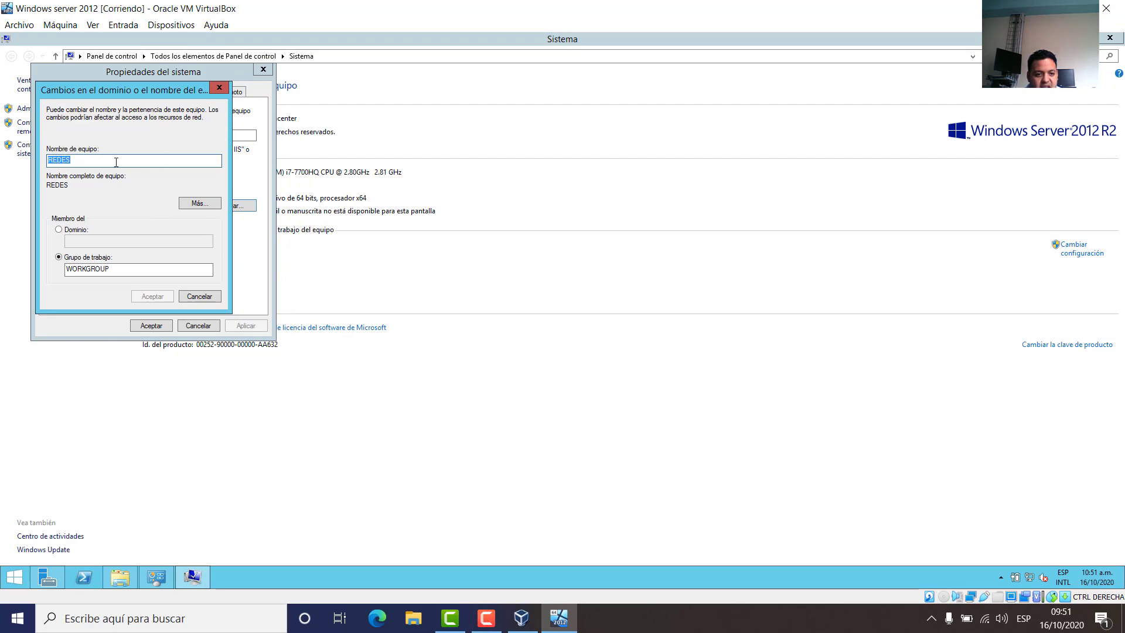
pyautogui.click(226, 91)
pyautogui.click(263, 69)
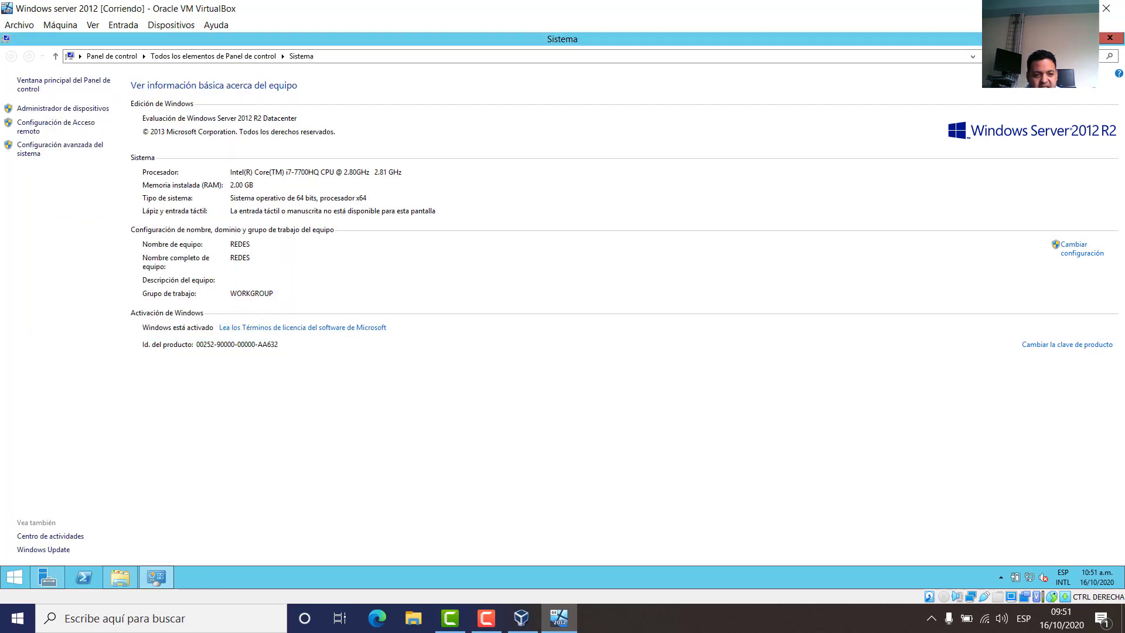
# Return to Server Manager and review the local server's properties and its Windows Update status.
pyautogui.click(1107, 40)
pyautogui.click(48, 577)
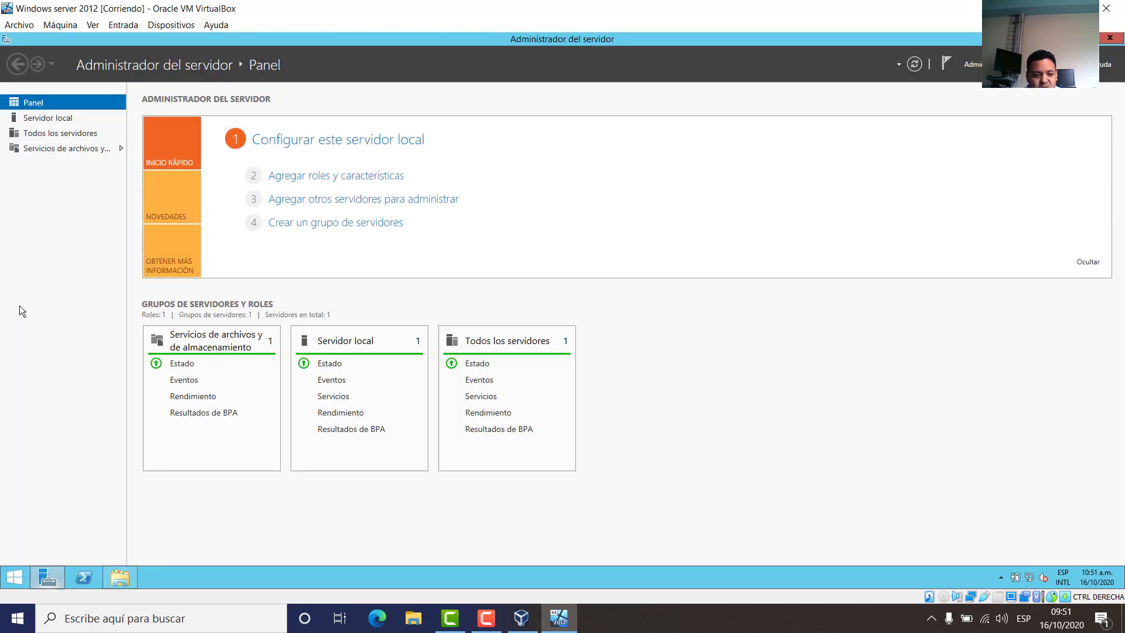
pyautogui.click(49, 117)
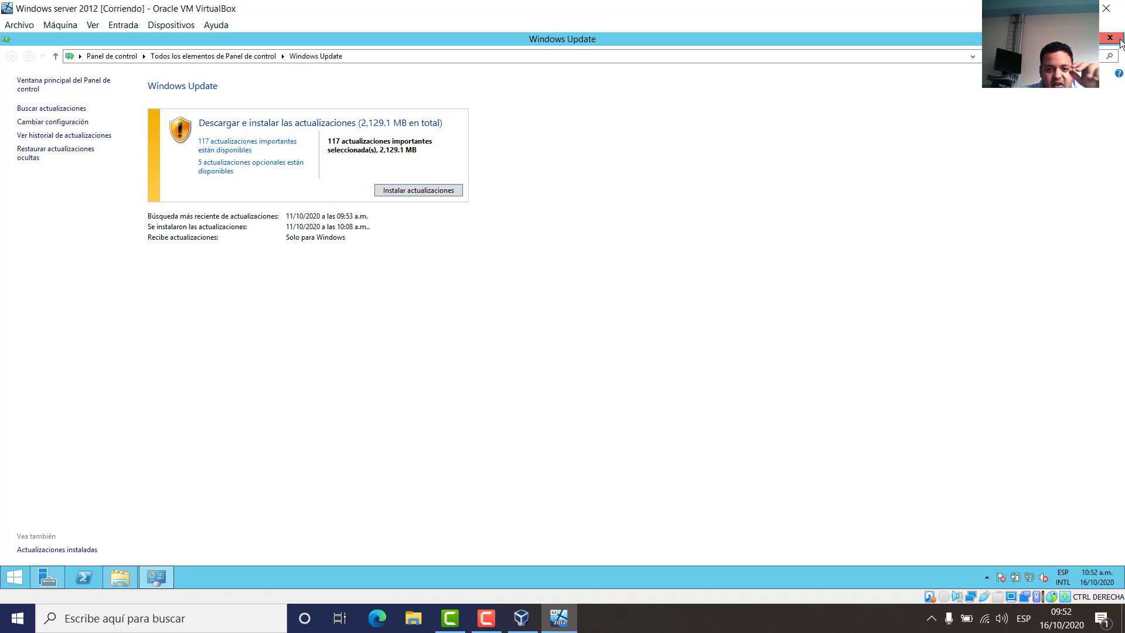
pyautogui.click(1120, 41)
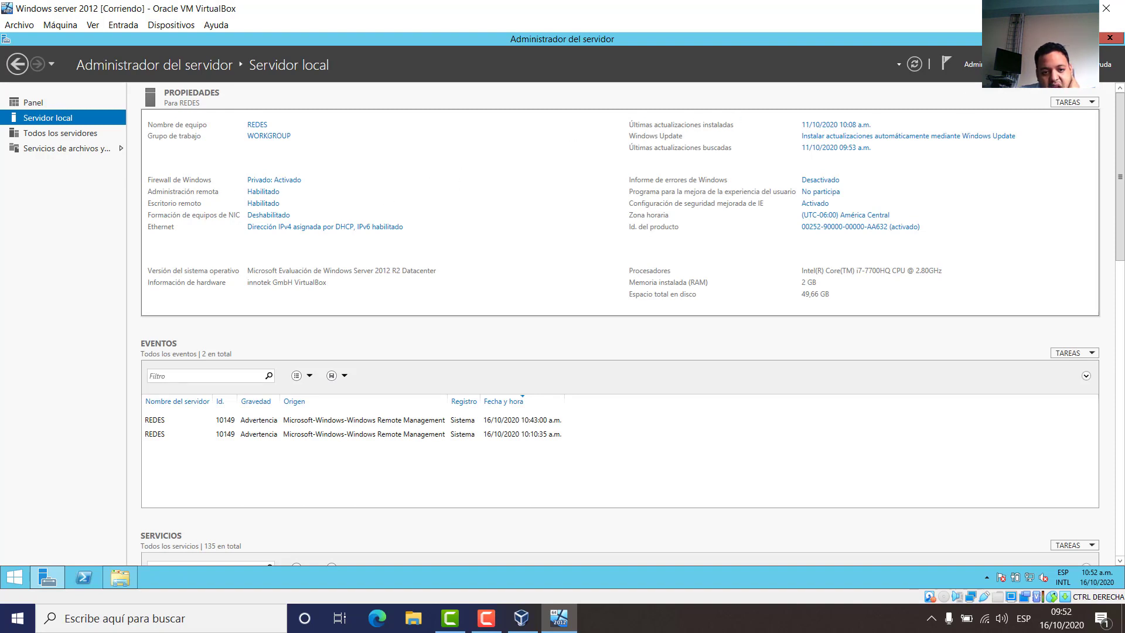
# Show the server's desktop, refresh it and examine the evaluation edition and licence watermark.
pyautogui.press('super+e')
pyautogui.press('super+d')
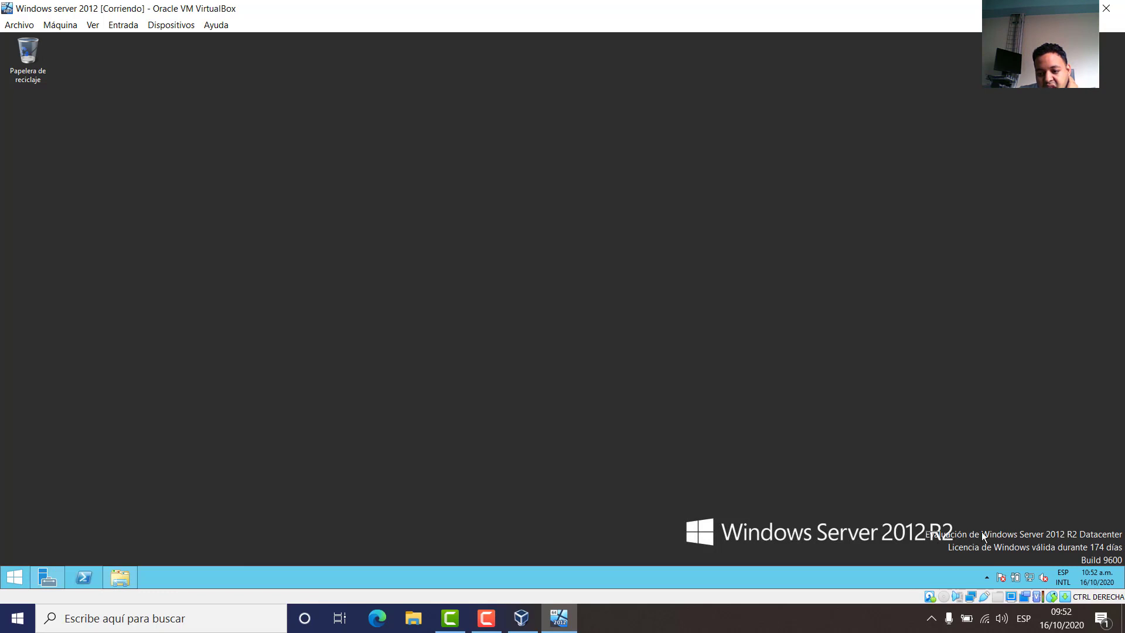
pyautogui.moveTo(927, 533); pyautogui.dragTo(1124, 563)
pyautogui.rightClick(293, 150)
pyautogui.click(319, 181)
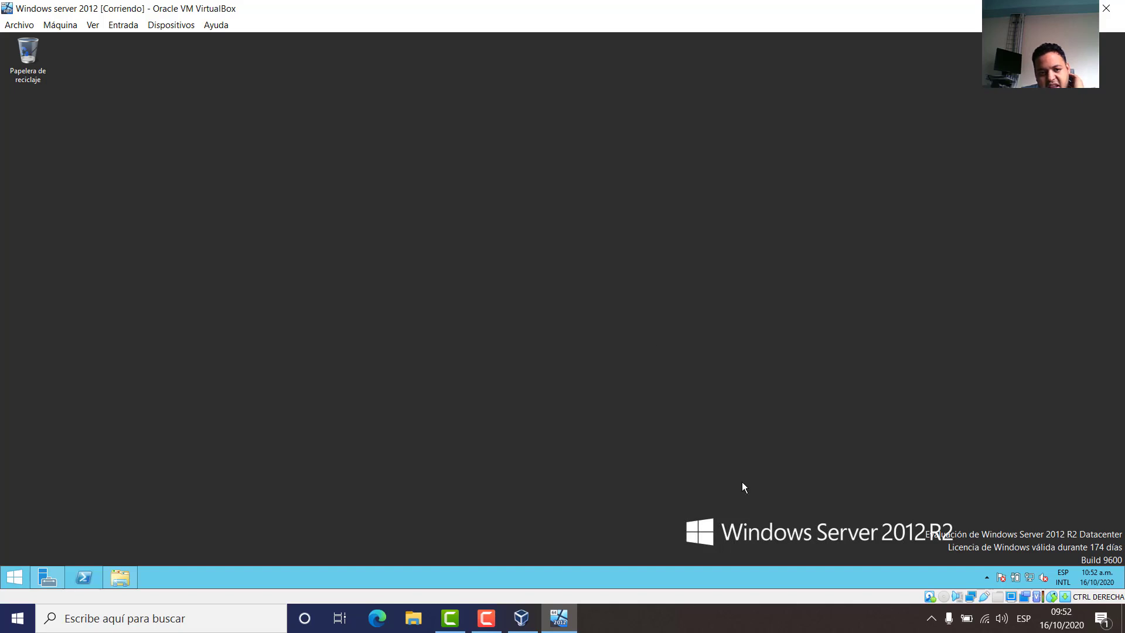
pyautogui.rightClick(313, 223)
pyautogui.click(364, 257)
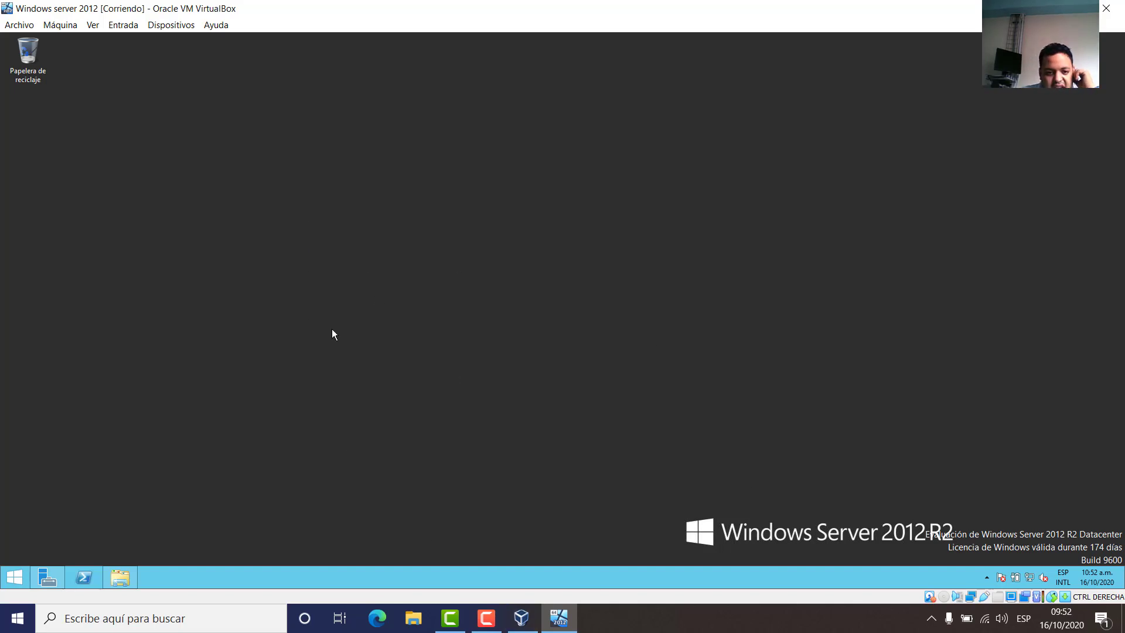
# Find cmd from the Start screen, run Símbolo del sistema as administrator, and leave only its window on the desktop.
pyautogui.press('super+r')
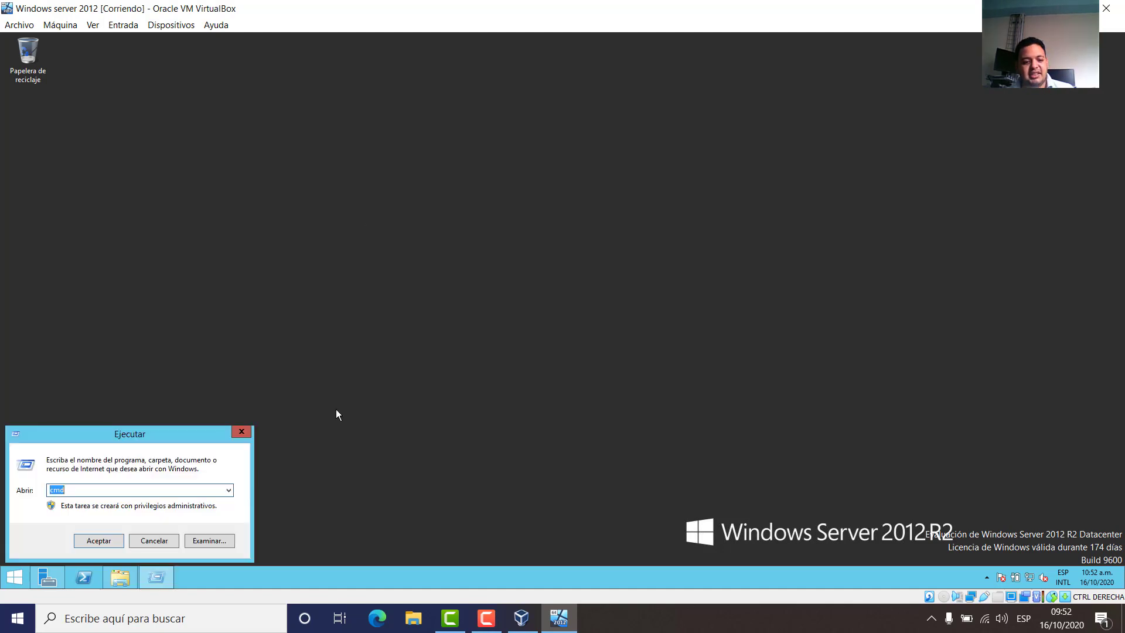
pyautogui.press('super')
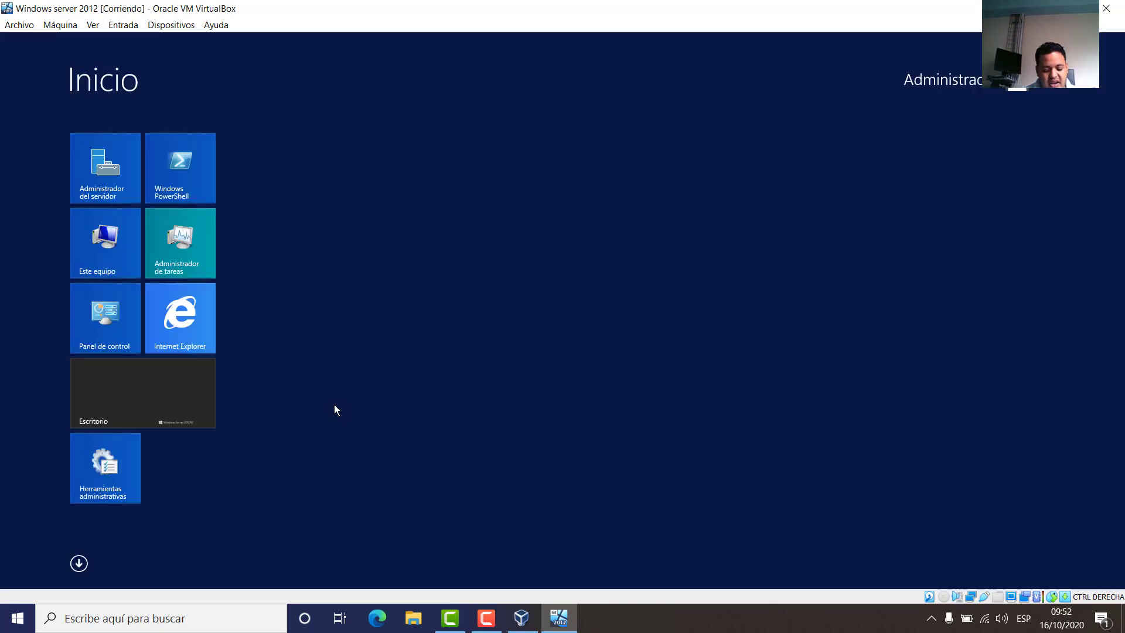
pyautogui.write('cmd')
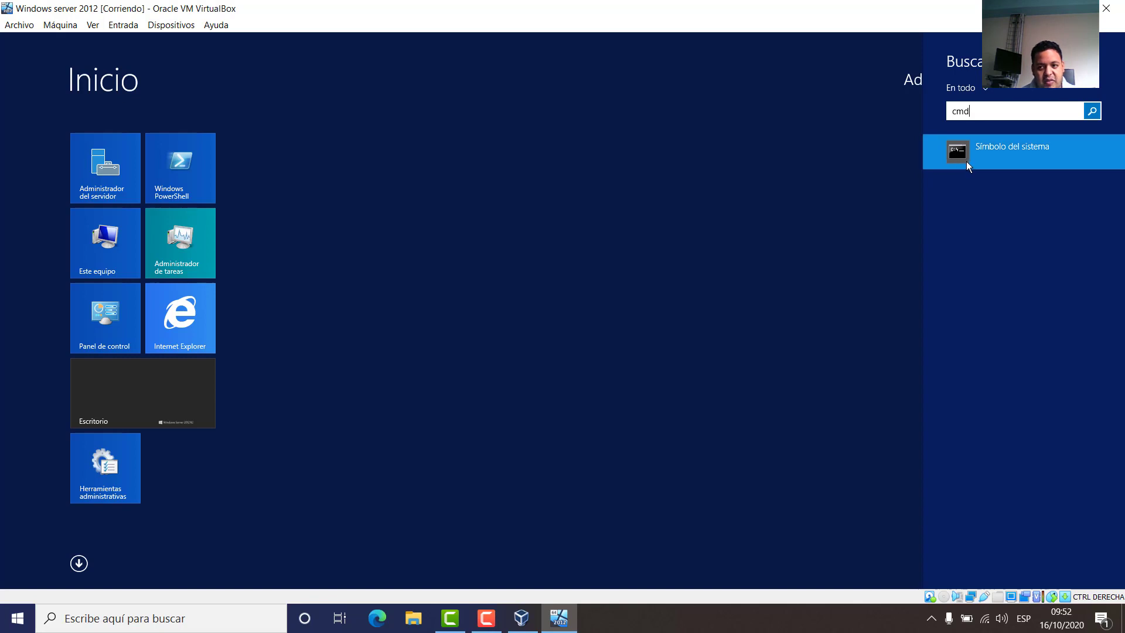
pyautogui.rightClick(966, 158)
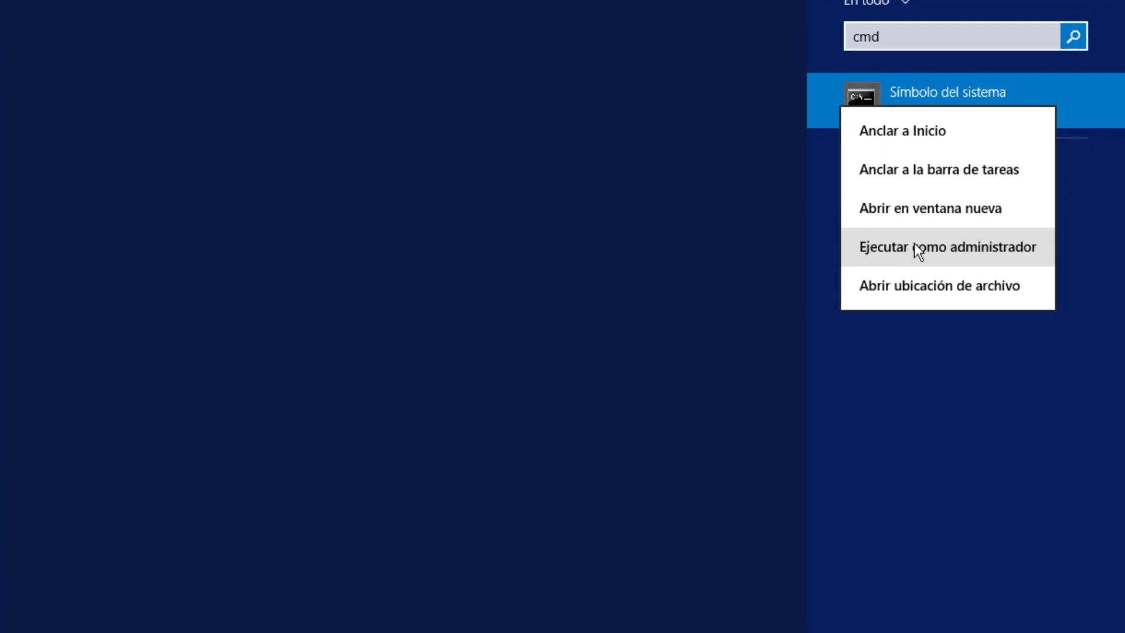
pyautogui.click(914, 249)
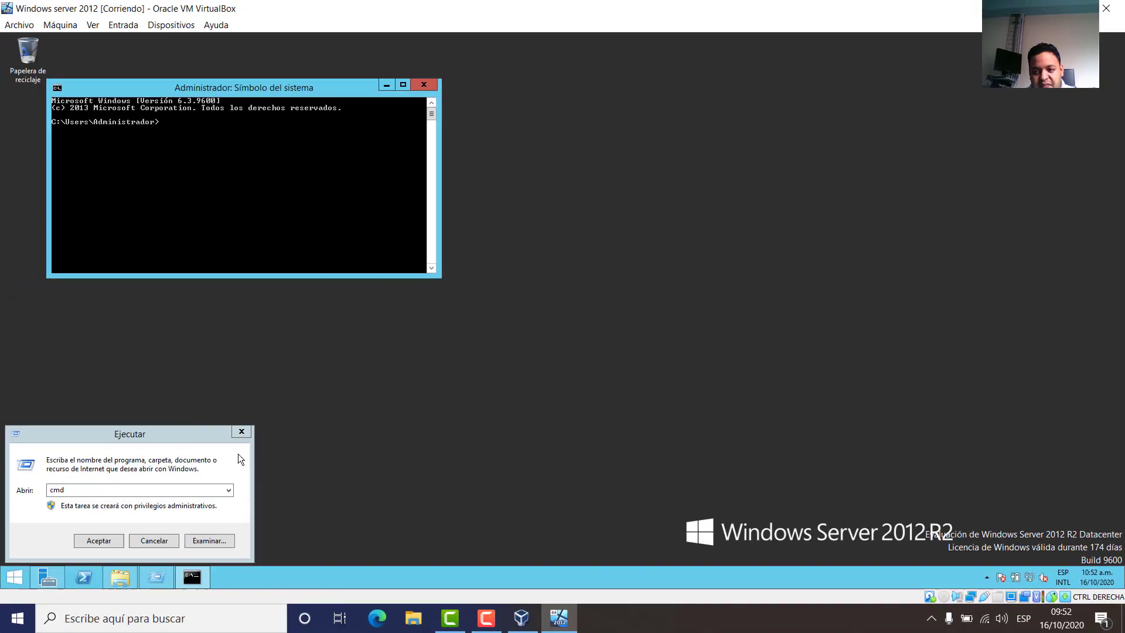
pyautogui.click(242, 432)
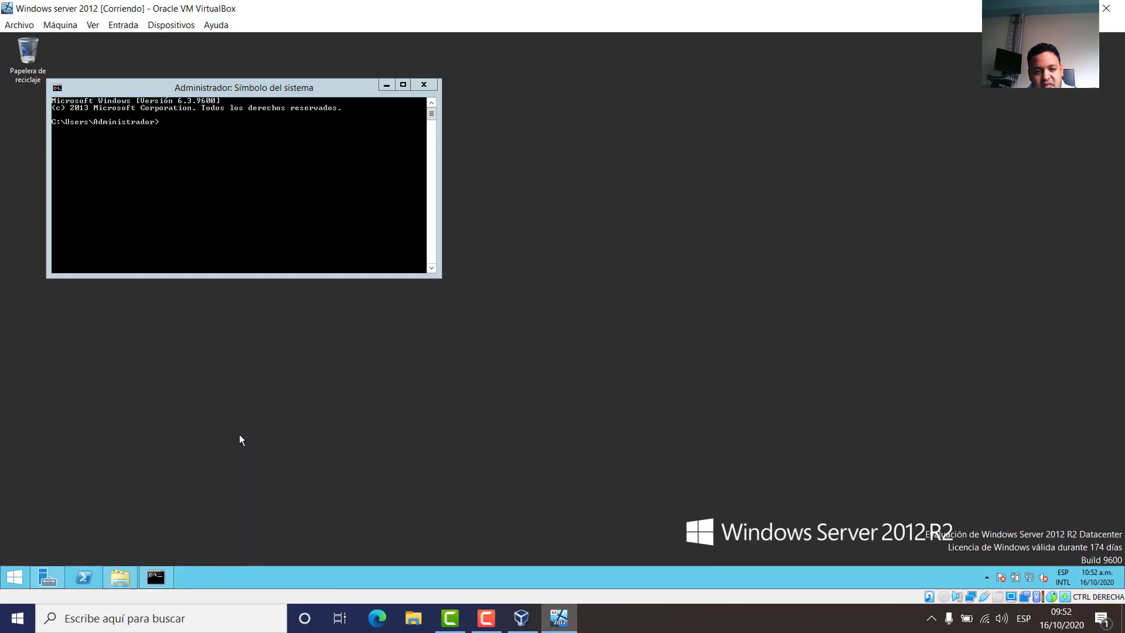
pyautogui.moveTo(235, 87); pyautogui.dragTo(490, 125)
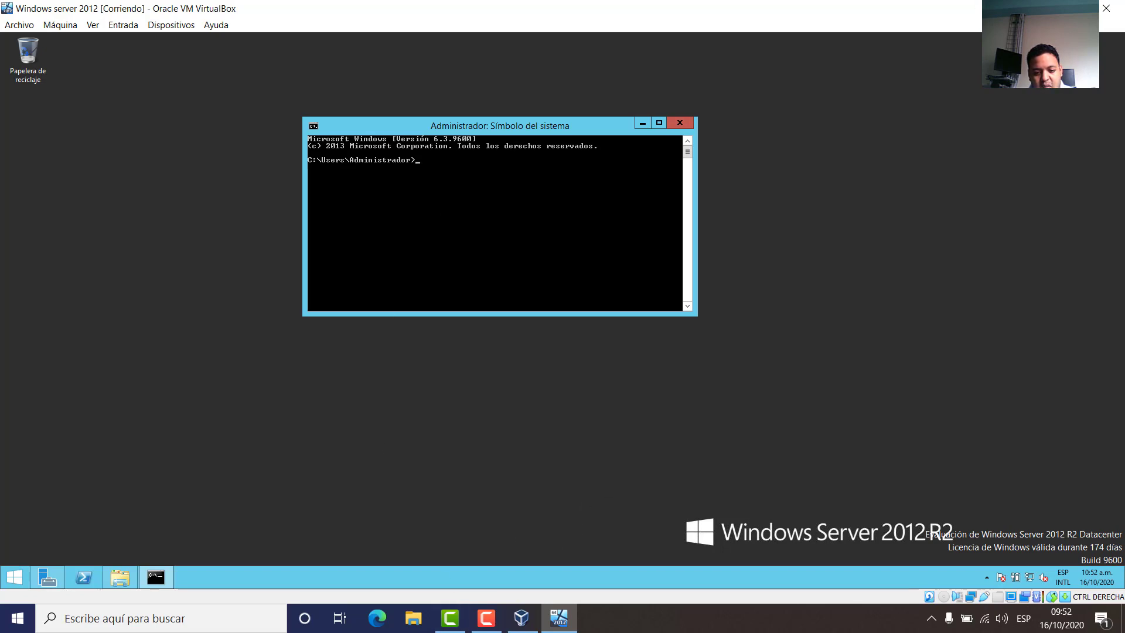
# Minimize the virtual machine and open the file Nuevo documento de texto (2) from the host desktop in Notepad.
pyautogui.click(1052, 8)
pyautogui.click(1052, 9)
pyautogui.click(232, 475)
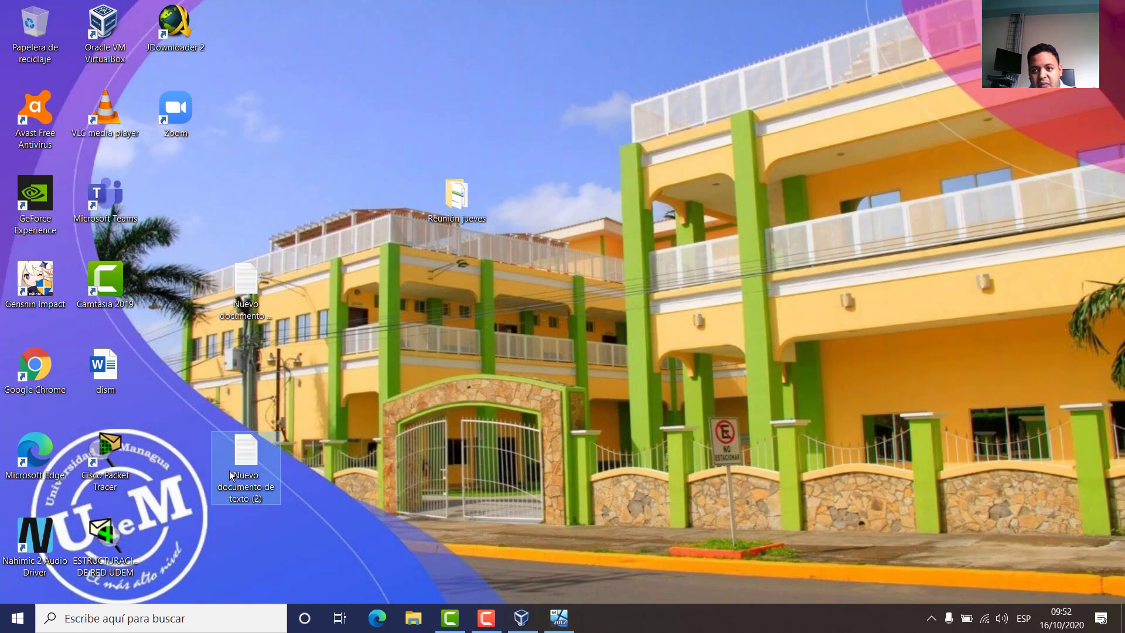
pyautogui.doubleClick(241, 463)
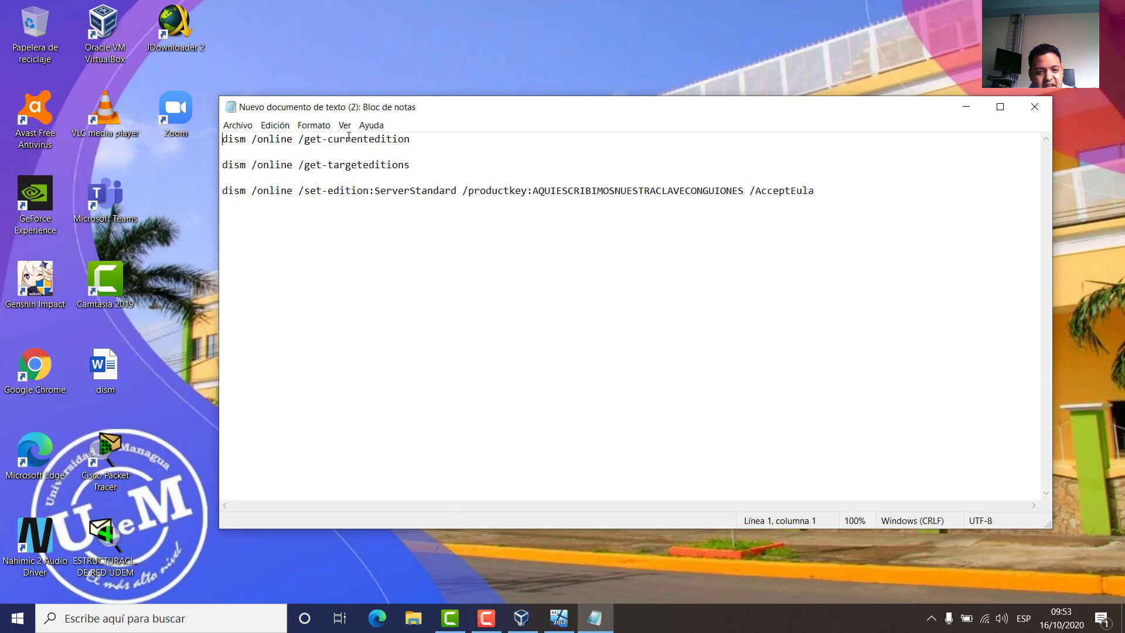
# Examine the commands dism /online /get-currentedition and dism /online /get-targeteditions in the text file.
pyautogui.moveTo(416, 139); pyautogui.dragTo(223, 140)
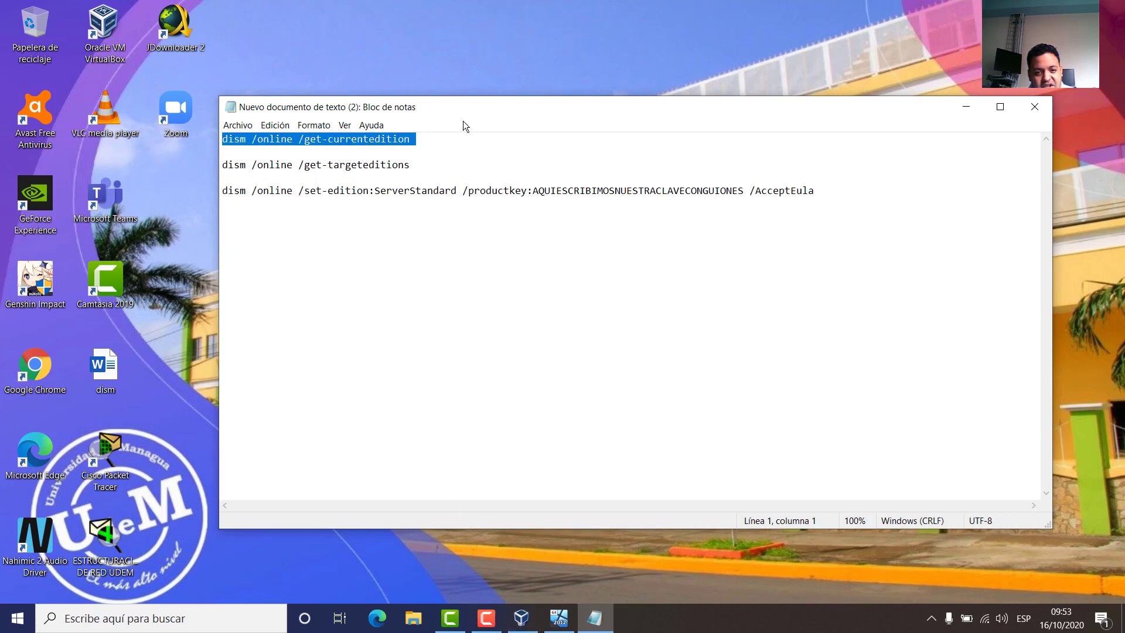
pyautogui.click(448, 137)
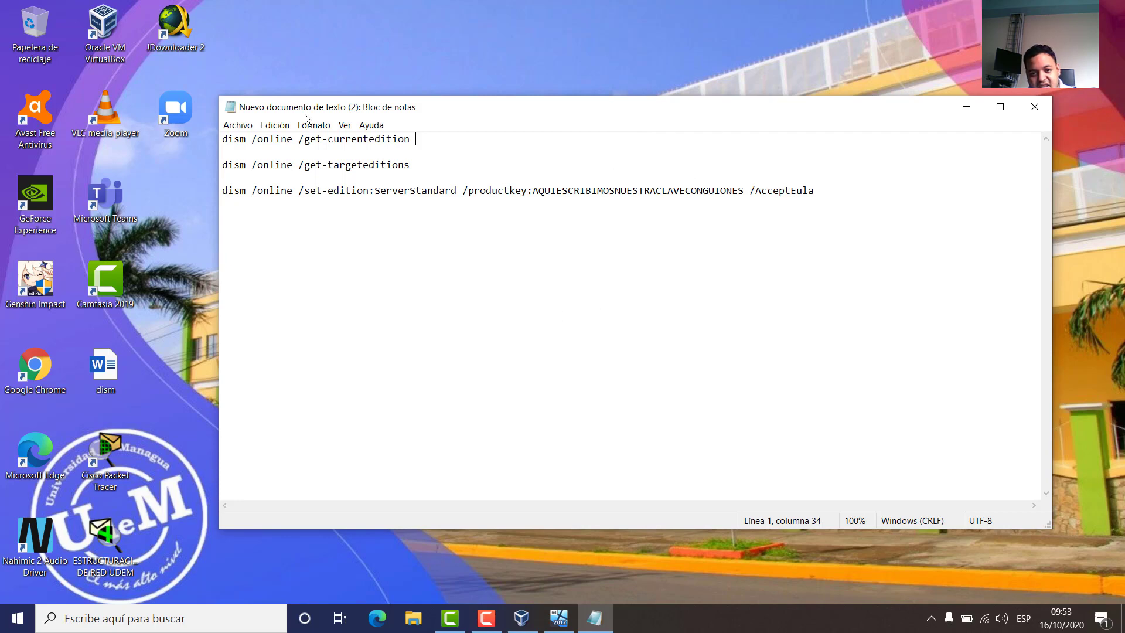
pyautogui.moveTo(412, 165); pyautogui.dragTo(222, 164)
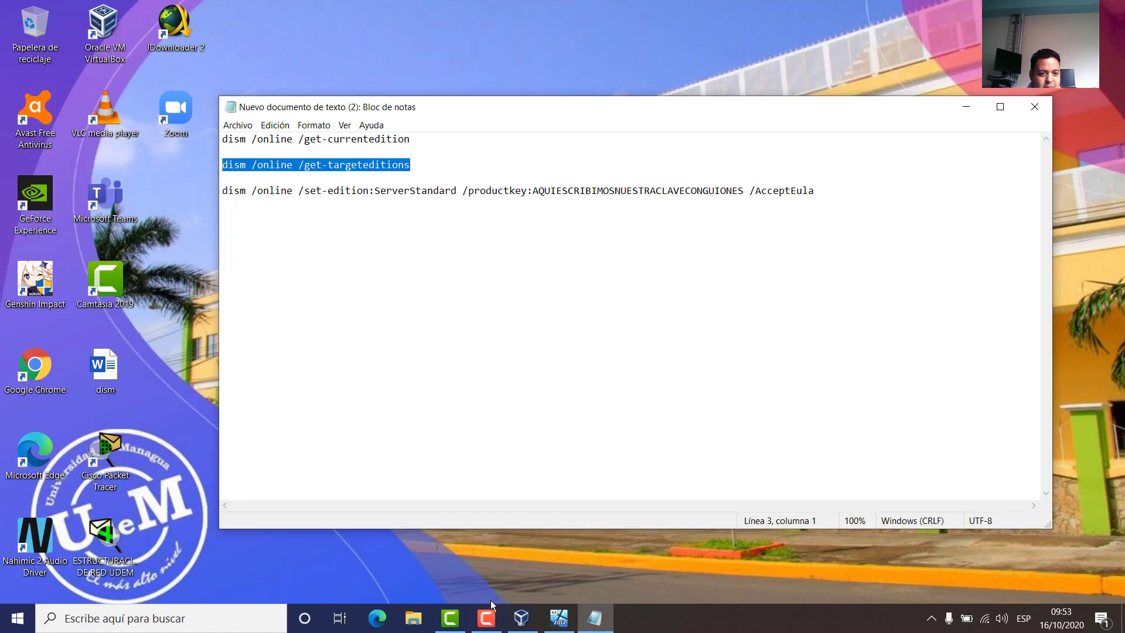
# Switch to the Windows server 2012 virtual machine, begin a dism command at its prompt, and place the notes window beside it.
pyautogui.click(523, 619)
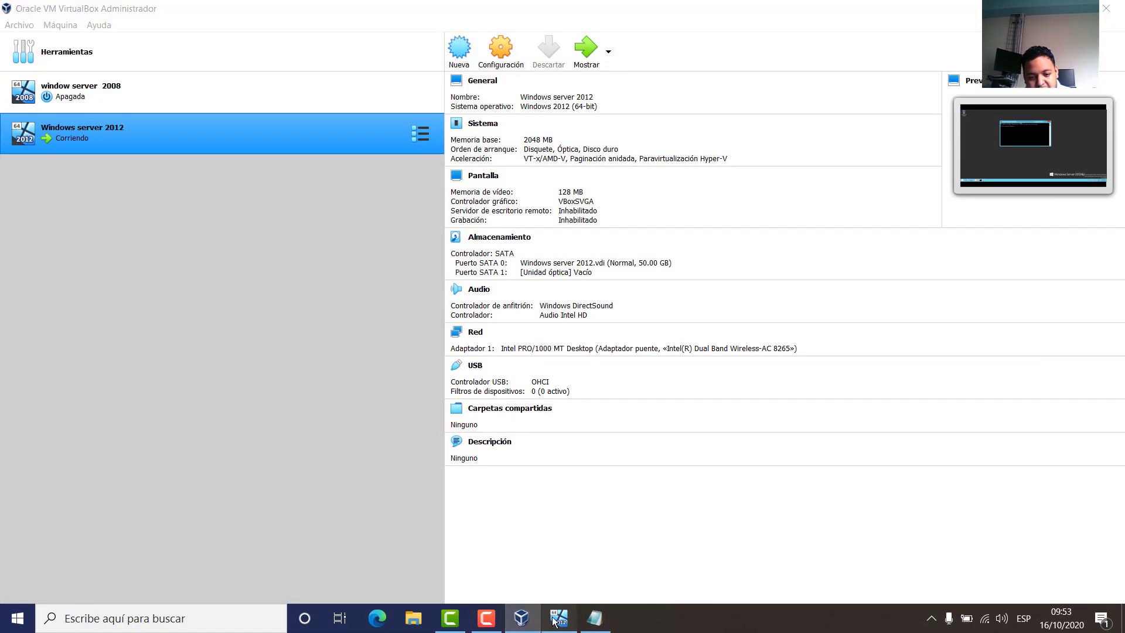
pyautogui.click(555, 621)
pyautogui.click(546, 624)
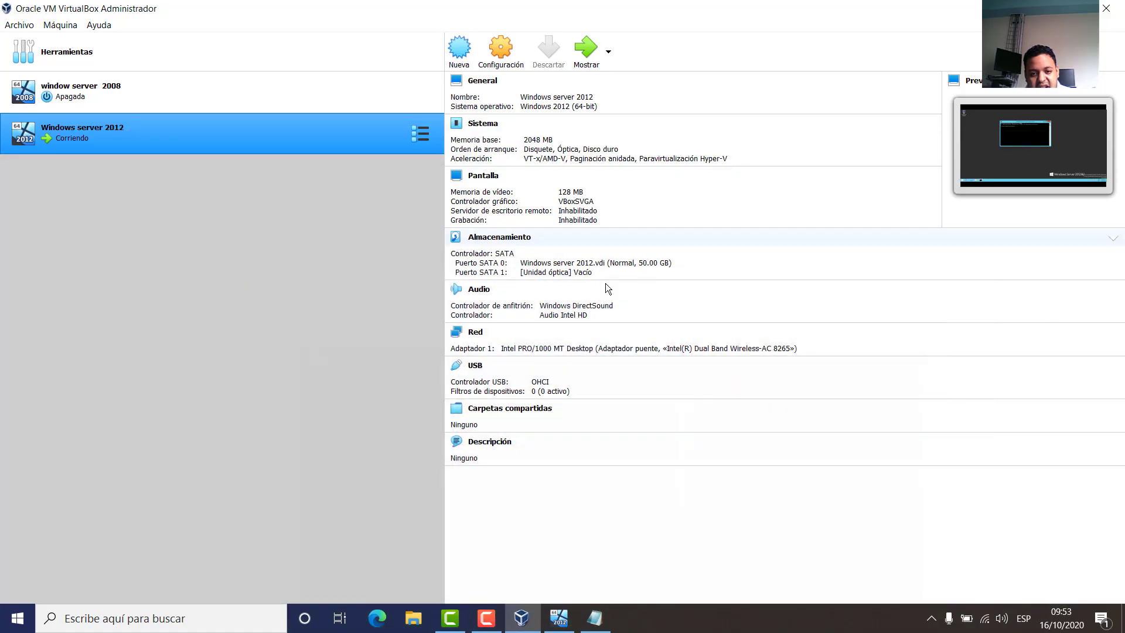
pyautogui.click(544, 623)
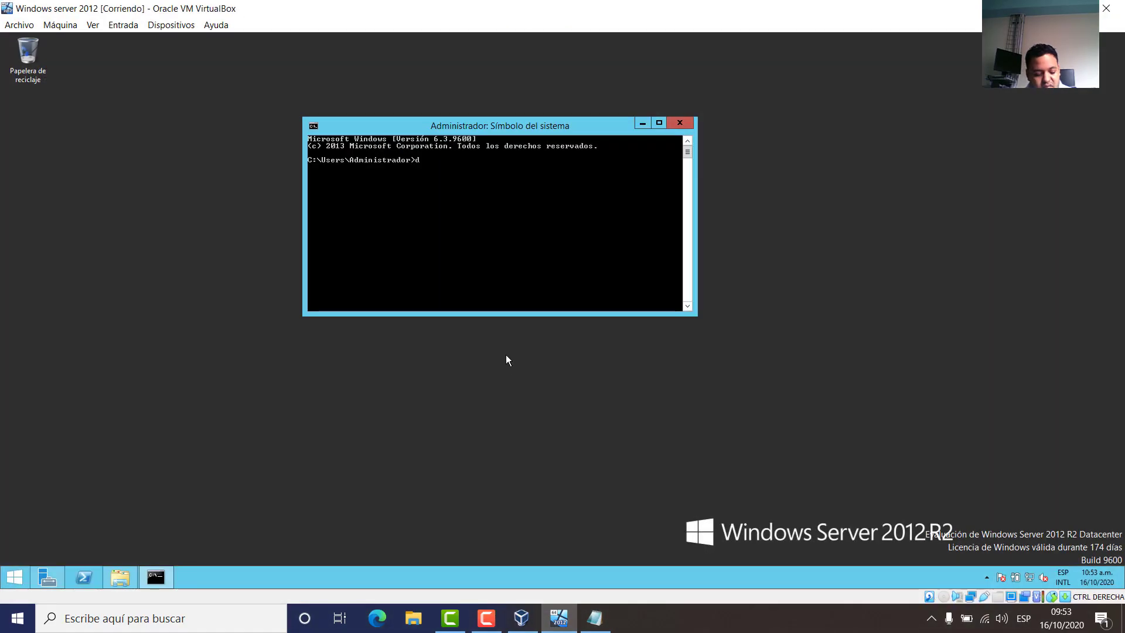
pyautogui.press('BackSpace')
pyautogui.write('ism /')
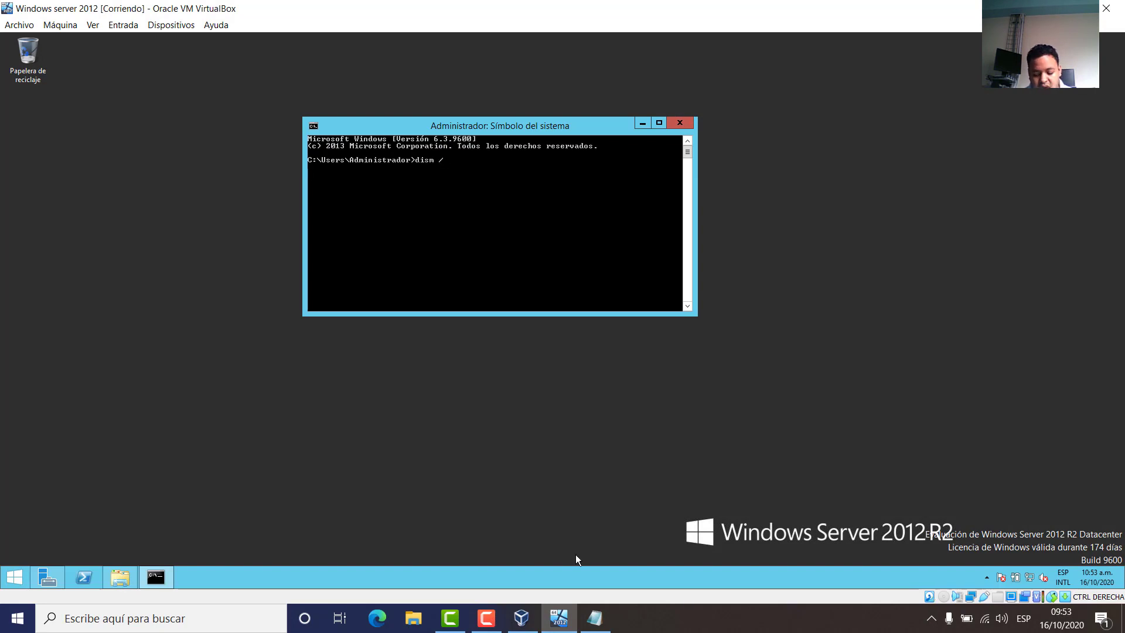
pyautogui.click(594, 618)
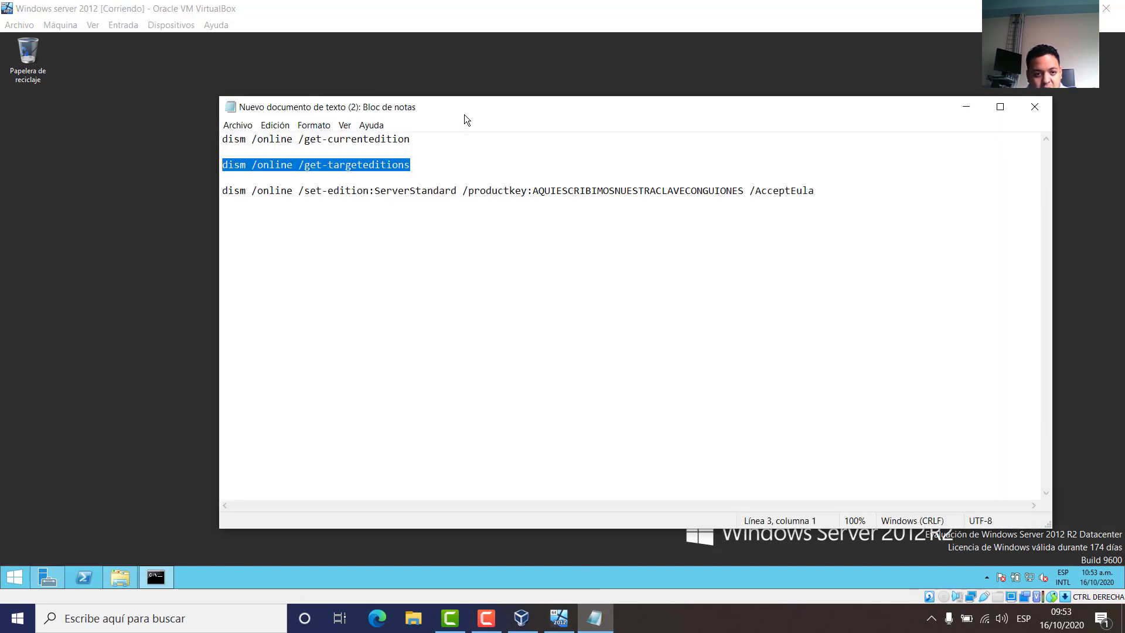
pyautogui.moveTo(464, 114); pyautogui.dragTo(787, 139)
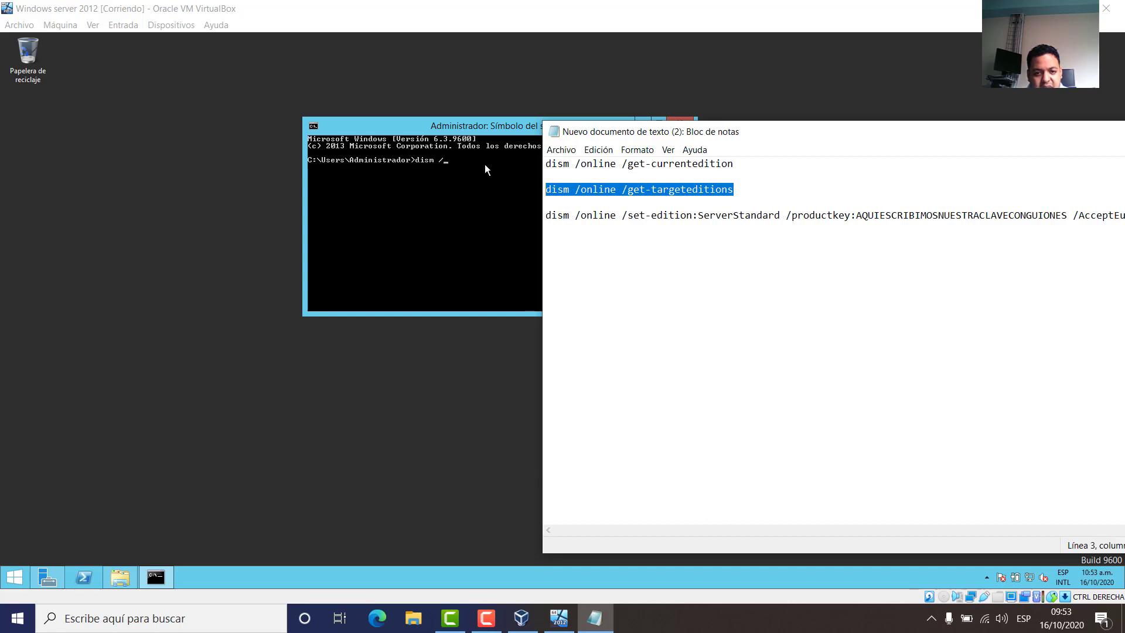
# Complete and run dism /online /get-currentedition at the prompt, checking its spelling against the notes.
pyautogui.click(479, 162)
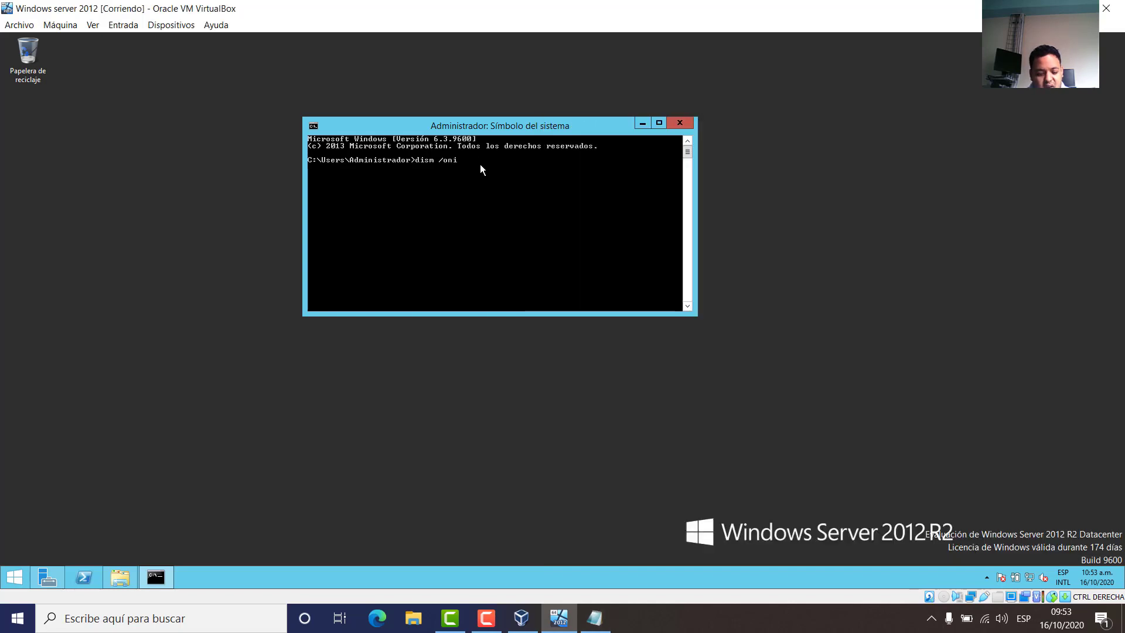
pyautogui.write('dism /online -')
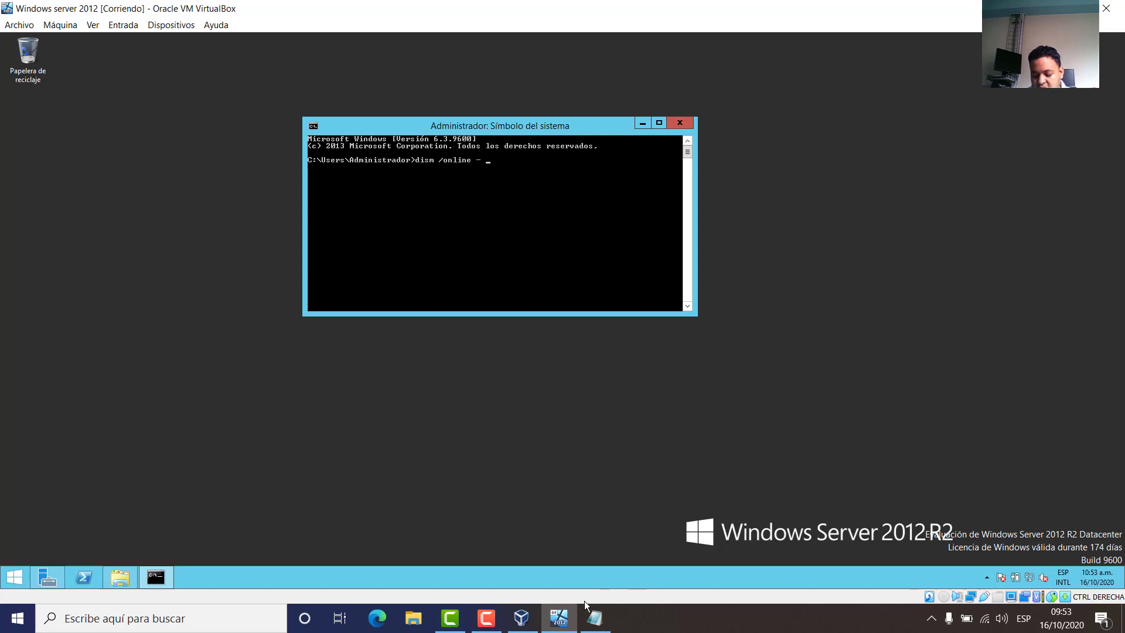
pyautogui.click(594, 618)
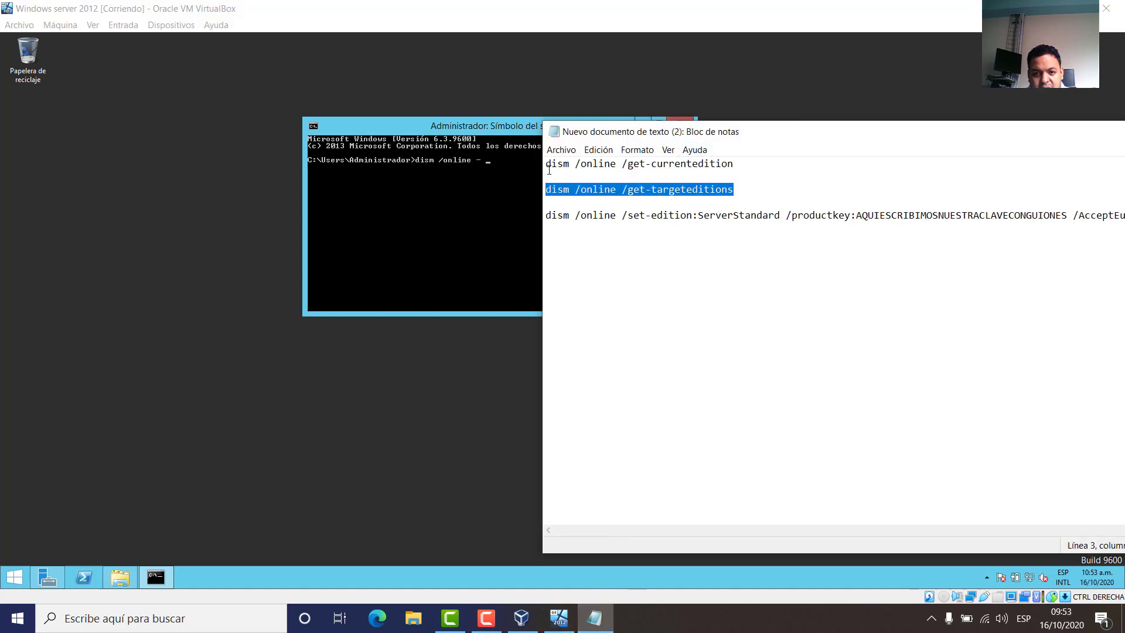
pyautogui.click(511, 176)
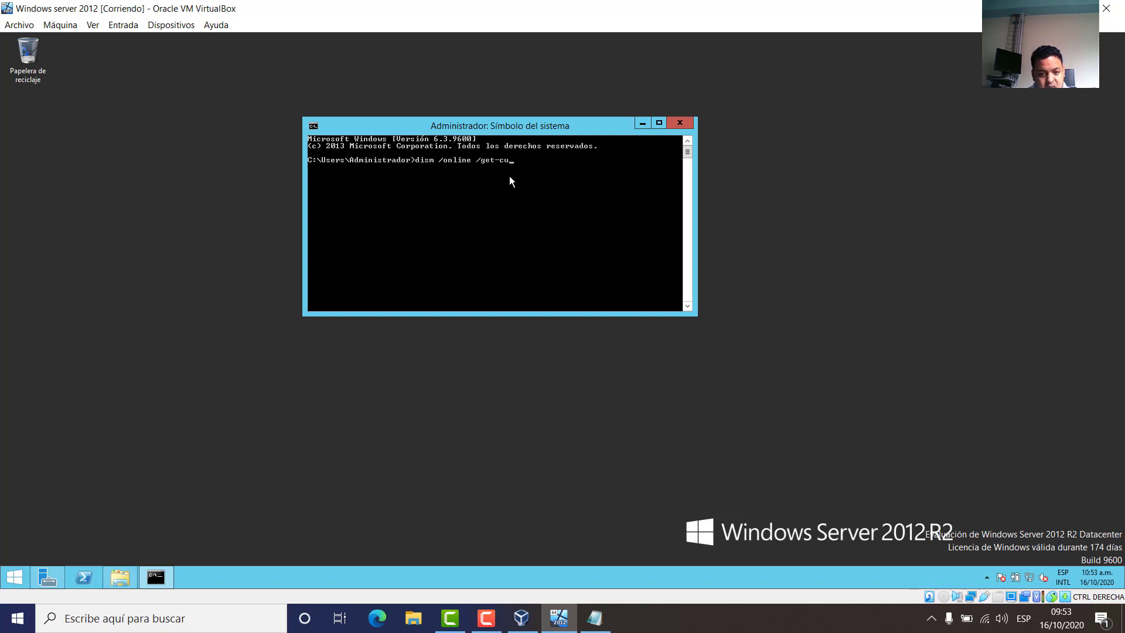
pyautogui.click(595, 619)
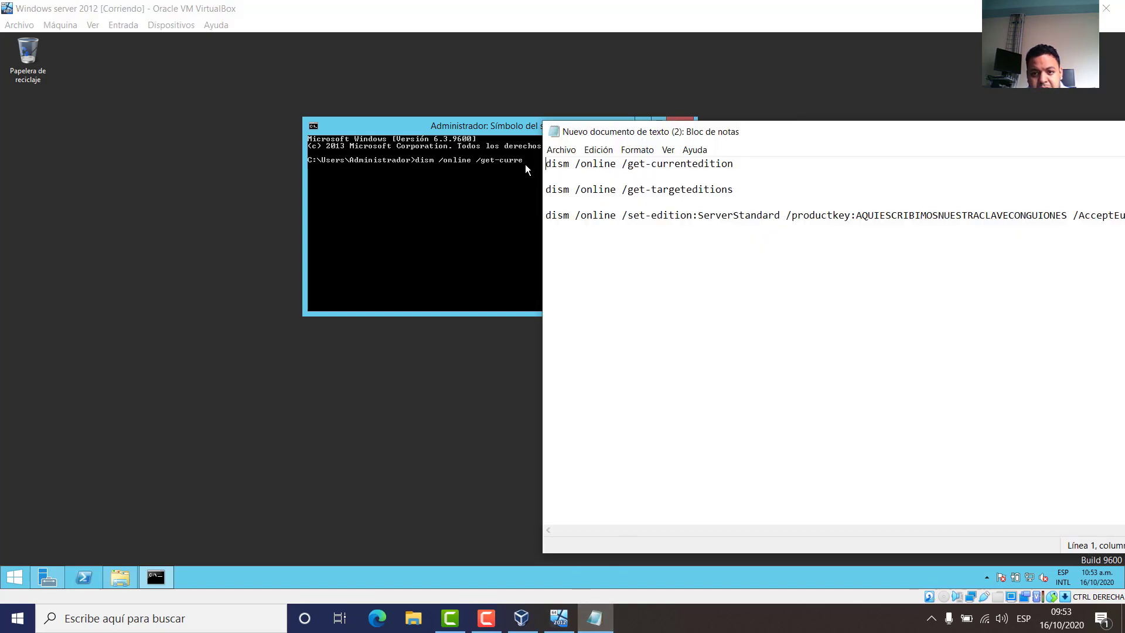
pyautogui.write('n')
pyautogui.press('BackSpace')
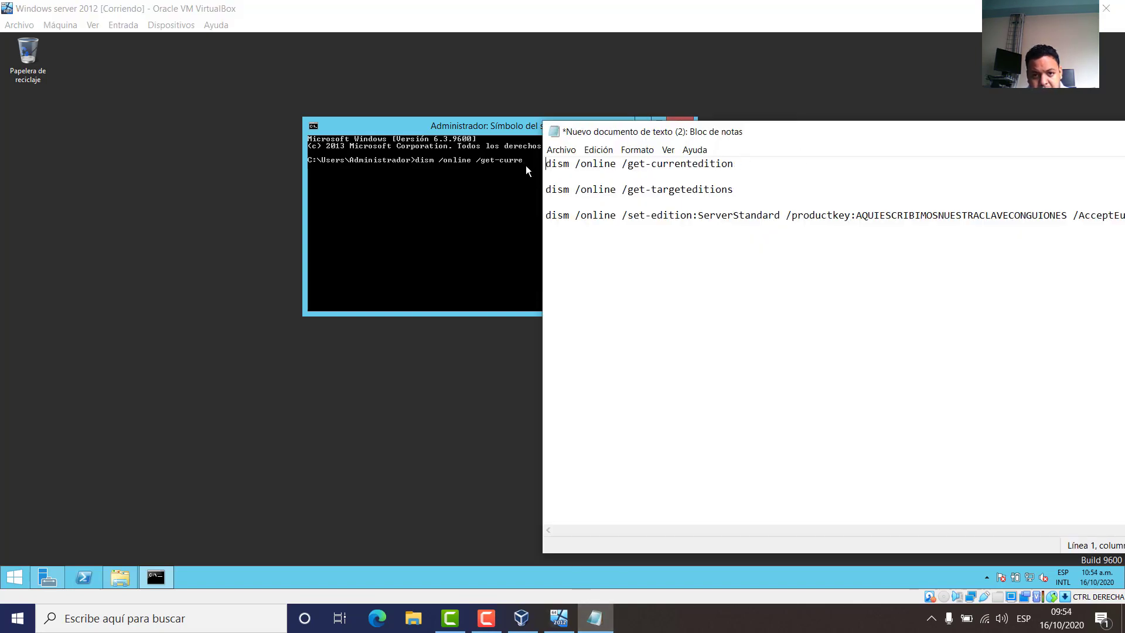
pyautogui.click(536, 188)
pyautogui.write('n')
pyautogui.click(593, 620)
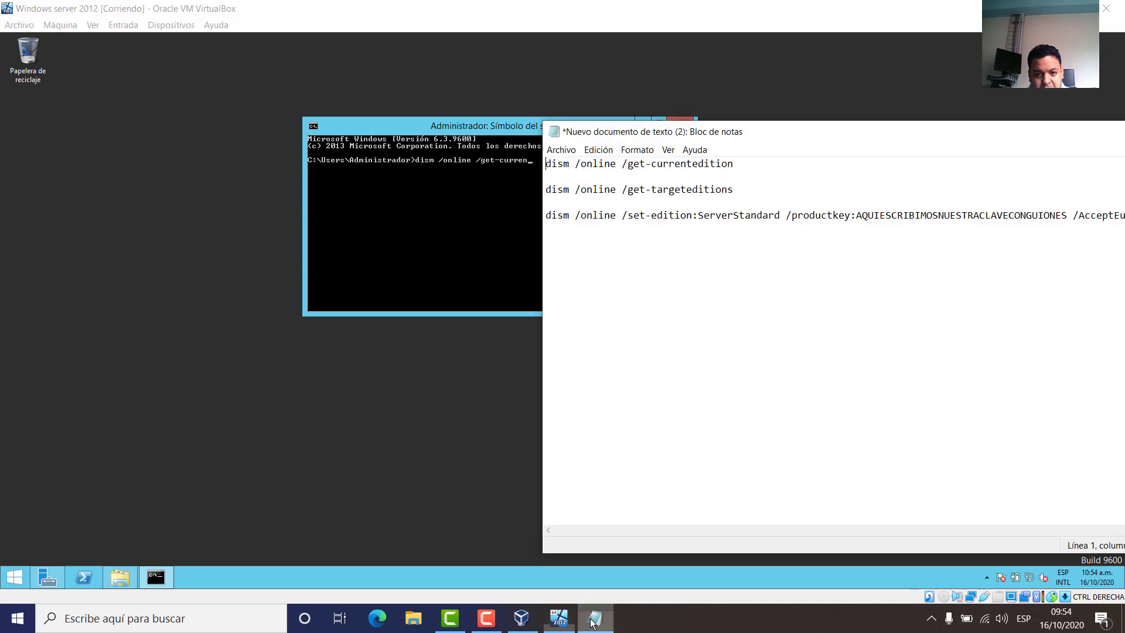
pyautogui.click(515, 175)
pyautogui.write('teditio')
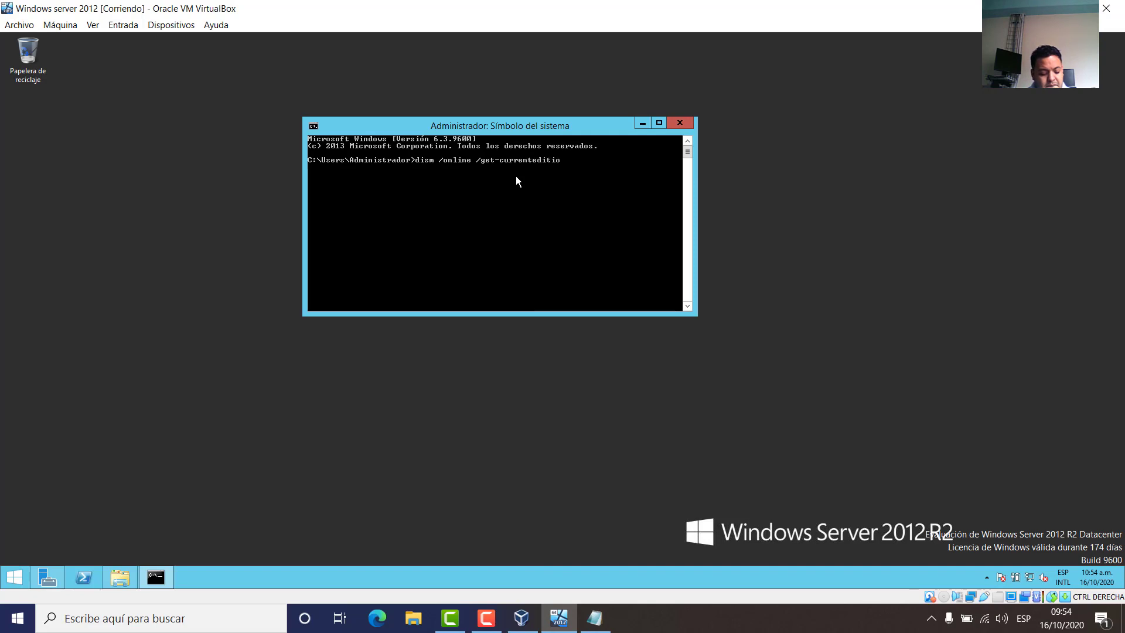
pyautogui.write('n')
pyautogui.press('Return')
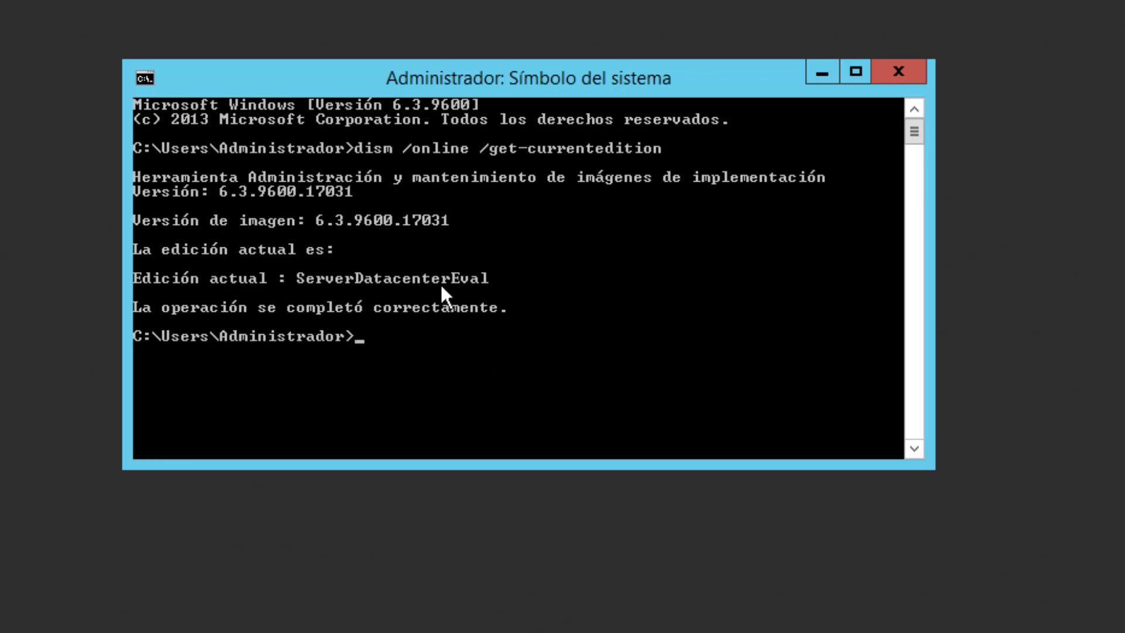
# Consult the target editions command in the notes, reuse the previous command at the prompt and run it as dism /online /get-targetedition.
pyautogui.hotkey('alt', 'Tab')
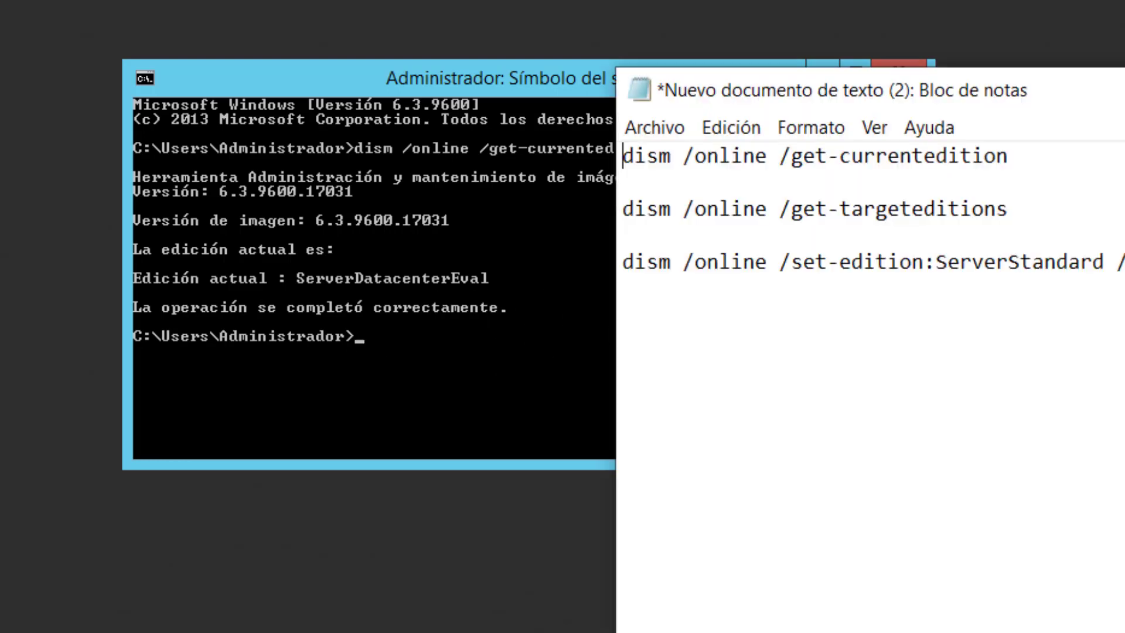
pyautogui.moveTo(623, 208); pyautogui.dragTo(1038, 224)
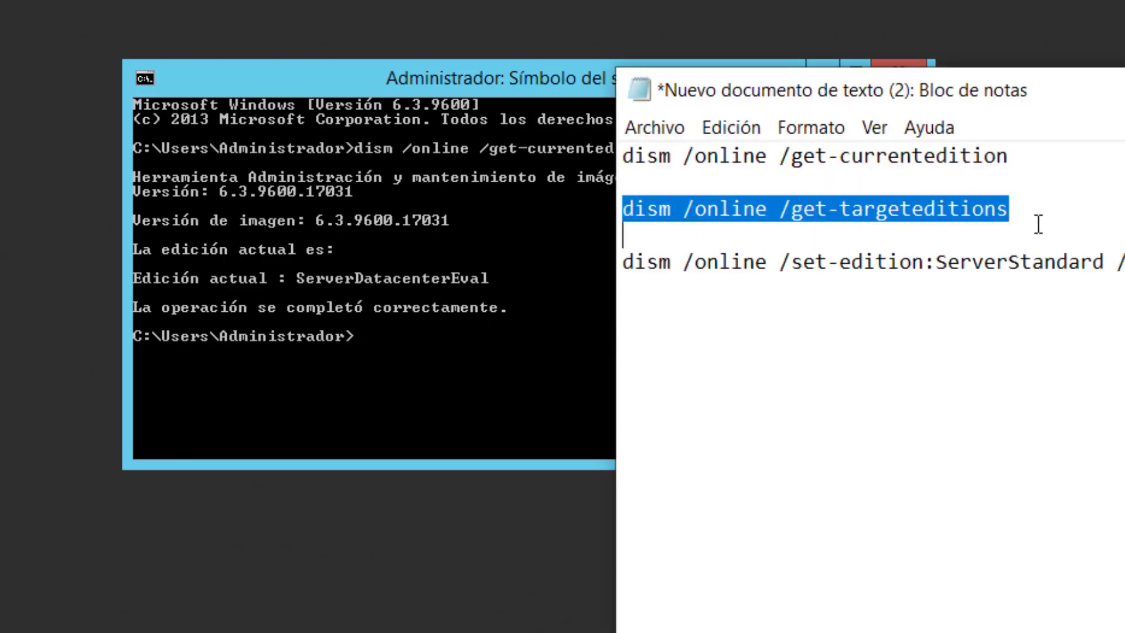
pyautogui.click(452, 351)
pyautogui.press('Up')
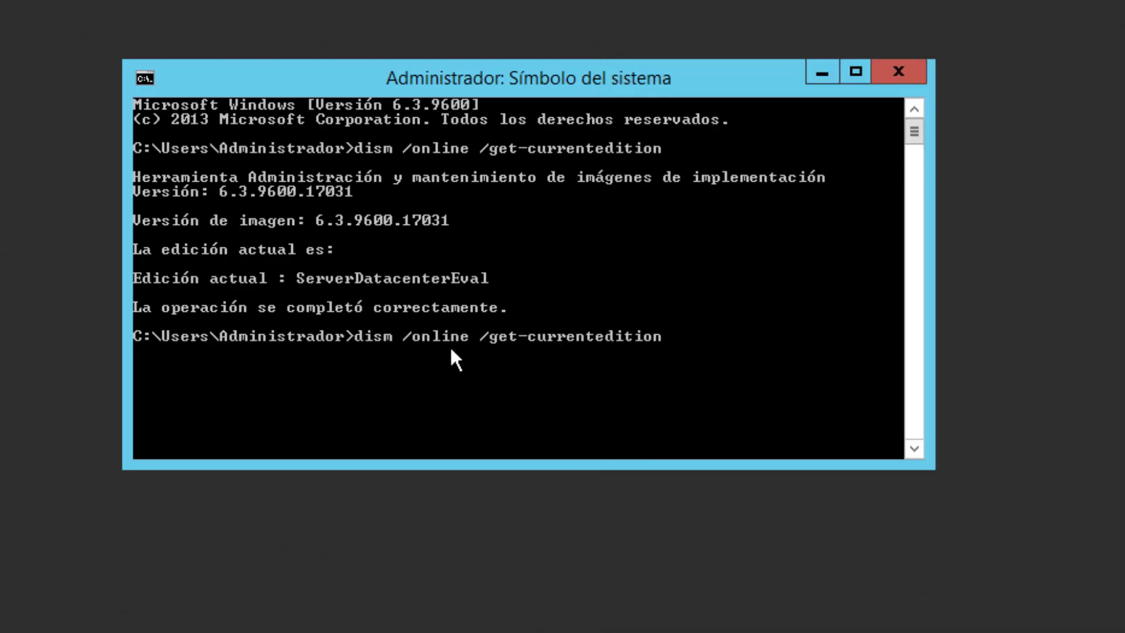
pyautogui.press('BackSpace')
pyautogui.press('BackSpace')
pyautogui.press('BackSpace')
pyautogui.press('BackSpace')
pyautogui.press('BackSpace')
pyautogui.press('BackSpace')
pyautogui.press('BackSpace')
pyautogui.press('BackSpace')
pyautogui.press('BackSpace')
pyautogui.press('BackSpace')
pyautogui.press('BackSpace')
pyautogui.press('BackSpace')
pyautogui.press('BackSpace')
pyautogui.press('BackSpace')
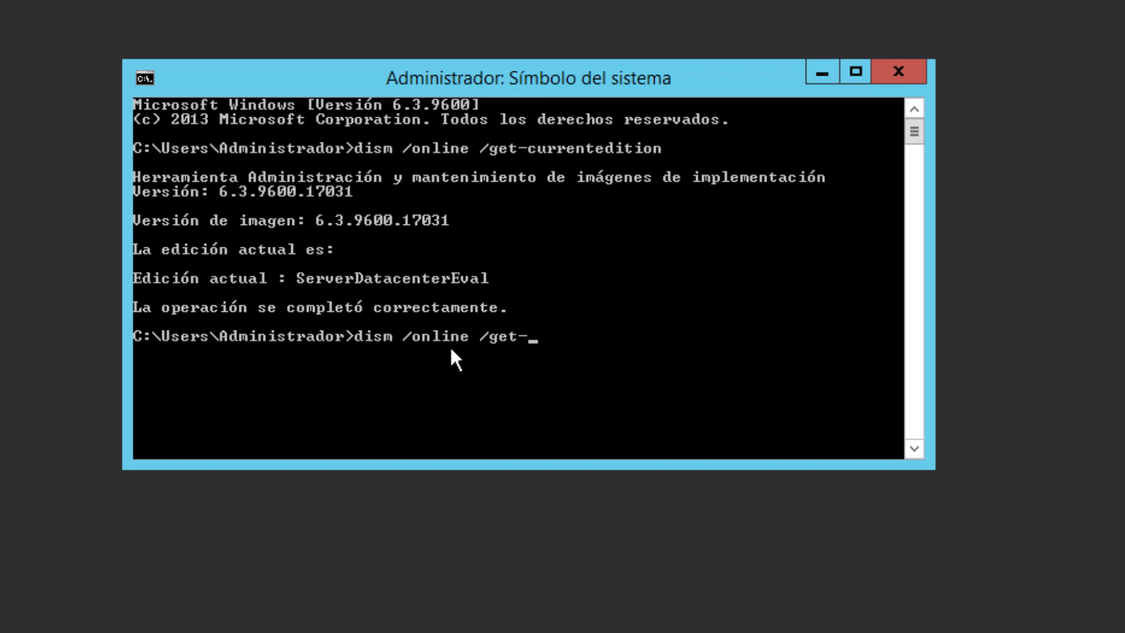
pyautogui.write('targetedition')
pyautogui.press('Return')
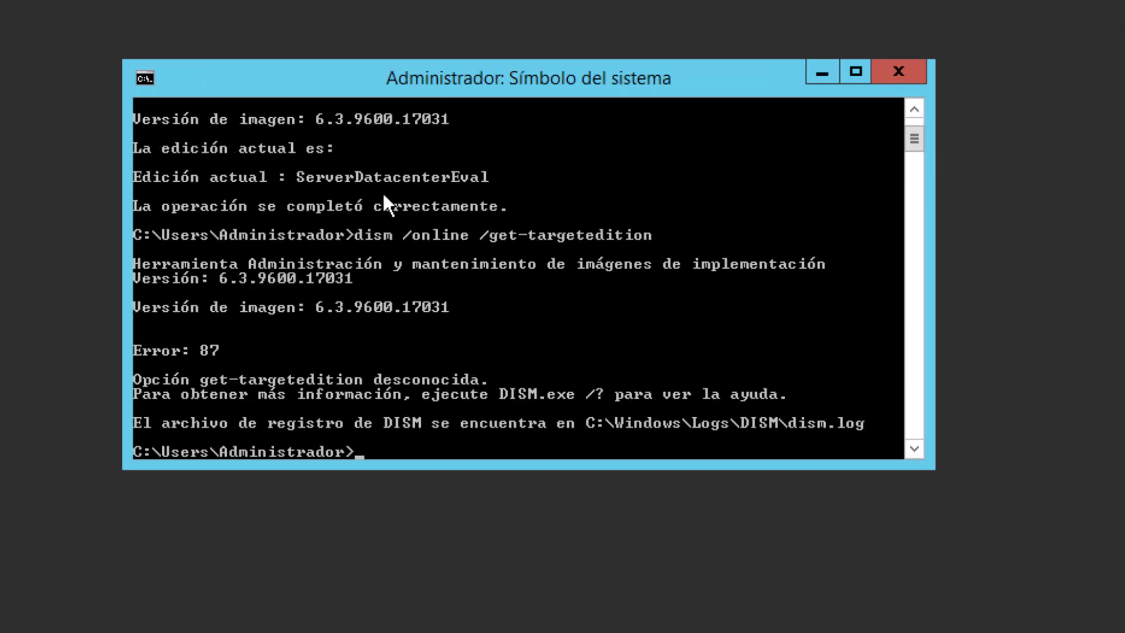
# Make the command prompt window taller and set its bitmap font size to 16 x 12.
pyautogui.moveTo(660, 468); pyautogui.dragTo(661, 630)
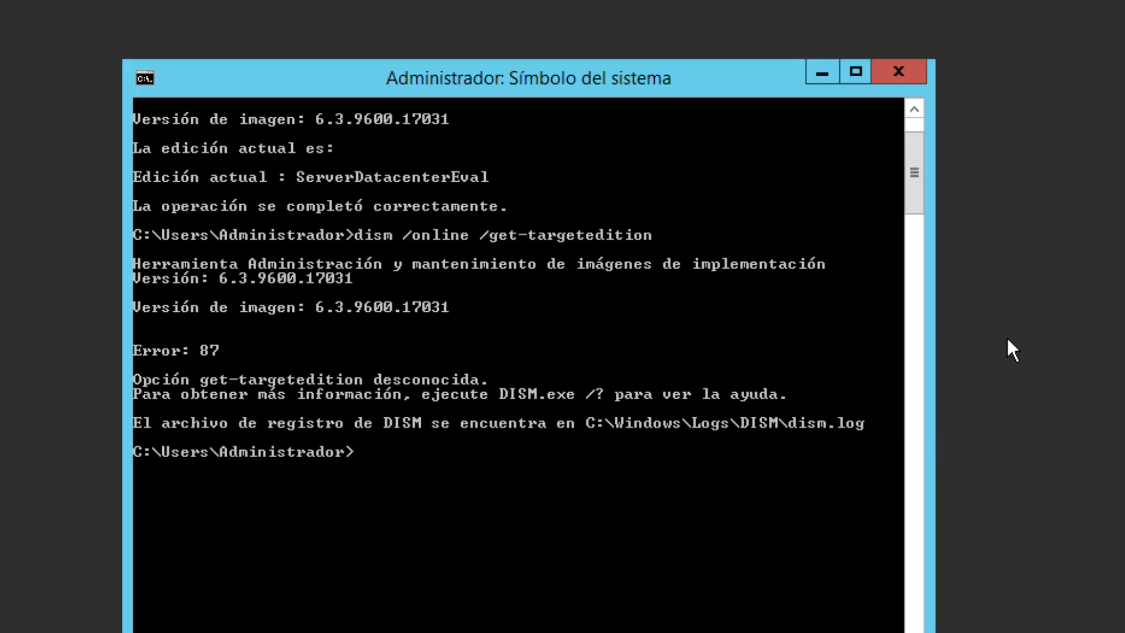
pyautogui.rightClick(493, 78)
pyautogui.click(588, 314)
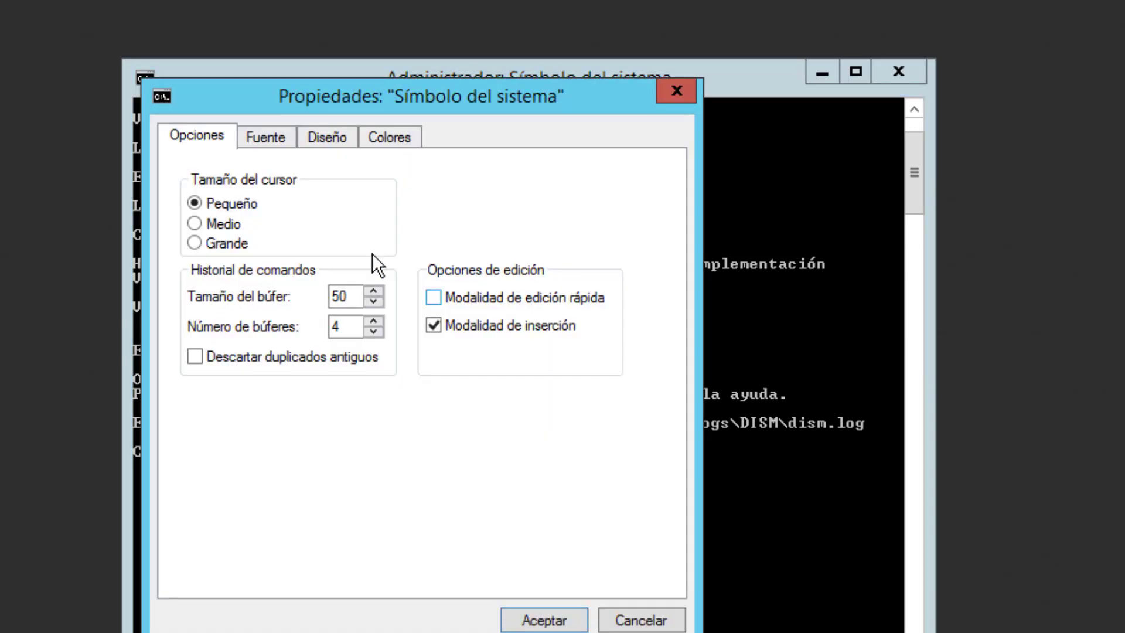
pyautogui.click(271, 139)
pyautogui.click(425, 305)
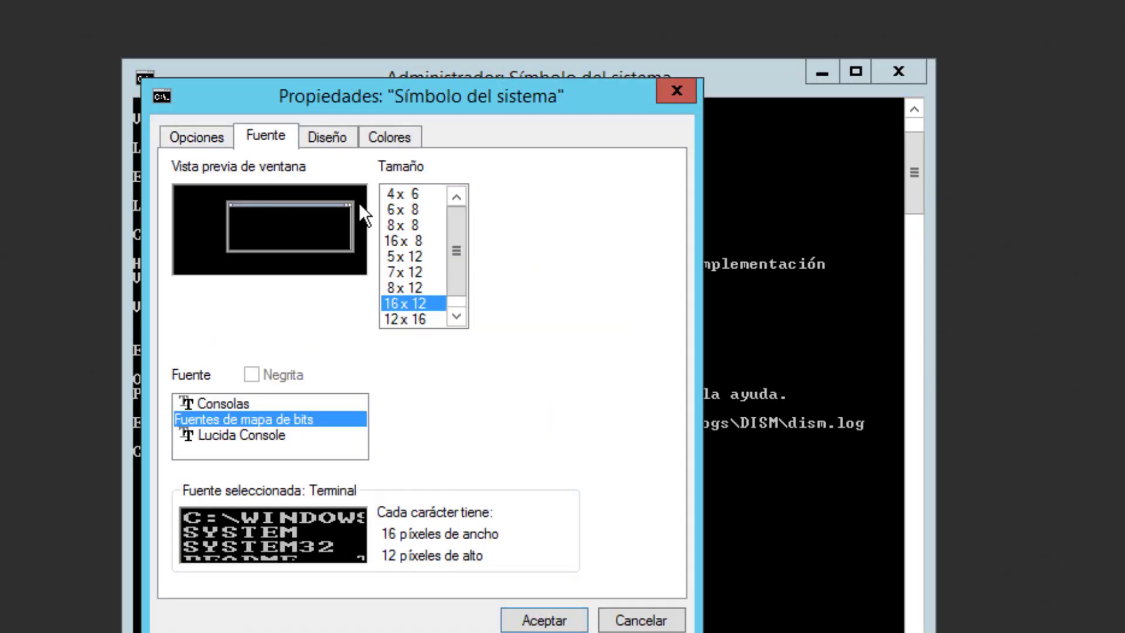
pyautogui.click(523, 616)
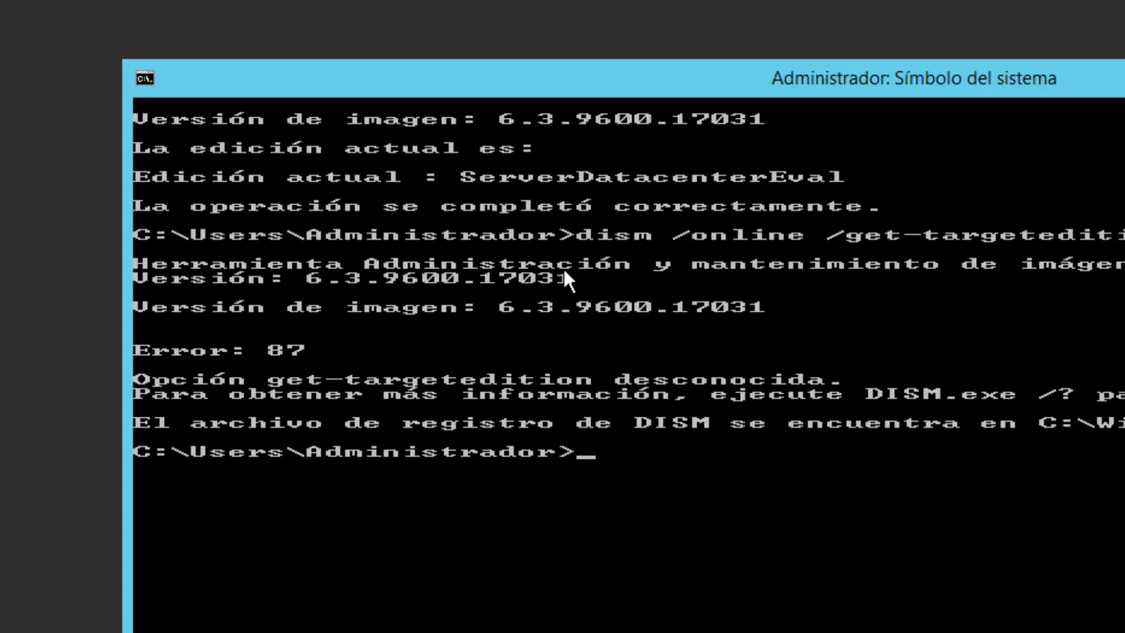
# Reposition the command prompt window and change its font to a narrower size in its properties.
pyautogui.rightClick(600, 81)
pyautogui.click(668, 307)
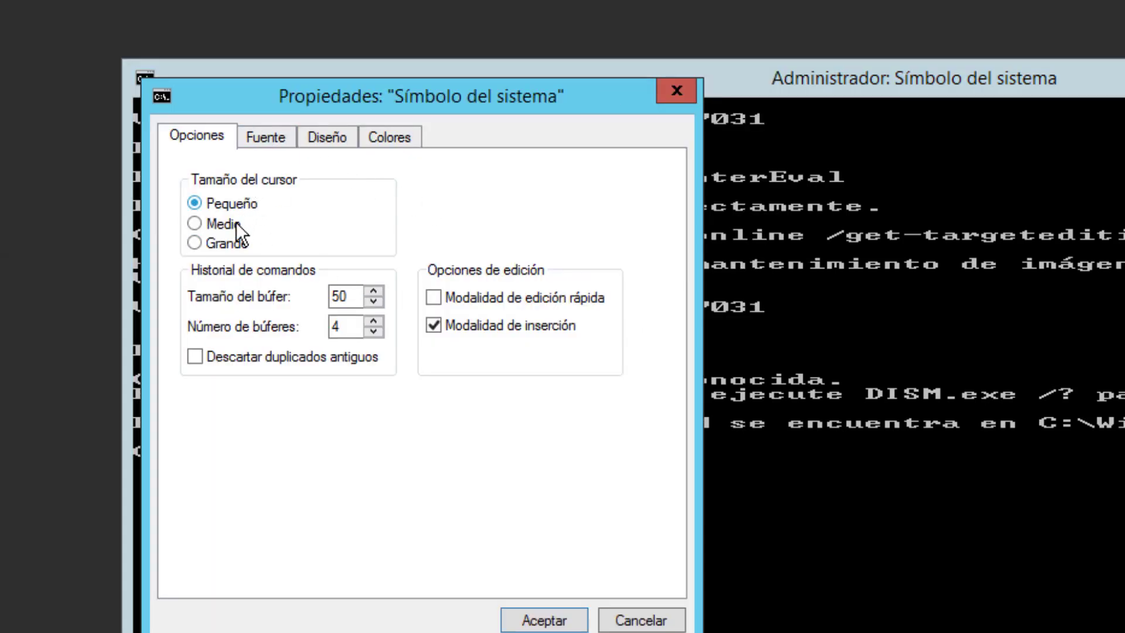
pyautogui.click(542, 620)
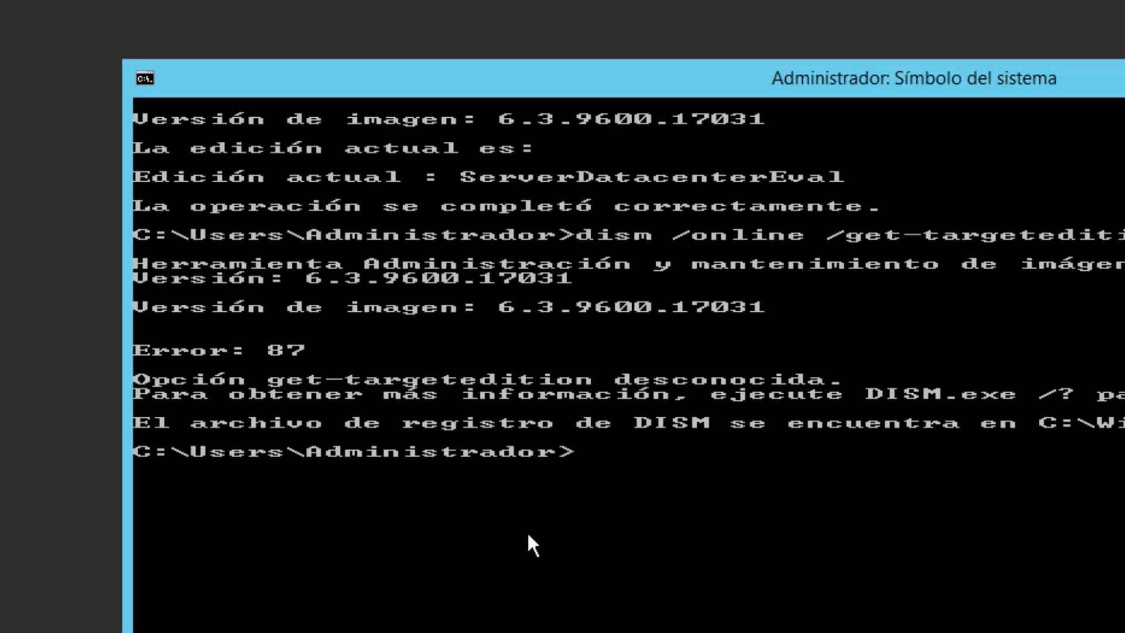
pyautogui.moveTo(515, 88); pyautogui.dragTo(185, 82)
pyautogui.rightClick(189, 72)
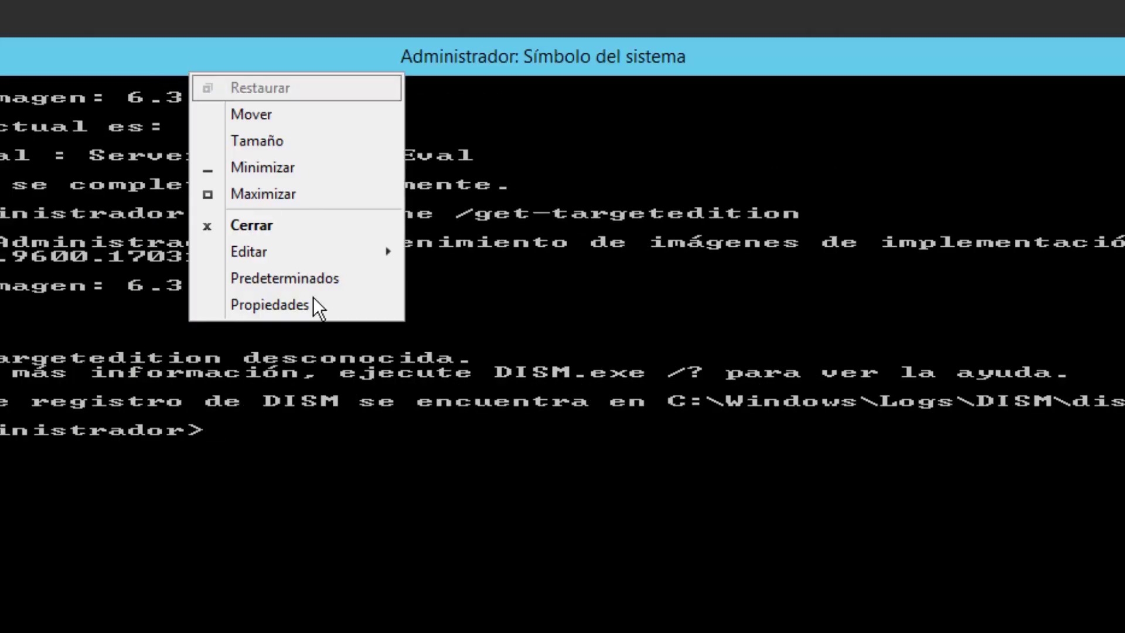
pyautogui.click(291, 303)
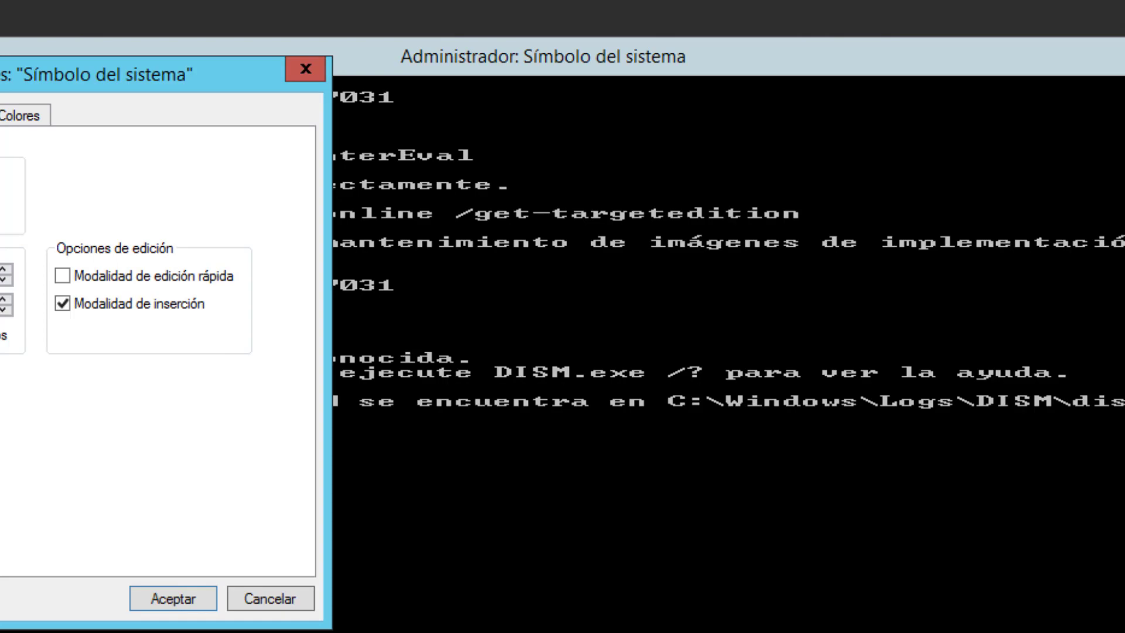
pyautogui.click(173, 598)
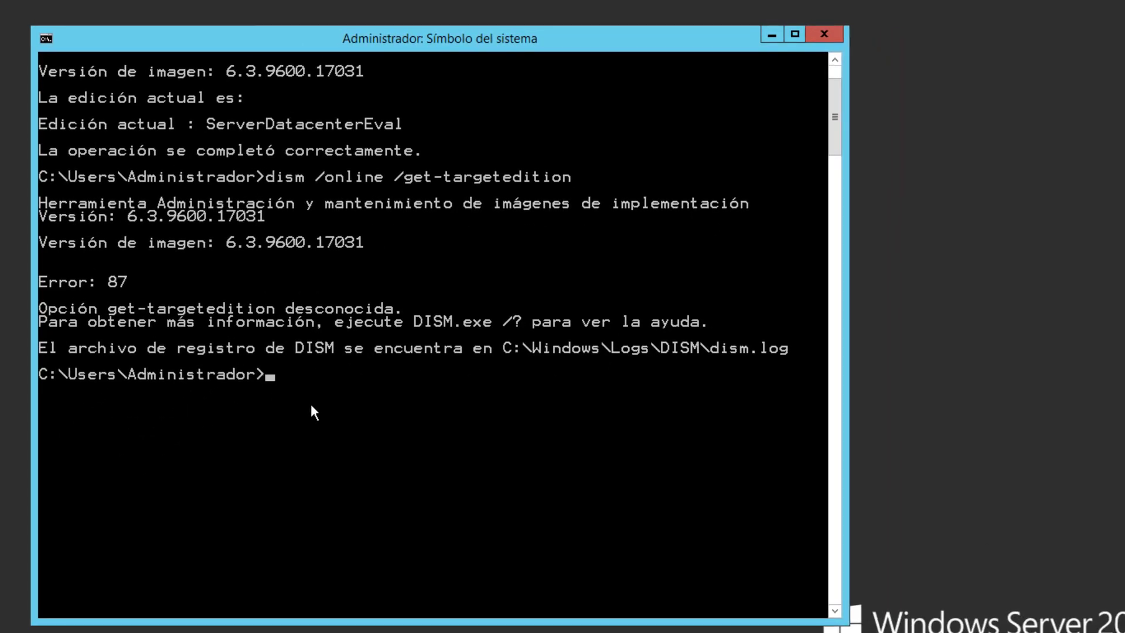
# Compare the failed command with the notes and run the corrected dism /online /get-targeteditions at the prompt.
pyautogui.scroll(2, 309, 404)
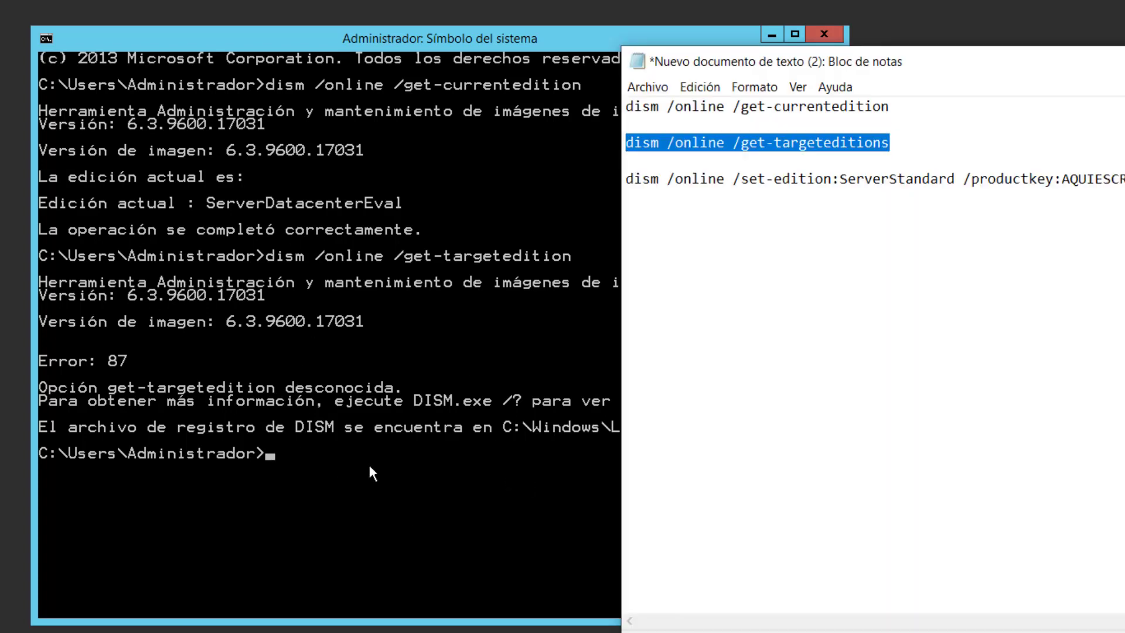
pyautogui.press('Up')
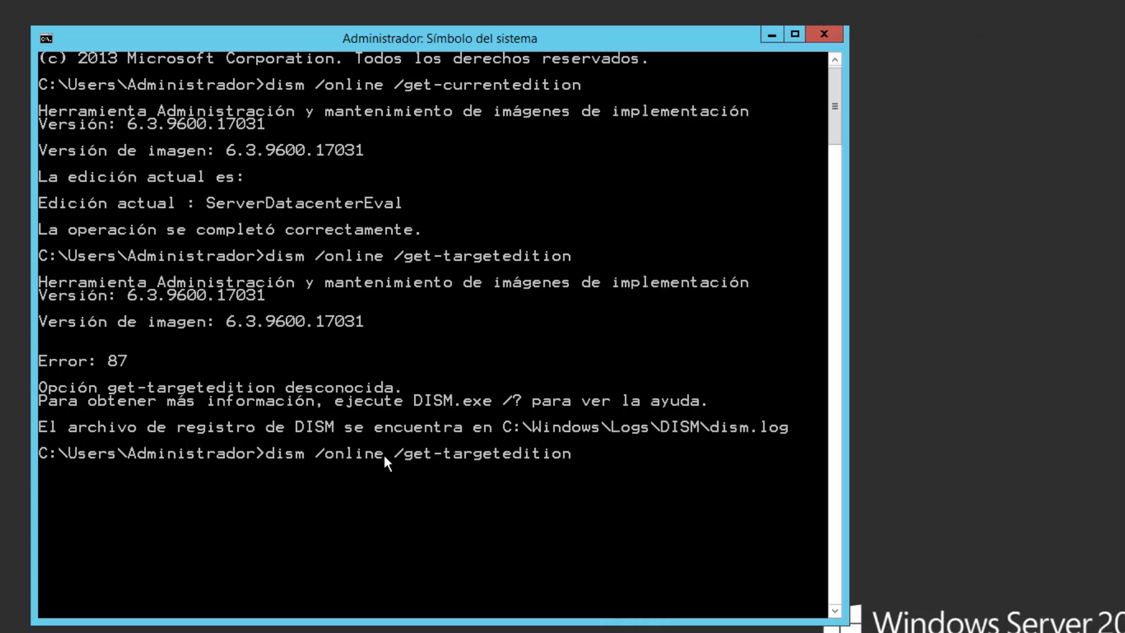
pyautogui.write('s')
pyautogui.press('Return')
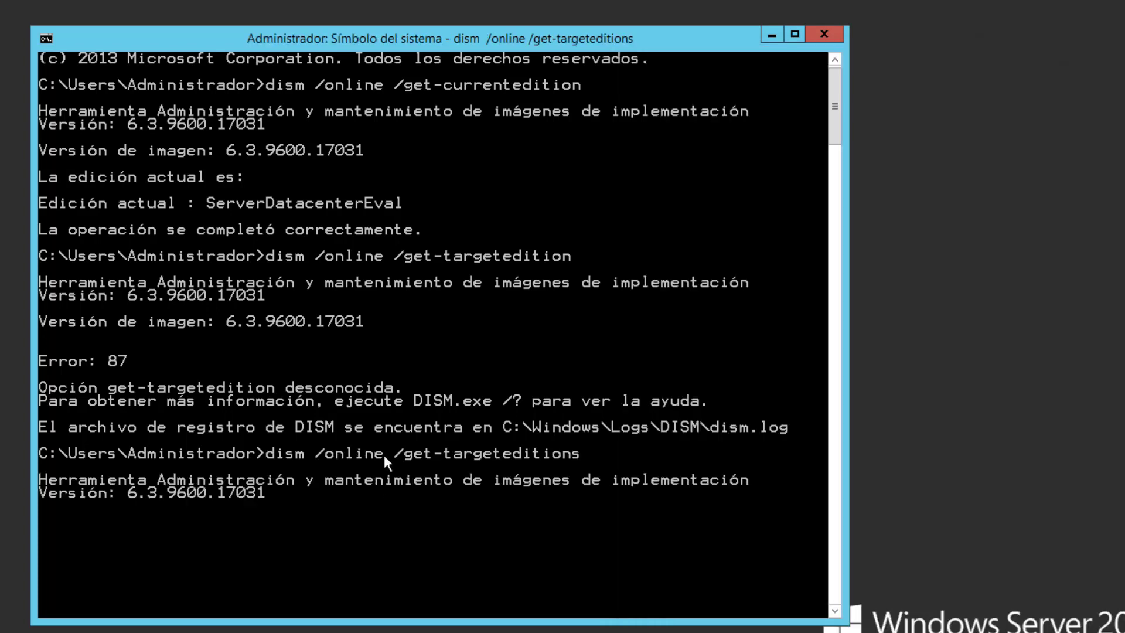
pyautogui.scroll(-1, 370, 355)
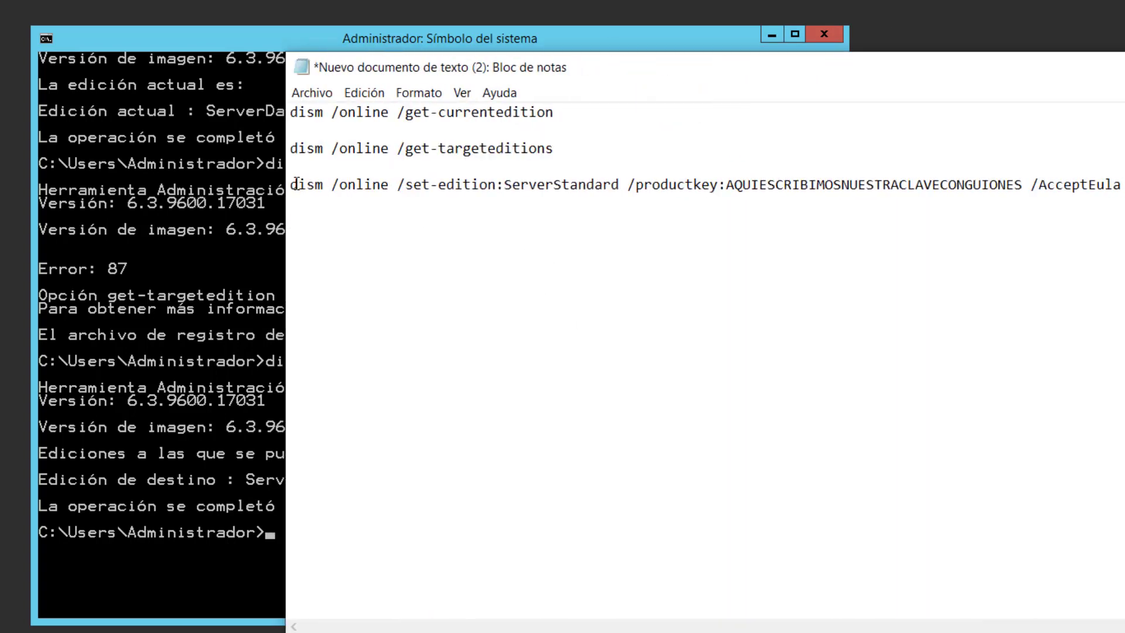
# Examine the dism /online /set-edition:ServerStandard command with /productkey and /AcceptEula in the notes, and move the notes off the prompt's output.
pyautogui.moveTo(293, 184); pyautogui.dragTo(890, 250)
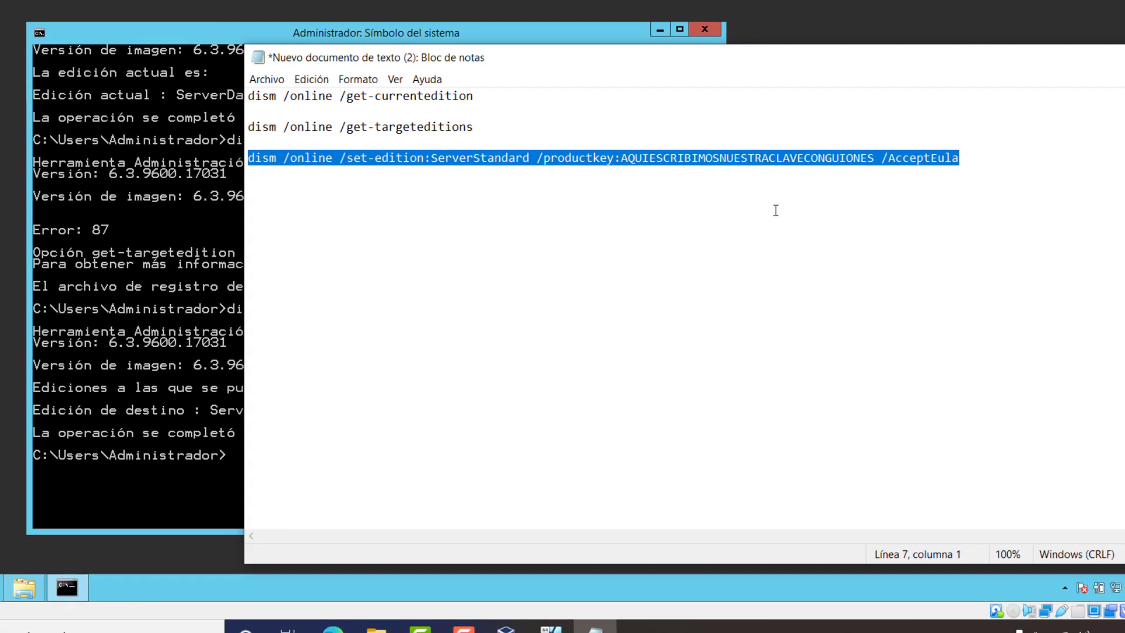
pyautogui.moveTo(776, 207); pyautogui.dragTo(486, 196)
pyautogui.click(485, 196)
pyautogui.moveTo(420, 58); pyautogui.dragTo(595, 42)
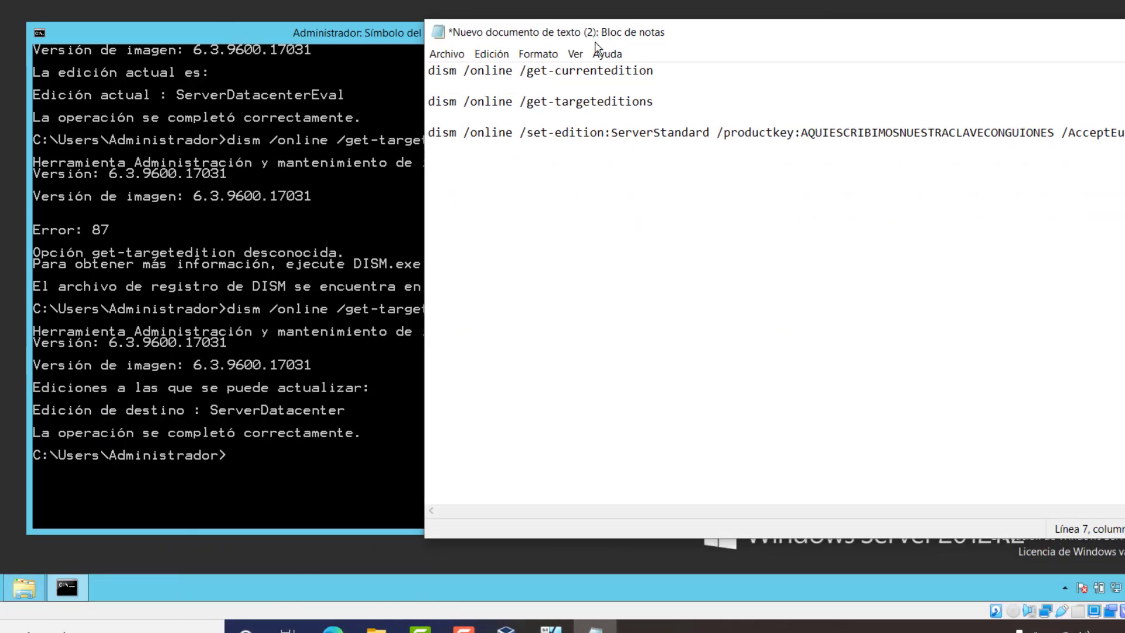
# Examine the ServerStandard edition and product key placeholder in the notes' set-edition command, and shift the notes to show /AcceptEula.
pyautogui.moveTo(431, 134); pyautogui.dragTo(1045, 151)
pyautogui.moveTo(611, 132); pyautogui.dragTo(712, 133)
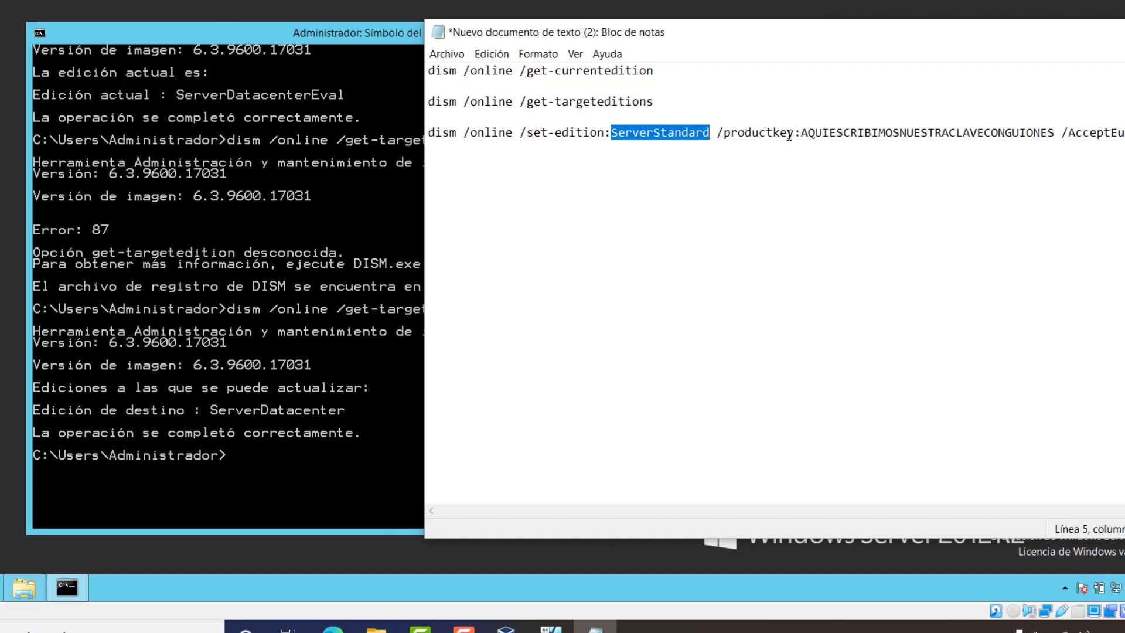
pyautogui.moveTo(800, 133)
pyautogui.mouseDown()
pyautogui.moveTo(1053, 135)
pyautogui.moveTo(1036, 166)
pyautogui.moveTo(1055, 146)
pyautogui.moveTo(1054, 134)
pyautogui.moveTo(826, 140)
pyautogui.moveTo(799, 127)
pyautogui.mouseUp()
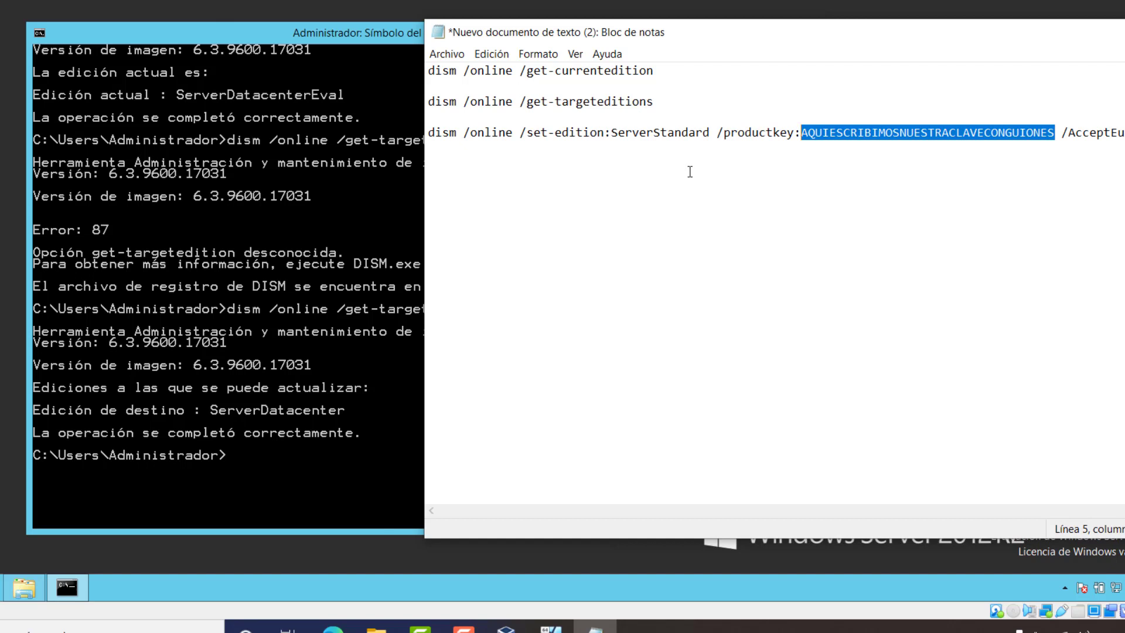
pyautogui.moveTo(1075, 32); pyautogui.dragTo(983, 20)
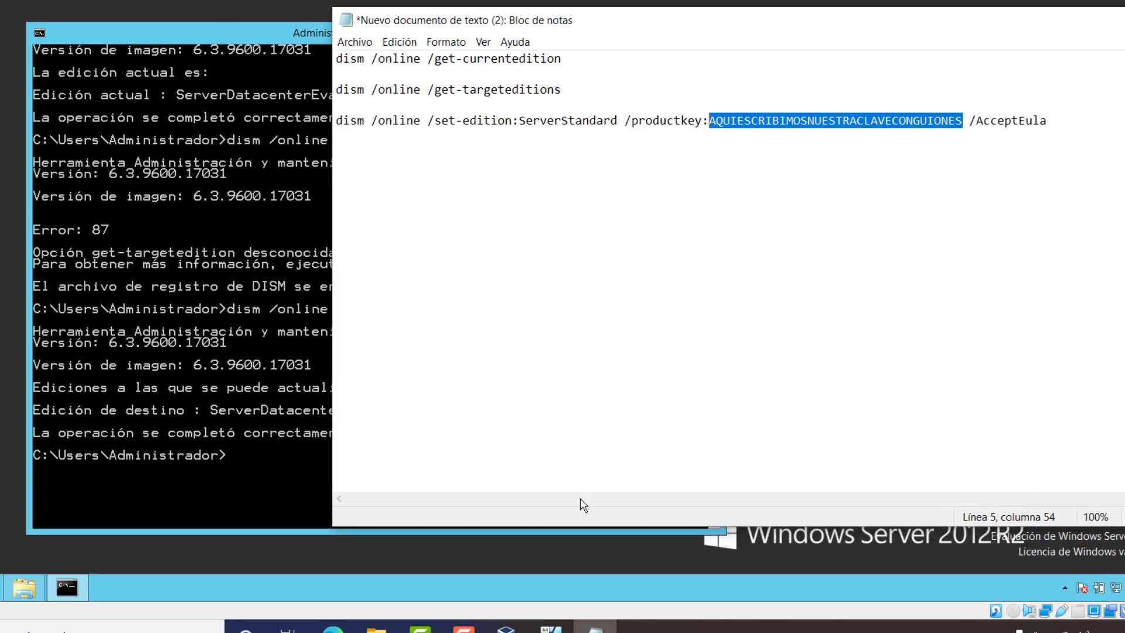
# Open the dism Word document from the desktop and review the set-edition command in the notes in front of it.
pyautogui.click(464, 628)
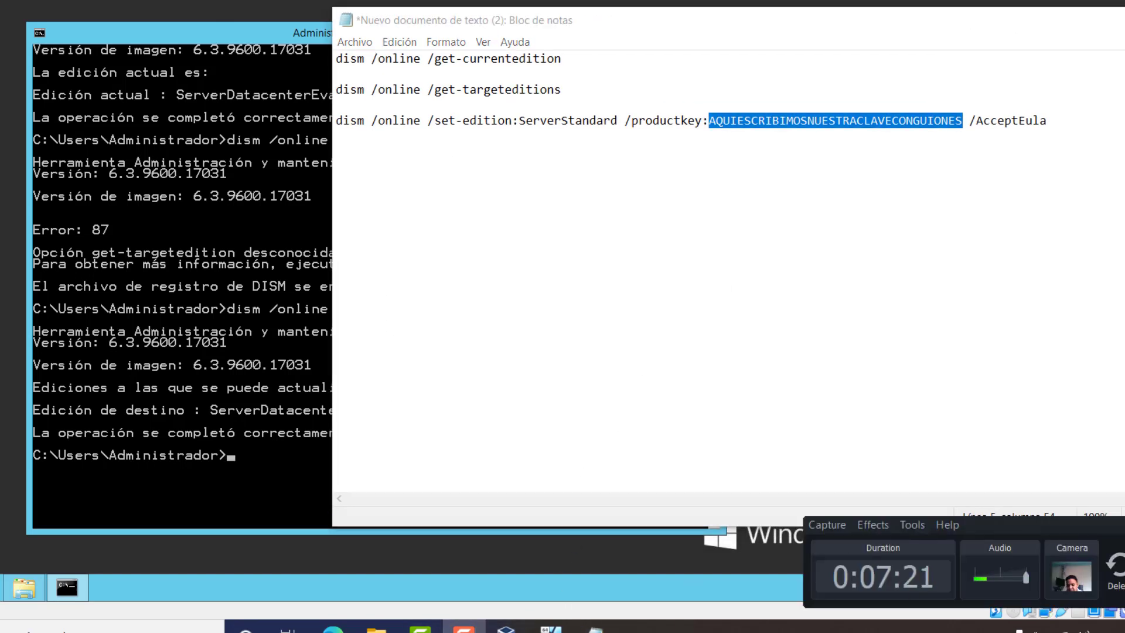
pyautogui.click(1070, 410)
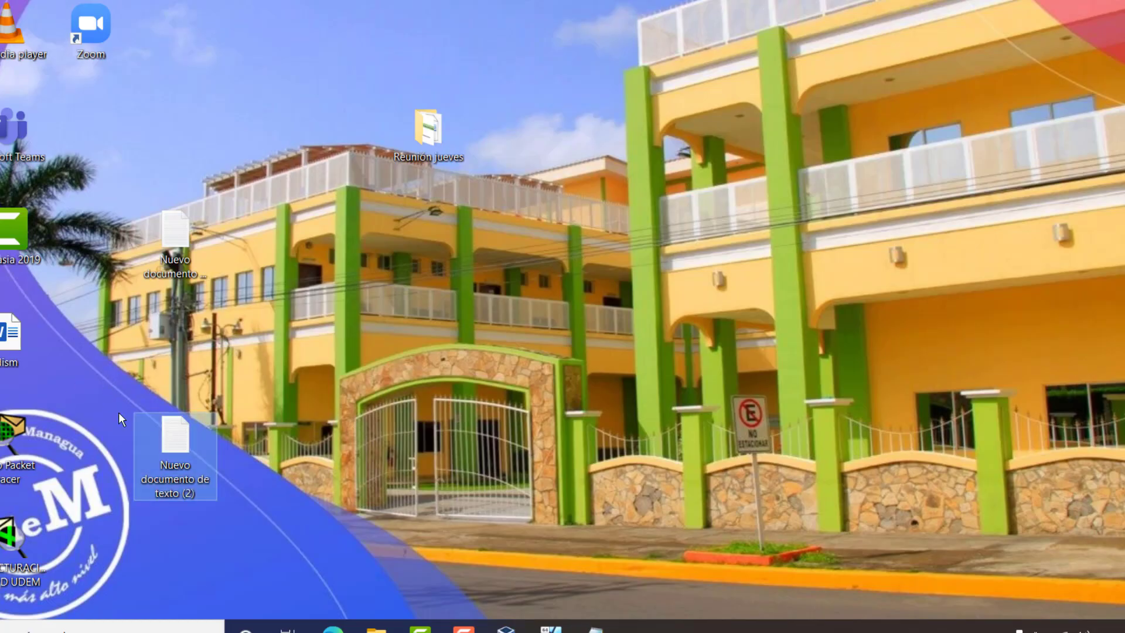
pyautogui.doubleClick(4, 350)
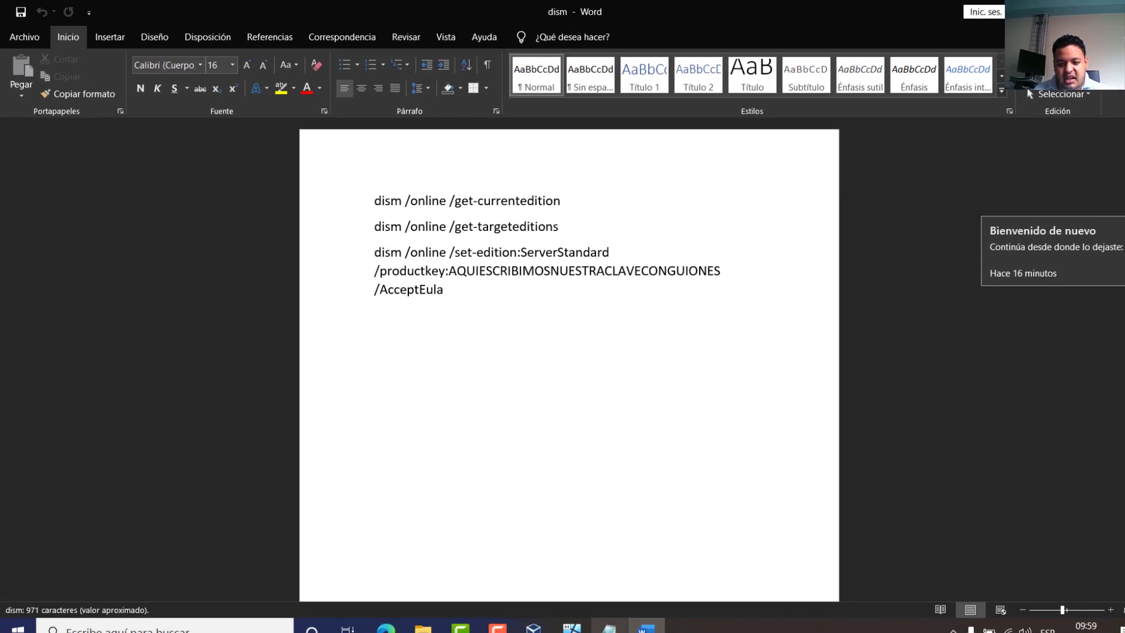
pyautogui.click(610, 629)
pyautogui.moveTo(527, 192); pyautogui.dragTo(761, 188)
pyautogui.click(699, 208)
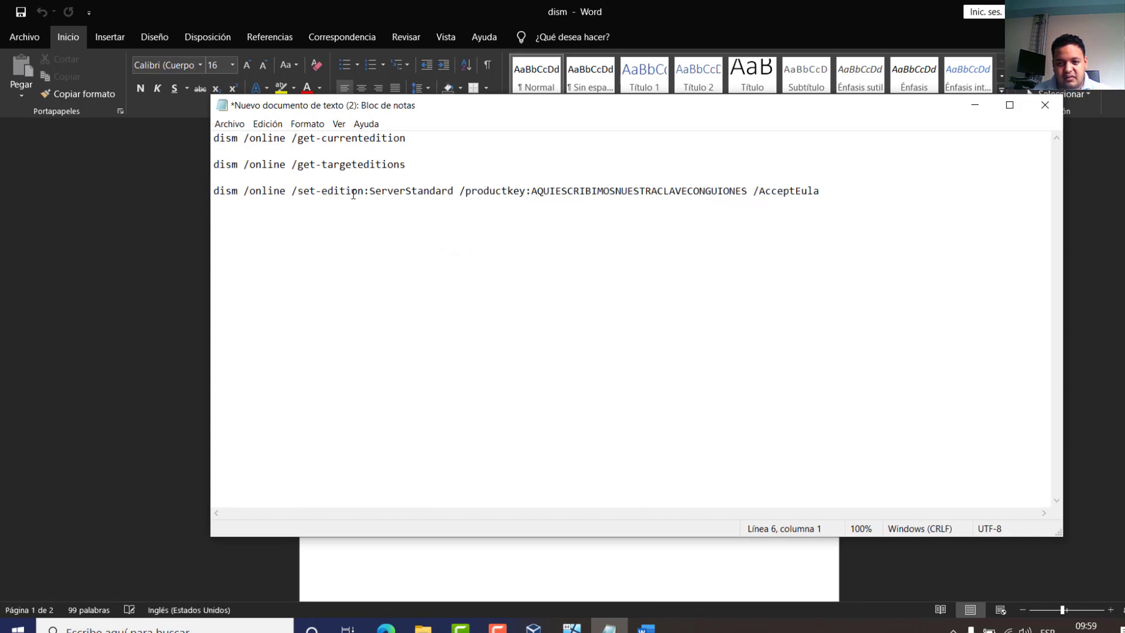
pyautogui.moveTo(405, 191); pyautogui.dragTo(592, 251)
pyautogui.click(508, 236)
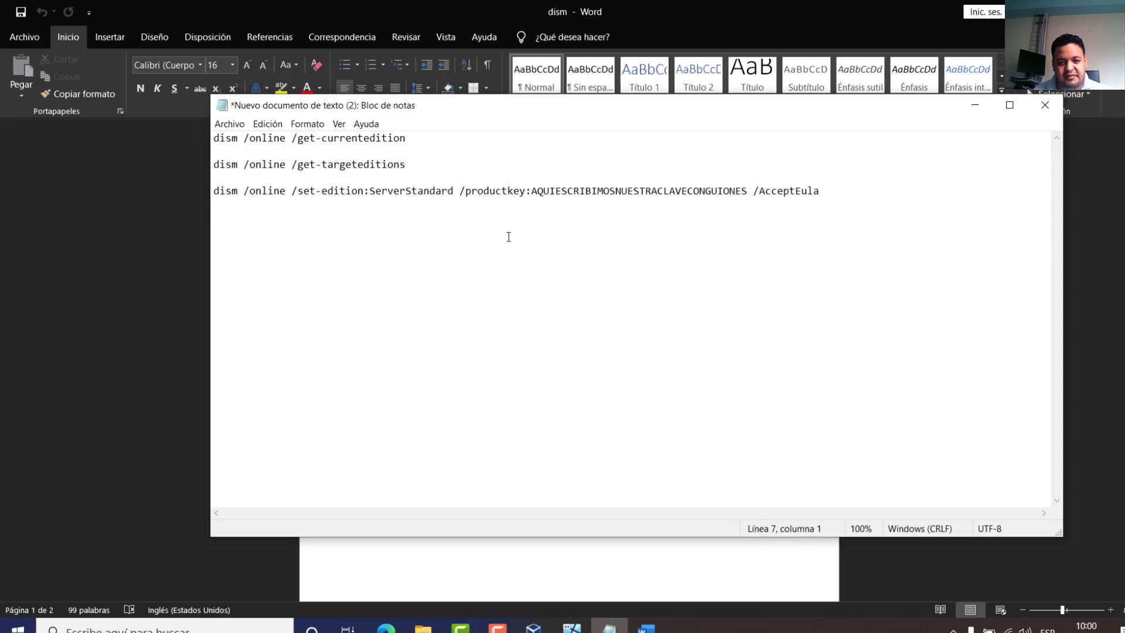
# Find the Windows Server 2012 R2 Datacenter row in the Word document's KMS key table and copy its product key.
pyautogui.click(645, 627)
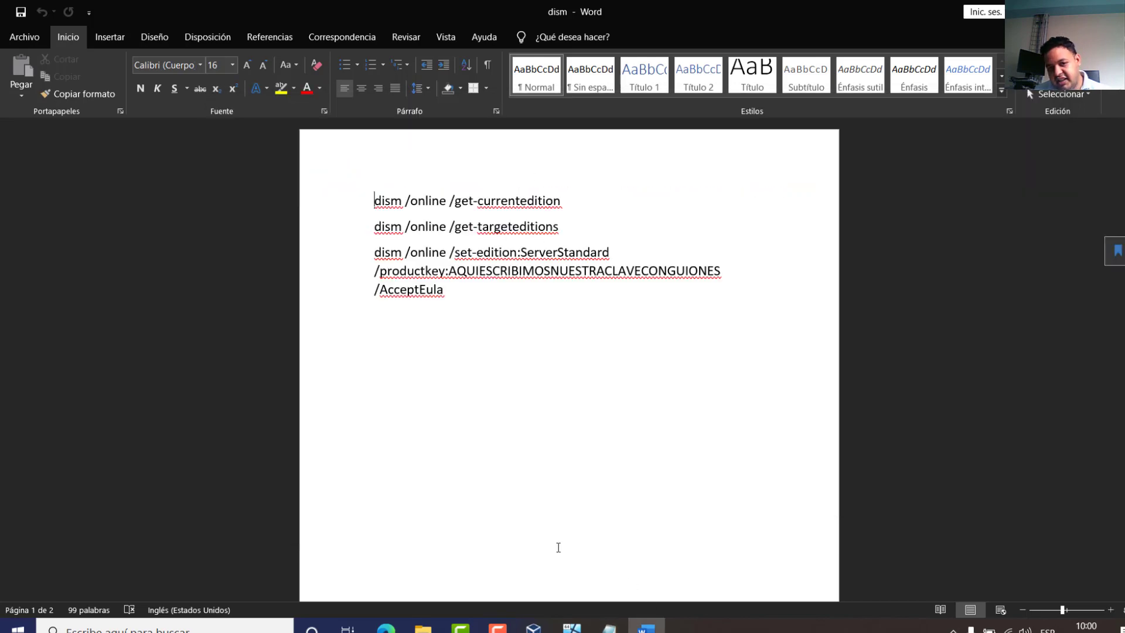
pyautogui.scroll(-3, 402, 369)
pyautogui.scroll(-10, 403, 369)
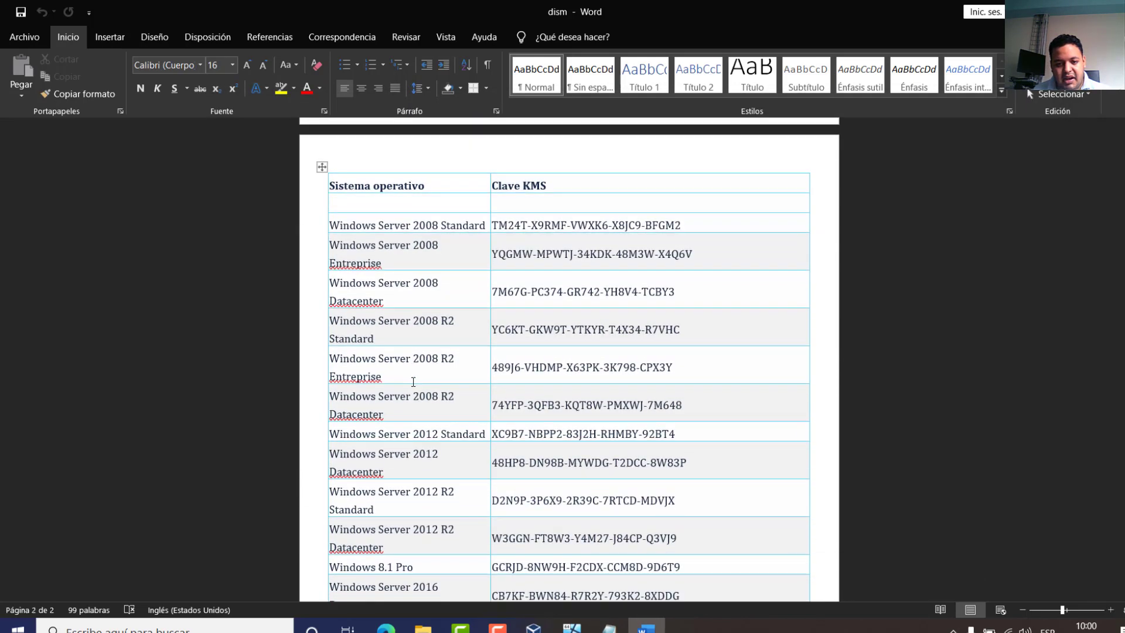
pyautogui.scroll(-1, 464, 302)
pyautogui.scroll(2, 481, 308)
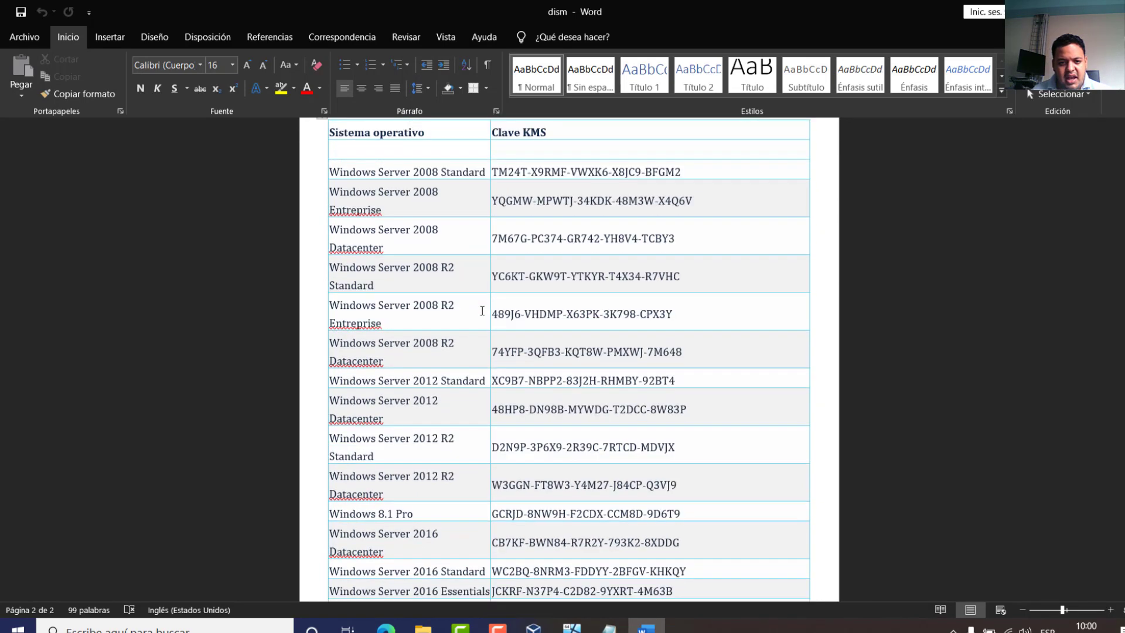
pyautogui.scroll(-5, 483, 309)
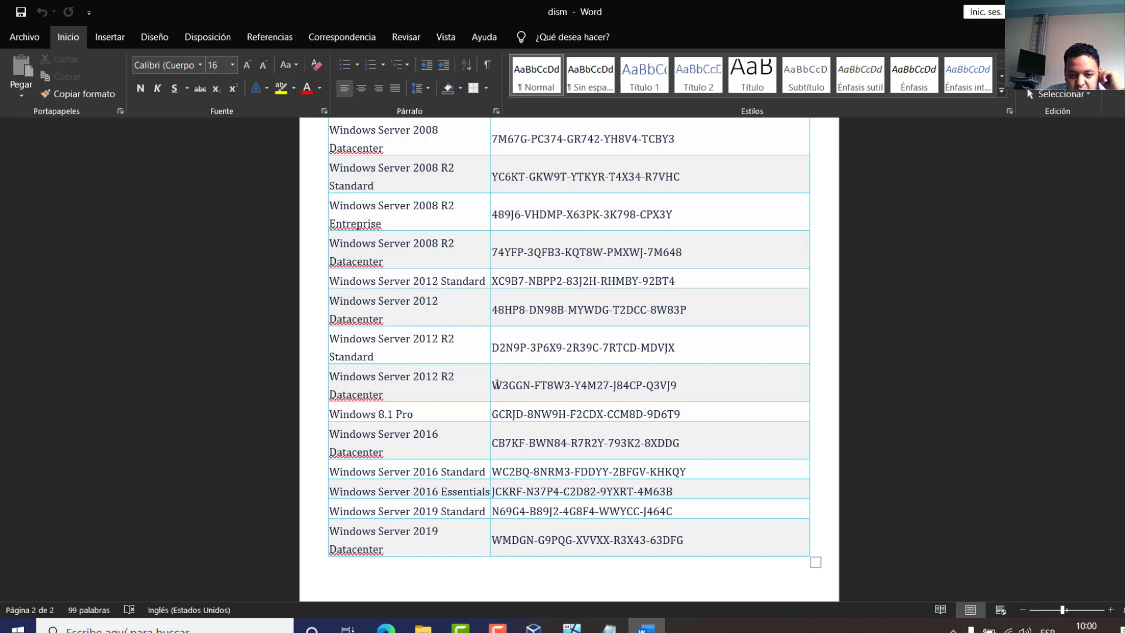
pyautogui.moveTo(491, 385); pyautogui.dragTo(679, 384)
pyautogui.hotkey('ctrl', 'c')
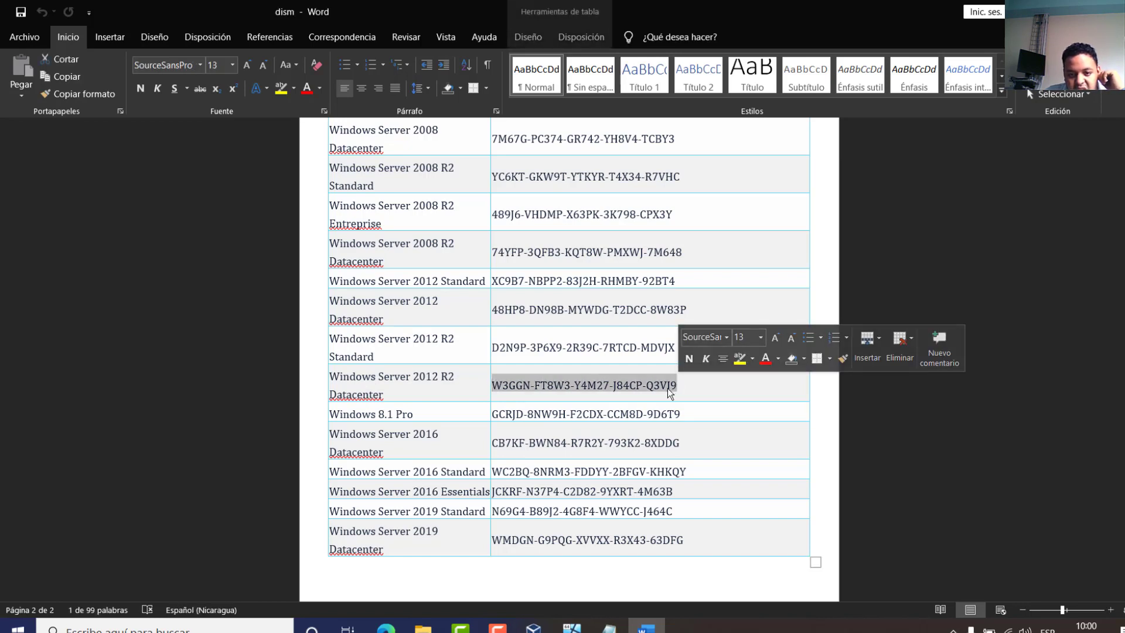
pyautogui.rightClick(684, 385)
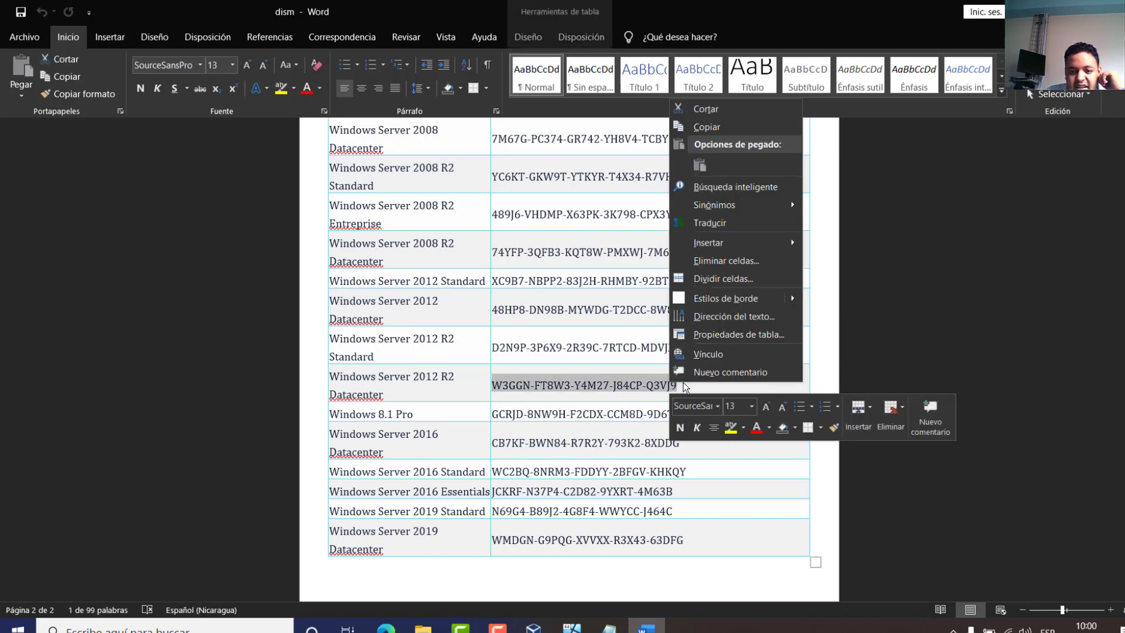
pyautogui.click(701, 128)
# Replace the AQUIESCRIBIMOSNUESTRACLAVECONGUIONES placeholder after /productkey: in the notes with the copied product key.
pyautogui.click(609, 628)
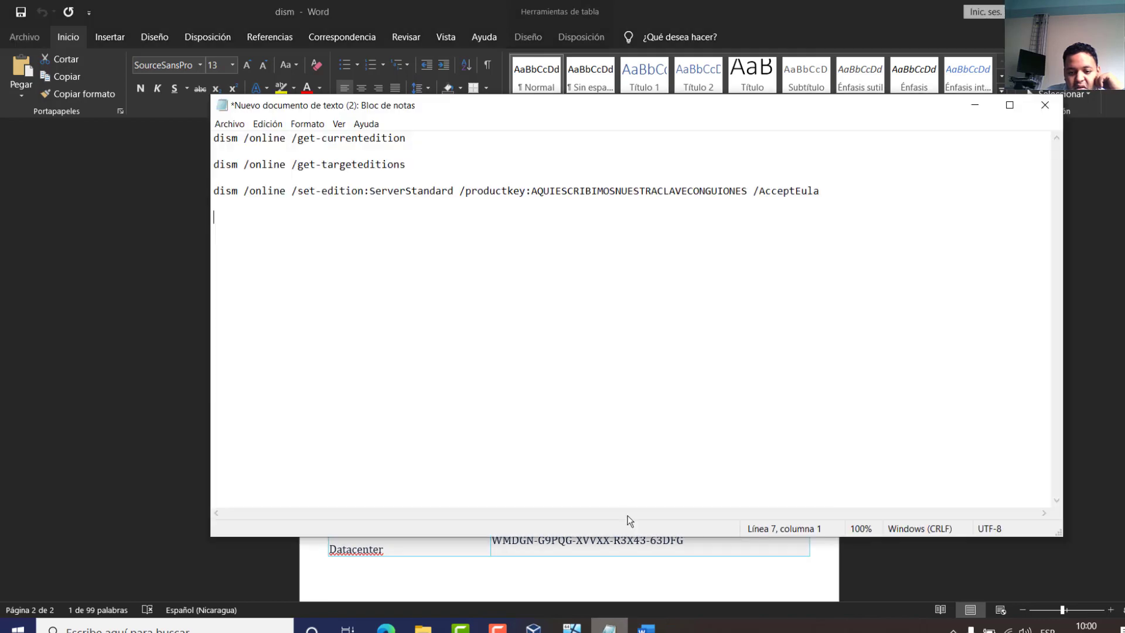
pyautogui.click(533, 191)
pyautogui.moveTo(542, 193); pyautogui.dragTo(748, 194)
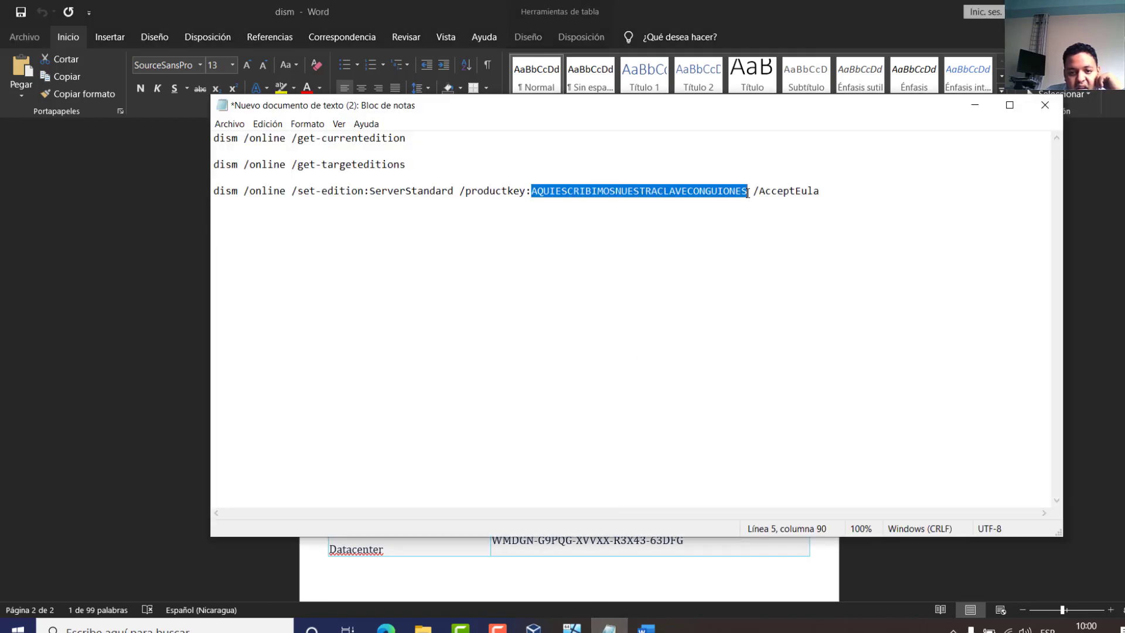
pyautogui.press('BackSpace')
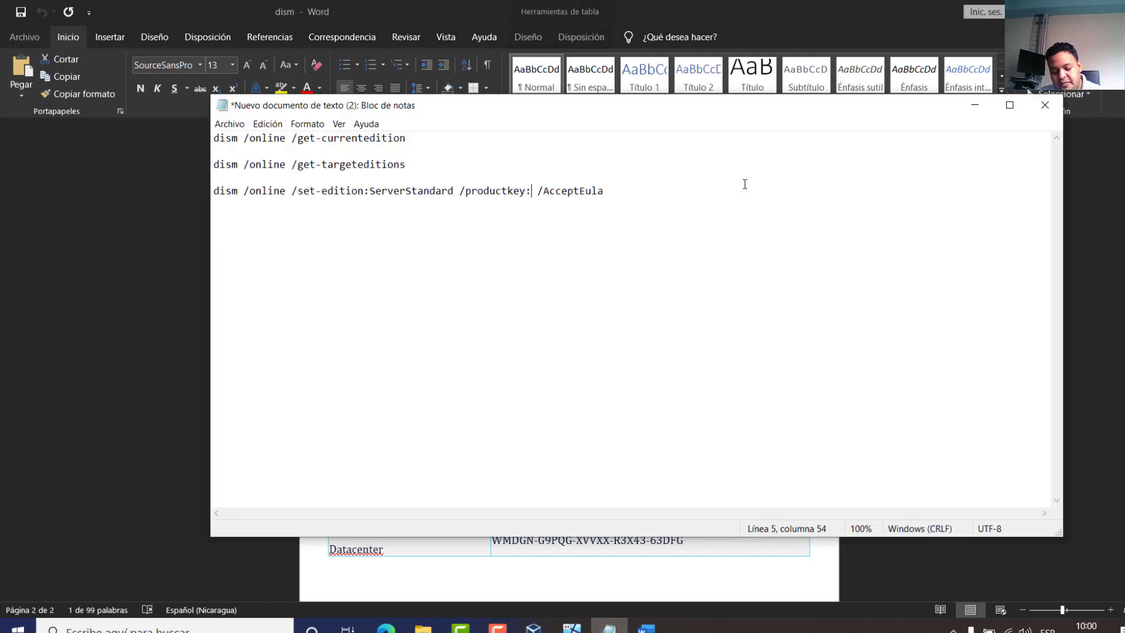
pyautogui.hotkey('ctrl', 'v')
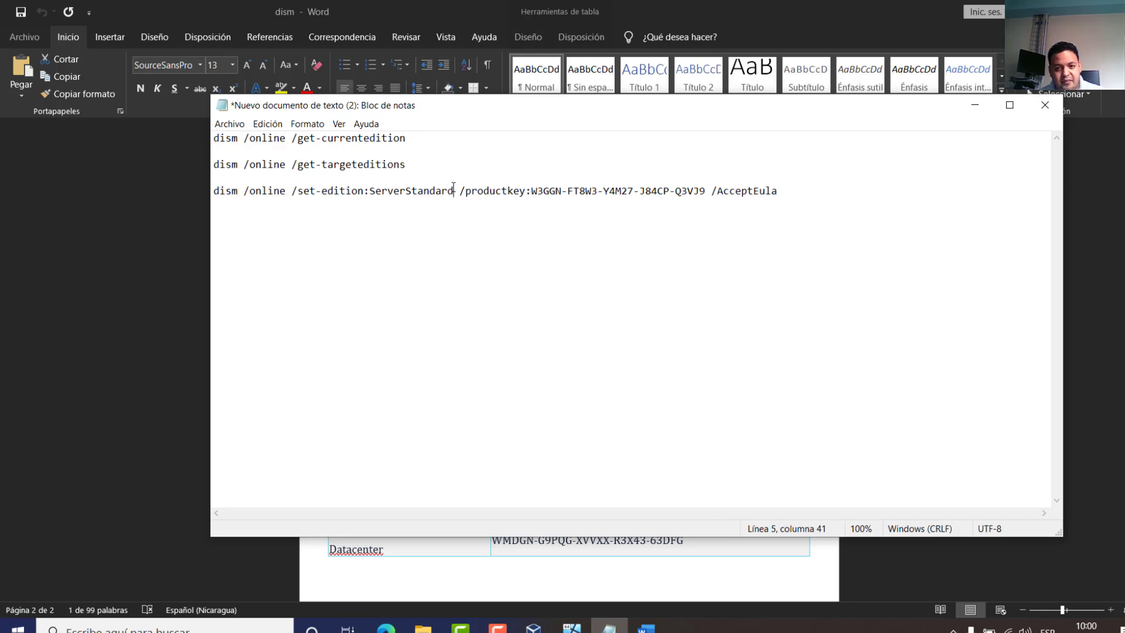
# Change the target edition in the notes' set-edition command to ServerDatacenter.
pyautogui.press('BackSpace')
pyautogui.press('BackSpace')
pyautogui.press('BackSpace')
pyautogui.press('BackSpace')
pyautogui.press('BackSpace')
pyautogui.press('BackSpace')
pyautogui.press('BackSpace')
pyautogui.press('BackSpace')
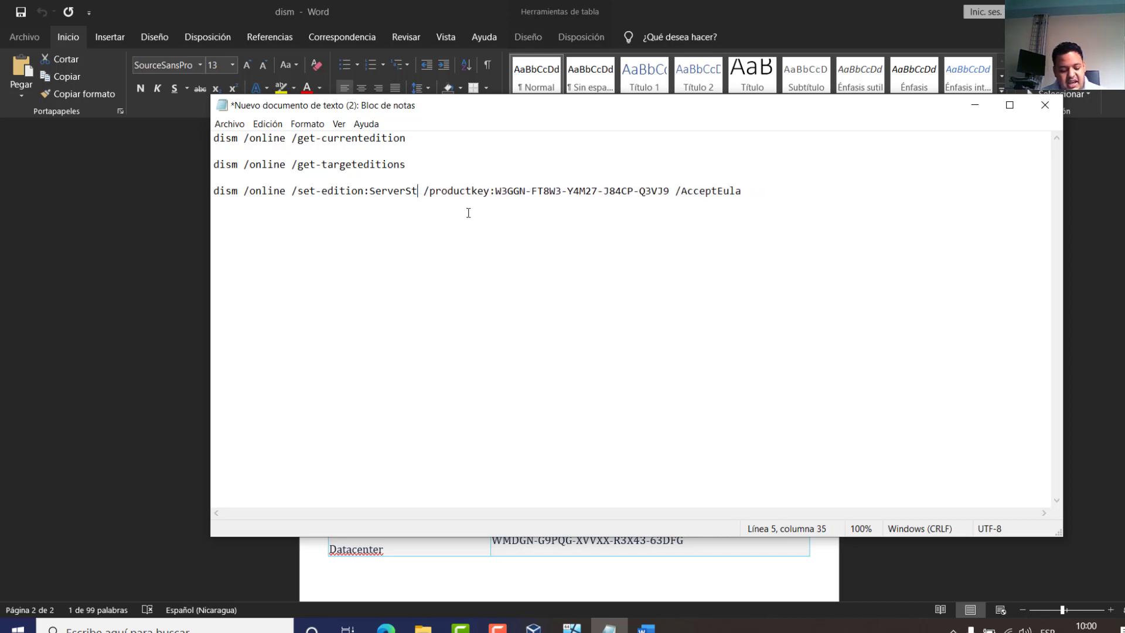
pyautogui.write('Datacenter')
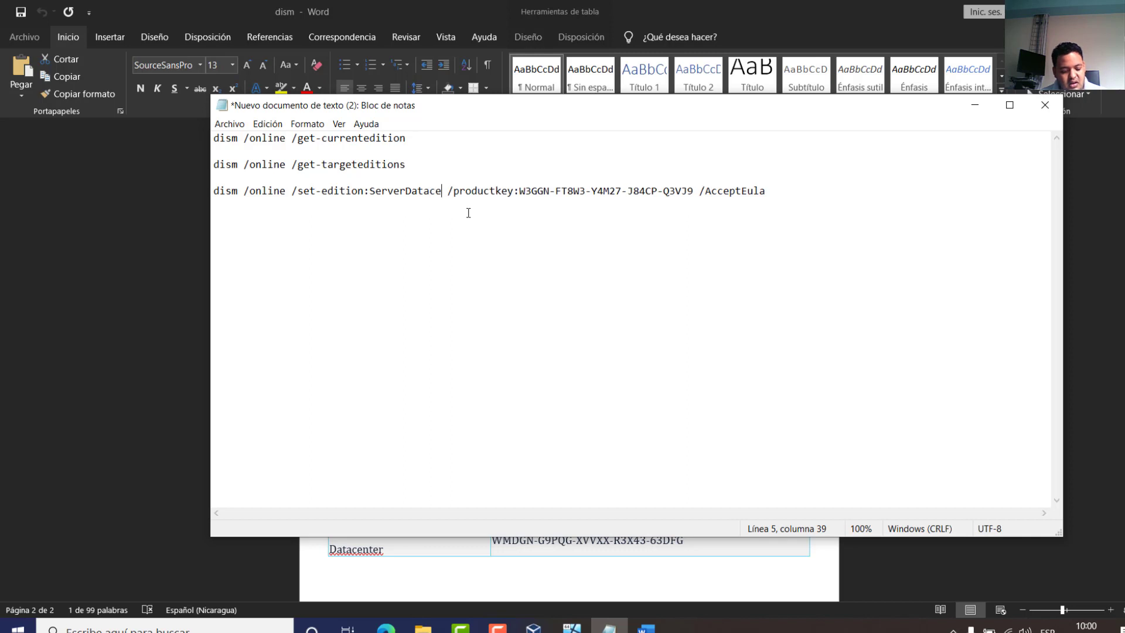
pyautogui.click(800, 186)
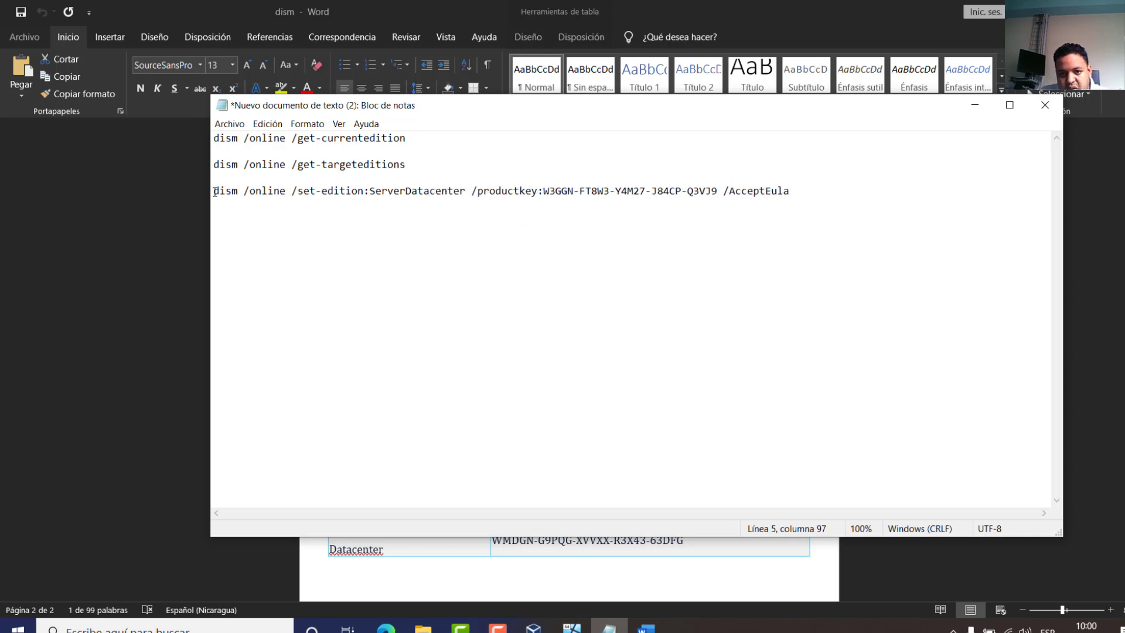
# Run the notes' dism /online /set-edition:ServerDatacenter command with the product key and /AcceptEula in the virtual machine's command prompt, and maximize that window.
pyautogui.moveTo(214, 191); pyautogui.dragTo(796, 192)
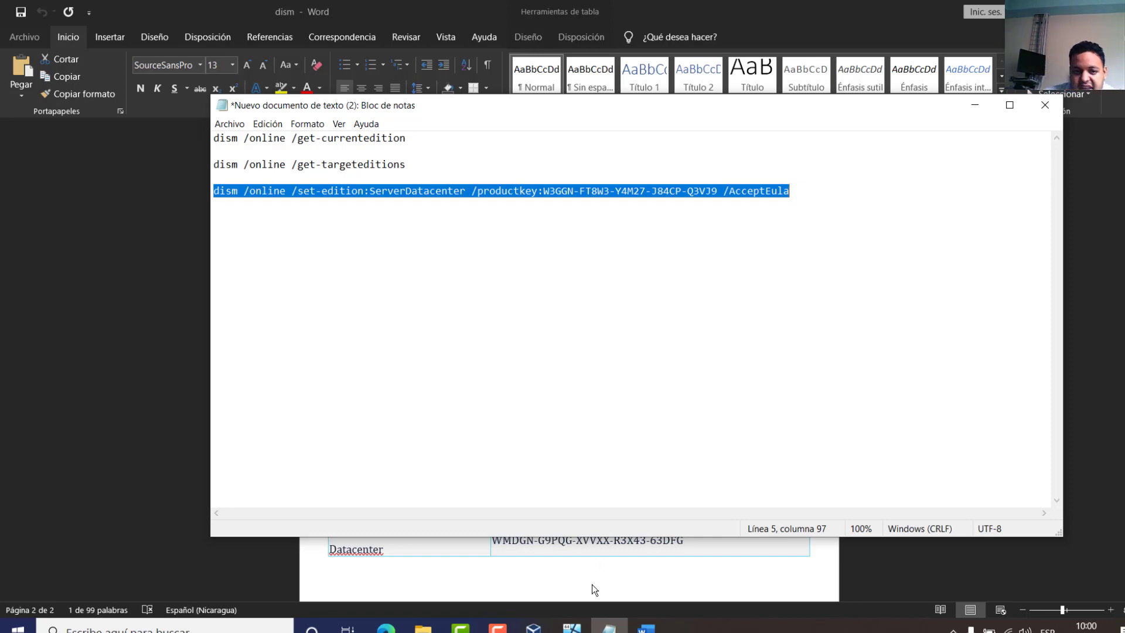
pyautogui.click(571, 627)
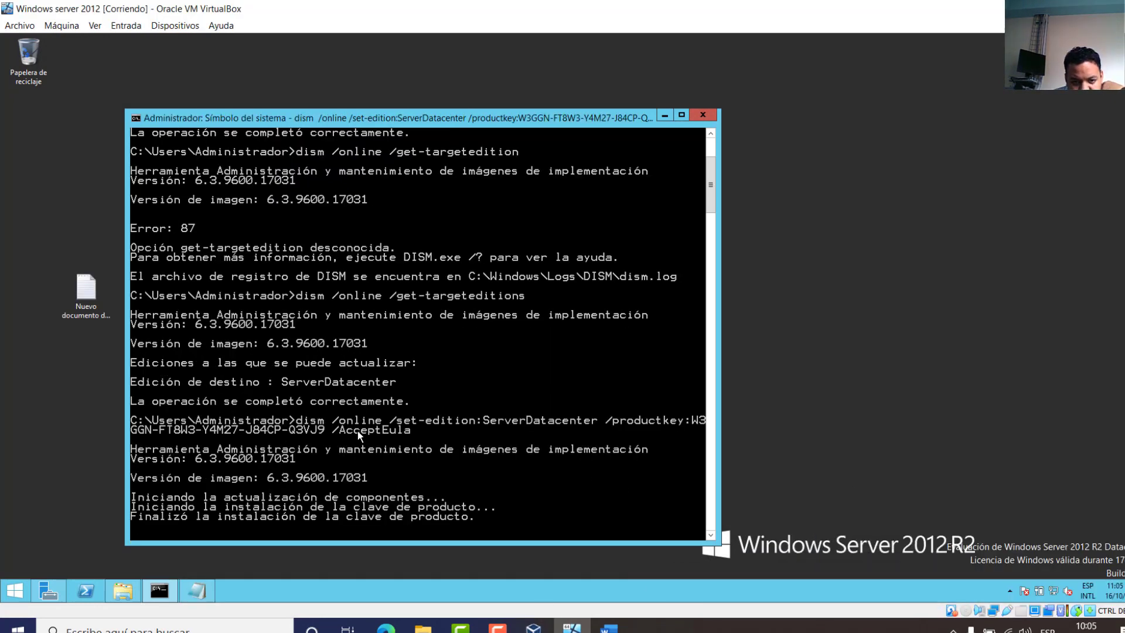
pyautogui.click(681, 115)
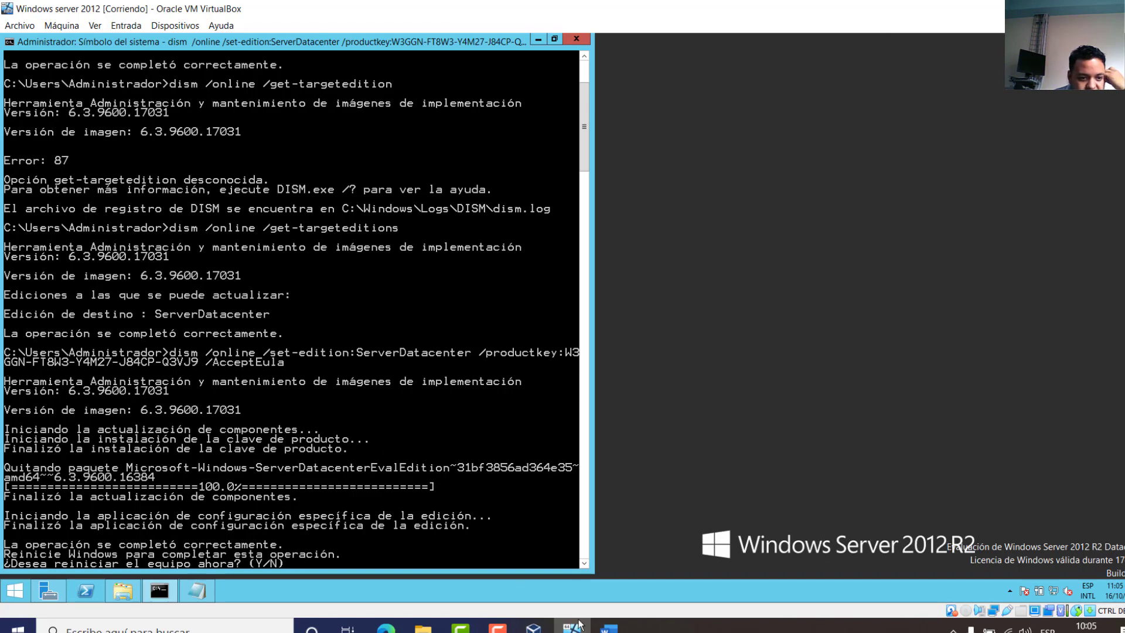
# Recheck the key table in the Word document and accept the server restart at the command prompt to complete the edition change.
pyautogui.click(609, 626)
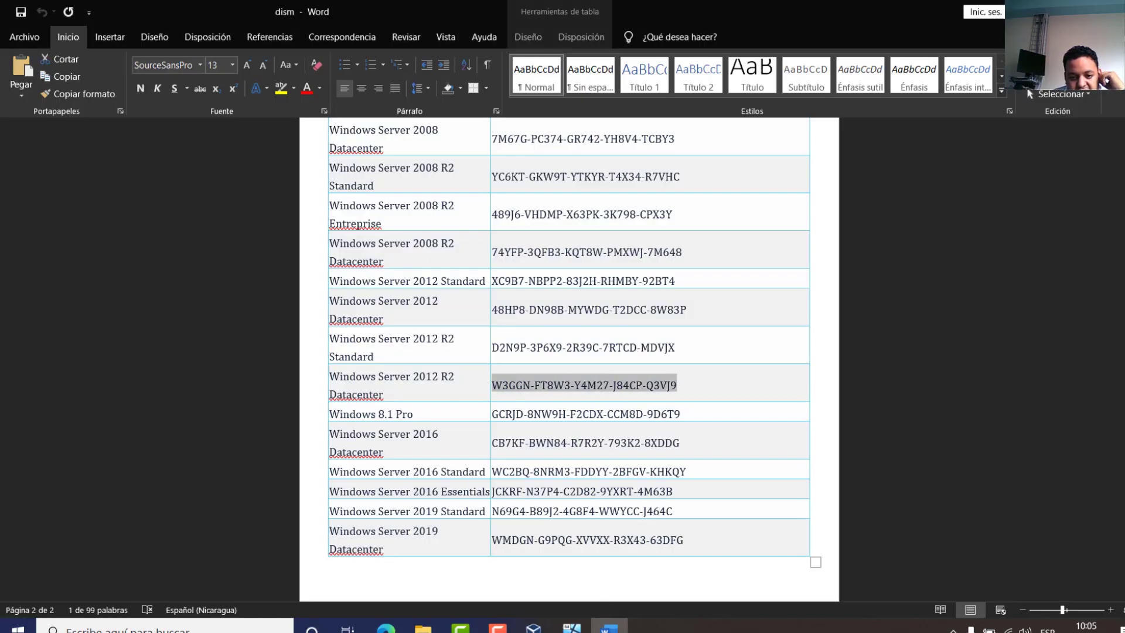
pyautogui.hotkey('alt', 'Tab')
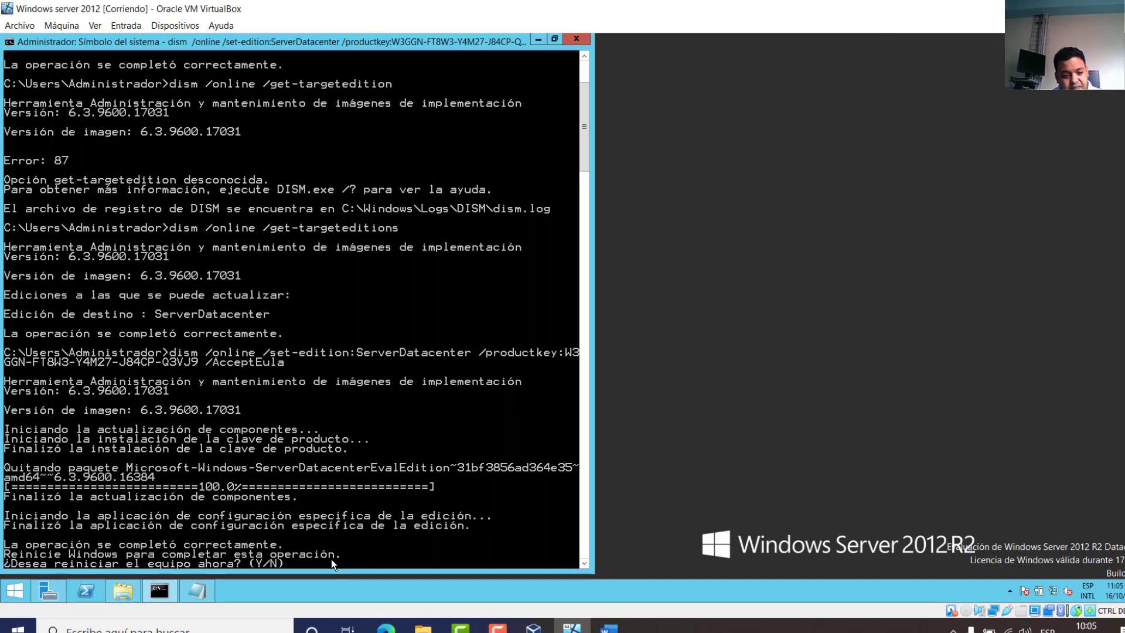
pyautogui.press('y')
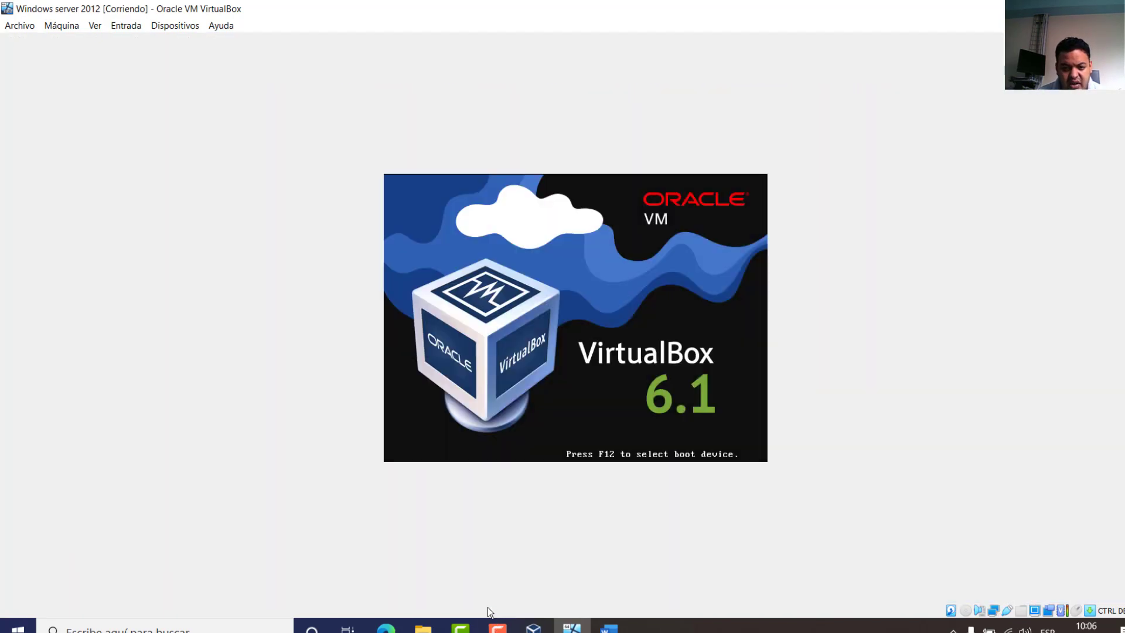
pyautogui.click(498, 626)
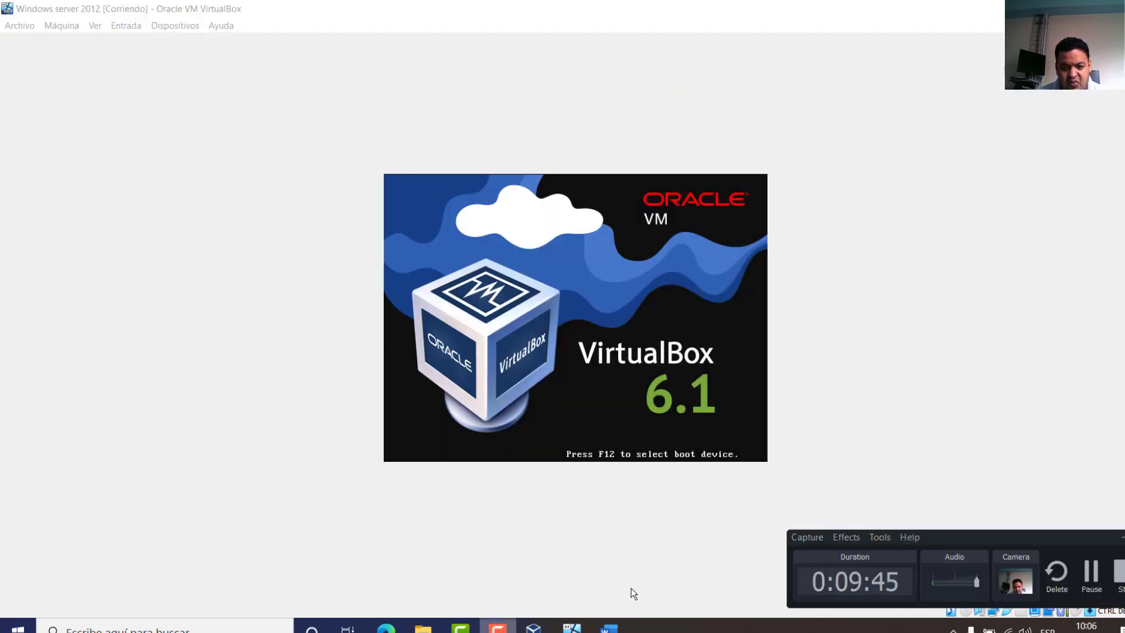
pyautogui.click(1091, 573)
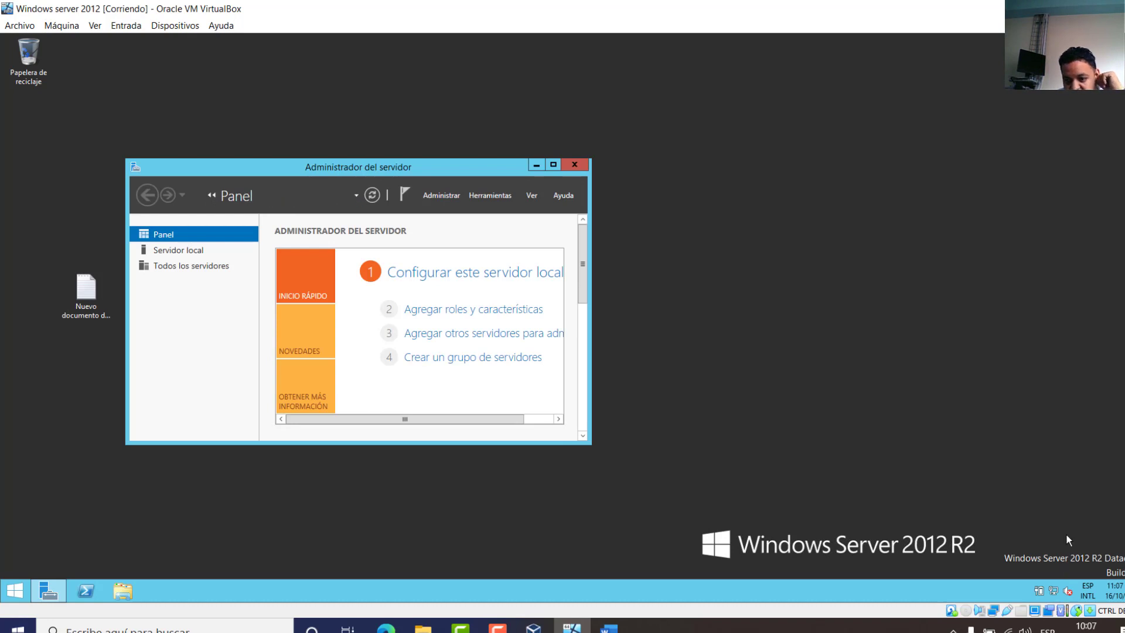
# Check the Windows edition and activation status in the properties of Este equipo, and close the system and explorer windows.
pyautogui.click(122, 586)
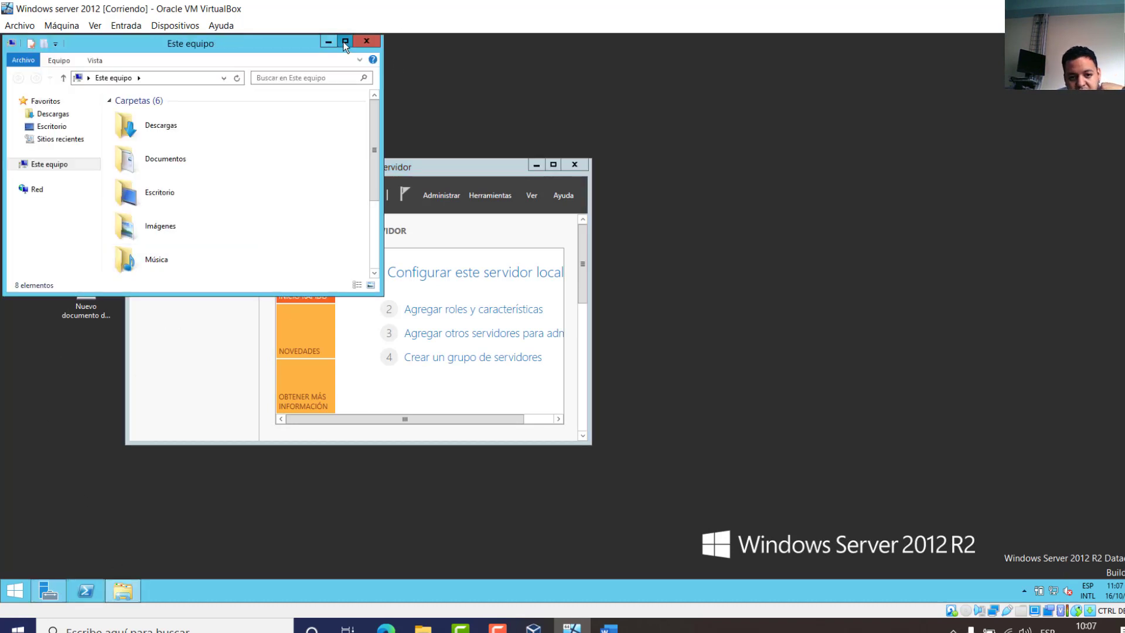
pyautogui.click(341, 42)
pyautogui.rightClick(263, 287)
pyautogui.click(308, 400)
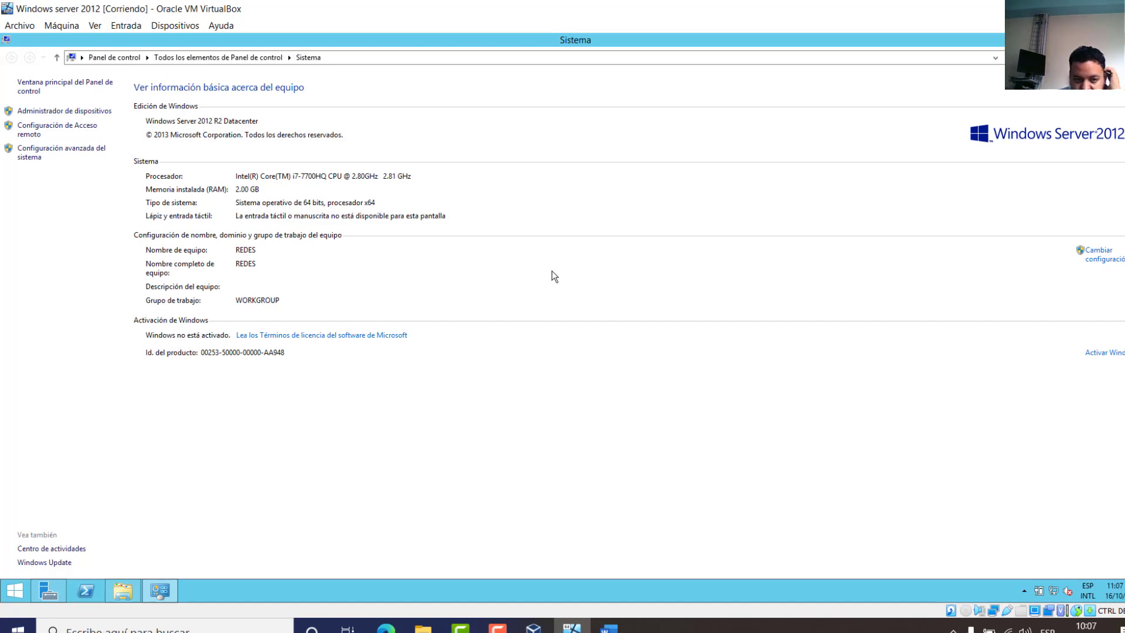
pyautogui.hotkey('alt', 'F4')
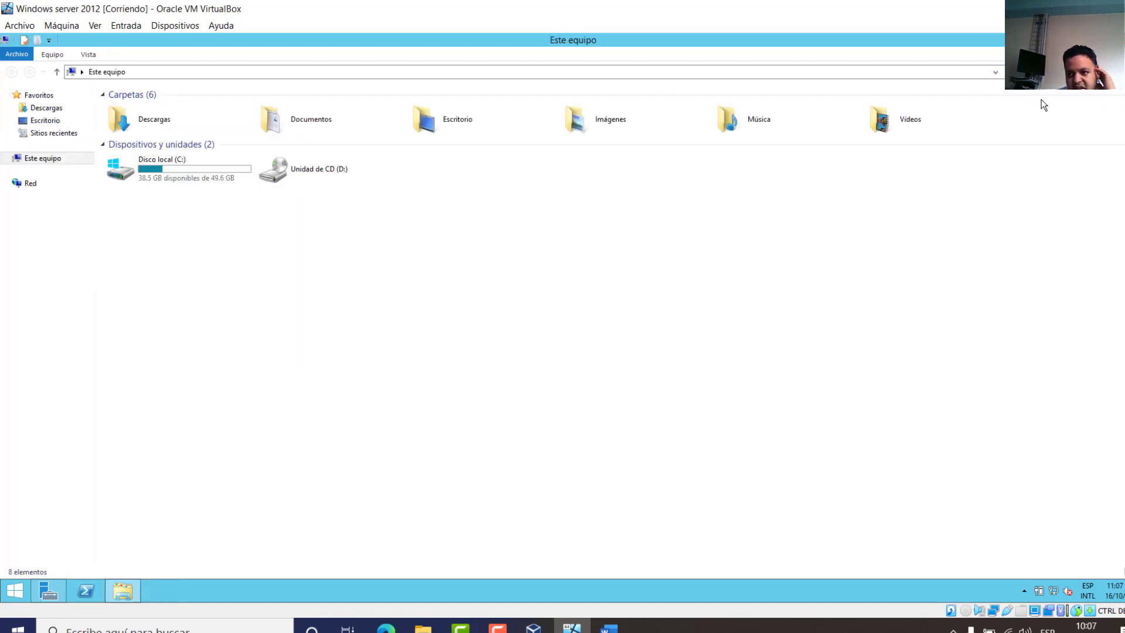
pyautogui.hotkey('alt', 'F4')
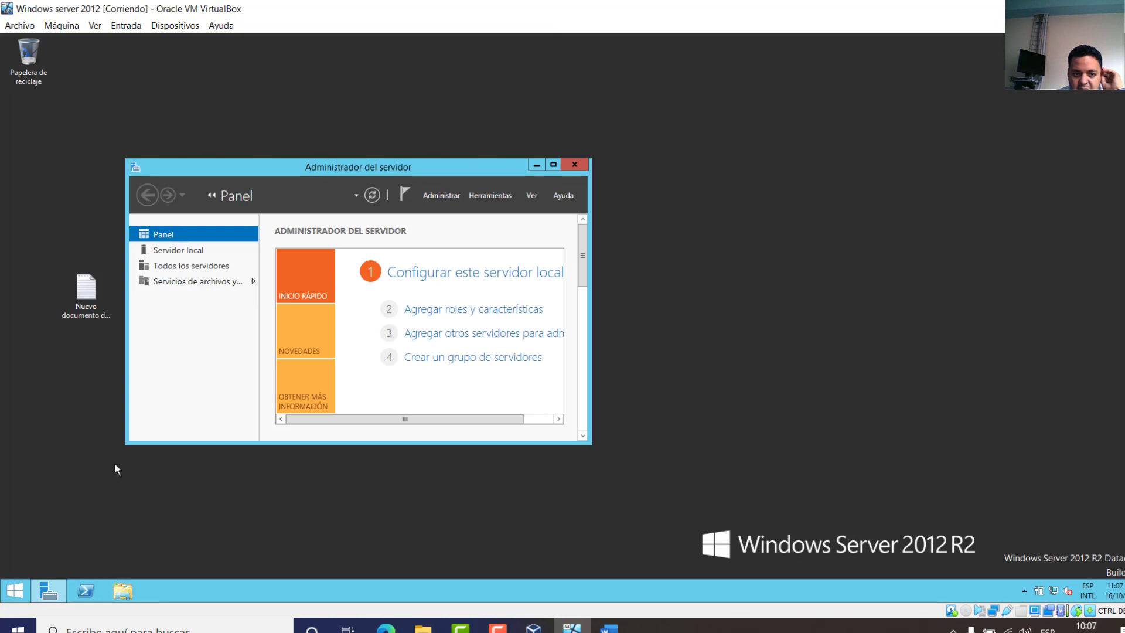
# Maximize the Server Manager window and open the event details of the local server.
pyautogui.click(544, 166)
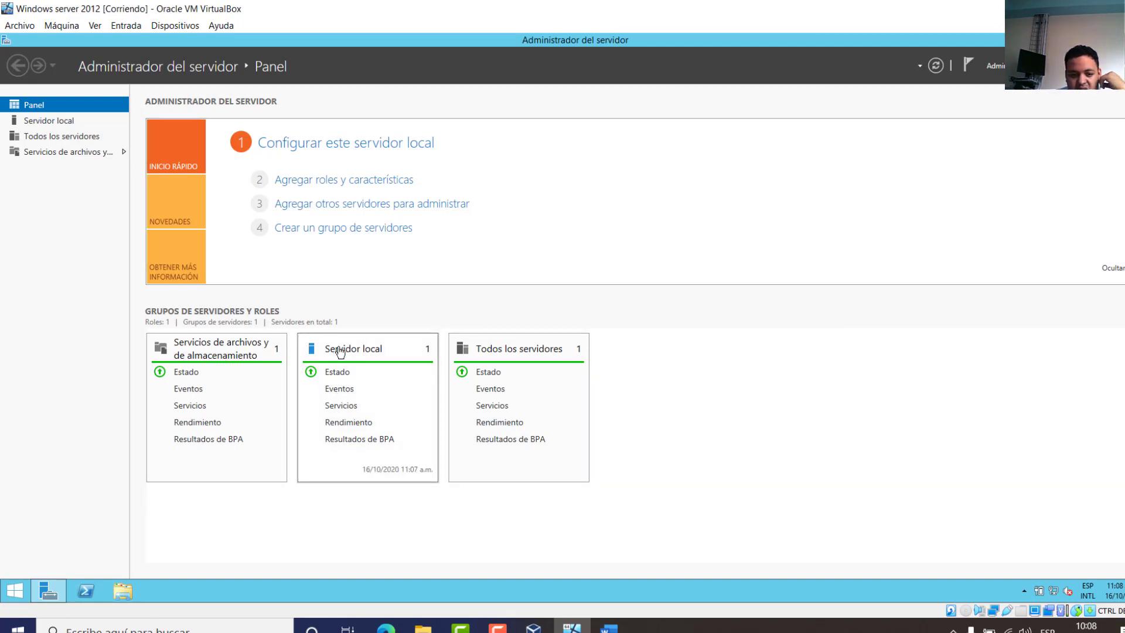
pyautogui.click(335, 393)
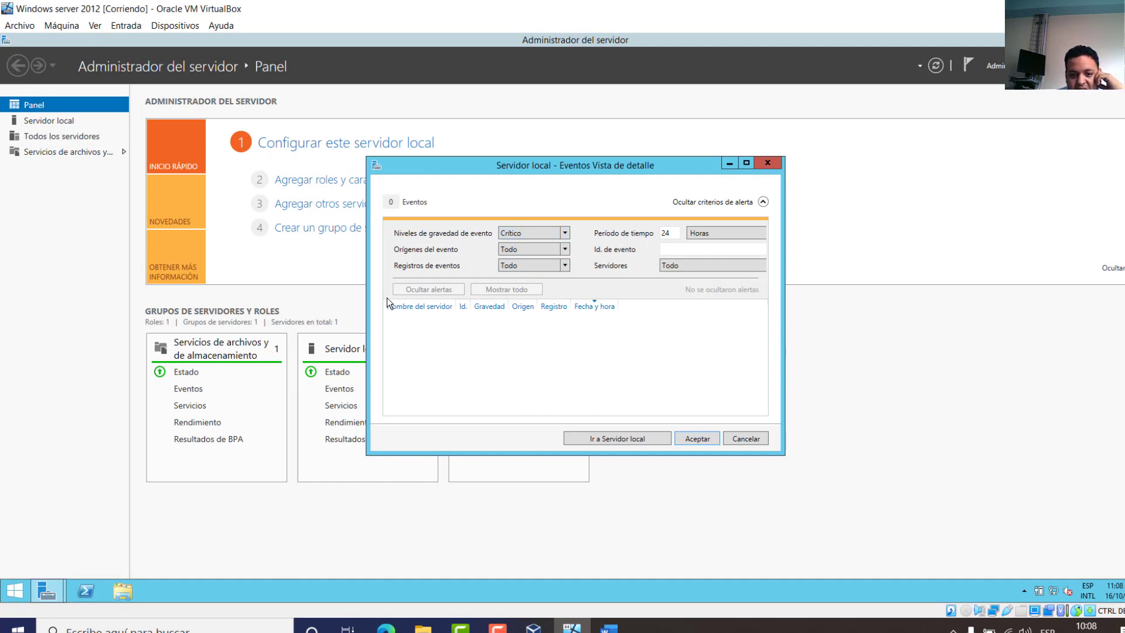
# Reopen the local server's event details, clear the Crítico severity level and accept the alert criteria.
pyautogui.click(768, 163)
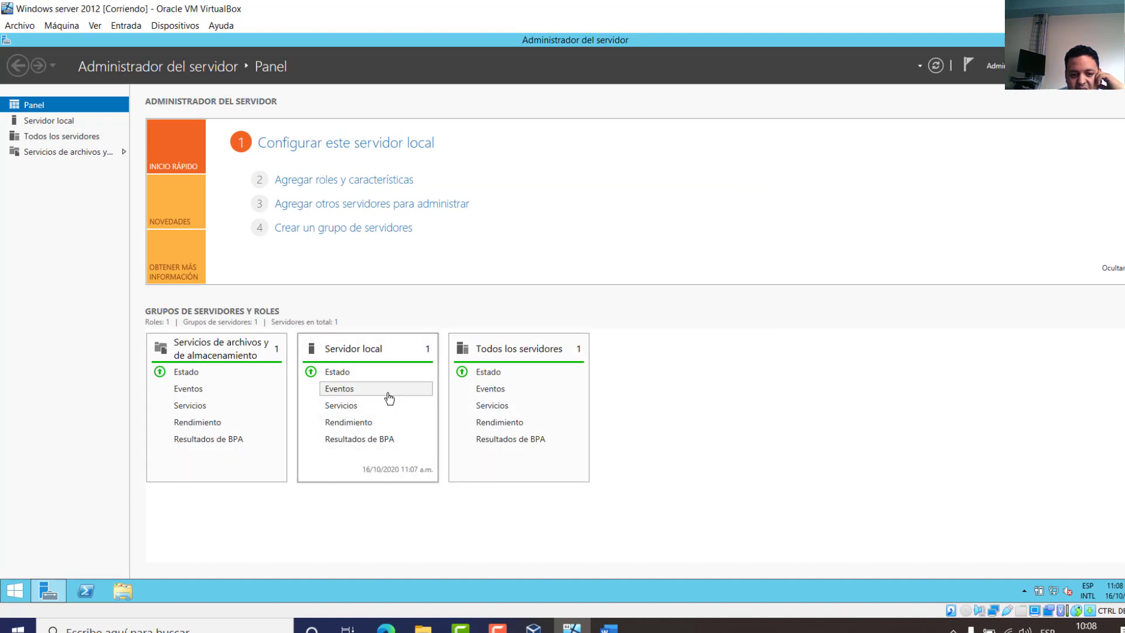
pyautogui.click(364, 393)
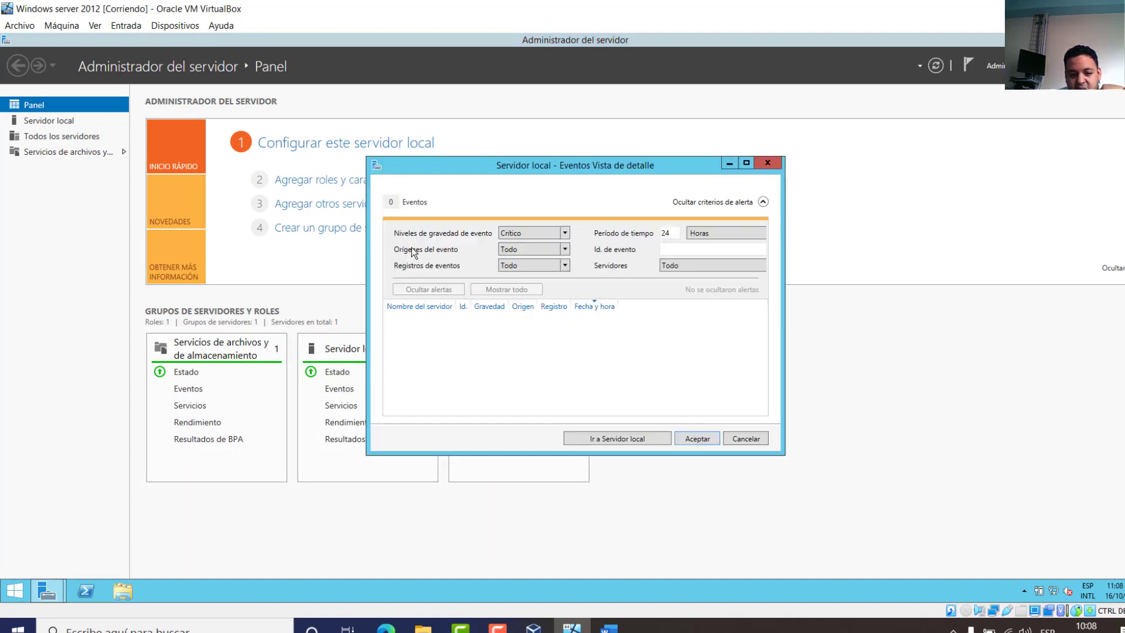
pyautogui.click(532, 234)
pyautogui.click(505, 256)
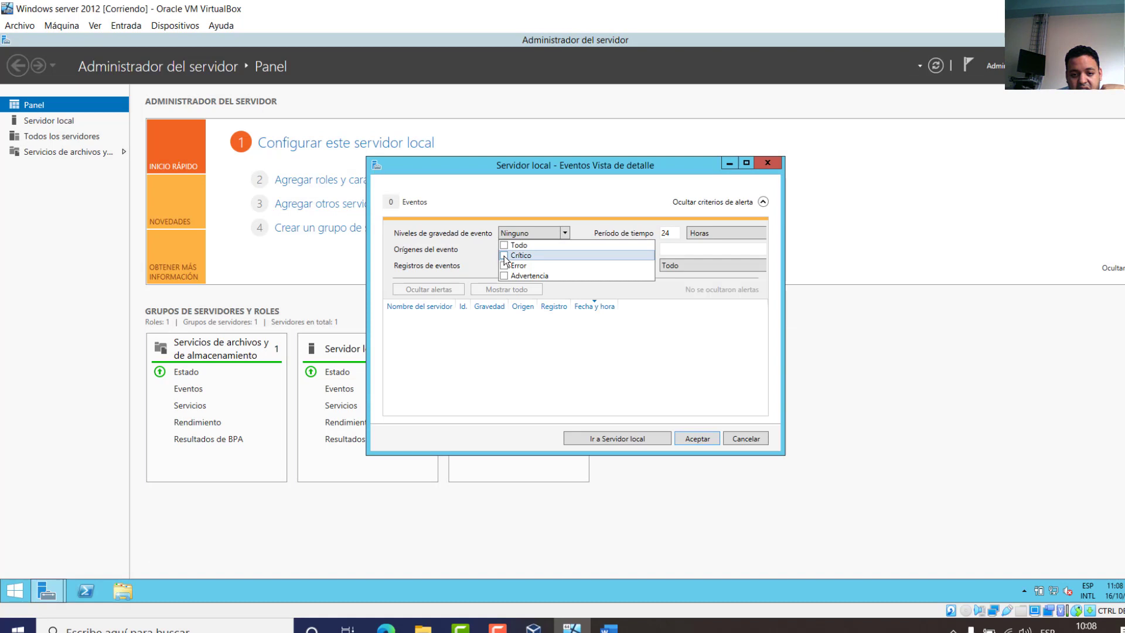
pyautogui.click(682, 437)
pyautogui.click(687, 438)
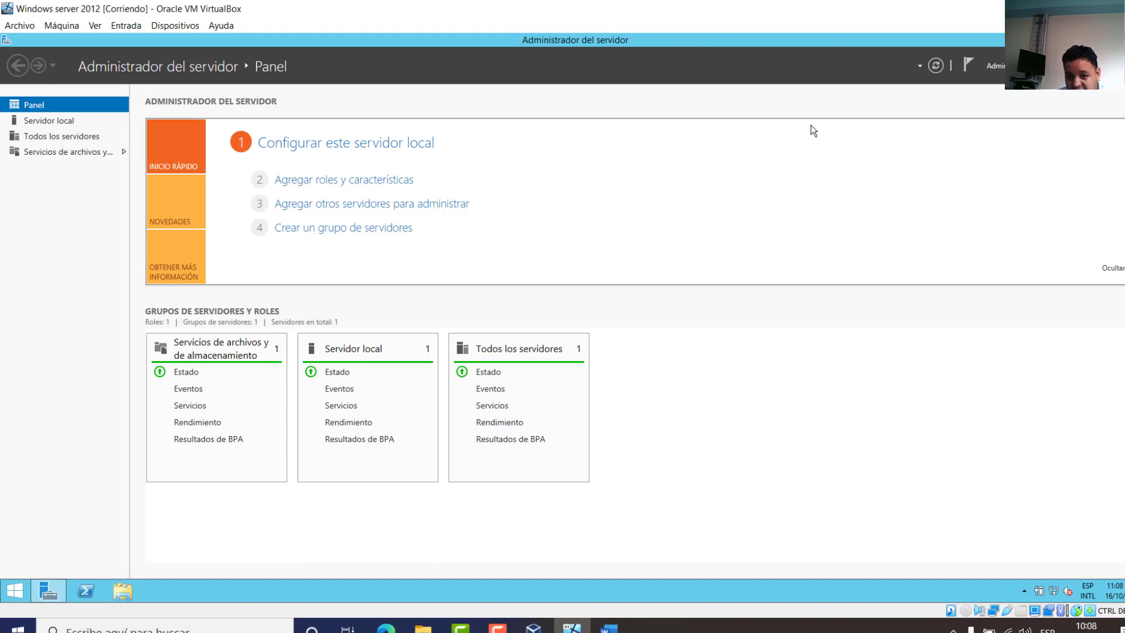
# Start adding roles and features in Server Manager, and choose the role-based or feature-based installation type.
pyautogui.click(999, 66)
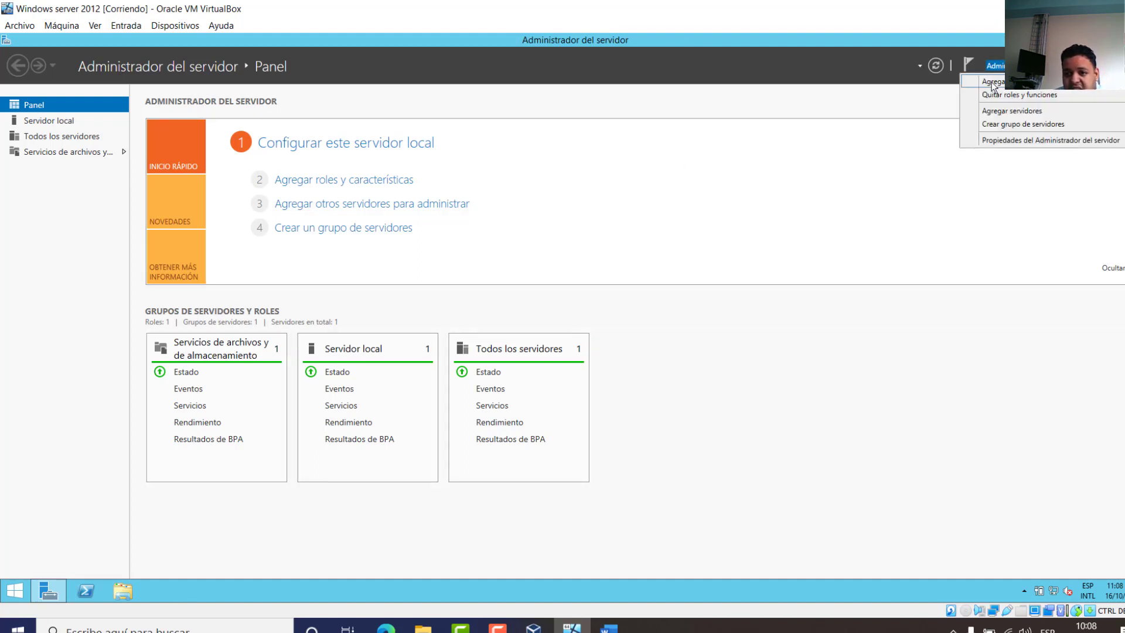
pyautogui.click(999, 68)
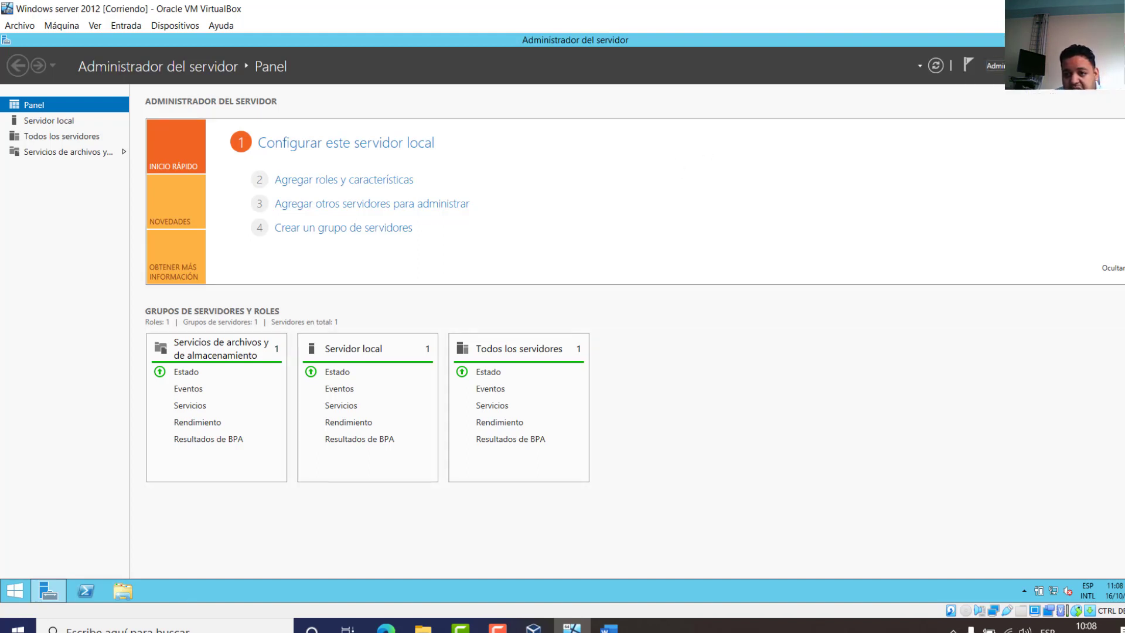
pyautogui.click(996, 65)
pyautogui.click(996, 81)
pyautogui.moveTo(209, 96); pyautogui.dragTo(384, 218)
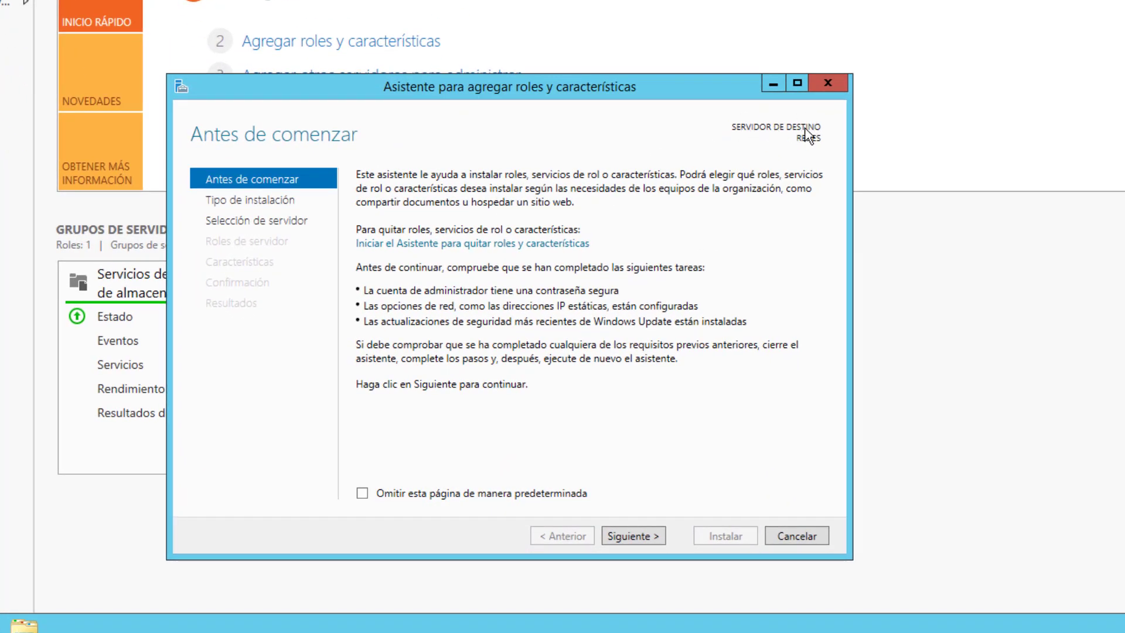
pyautogui.click(638, 535)
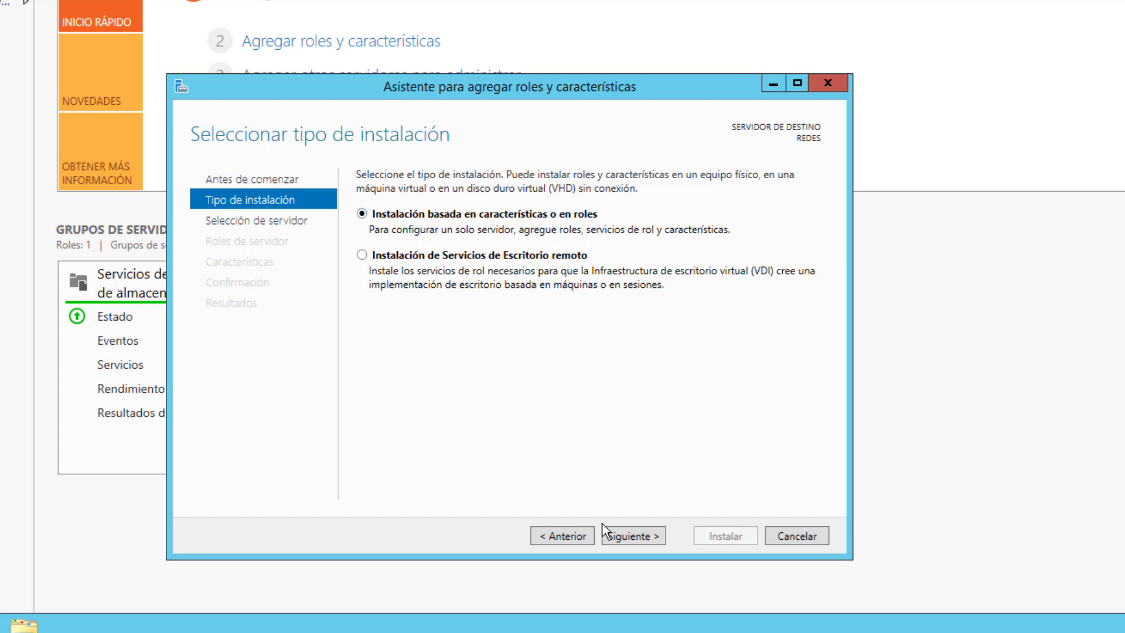
pyautogui.click(634, 535)
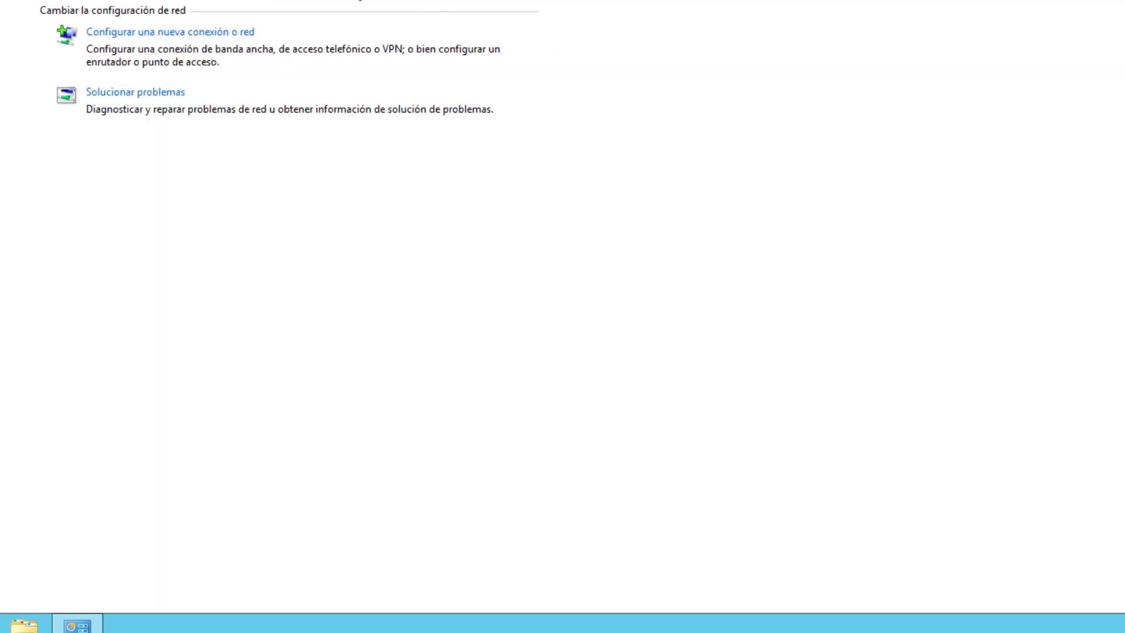
# Check how the Ethernet connection's IPv4 address and DNS servers are assigned, and close the network dialogs without changes.
pyautogui.click(574, 366)
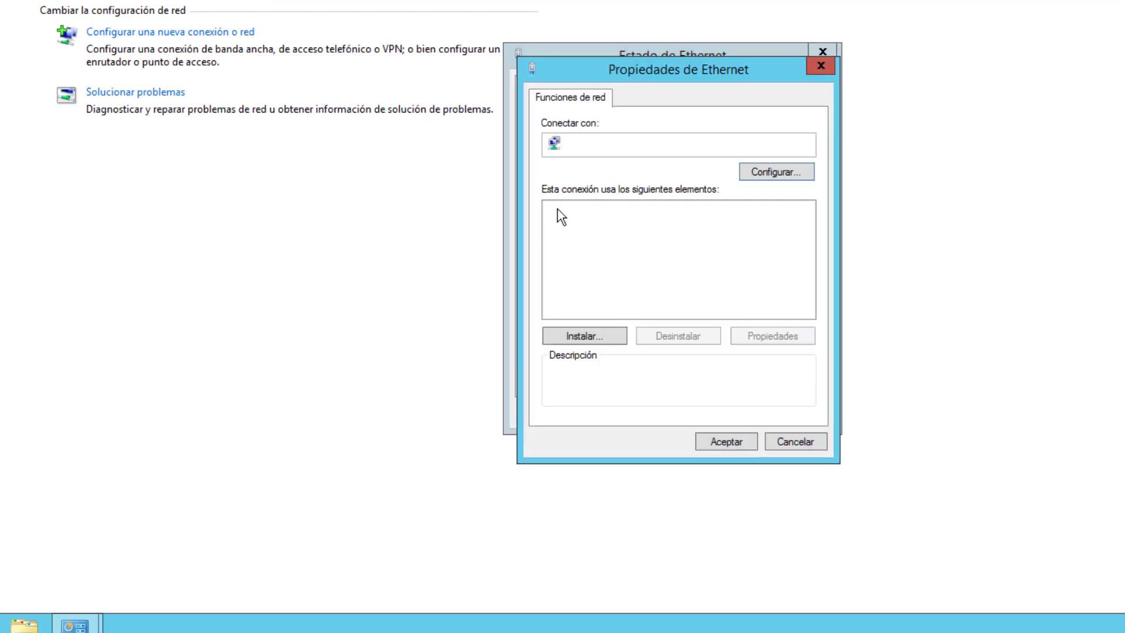
pyautogui.click(709, 311)
pyautogui.click(762, 336)
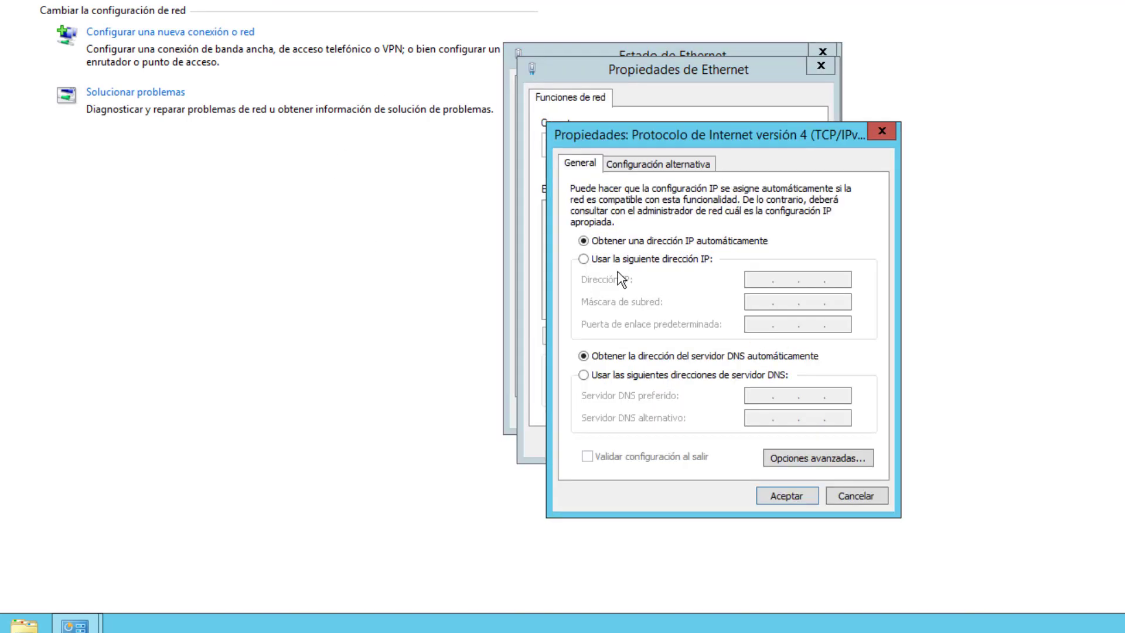
pyautogui.click(869, 133)
pyautogui.click(822, 66)
pyautogui.click(824, 52)
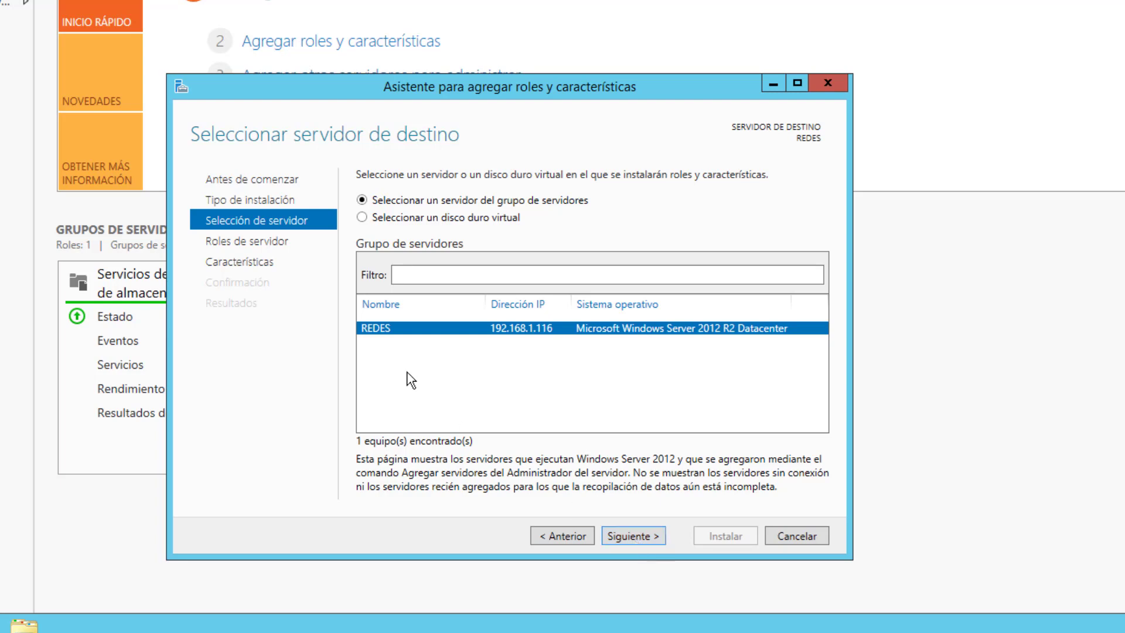
# Accept REDES as the destination server and select the Servicios de dominio de Active Directory role with its required features.
pyautogui.click(640, 535)
pyautogui.scroll(-1, 426, 351)
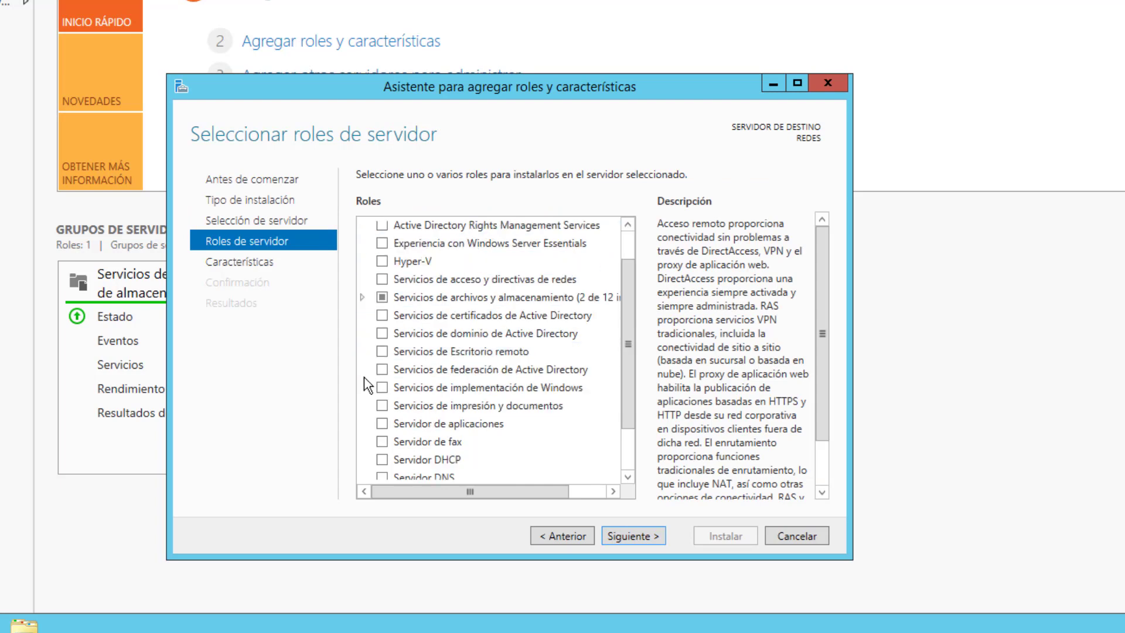
pyautogui.scroll(-1, 383, 386)
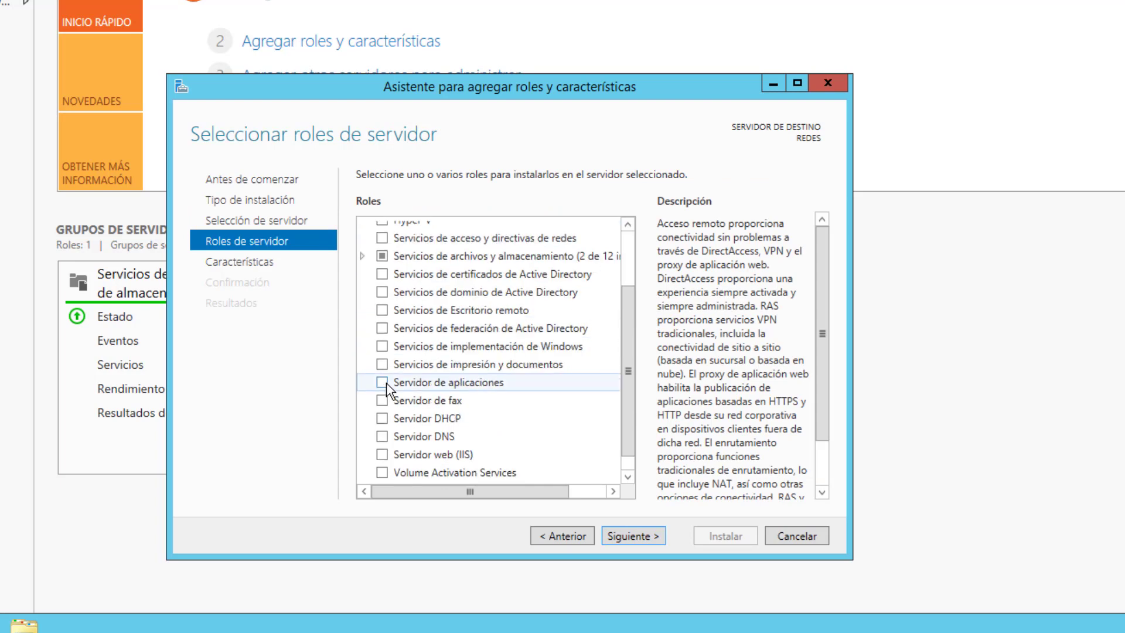
pyautogui.scroll(-1, 369, 314)
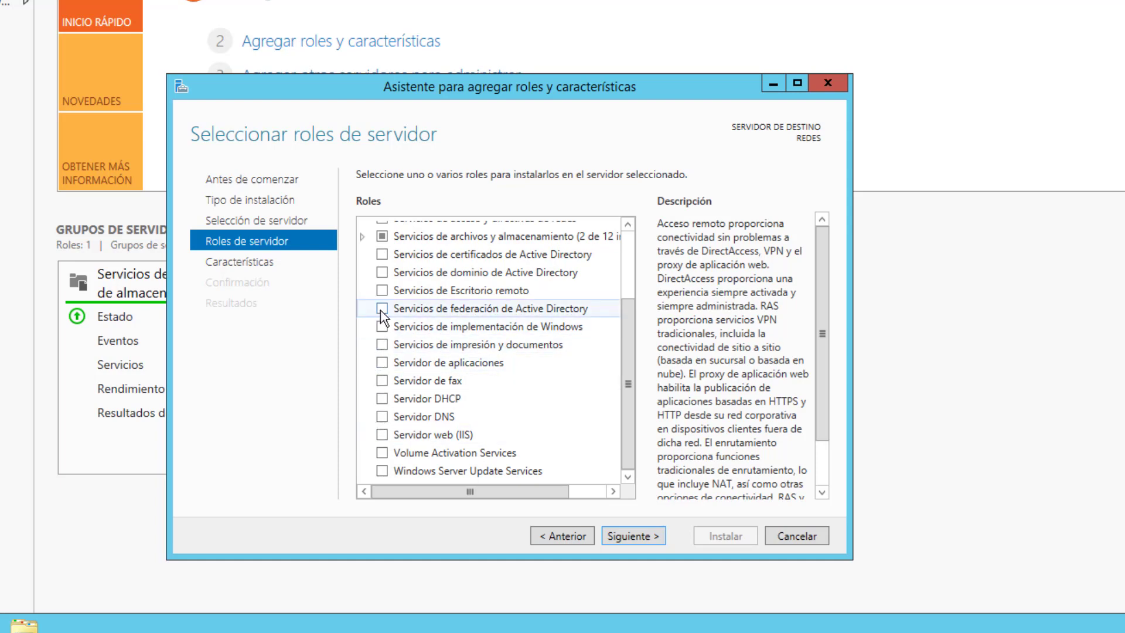
pyautogui.scroll(2, 386, 335)
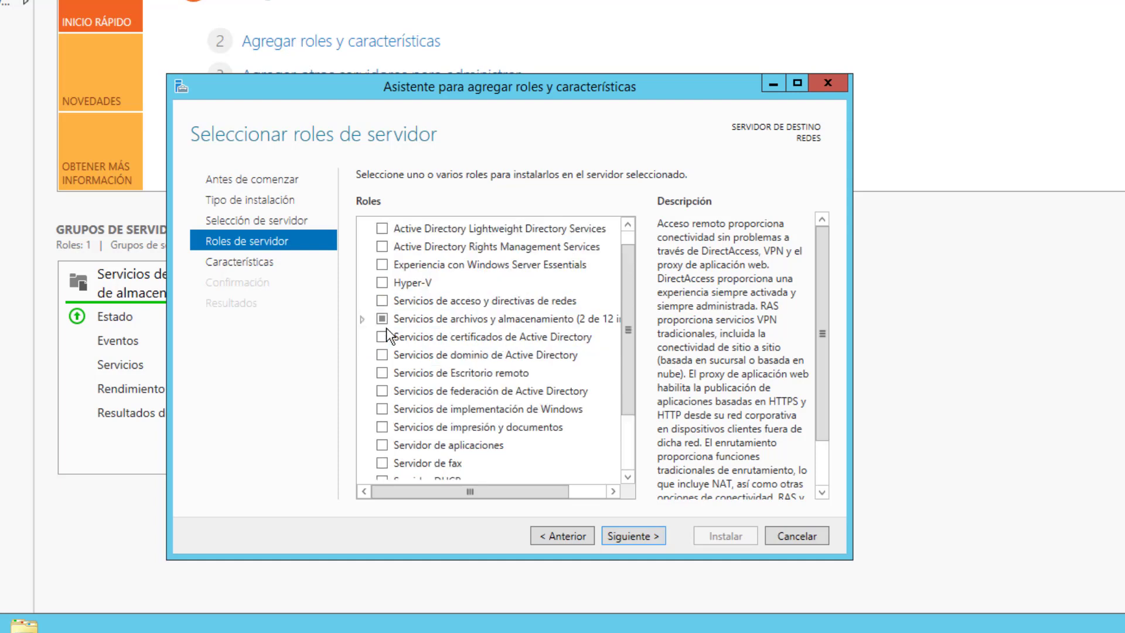
pyautogui.click(382, 355)
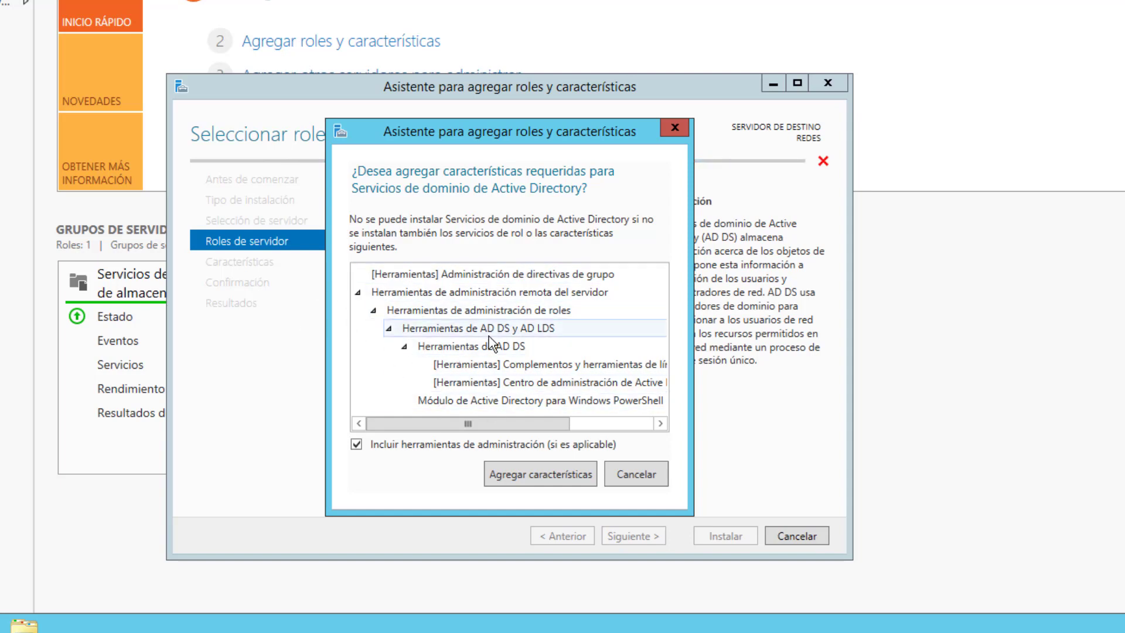
pyautogui.click(520, 476)
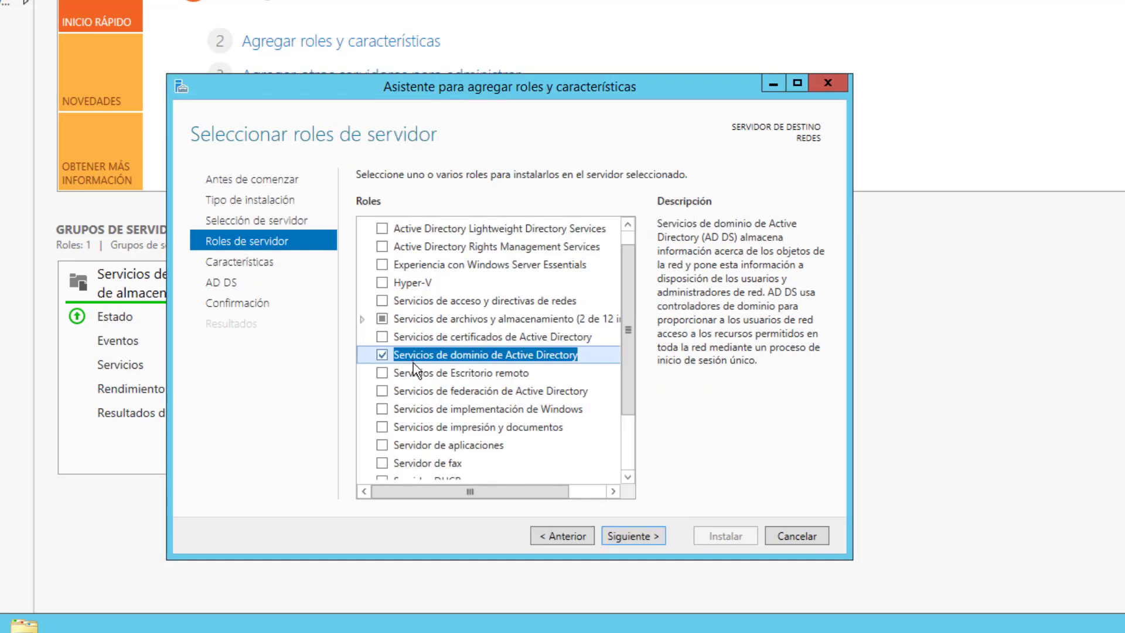
# Select the Servidor DNS role with its required features and continue despite the static IP validation warning.
pyautogui.scroll(-2, 415, 363)
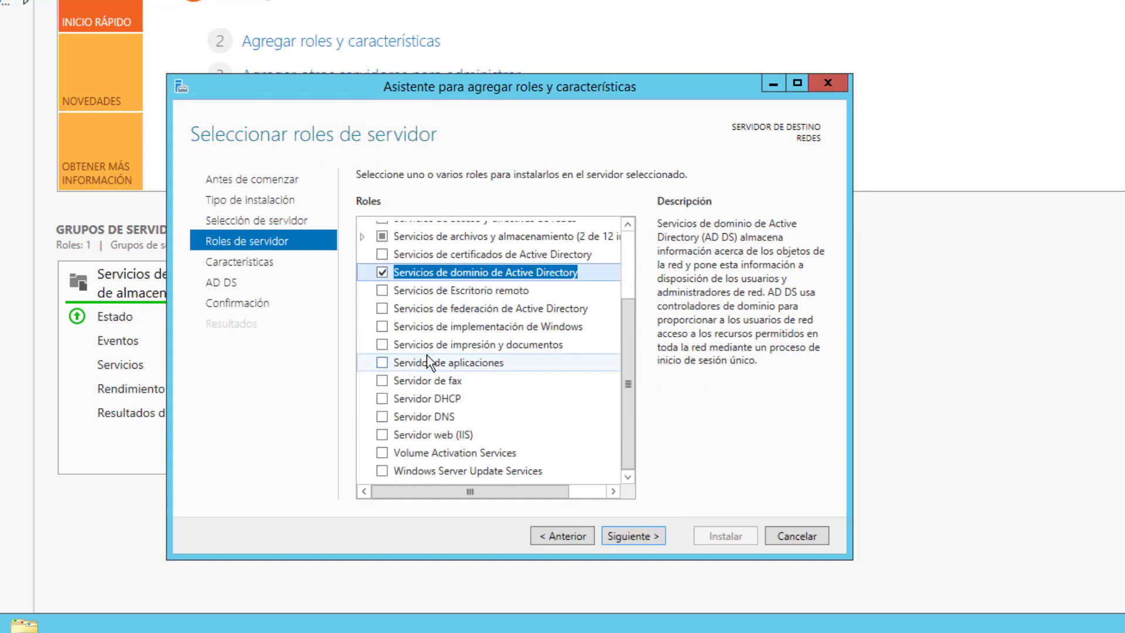
pyautogui.click(382, 416)
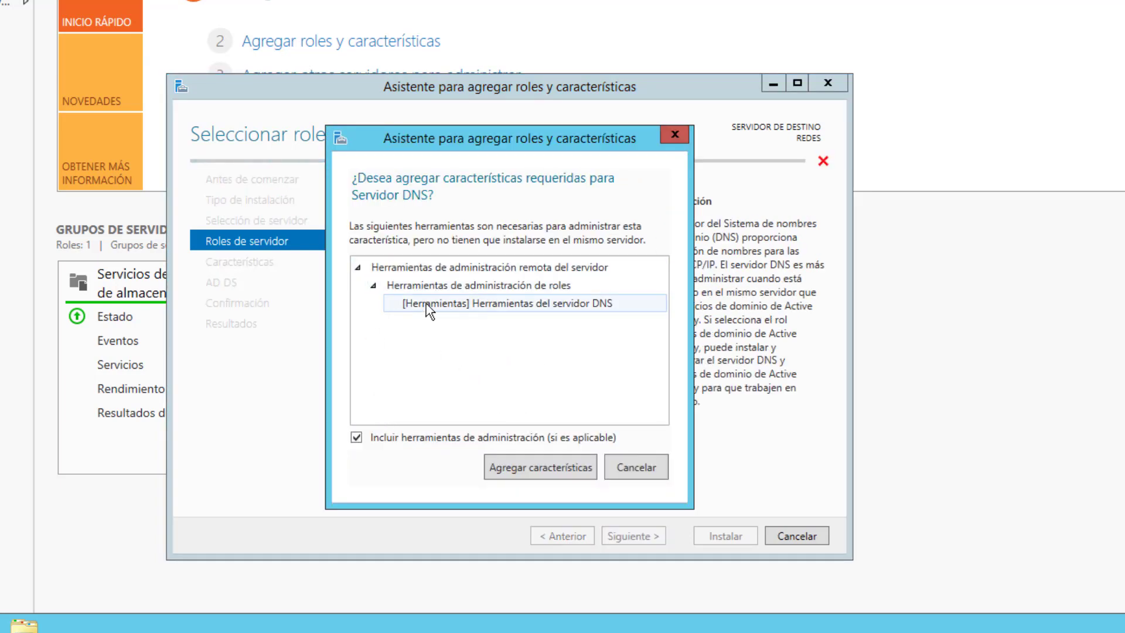
pyautogui.click(505, 470)
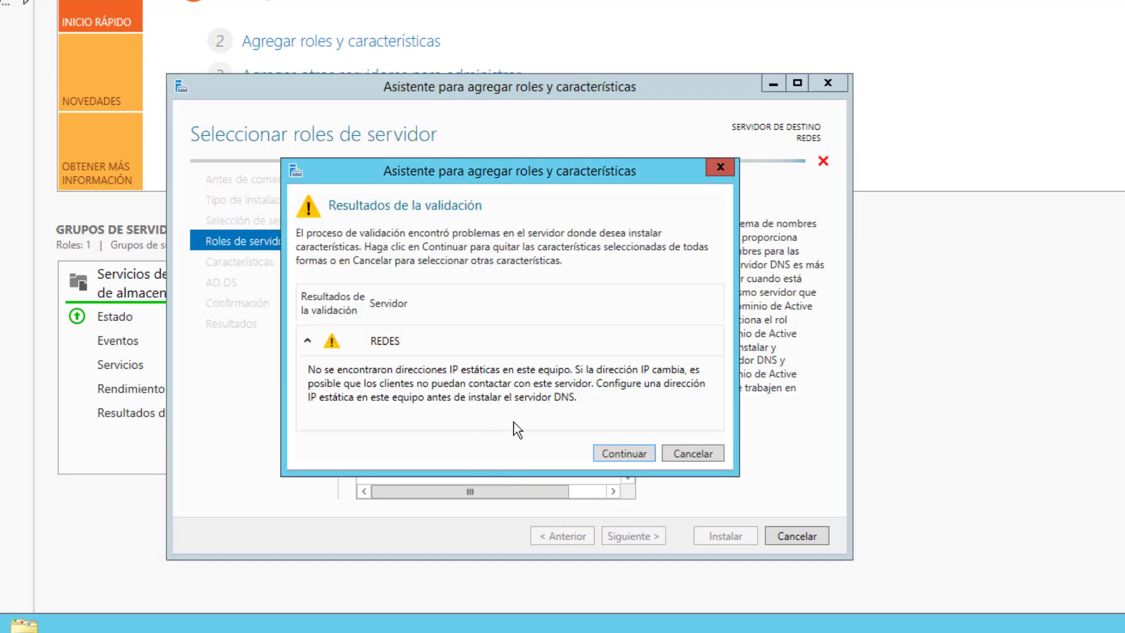
pyautogui.click(617, 456)
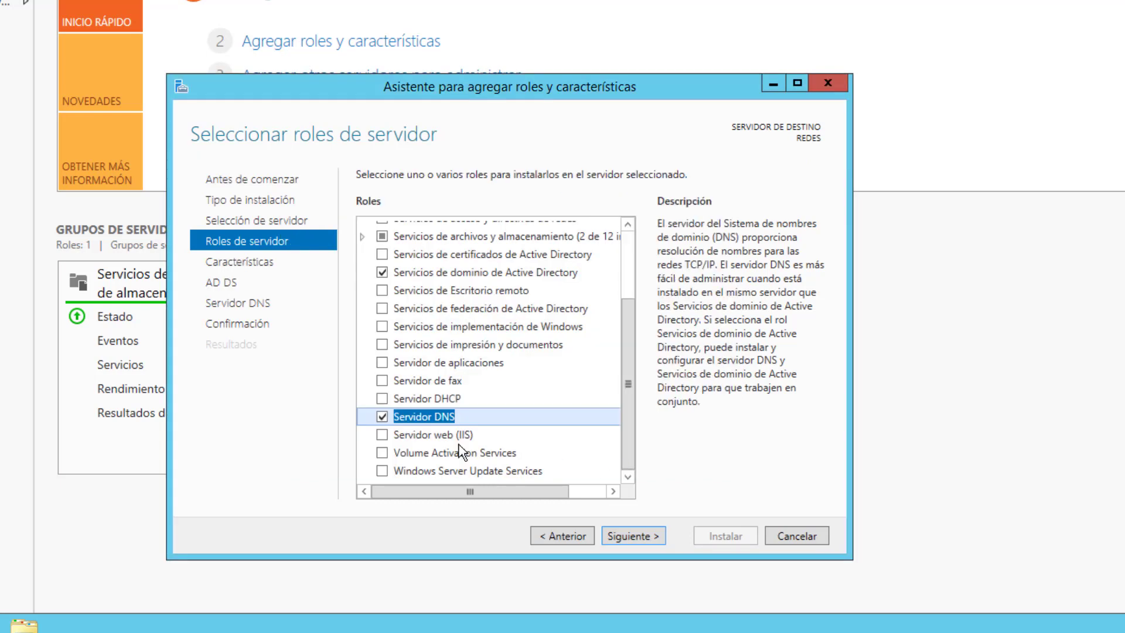
# Select the Servidor web (IIS) role with its management console and review the list of chosen roles.
pyautogui.click(382, 434)
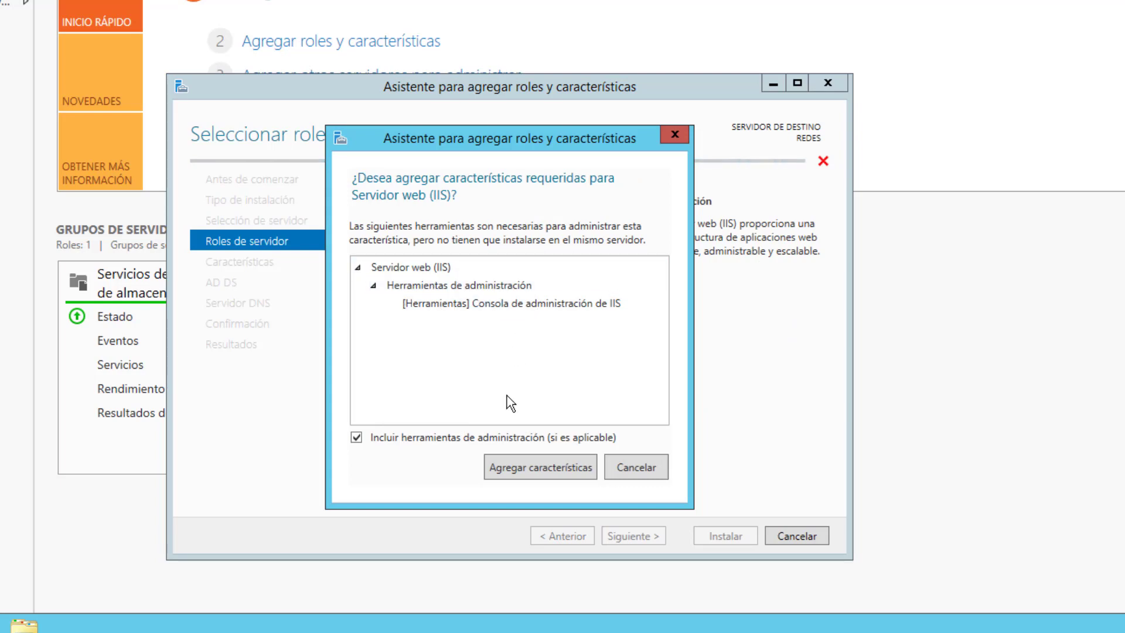
pyautogui.click(519, 469)
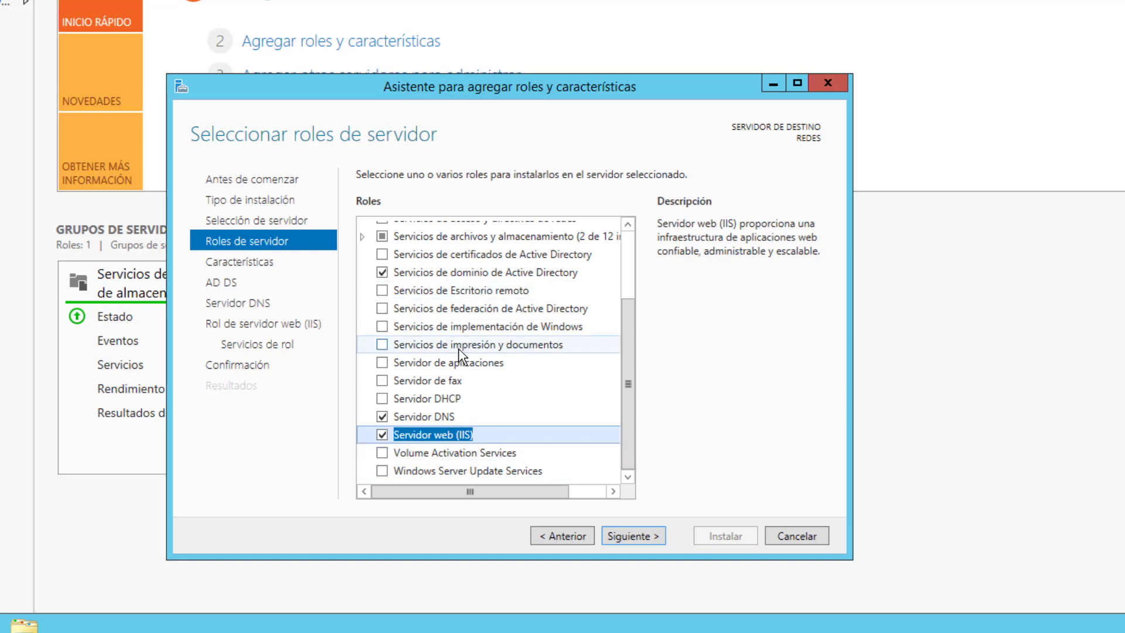
pyautogui.scroll(2, 461, 359)
pyautogui.scroll(1, 461, 359)
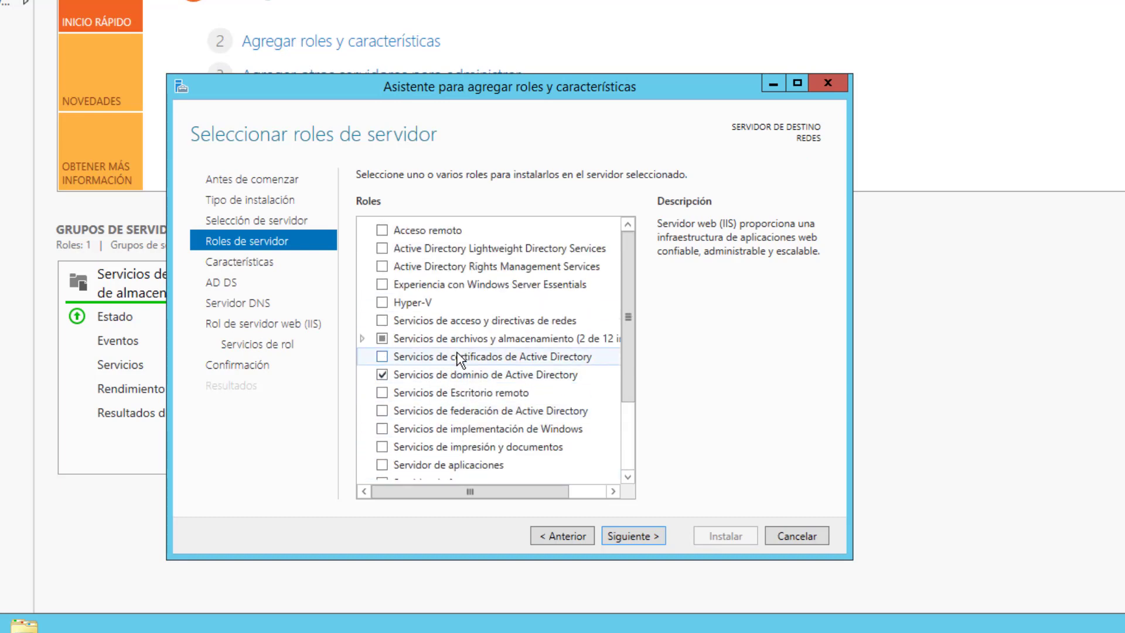
pyautogui.scroll(-2, 474, 363)
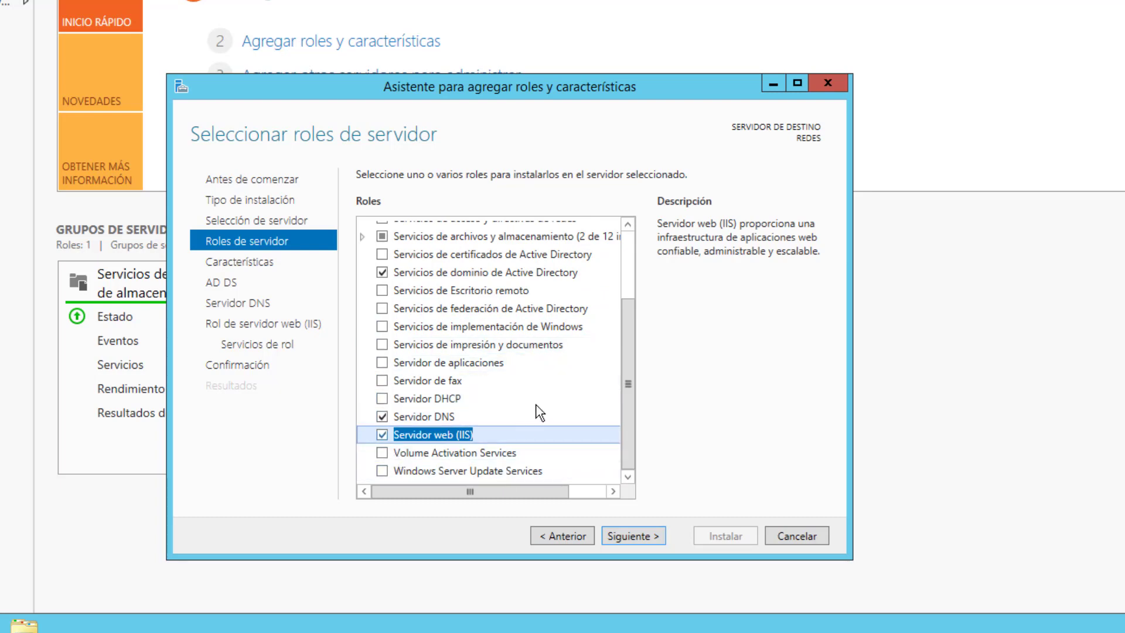
pyautogui.scroll(2, 486, 337)
pyautogui.scroll(-2, 482, 345)
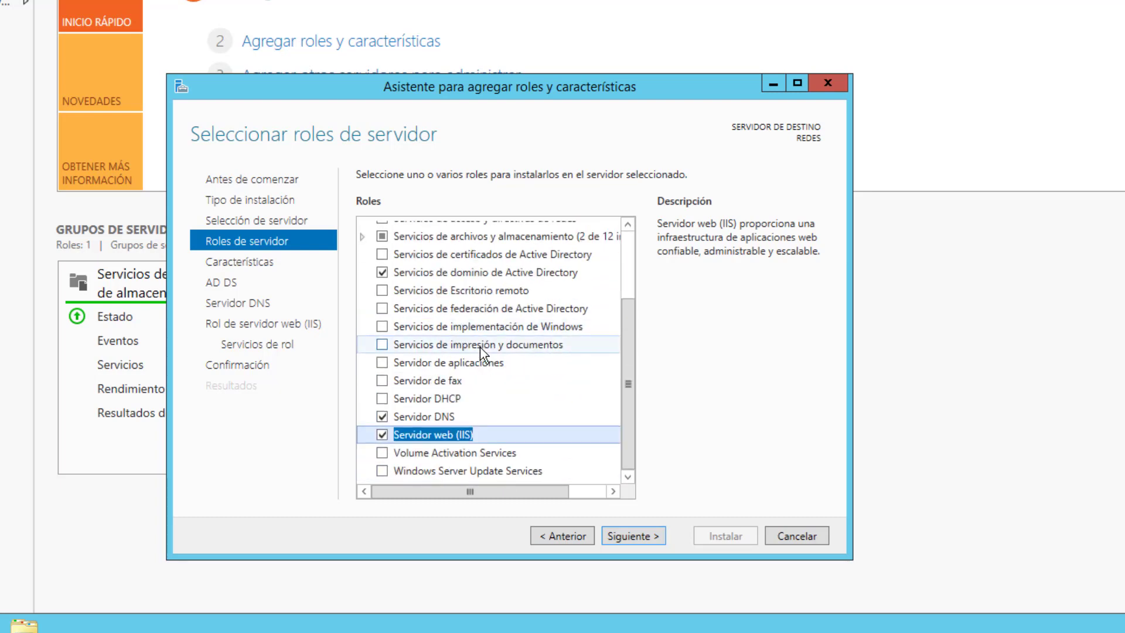
# Look through the available features in the wizard and return to the server role selection.
pyautogui.click(621, 539)
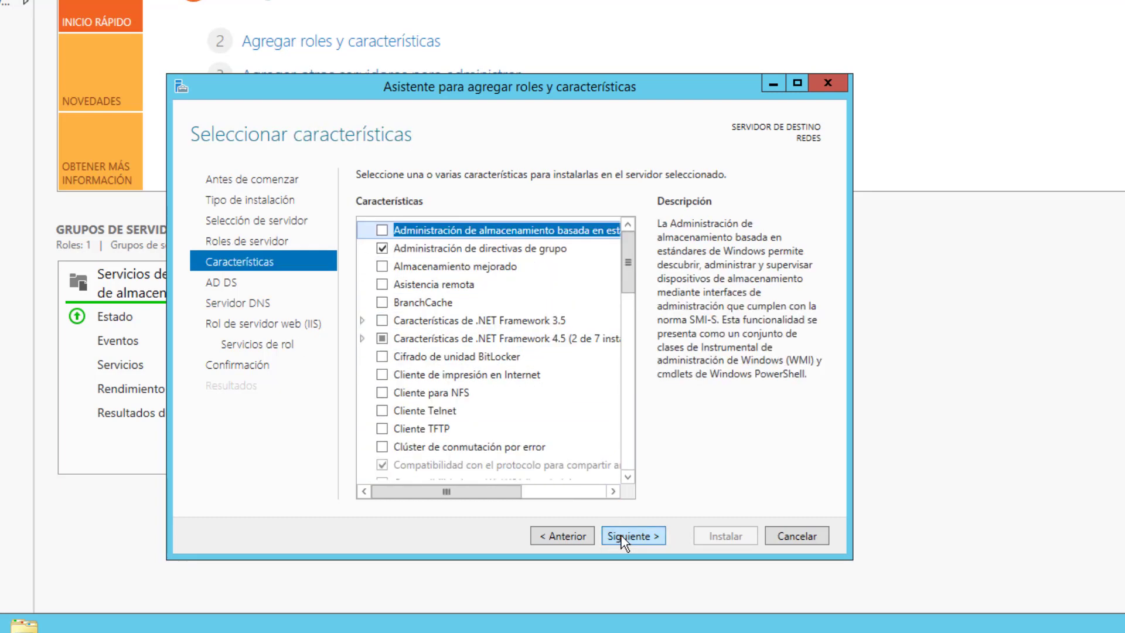
pyautogui.scroll(-3, 529, 382)
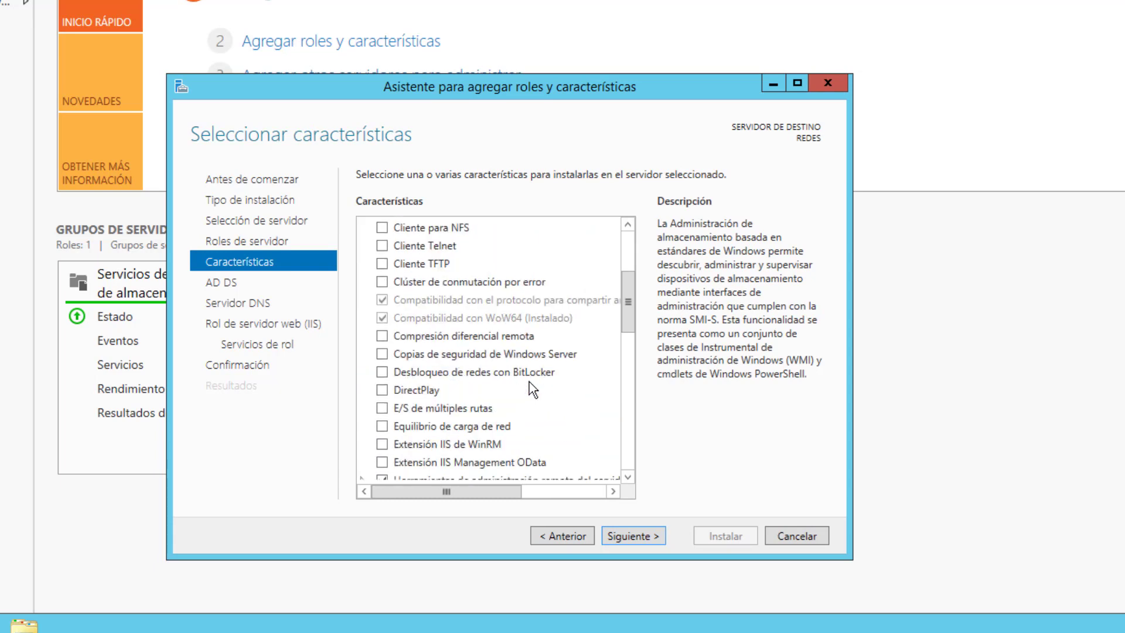
pyautogui.scroll(-10, 530, 382)
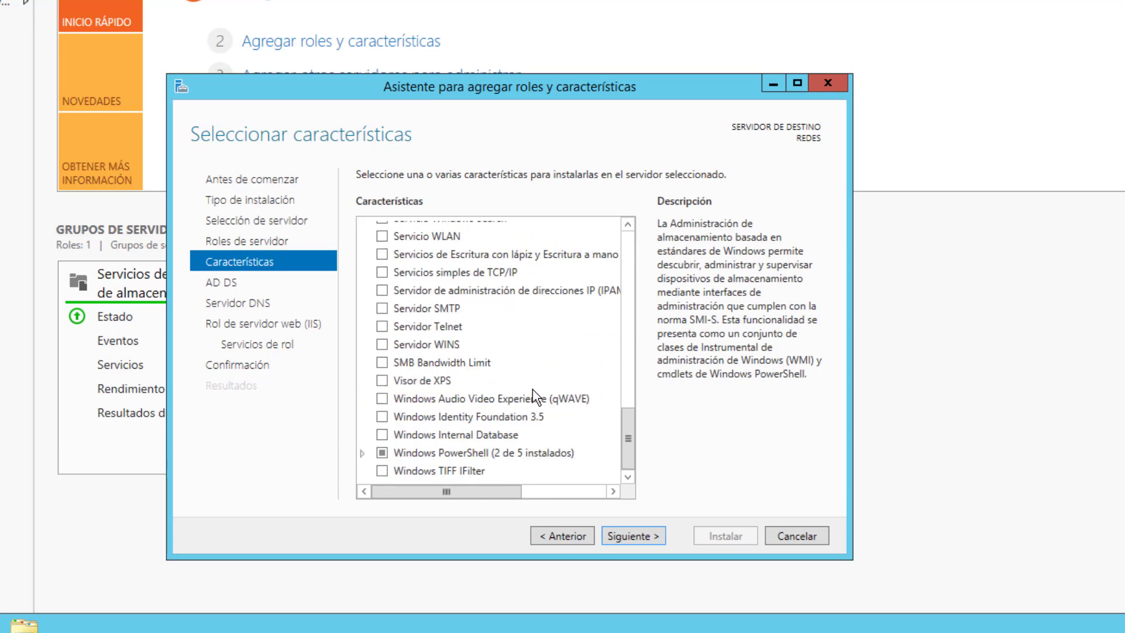
pyautogui.scroll(9, 476, 396)
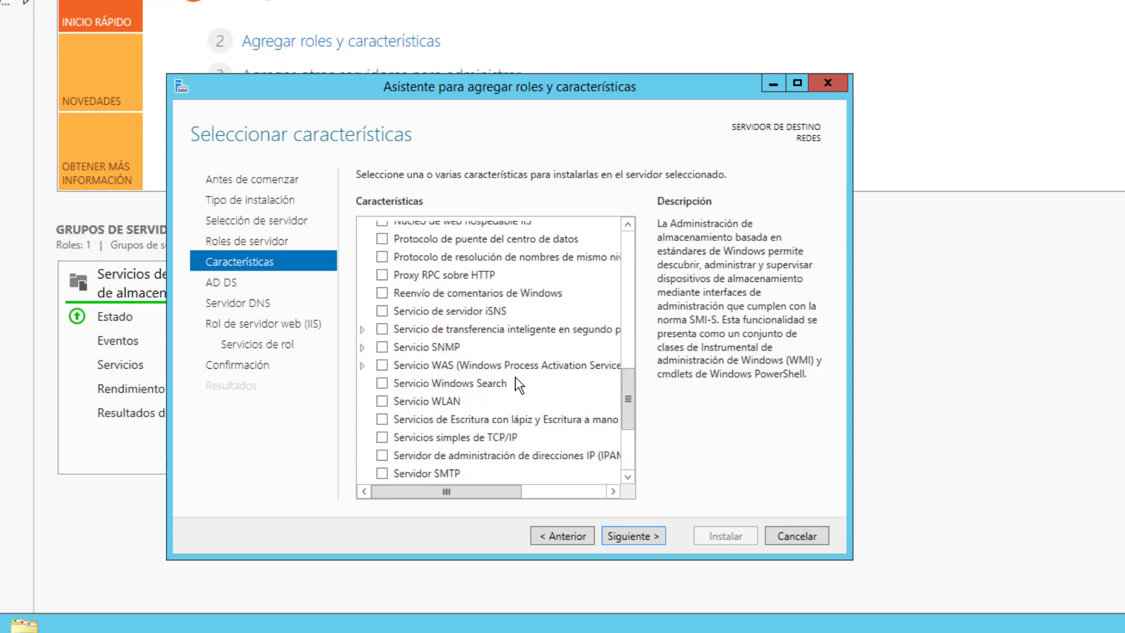
pyautogui.scroll(6, 522, 389)
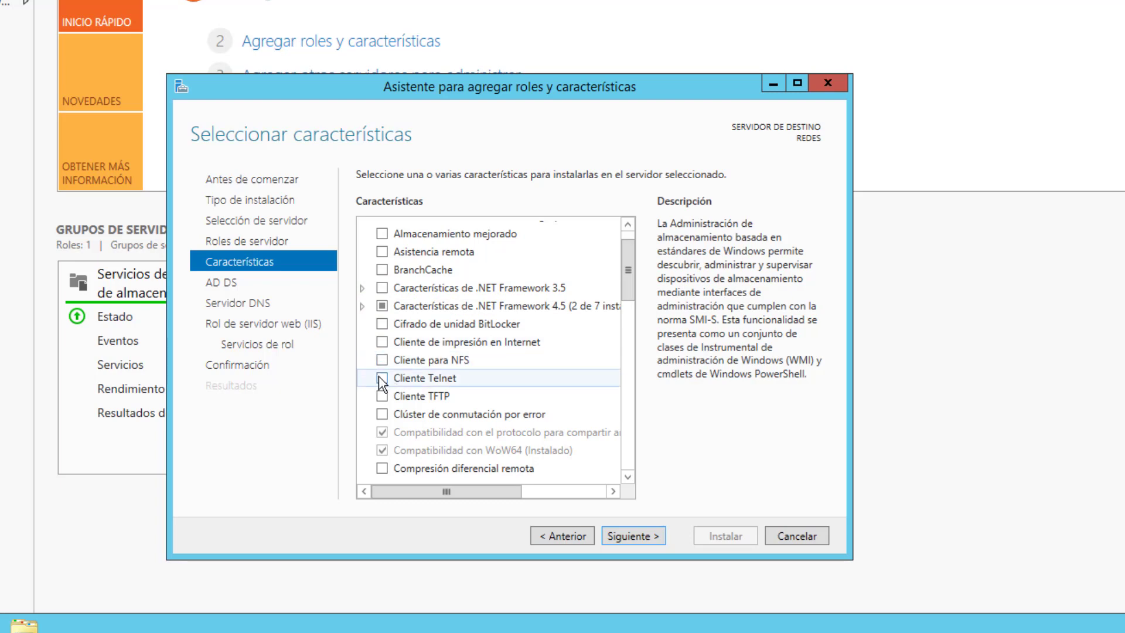
pyautogui.scroll(1, 384, 387)
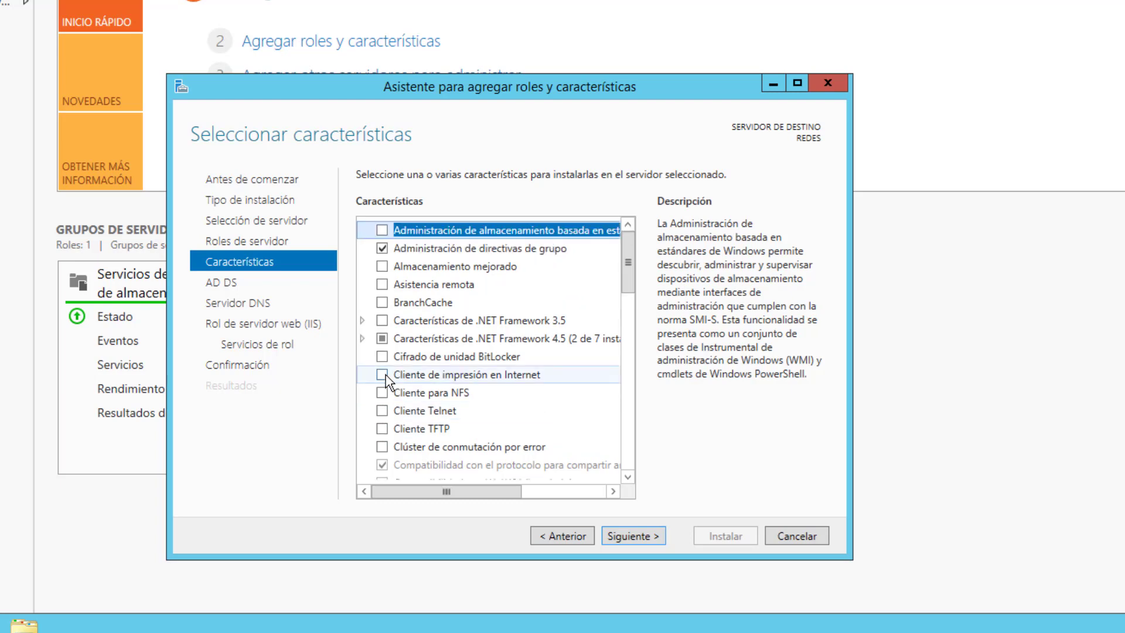
pyautogui.click(561, 534)
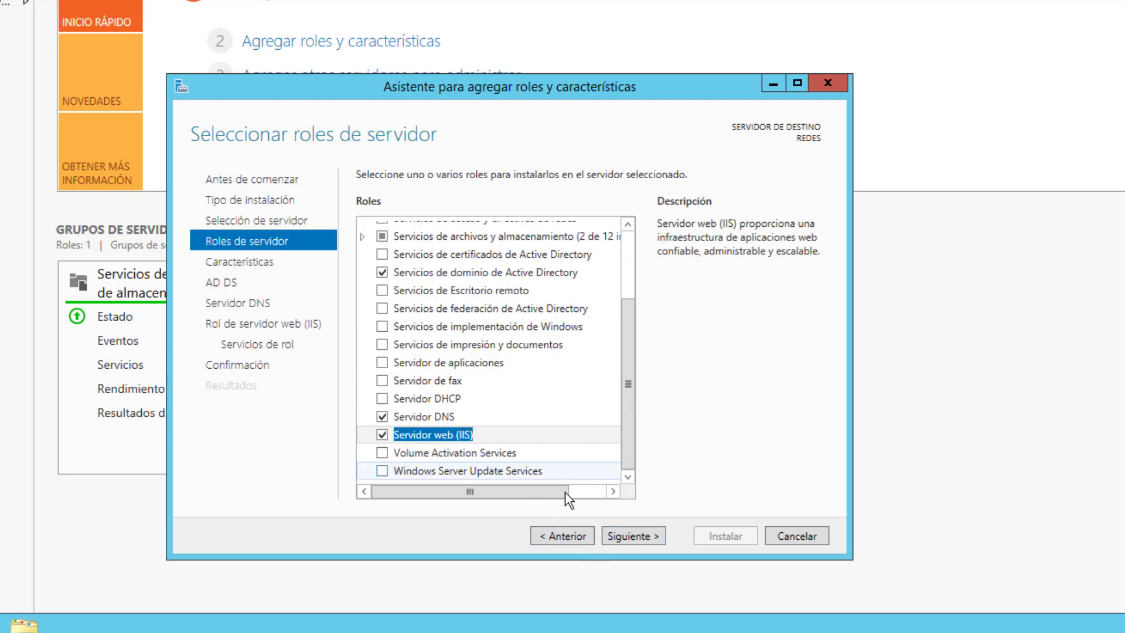
pyautogui.scroll(2, 455, 392)
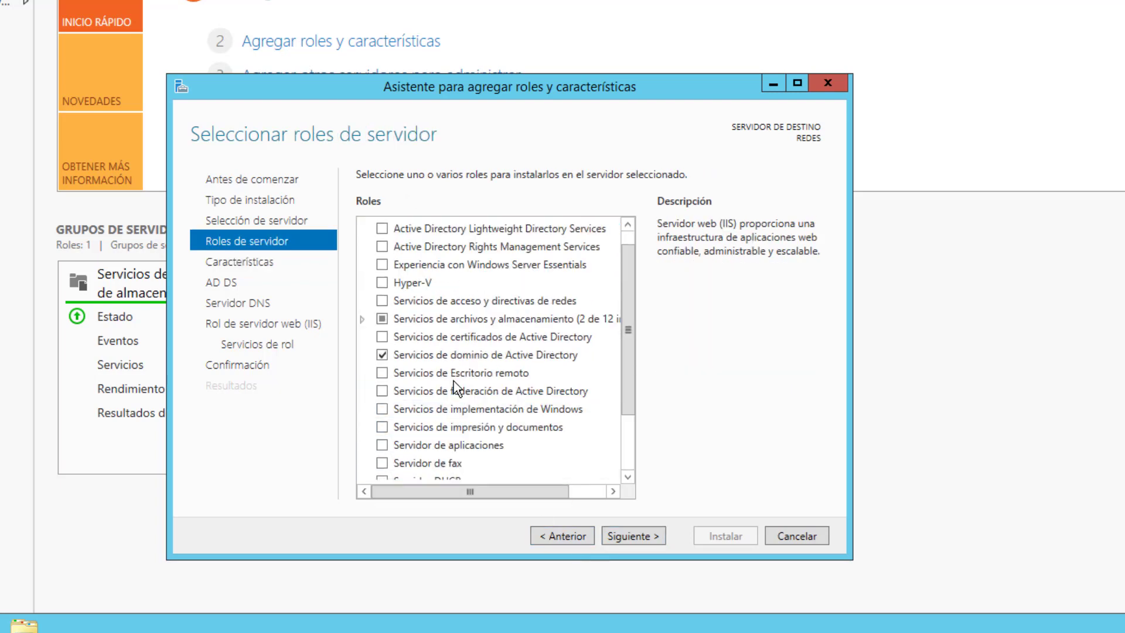
# Select the .NET Framework 3.5 and ASP.NET 4.5 features and check the remaining features in the list.
pyautogui.click(641, 536)
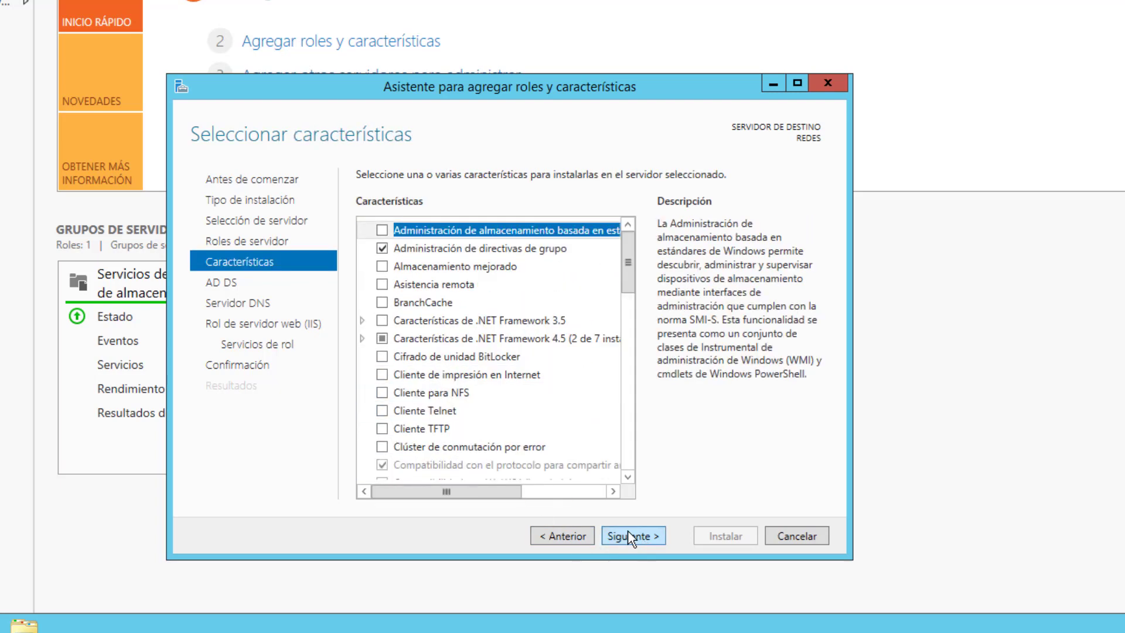
pyautogui.click(381, 321)
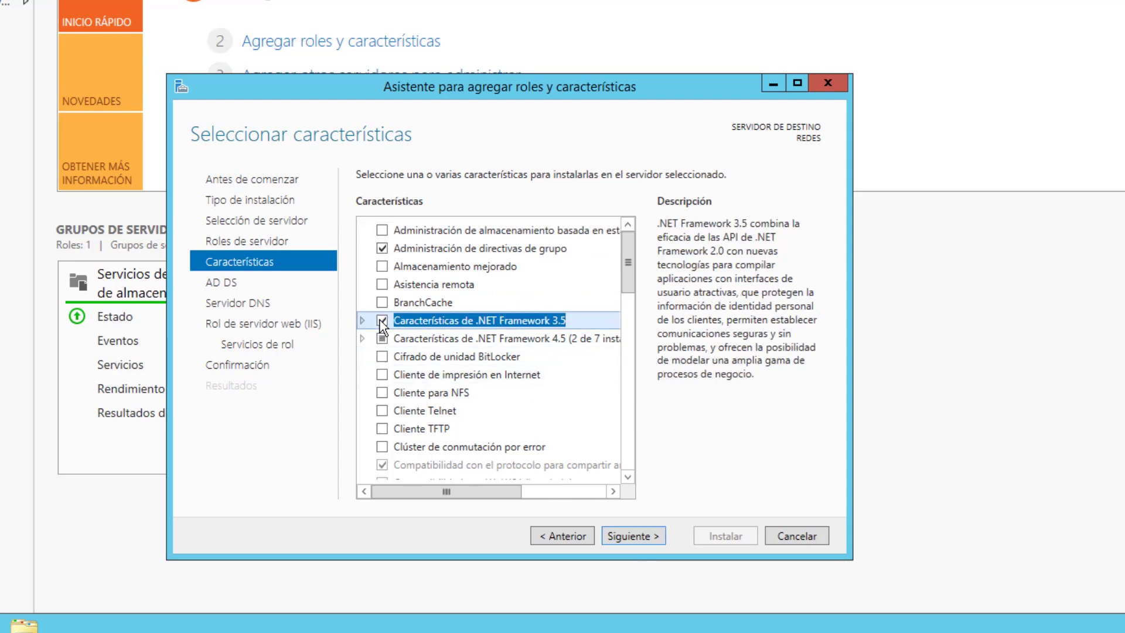
pyautogui.click(362, 339)
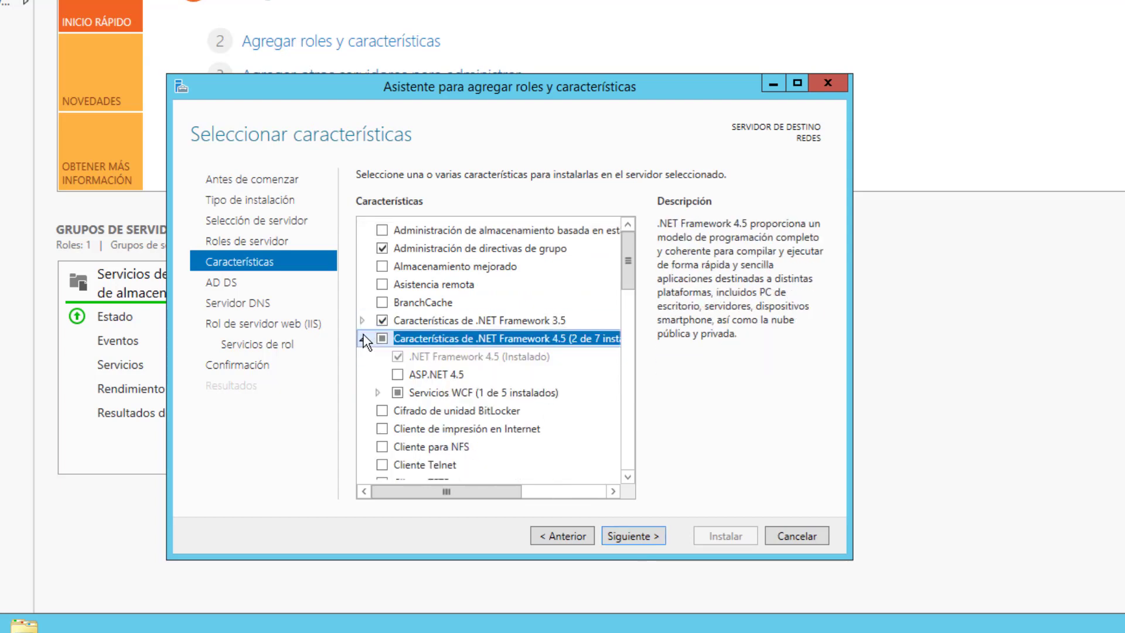
pyautogui.click(399, 376)
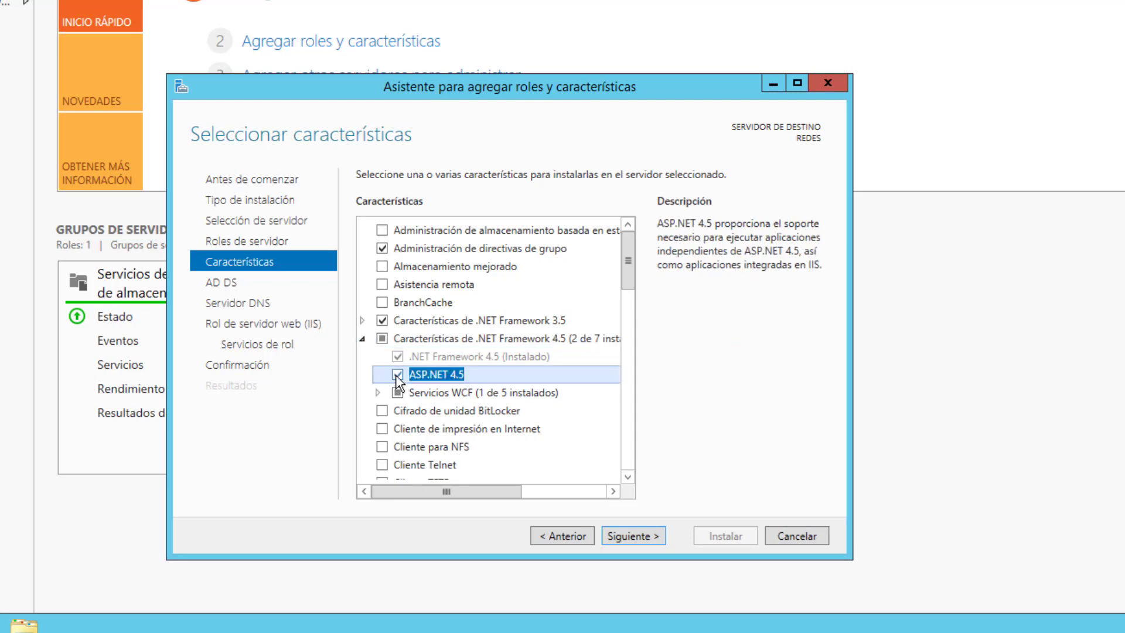
pyautogui.click(363, 340)
pyautogui.scroll(-3, 452, 399)
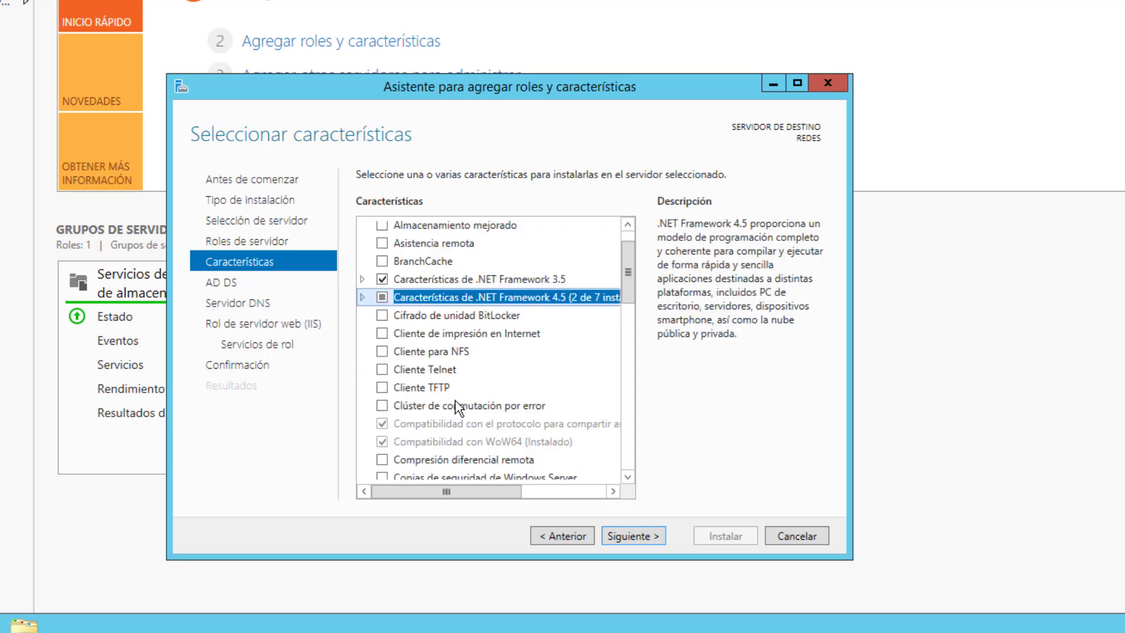
pyautogui.scroll(-6, 452, 398)
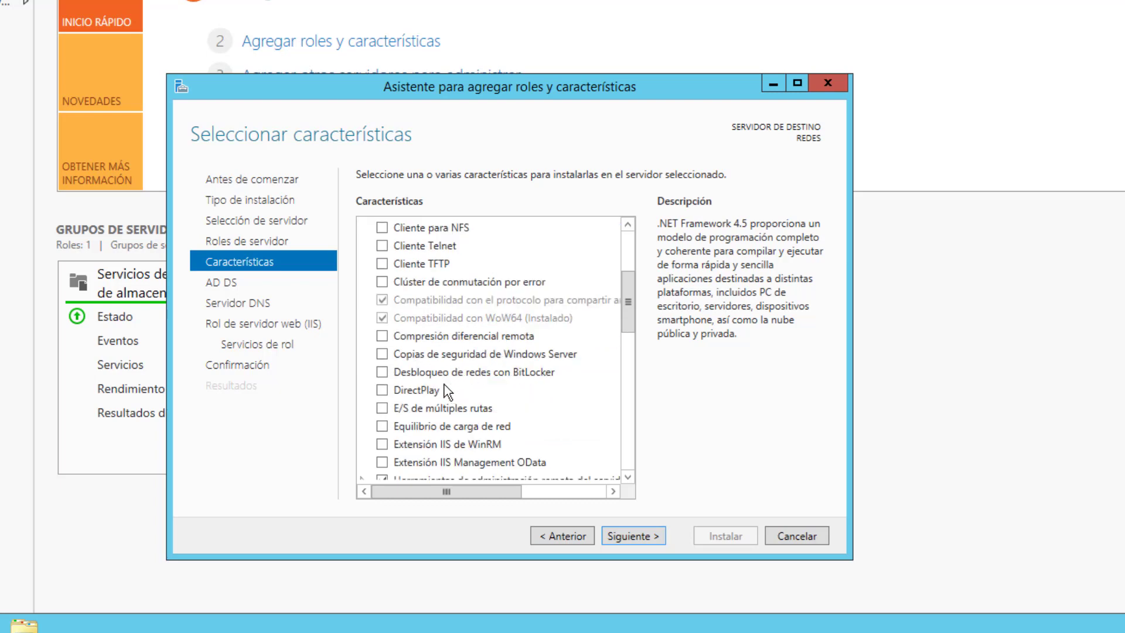
pyautogui.scroll(-6, 515, 405)
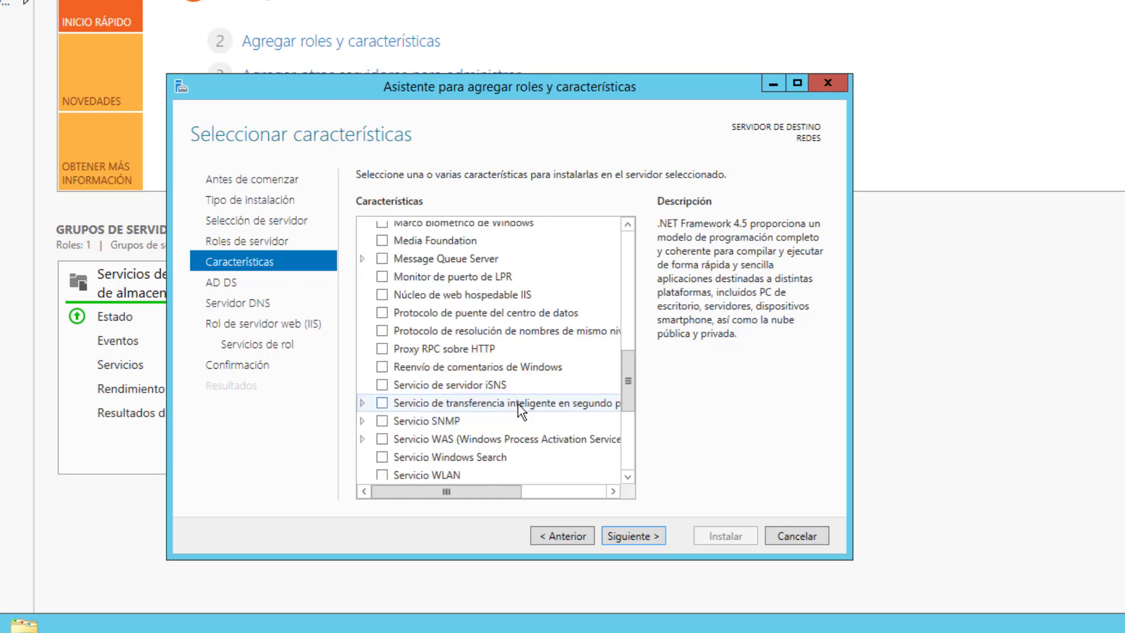
pyautogui.scroll(-3, 546, 419)
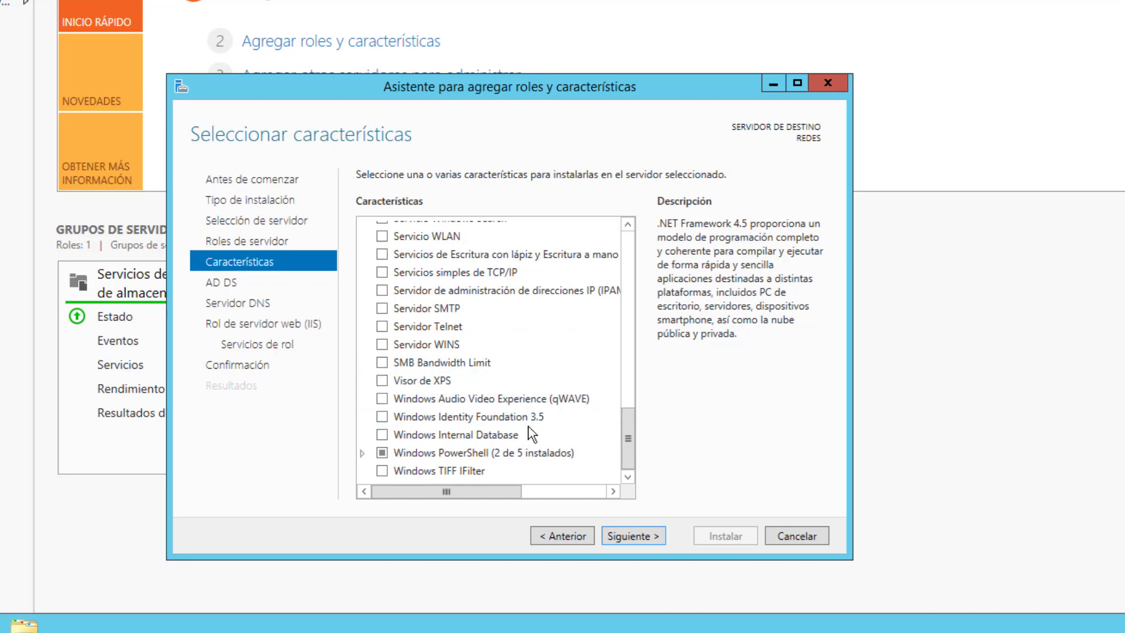
# Continue past the AD DS, Servidor DNS and IIS information pages to the web server role services.
pyautogui.click(647, 539)
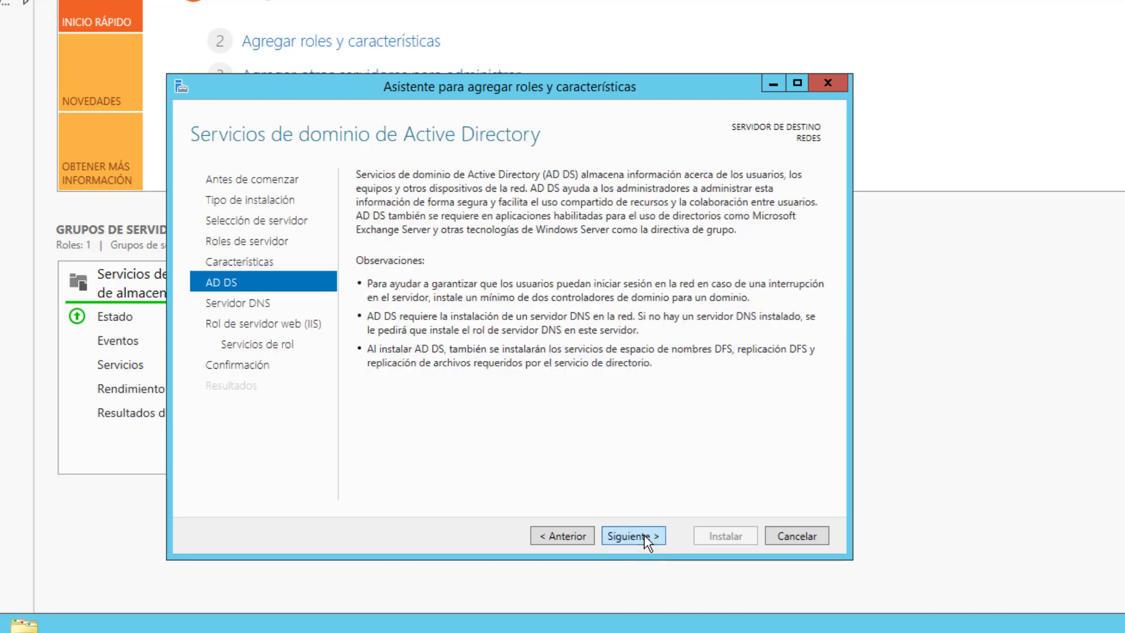
pyautogui.click(647, 538)
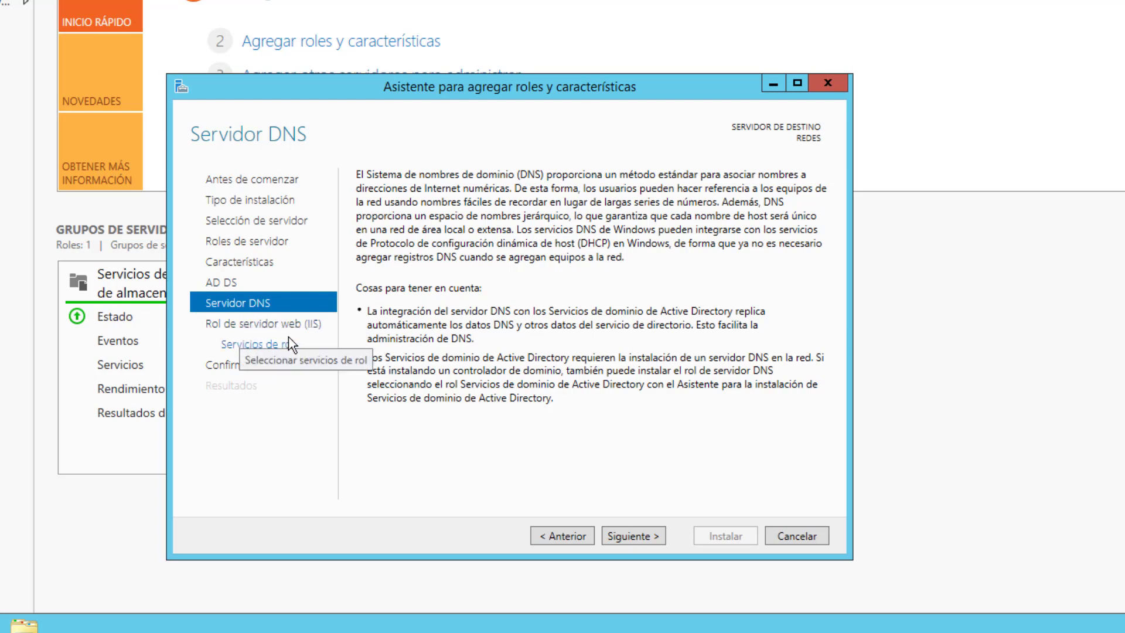
pyautogui.click(645, 536)
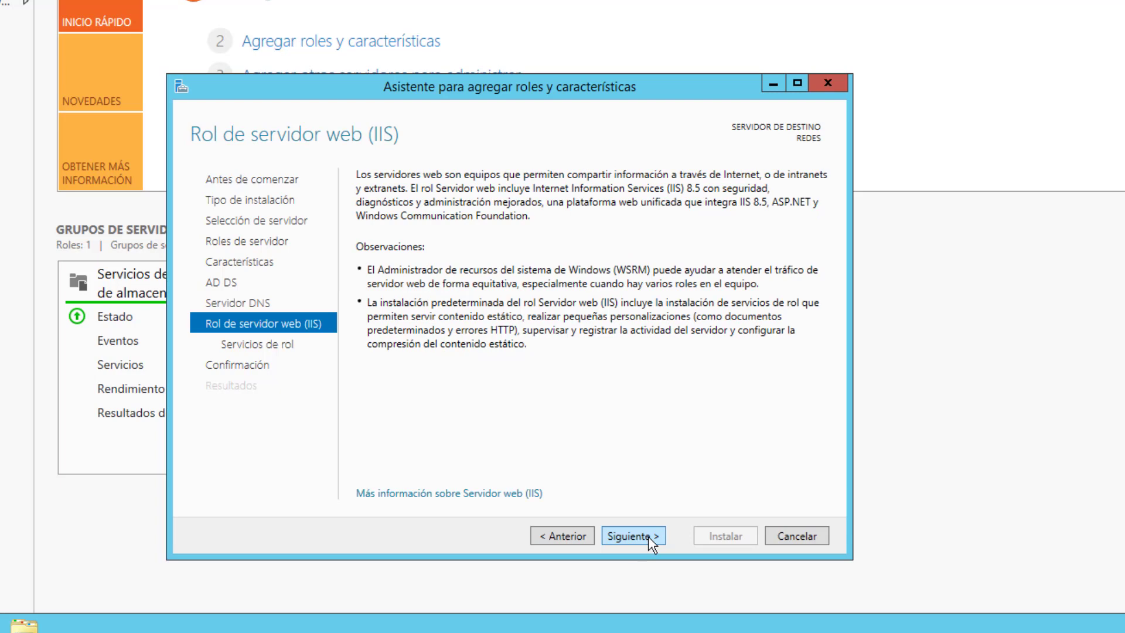
pyautogui.click(649, 536)
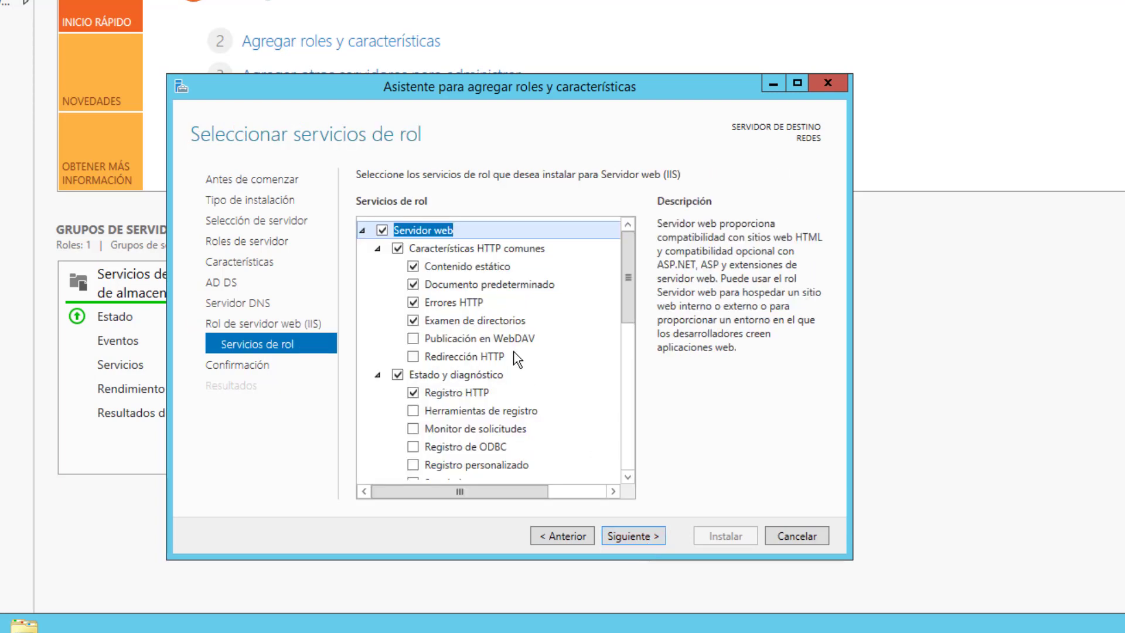
# Select the Redirección HTTP and Publicación en WebDAV role services under the common HTTP features of Servidor web.
pyautogui.scroll(-2, 515, 358)
pyautogui.scroll(2, 514, 359)
pyautogui.click(383, 230)
pyautogui.click(383, 230)
pyautogui.scroll(-1, 414, 373)
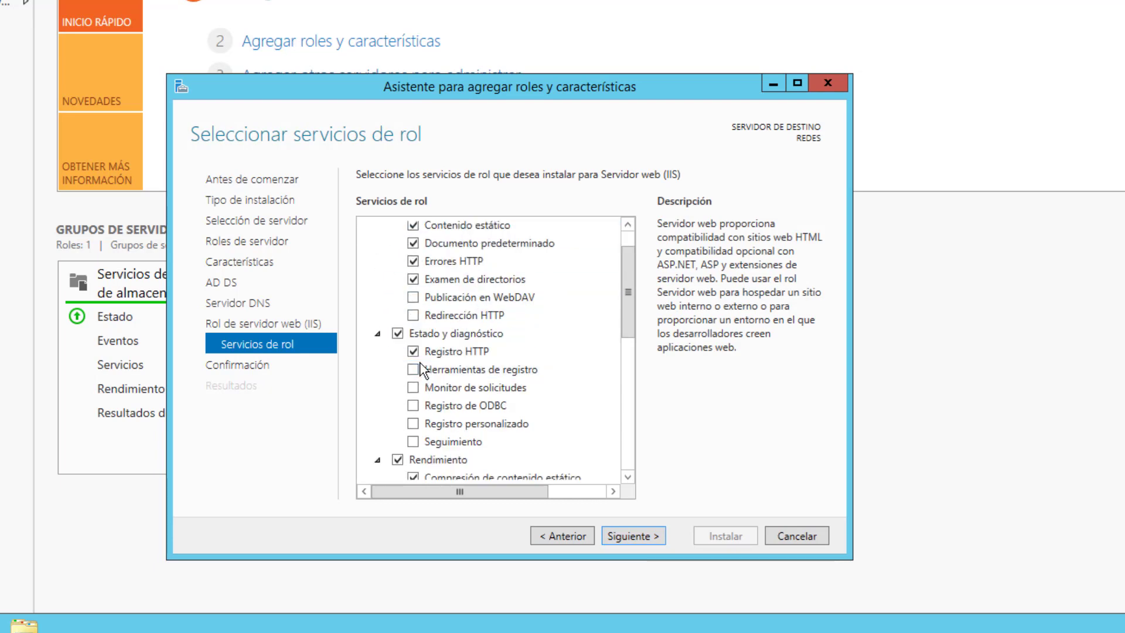
pyautogui.click(413, 316)
pyautogui.click(416, 298)
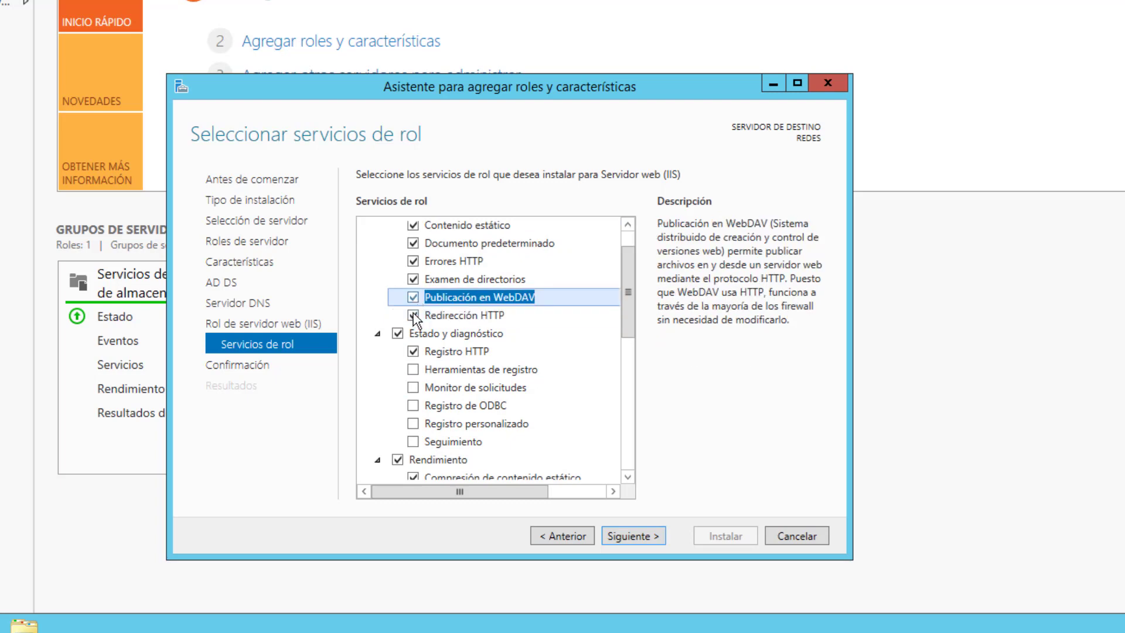
# Select the Servidor FTP role service together with Extensibilidad de FTP and review the chosen role services.
pyautogui.scroll(-2, 428, 352)
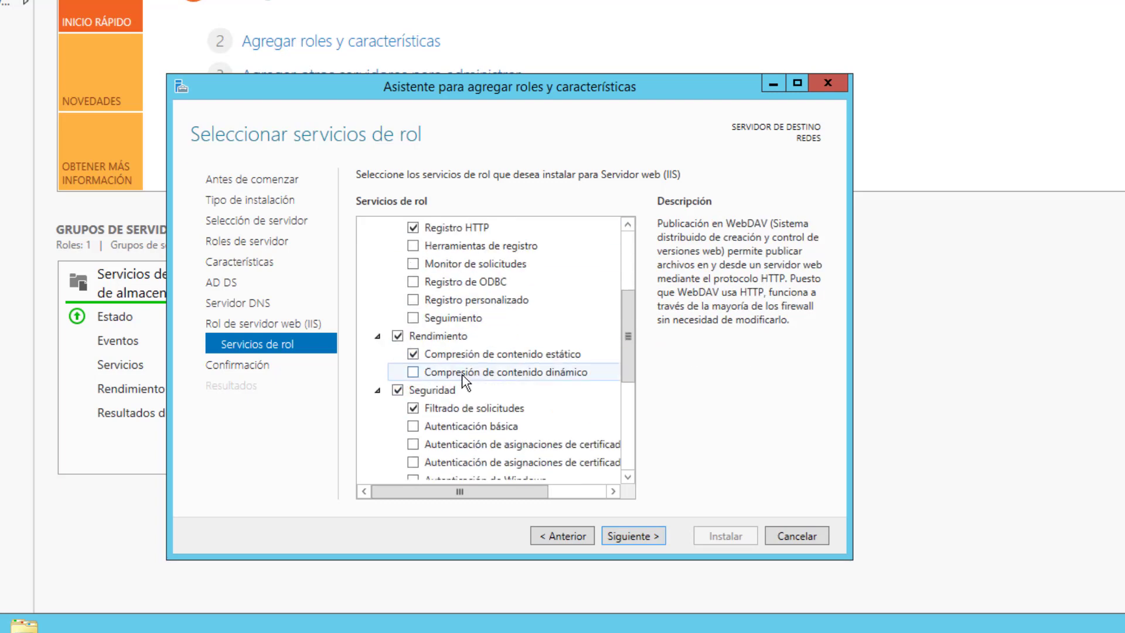
pyautogui.scroll(-2, 430, 337)
pyautogui.scroll(-3, 432, 334)
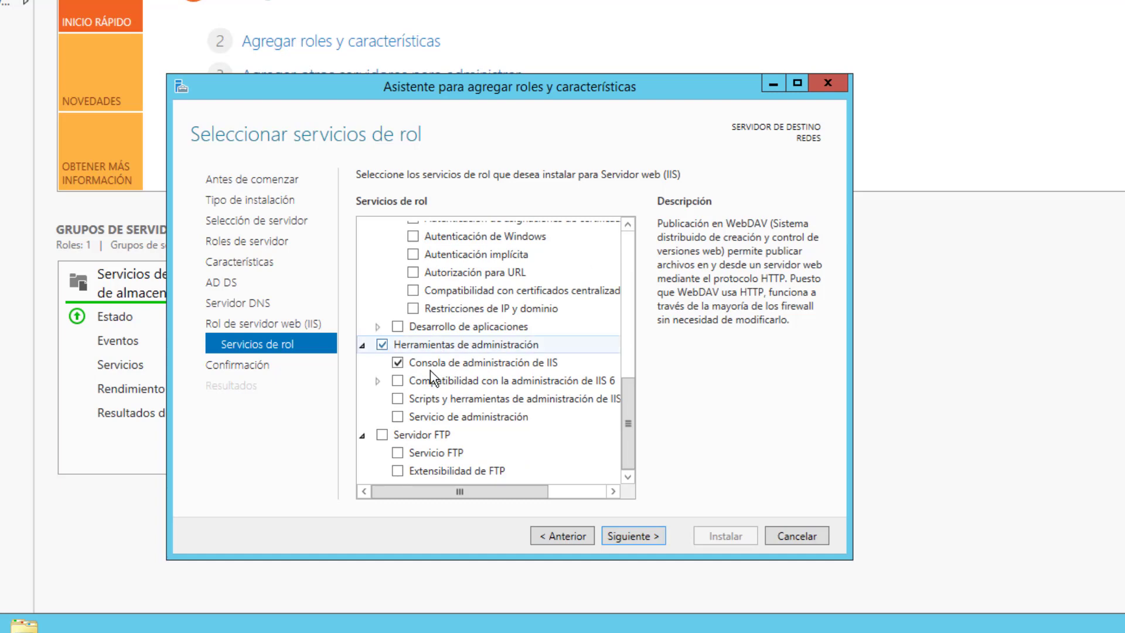
pyautogui.click(382, 435)
pyautogui.click(399, 470)
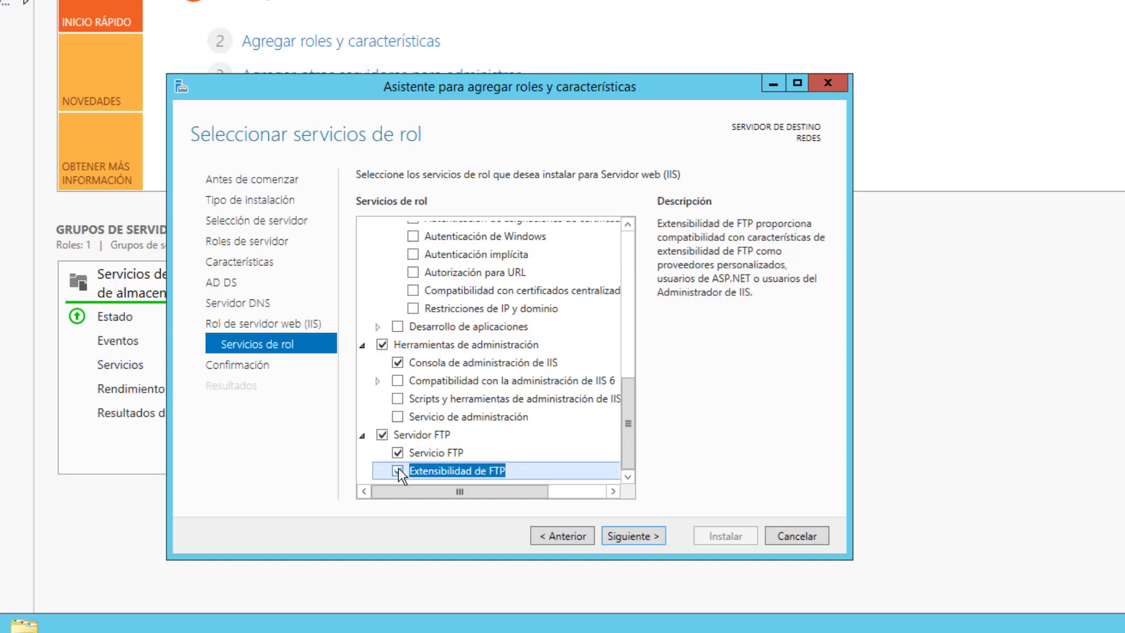
pyautogui.scroll(2, 433, 384)
pyautogui.scroll(6, 433, 388)
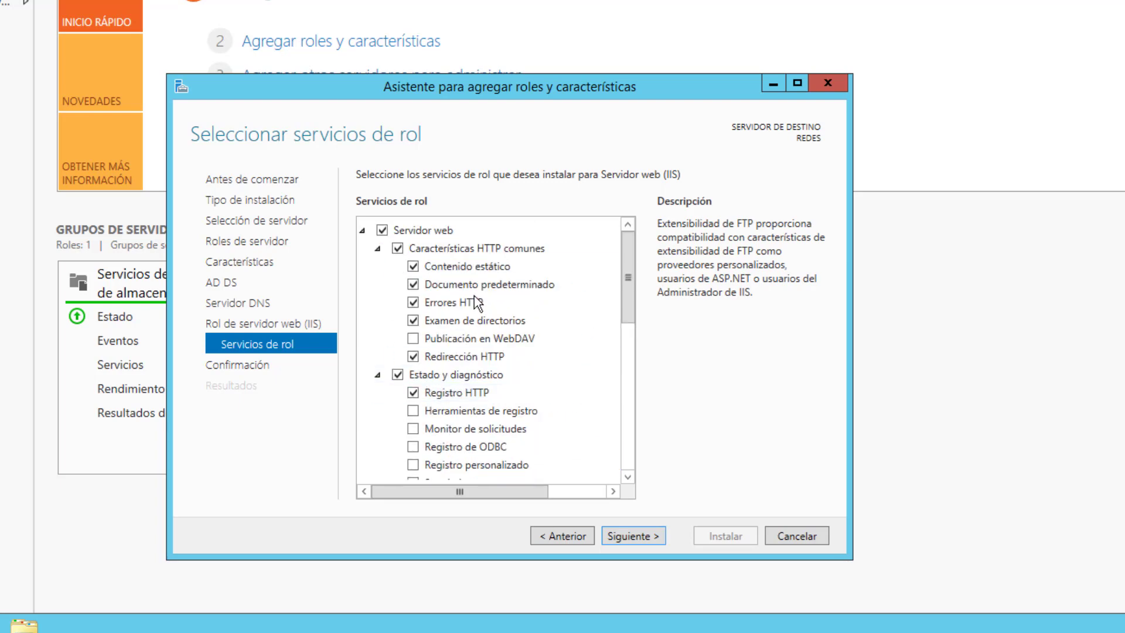
pyautogui.scroll(-6, 445, 399)
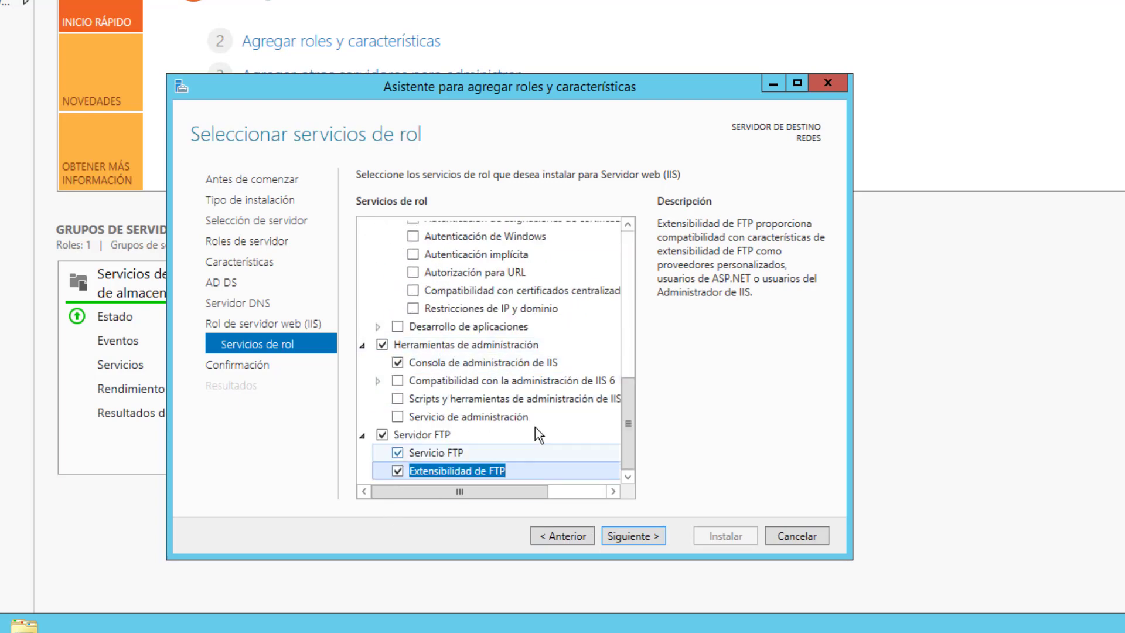
# Allow the destination server to restart automatically if needed, review the installation selections and install them.
pyautogui.click(650, 547)
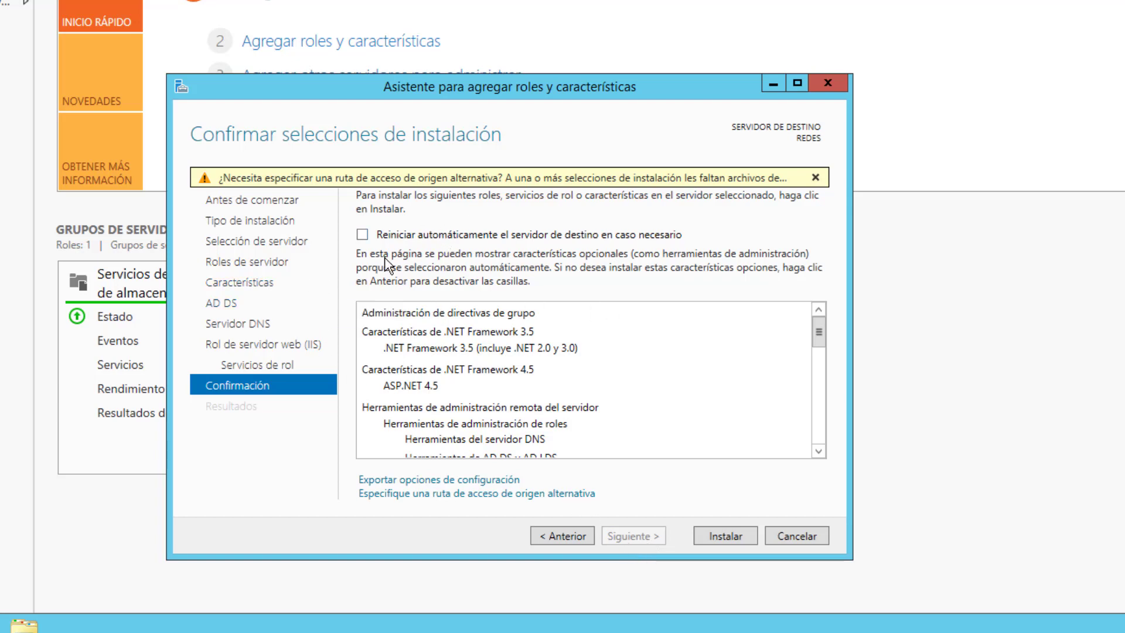
pyautogui.click(363, 234)
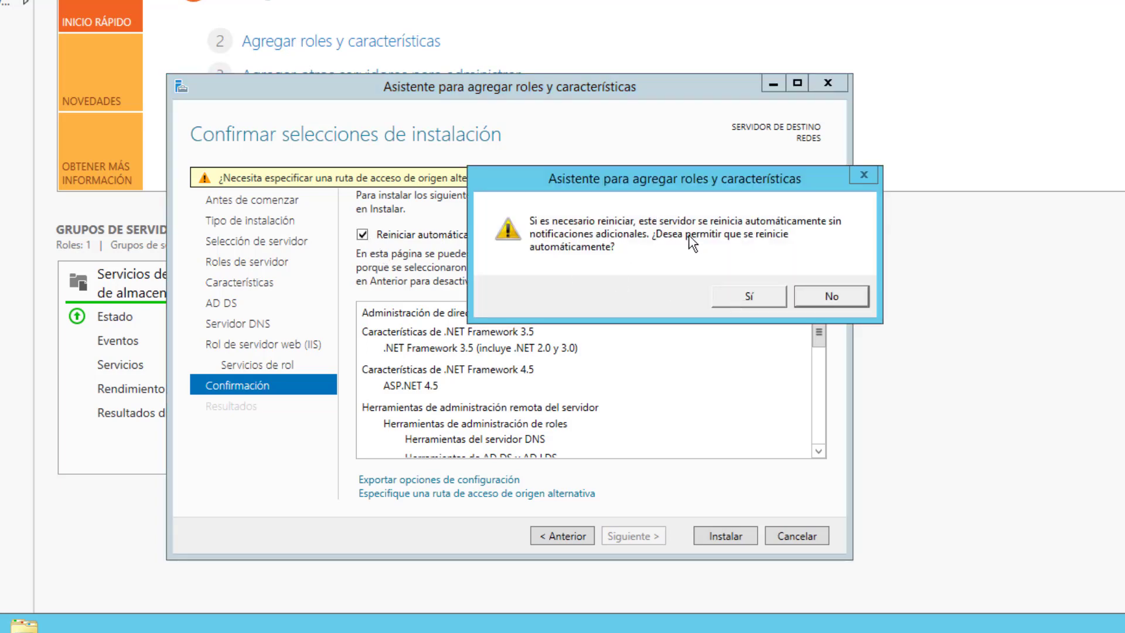
pyautogui.click(748, 304)
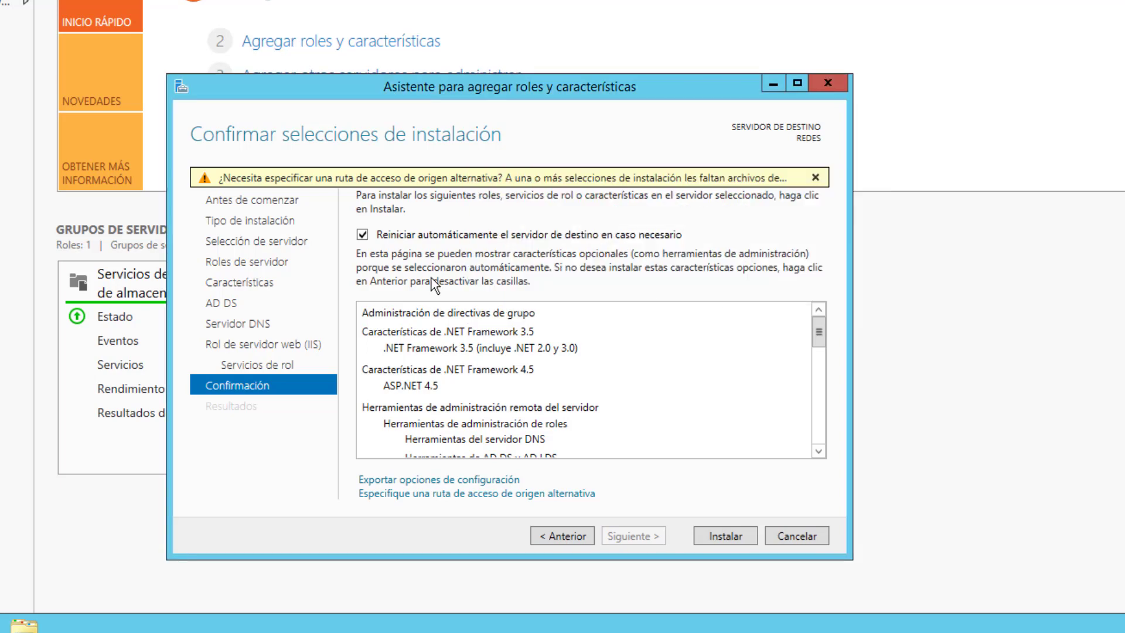
pyautogui.scroll(-10, 440, 319)
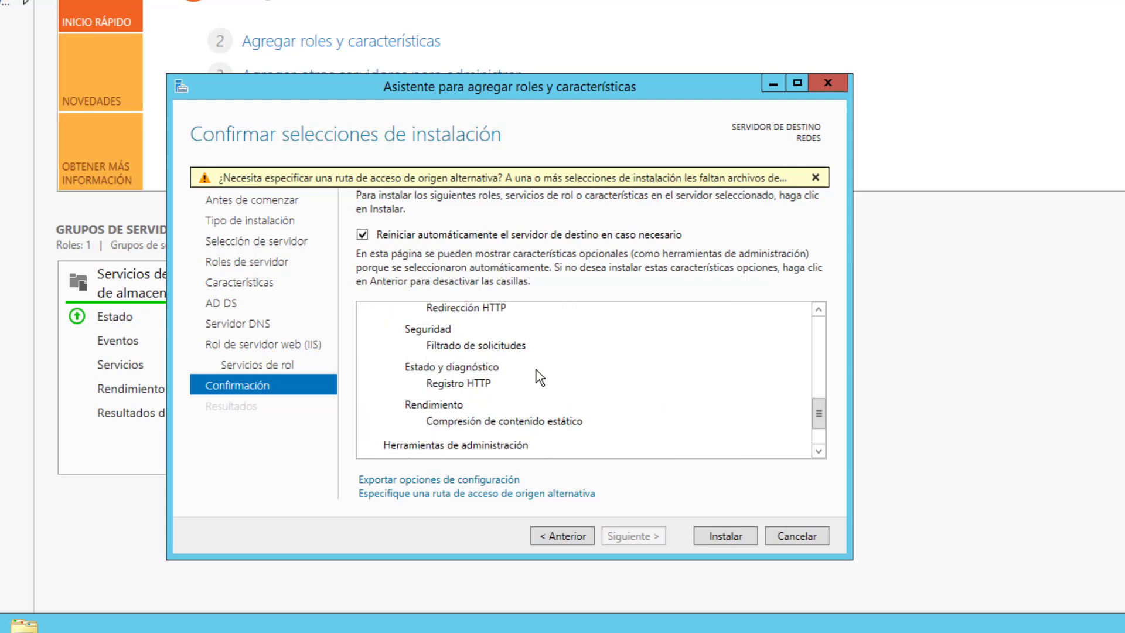
pyautogui.scroll(-3, 556, 375)
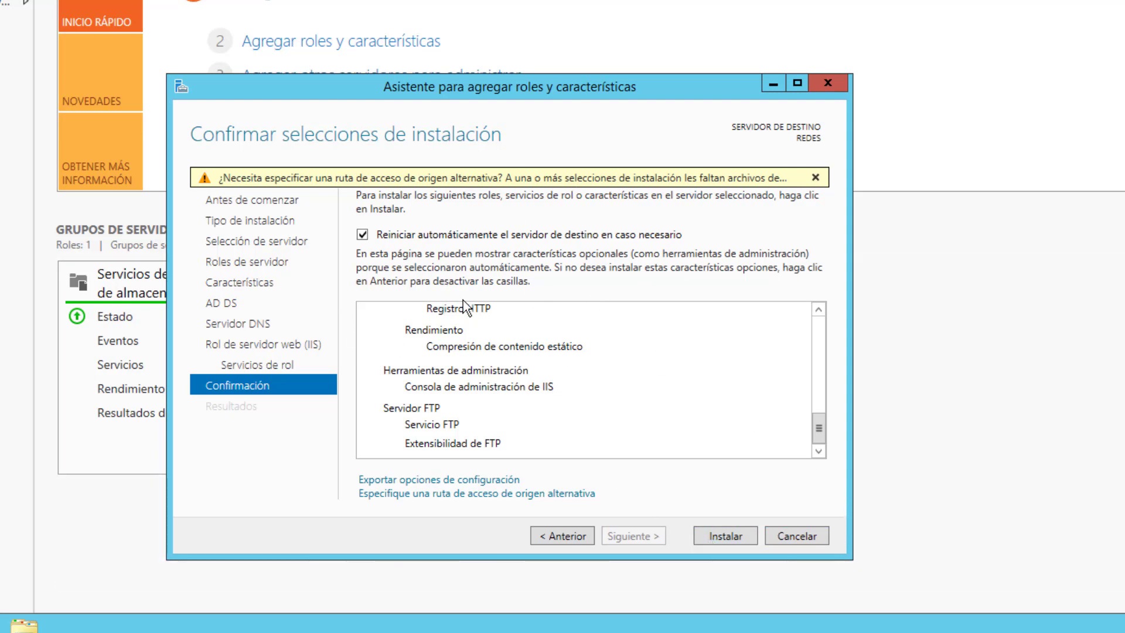
pyautogui.click(719, 538)
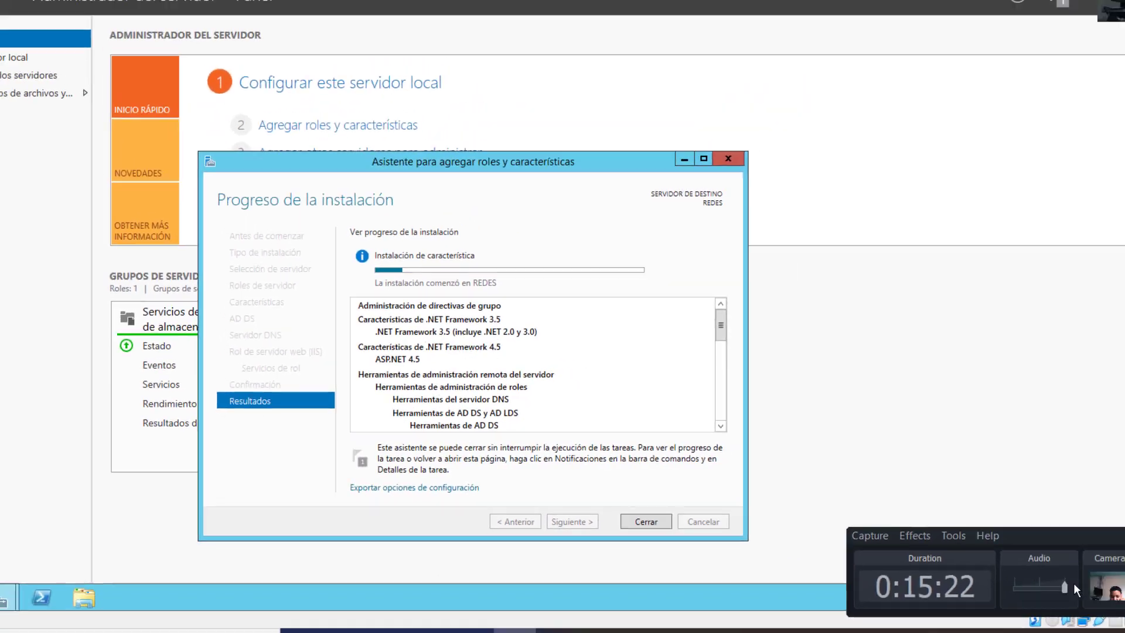
pyautogui.click(1059, 561)
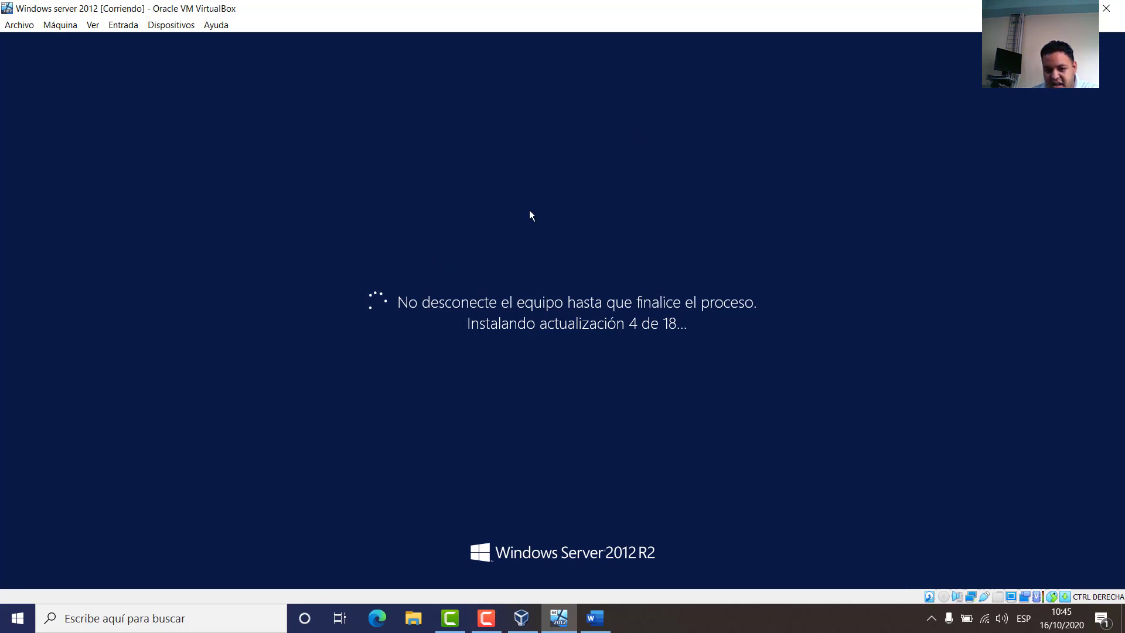
pyautogui.click(486, 619)
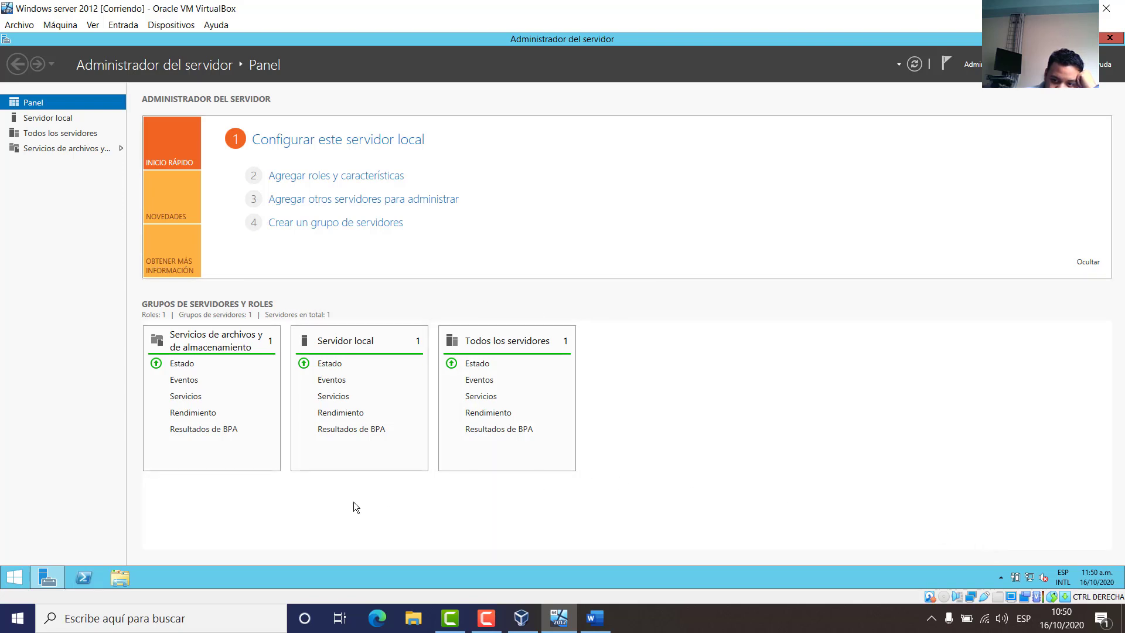
pyautogui.click(486, 618)
pyautogui.click(1036, 302)
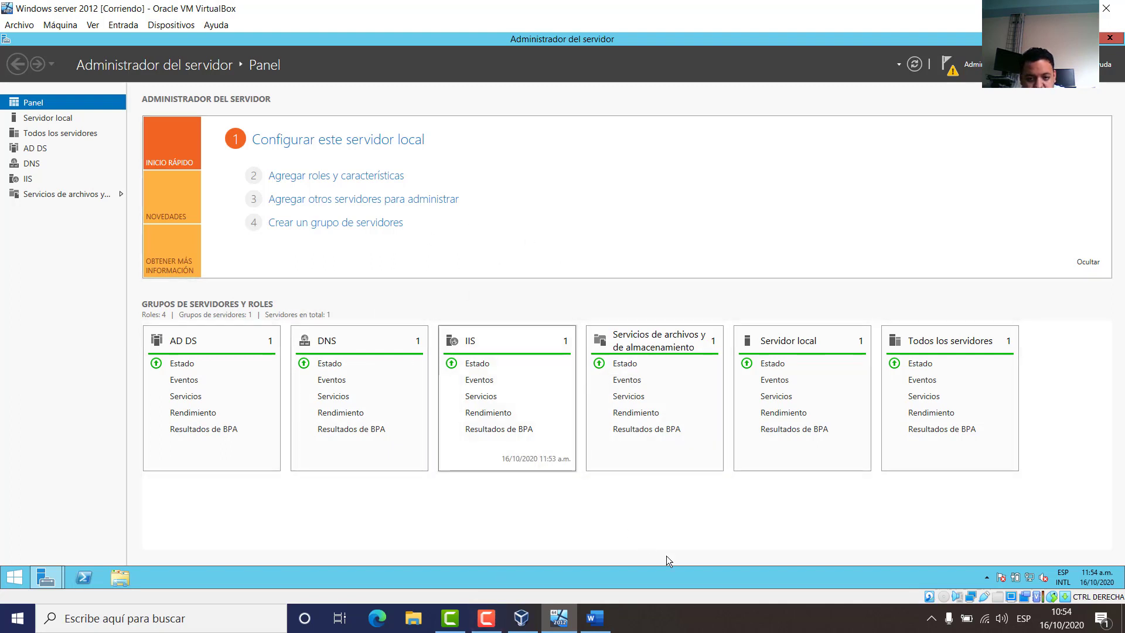
pyautogui.click(709, 627)
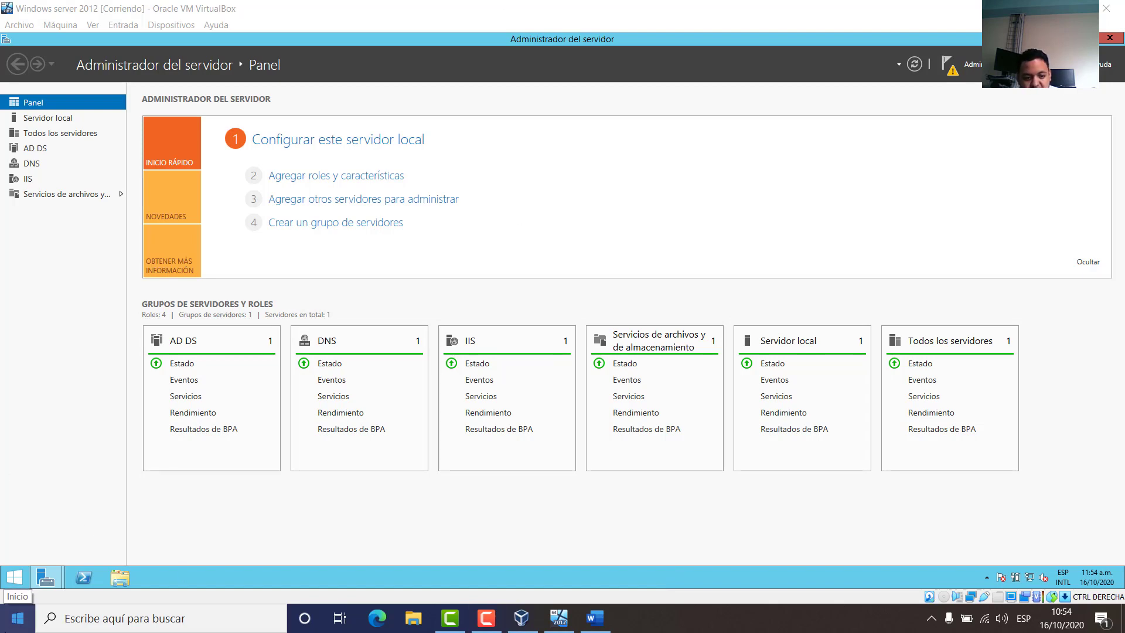
pyautogui.click(15, 578)
pyautogui.click(19, 622)
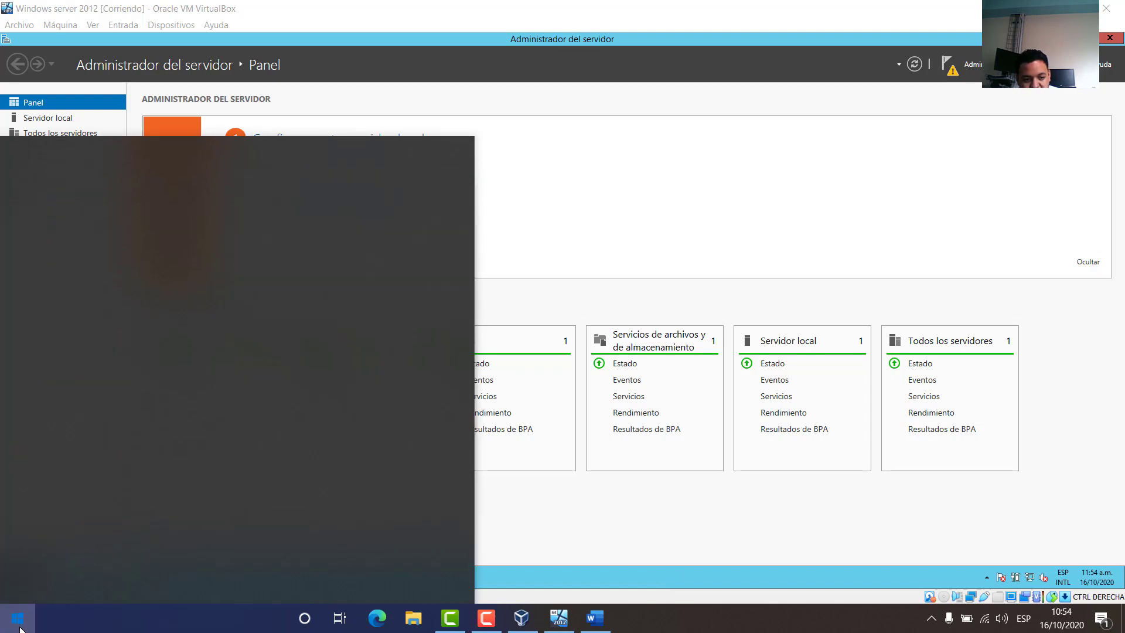
pyautogui.click(18, 624)
pyautogui.click(16, 625)
pyautogui.click(16, 626)
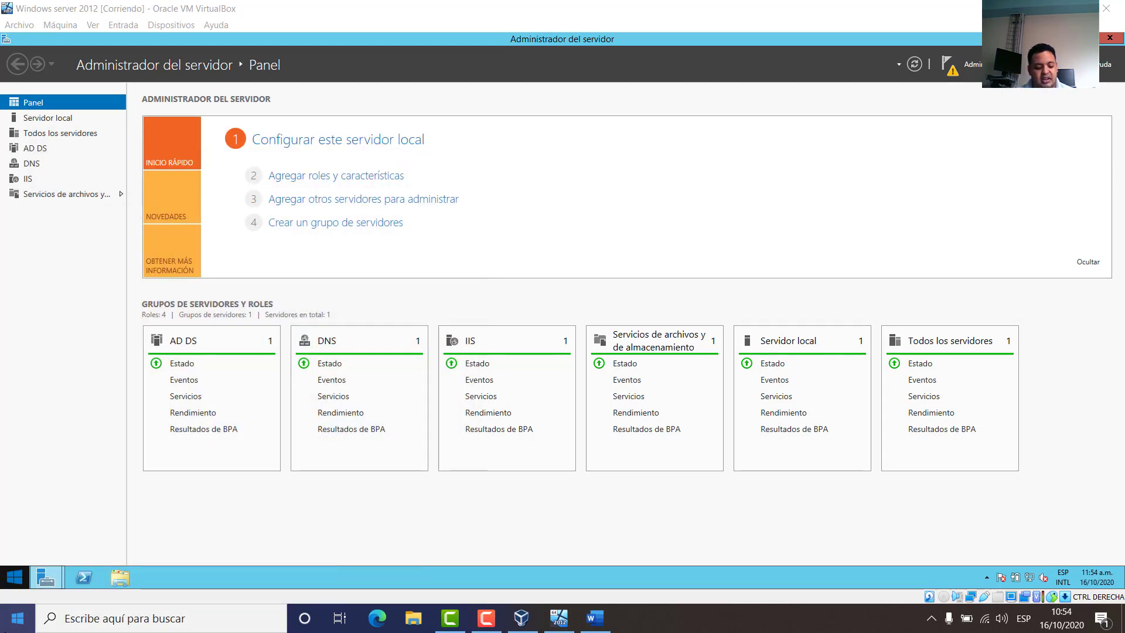
# Open the host computer's Panel de control, maximize it and show the Opciones de energía.
pyautogui.press('super')
pyautogui.write('panel')
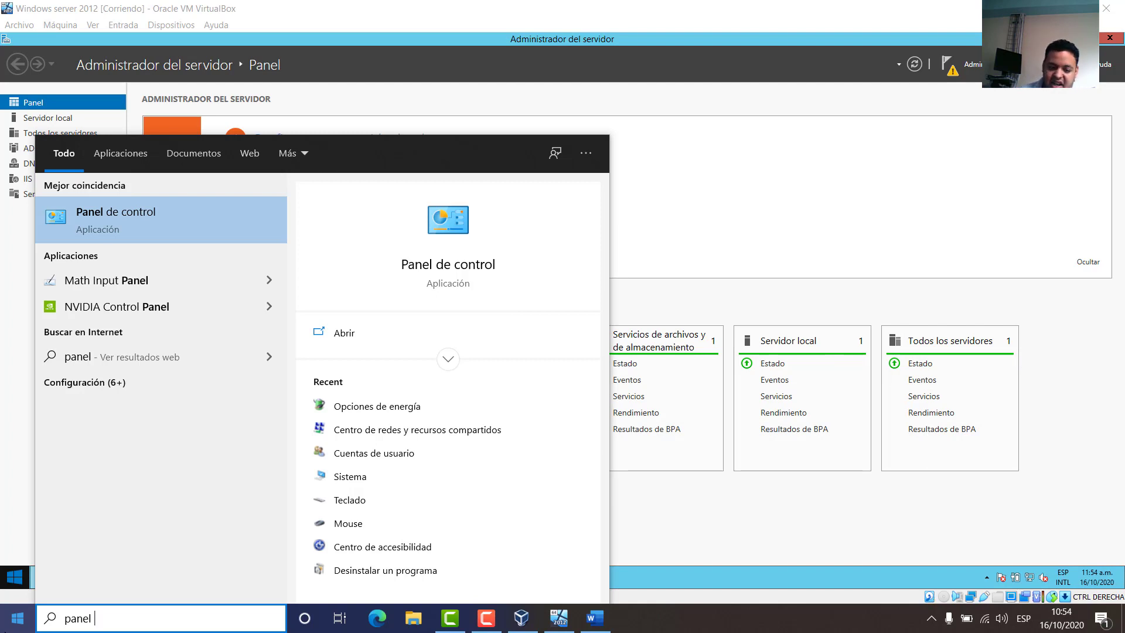
pyautogui.press('Return')
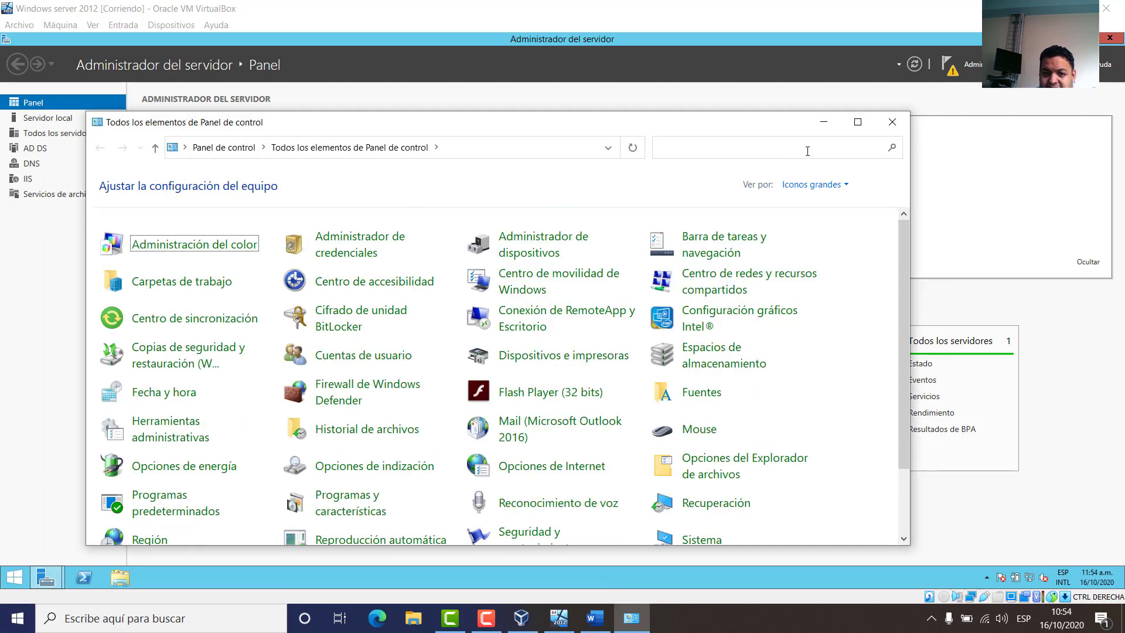
pyautogui.click(857, 122)
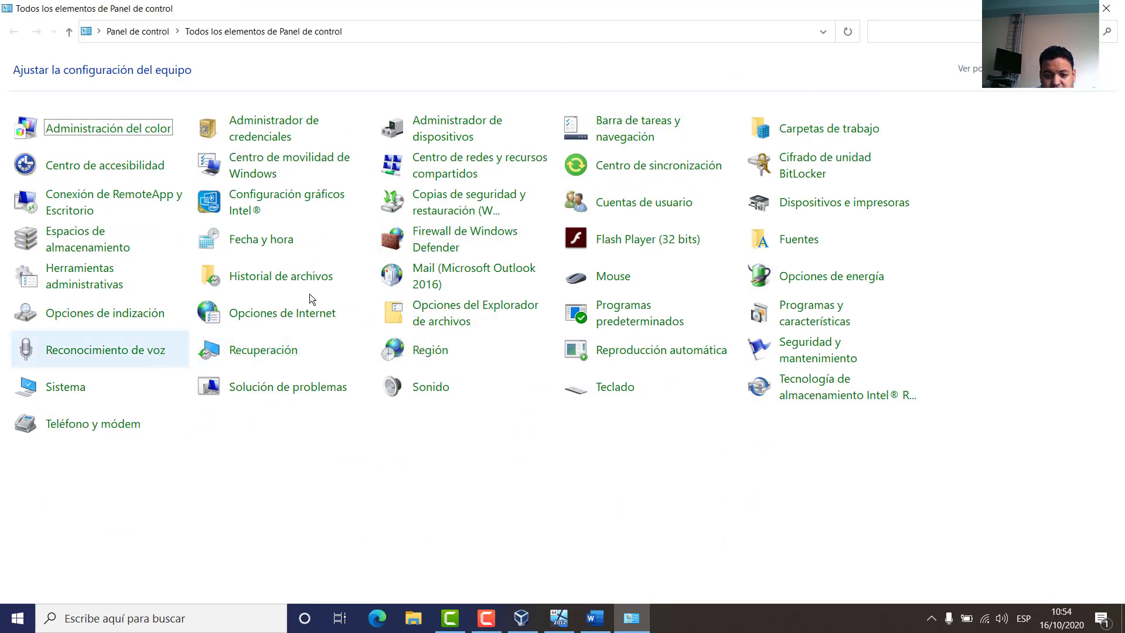
pyautogui.click(827, 282)
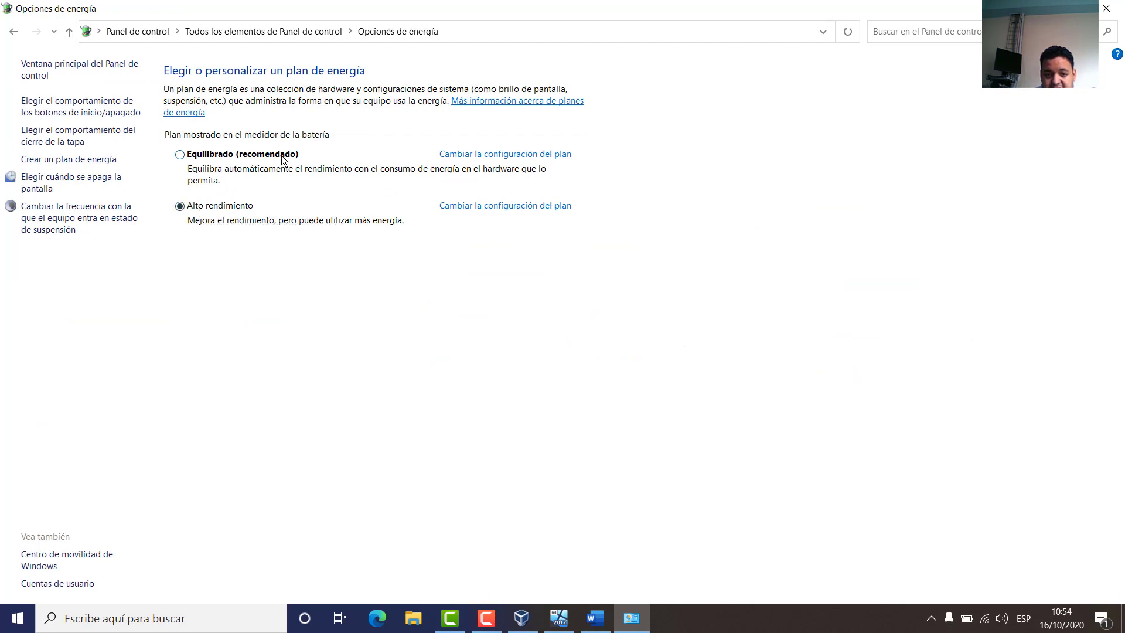
# Review the screen-off and sleep timeouts of the Alto rendimiento plan for both battery and mains power.
pyautogui.click(484, 206)
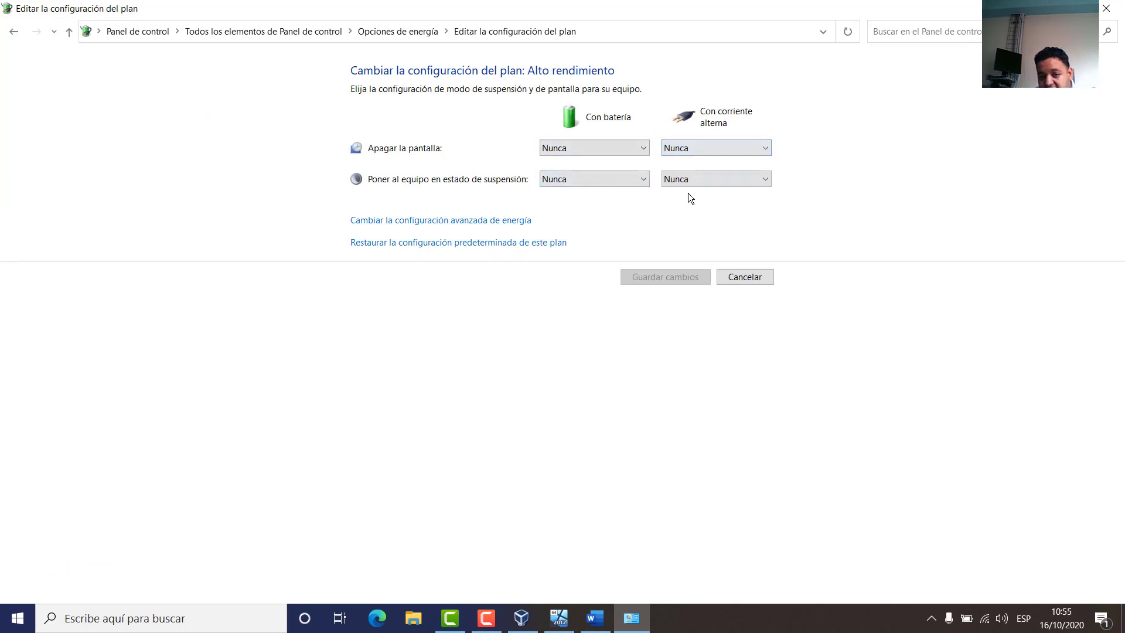
pyautogui.click(581, 146)
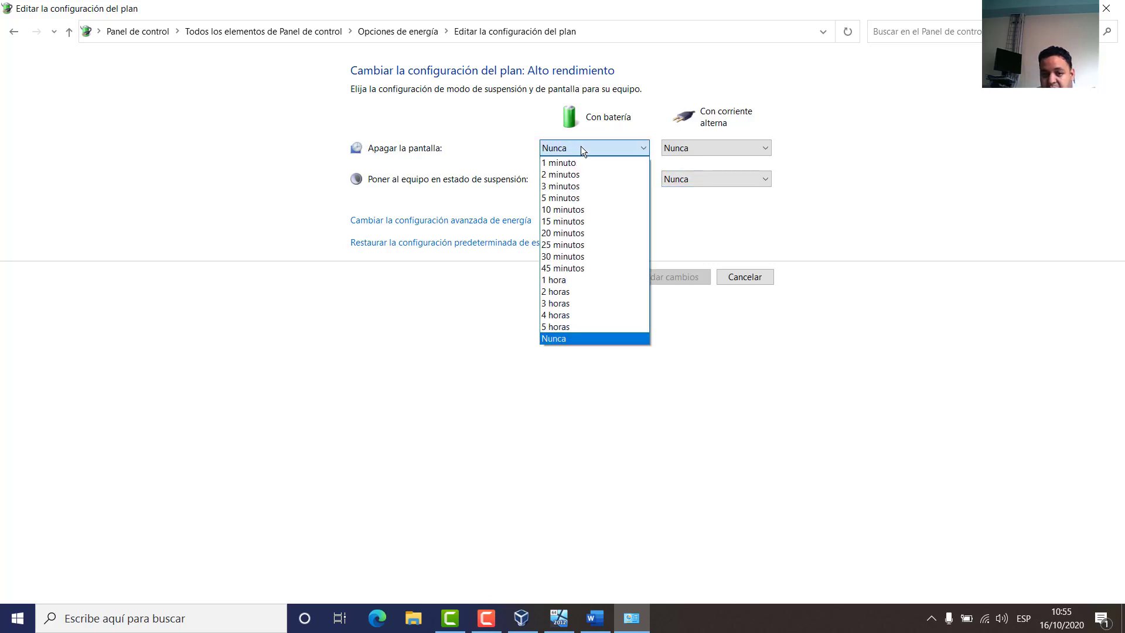
pyautogui.click(582, 145)
pyautogui.click(707, 146)
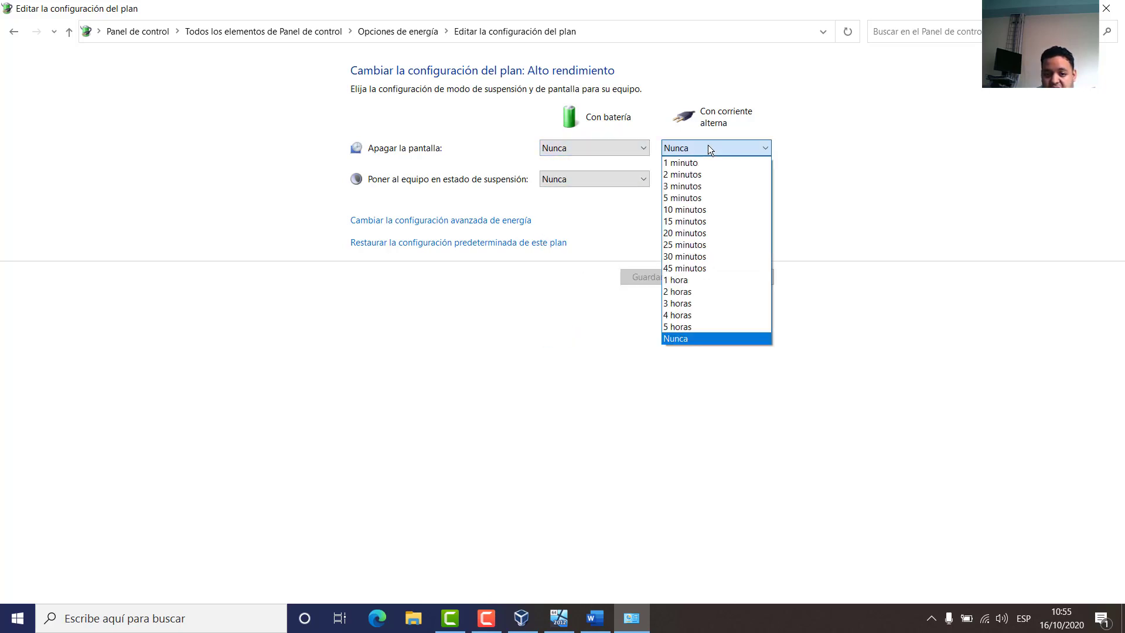
pyautogui.click(617, 141)
pyautogui.click(615, 141)
pyautogui.click(614, 142)
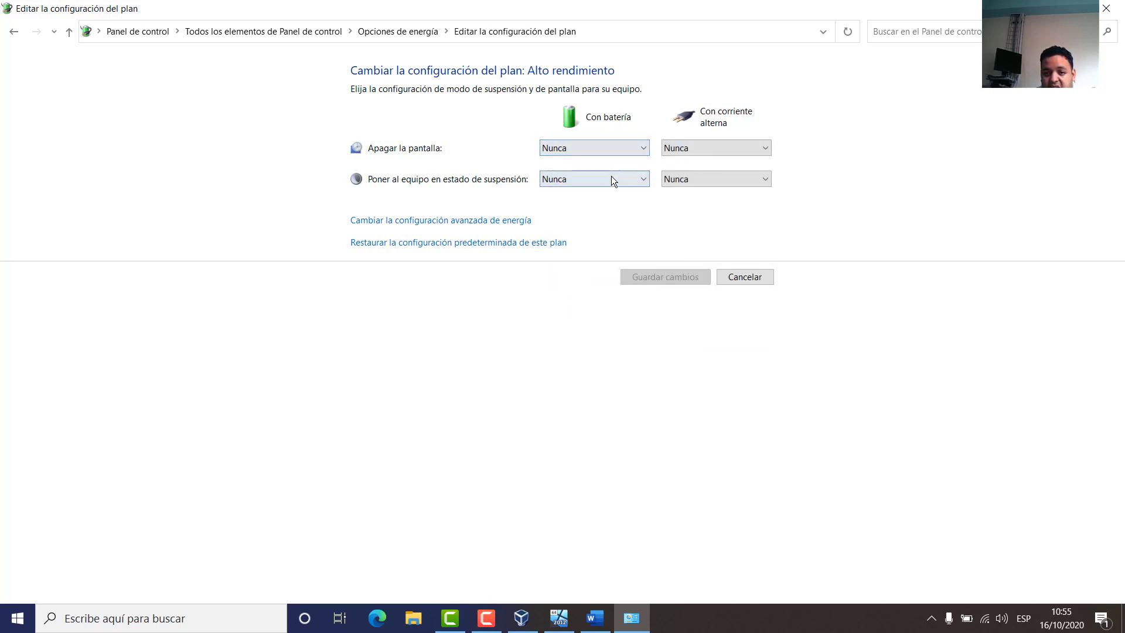
pyautogui.click(611, 176)
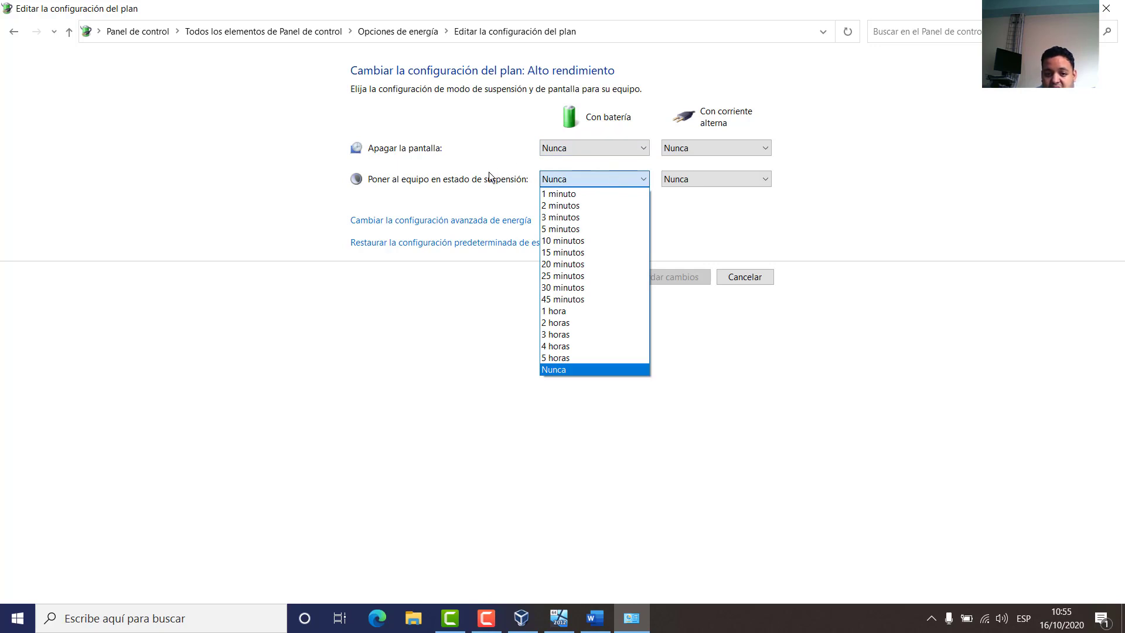
pyautogui.click(543, 371)
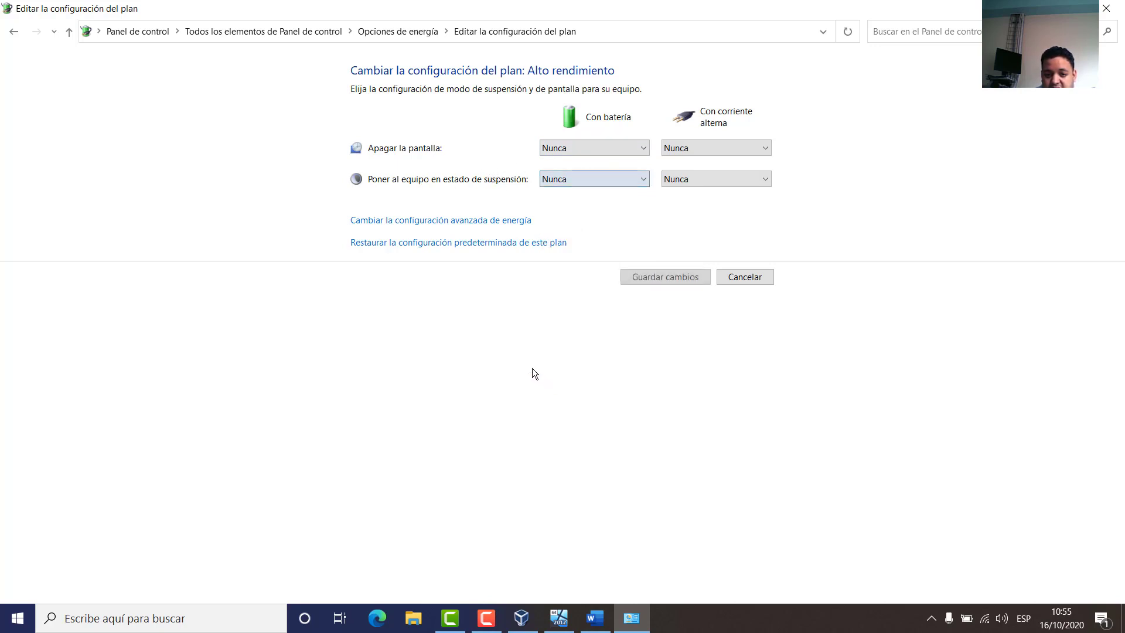
pyautogui.click(721, 182)
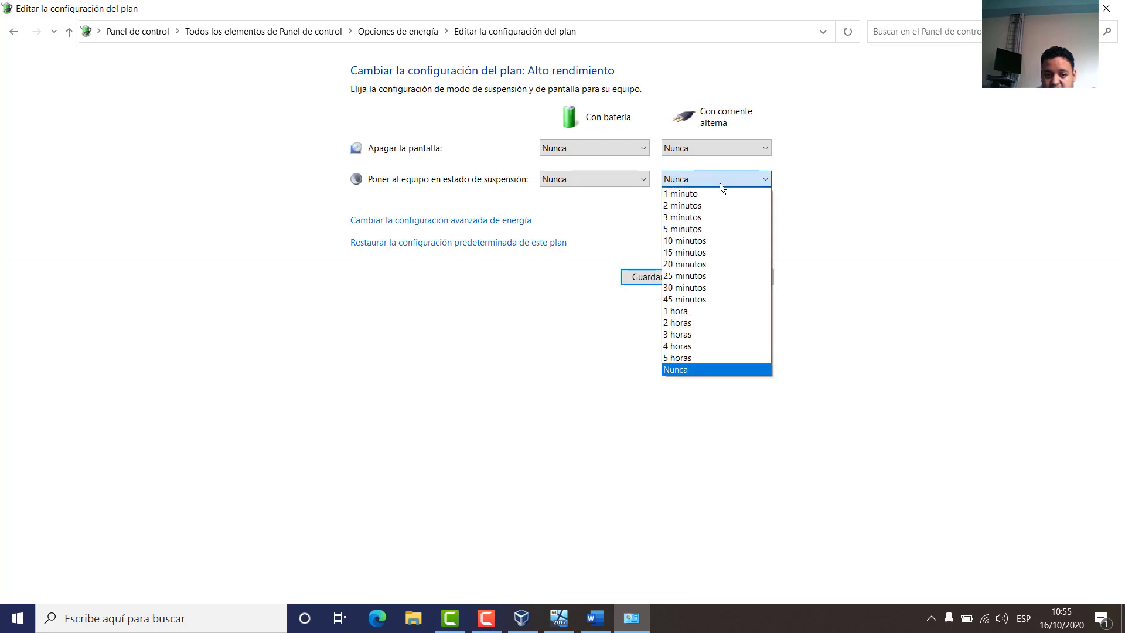
pyautogui.click(722, 182)
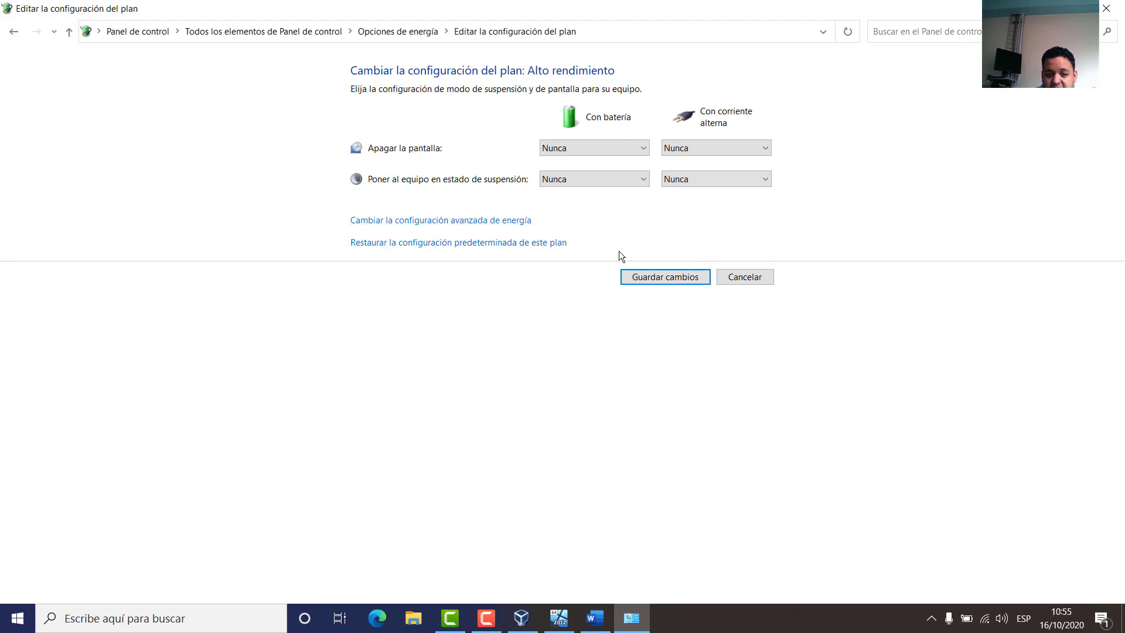
# Set the Alto rendimiento plan's hard disk shutdown on battery to 0 in the advanced settings, apply it and close the power options.
pyautogui.click(504, 223)
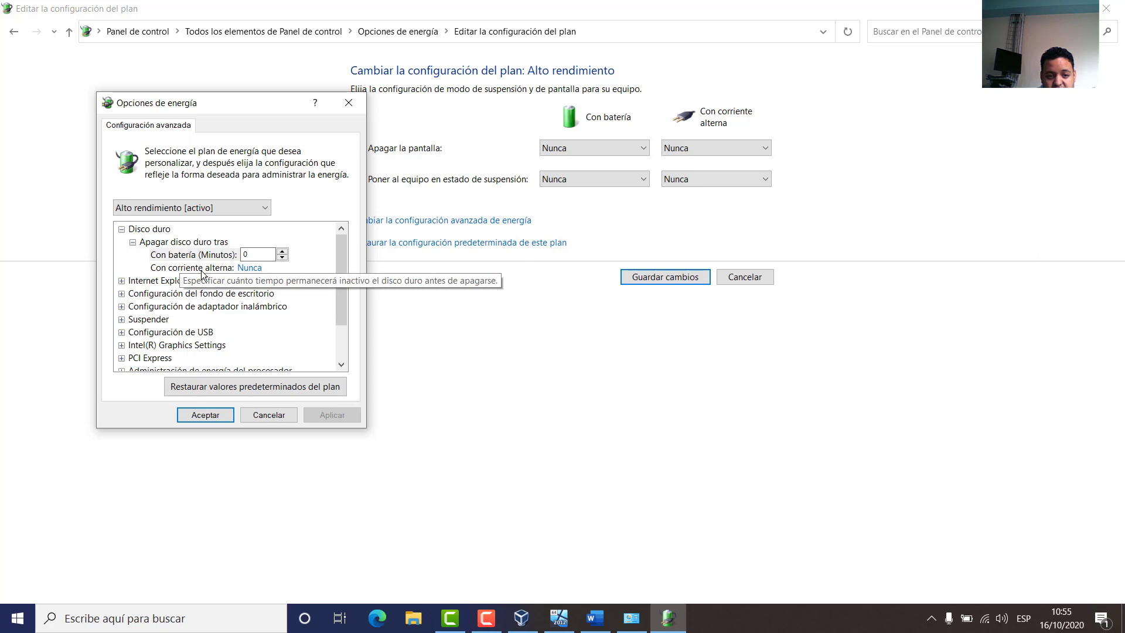
pyautogui.click(281, 258)
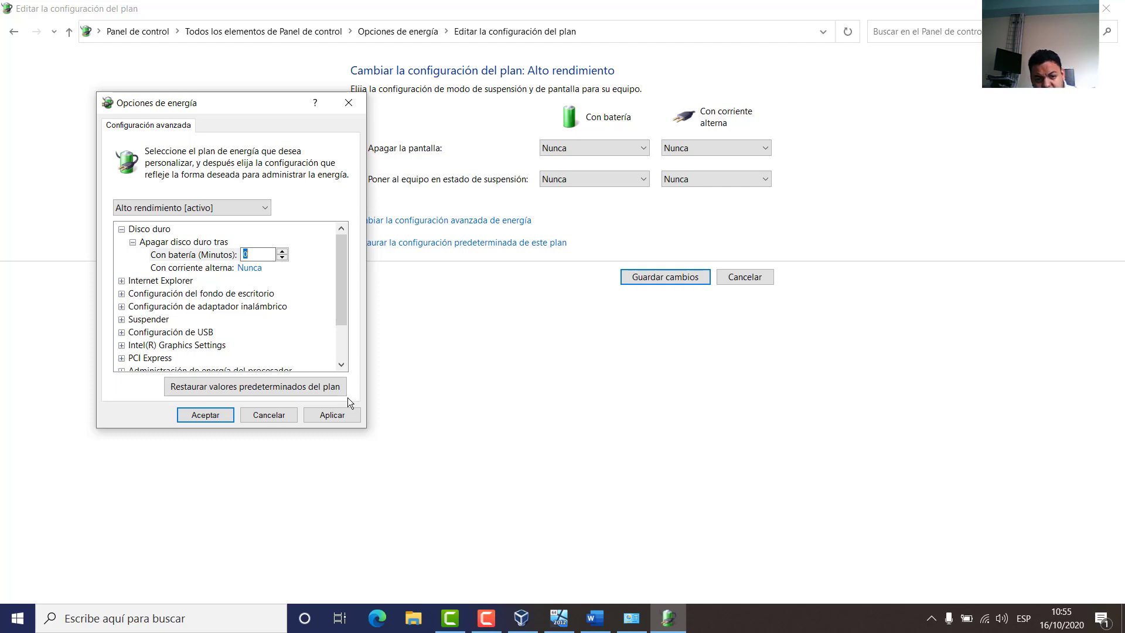
pyautogui.click(335, 416)
pyautogui.click(195, 417)
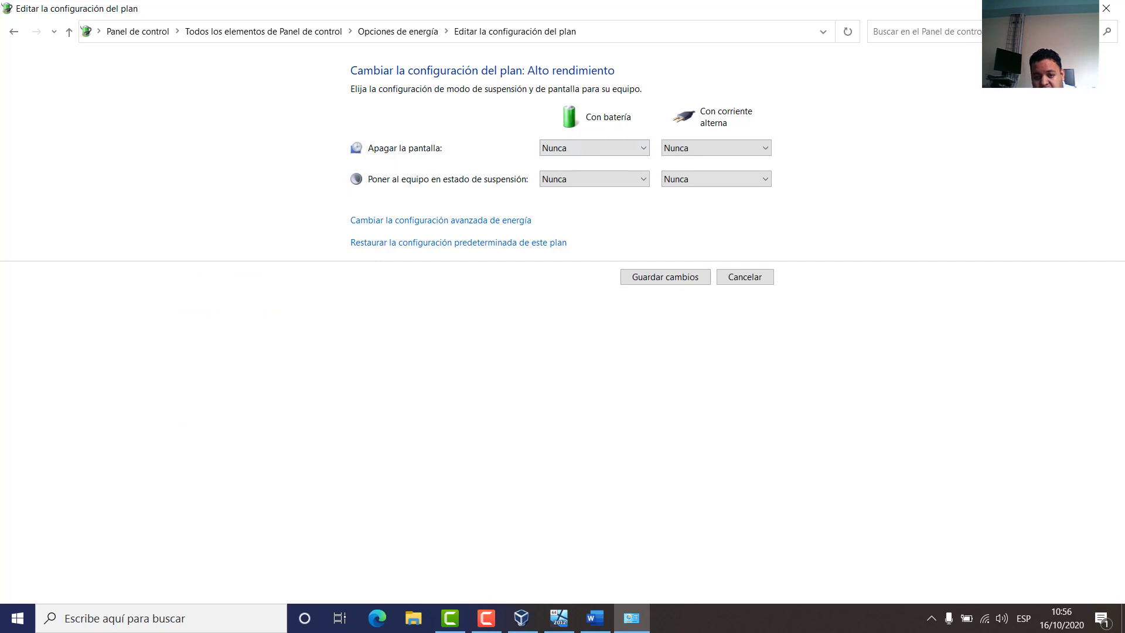
pyautogui.click(1107, 9)
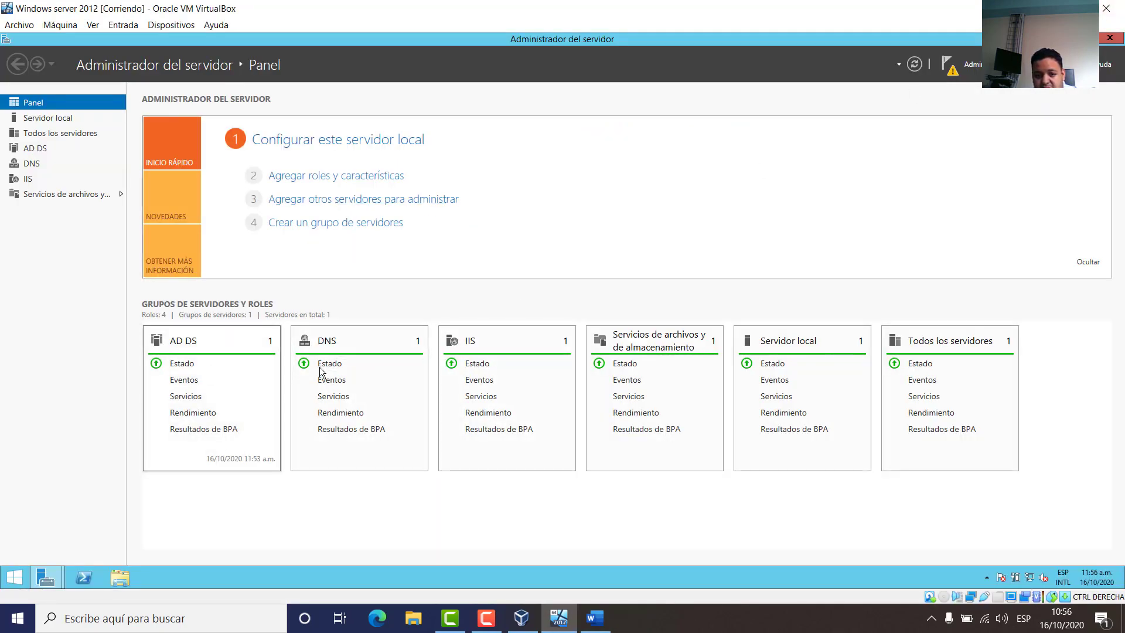
# Dismiss the feature installation notification, start promoting this server to a domain controller and reposition the configuration wizard.
pyautogui.click(953, 68)
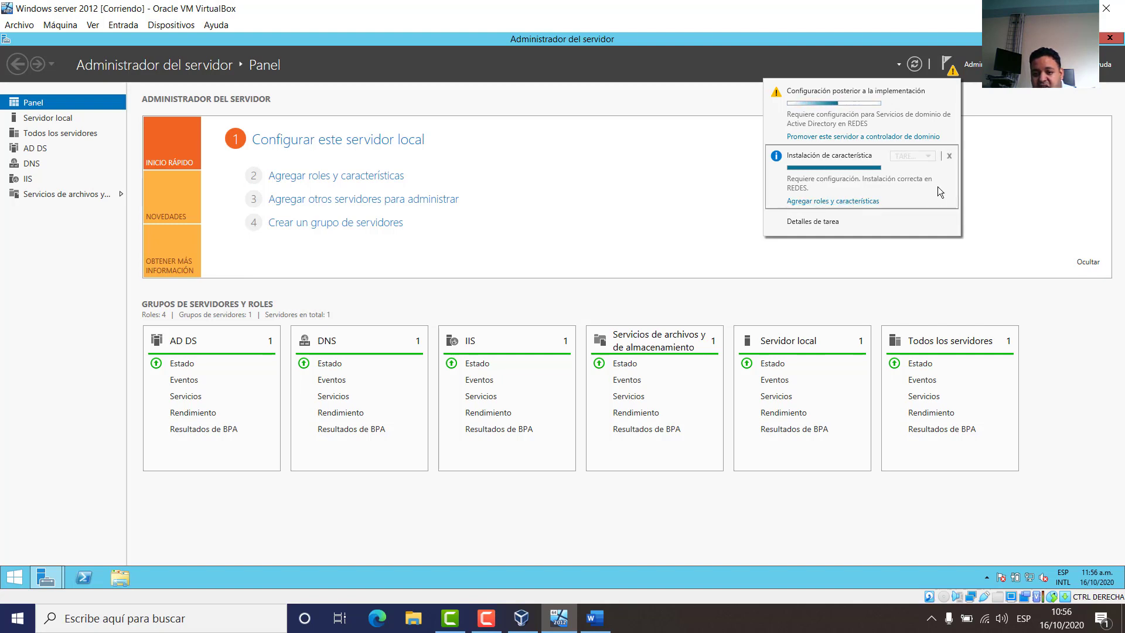
pyautogui.click(949, 156)
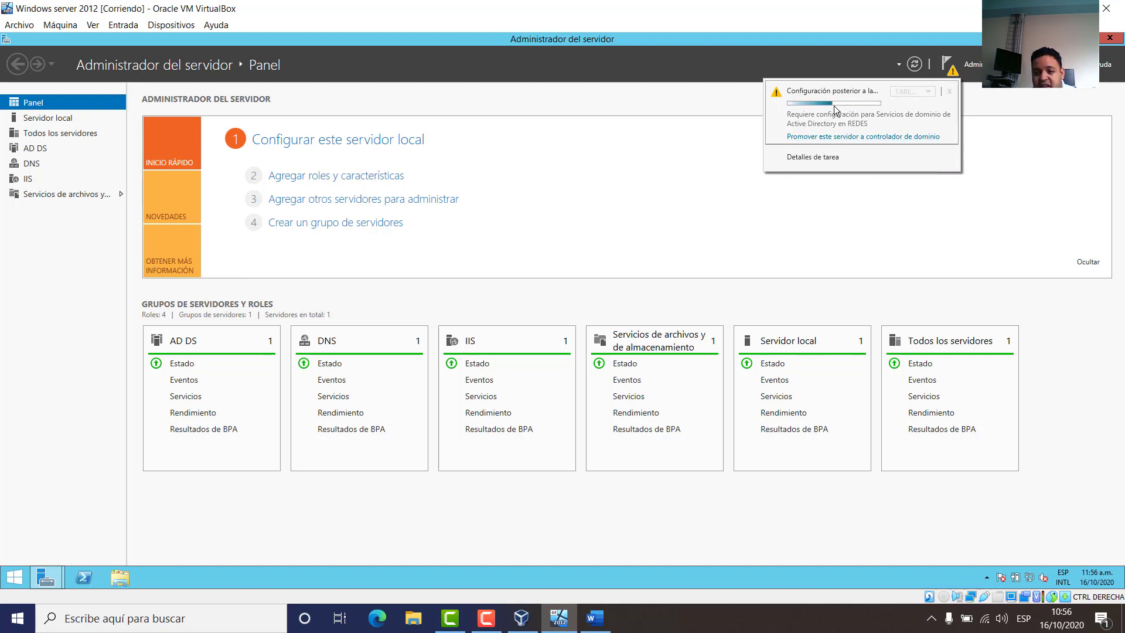
pyautogui.click(47, 577)
pyautogui.click(194, 514)
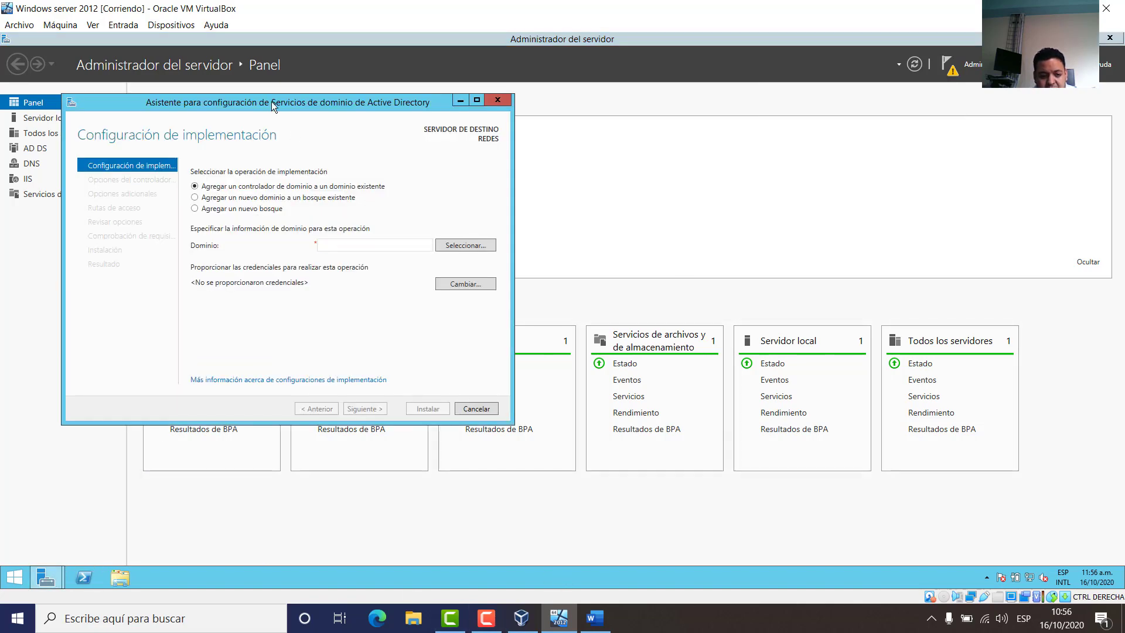
pyautogui.moveTo(272, 101); pyautogui.dragTo(542, 211)
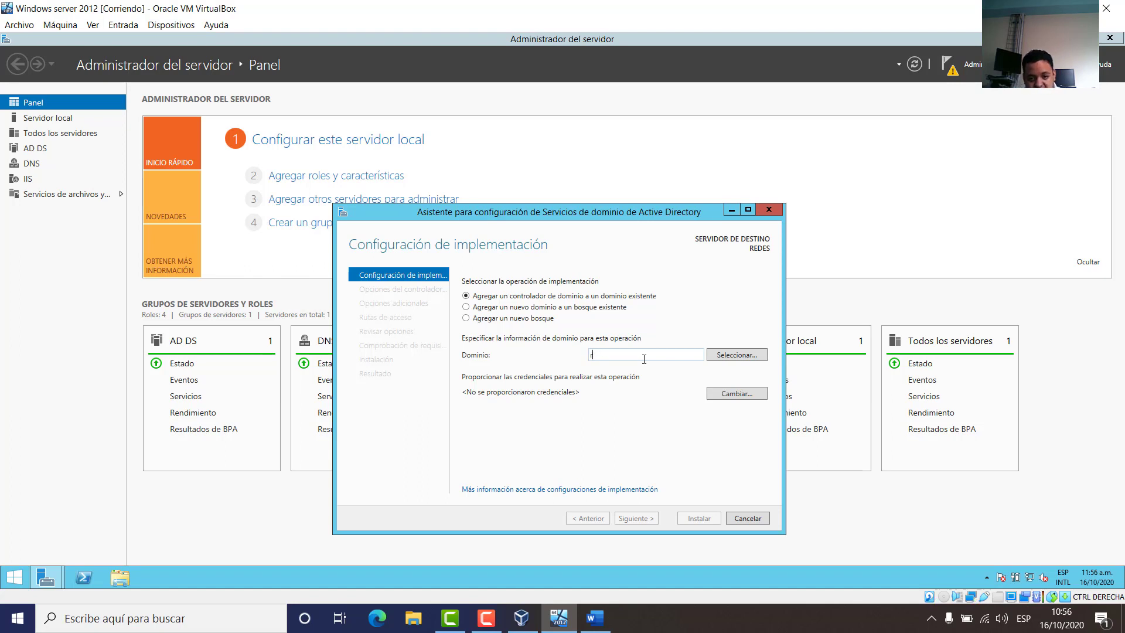
# Choose to add a new forest with the root domain name REDES.LOCAL and continue to the domain controller options.
pyautogui.write('REDES')
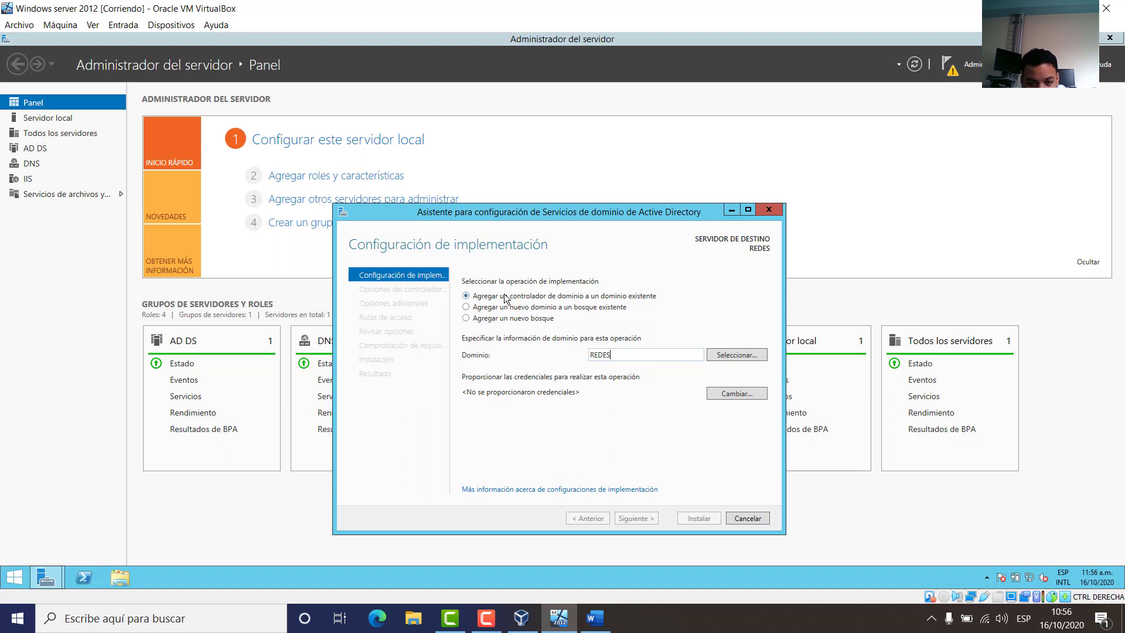
pyautogui.click(466, 319)
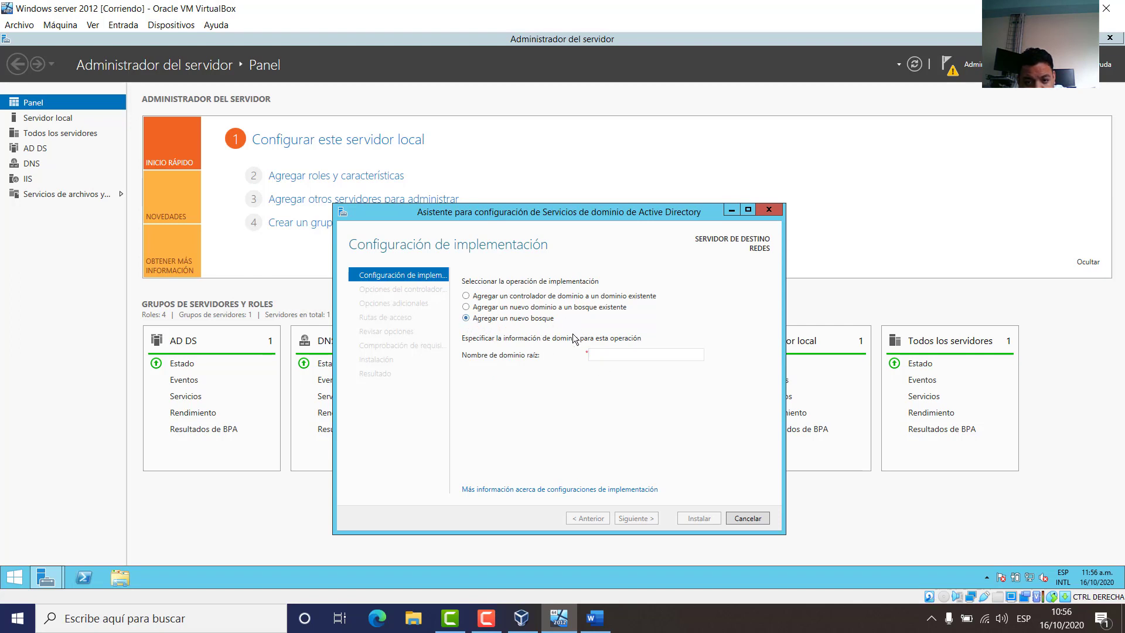
pyautogui.click(616, 353)
pyautogui.write('REDES.LOCAL')
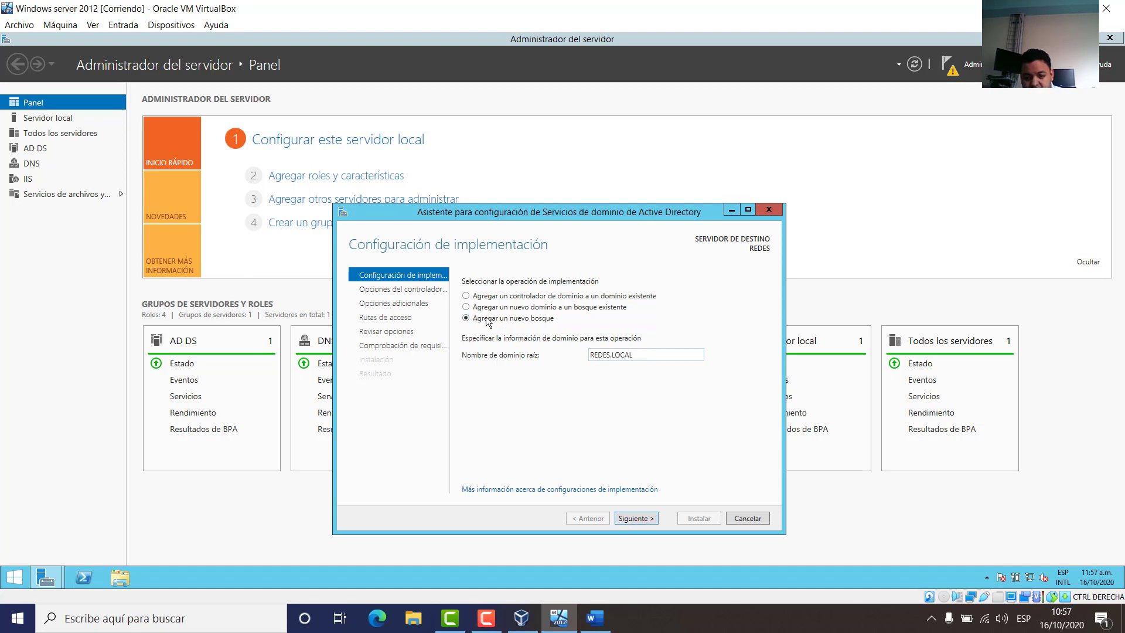
pyautogui.click(635, 519)
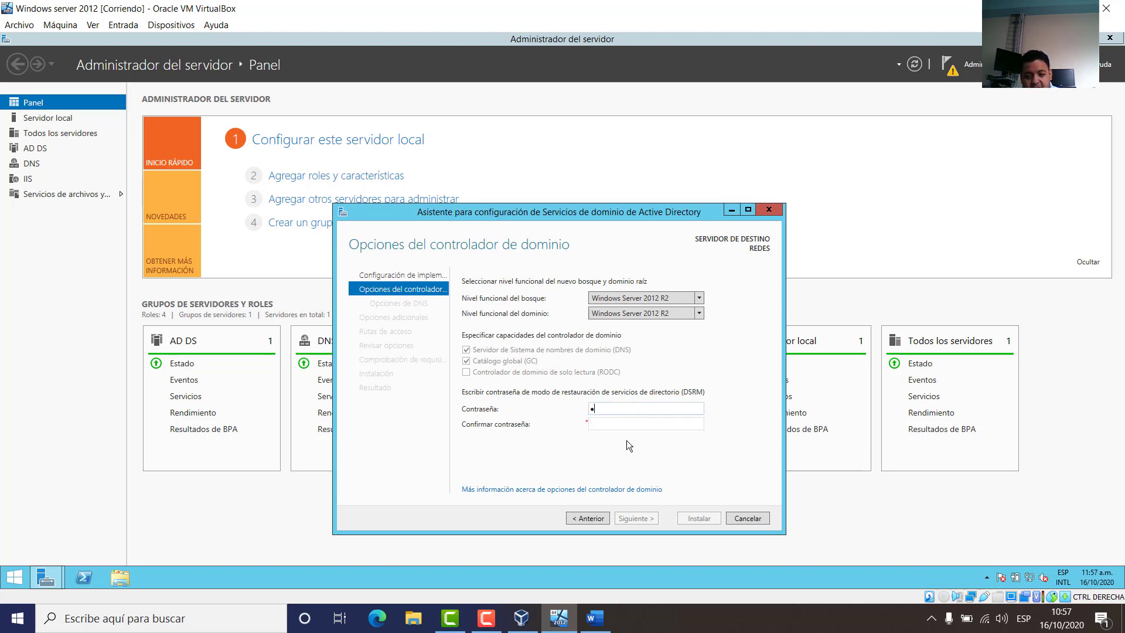
# Try to continue from the domain controller options with a two-character DSRM password entered and confirmed.
pyautogui.write('a')
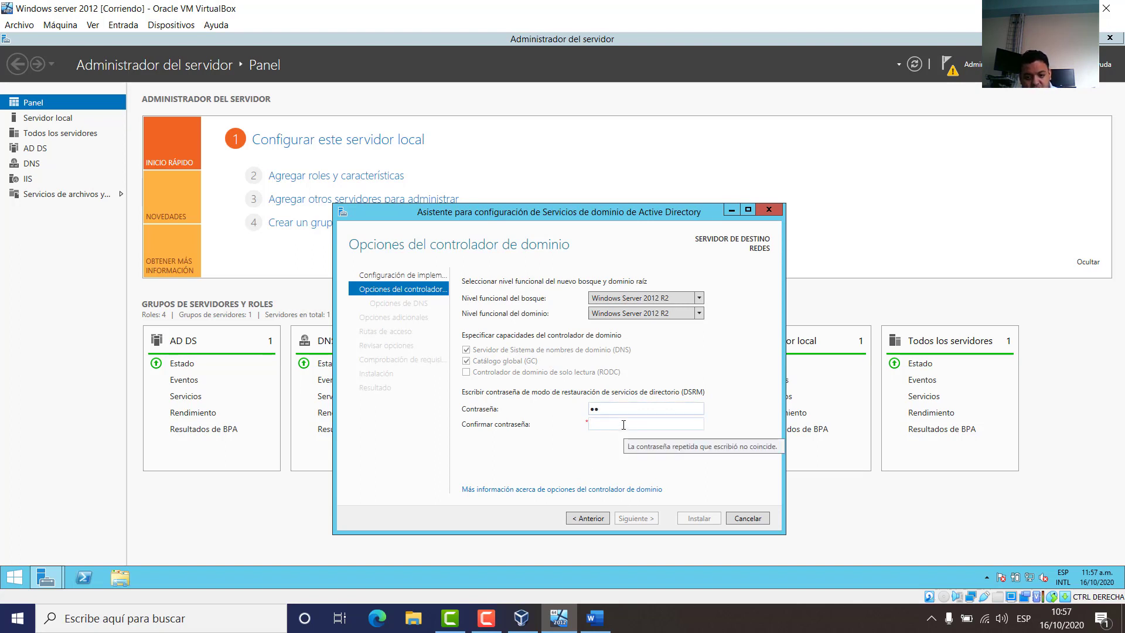
pyautogui.click(623, 423)
pyautogui.write('aa')
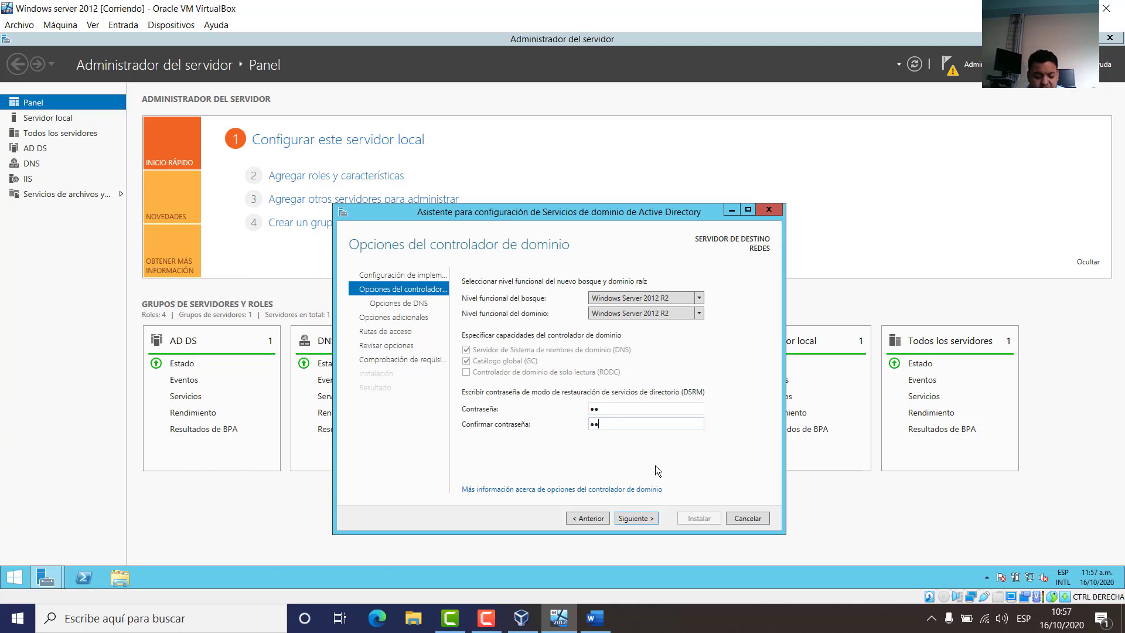
pyautogui.click(631, 518)
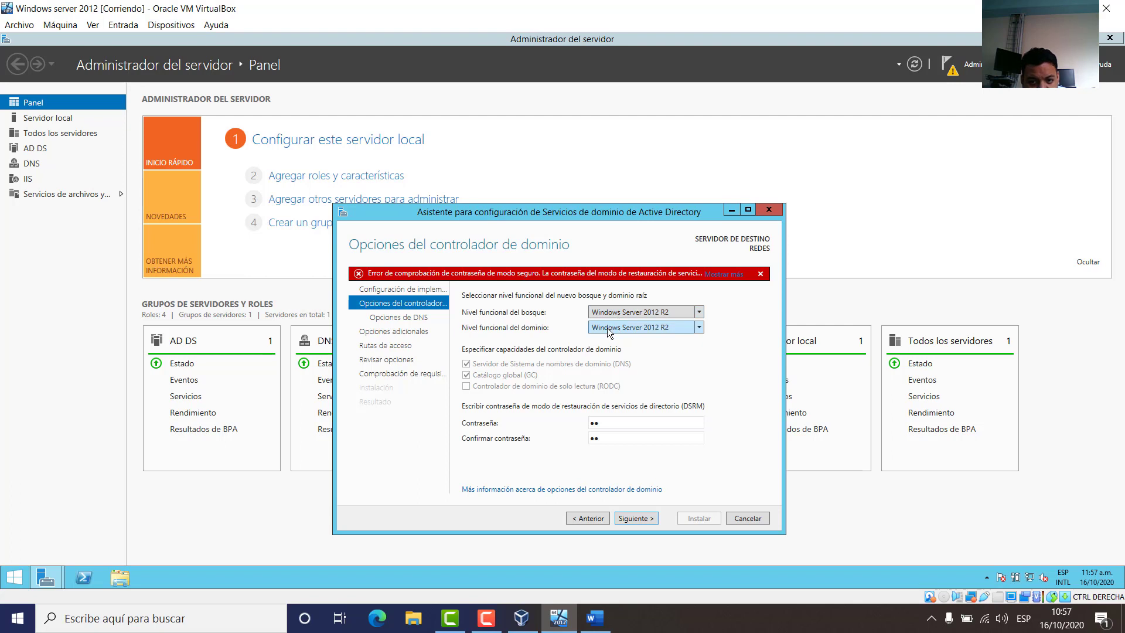
# Try to replace the DSRM password and its confirmation with a longer one, and clear both entries.
pyautogui.click(620, 423)
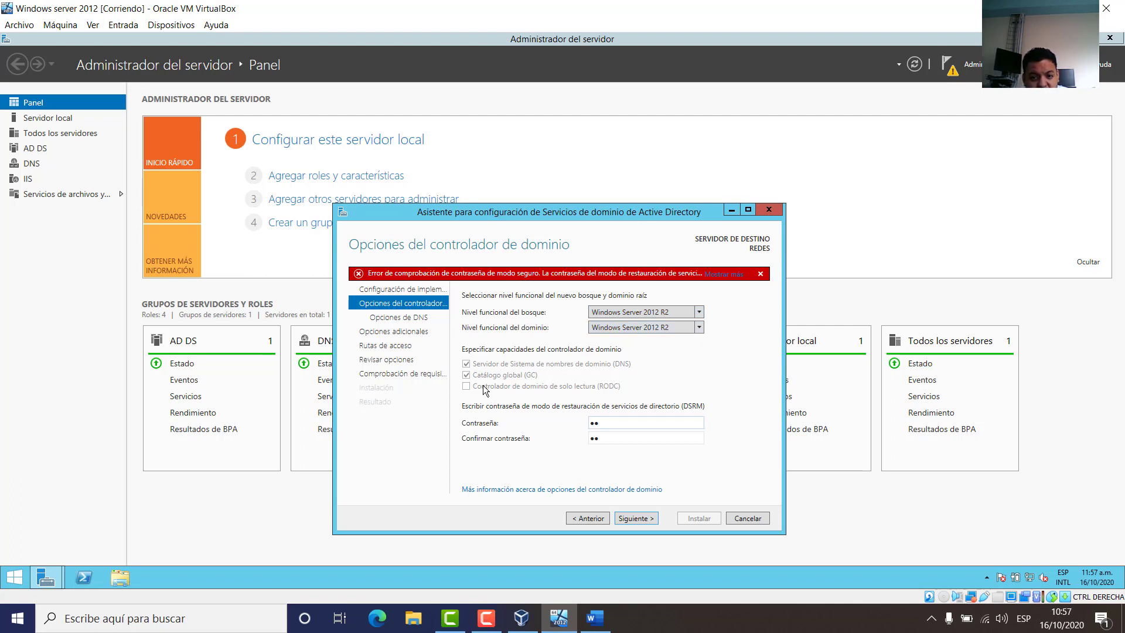
pyautogui.moveTo(606, 423); pyautogui.dragTo(556, 425)
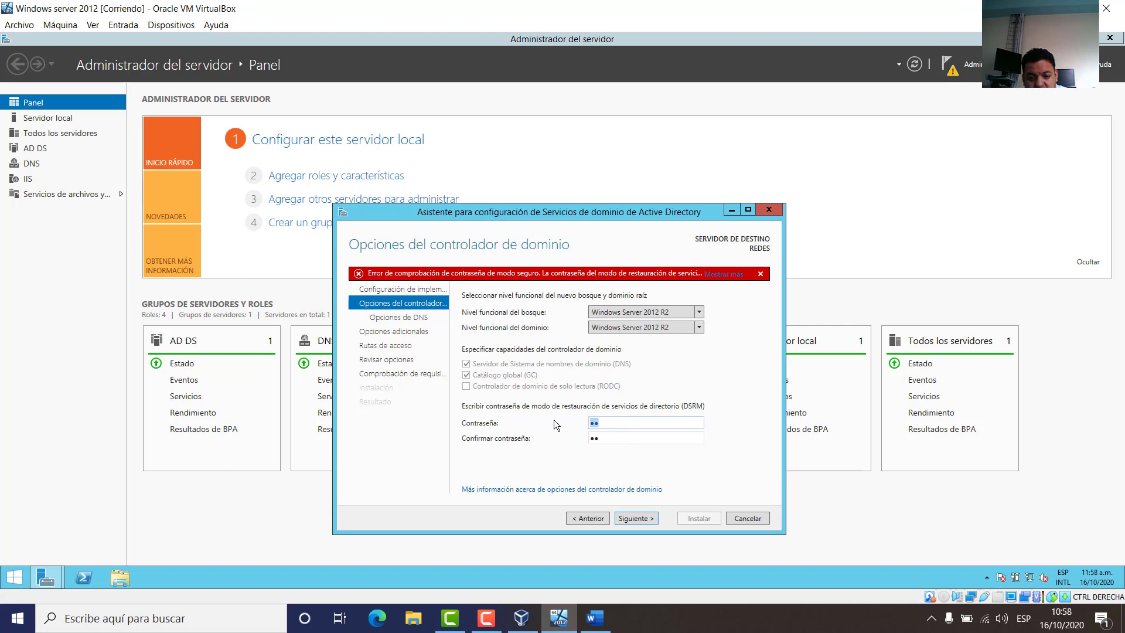
pyautogui.write('*******')
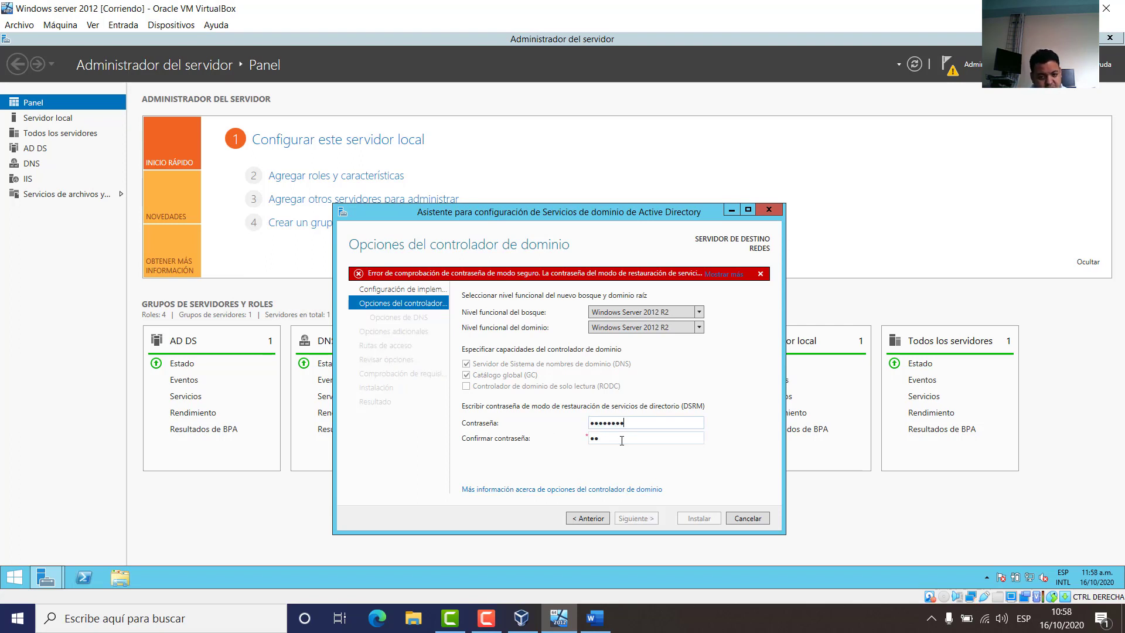
pyautogui.moveTo(622, 440); pyautogui.dragTo(526, 439)
pyautogui.write('*****')
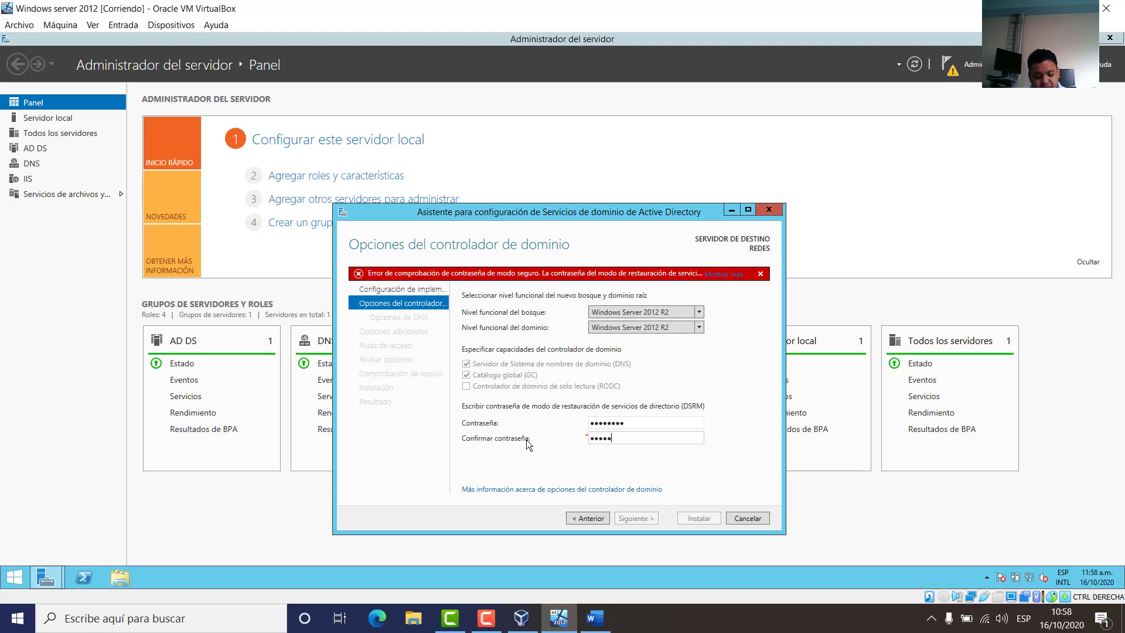
pyautogui.write('**')
pyautogui.press('BackSpace')
pyautogui.press('BackSpace')
pyautogui.press('BackSpace')
pyautogui.press('BackSpace')
pyautogui.press('BackSpace')
pyautogui.press('BackSpace')
pyautogui.press('BackSpace')
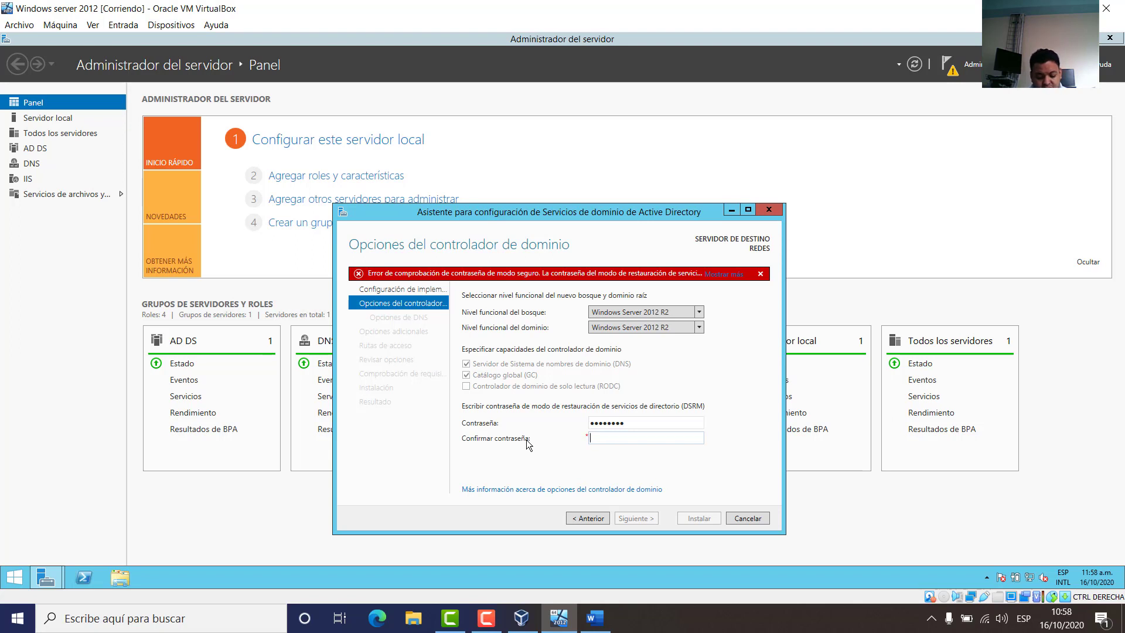
pyautogui.hotkey('shift', 'Tab')
pyautogui.press('BackSpace')
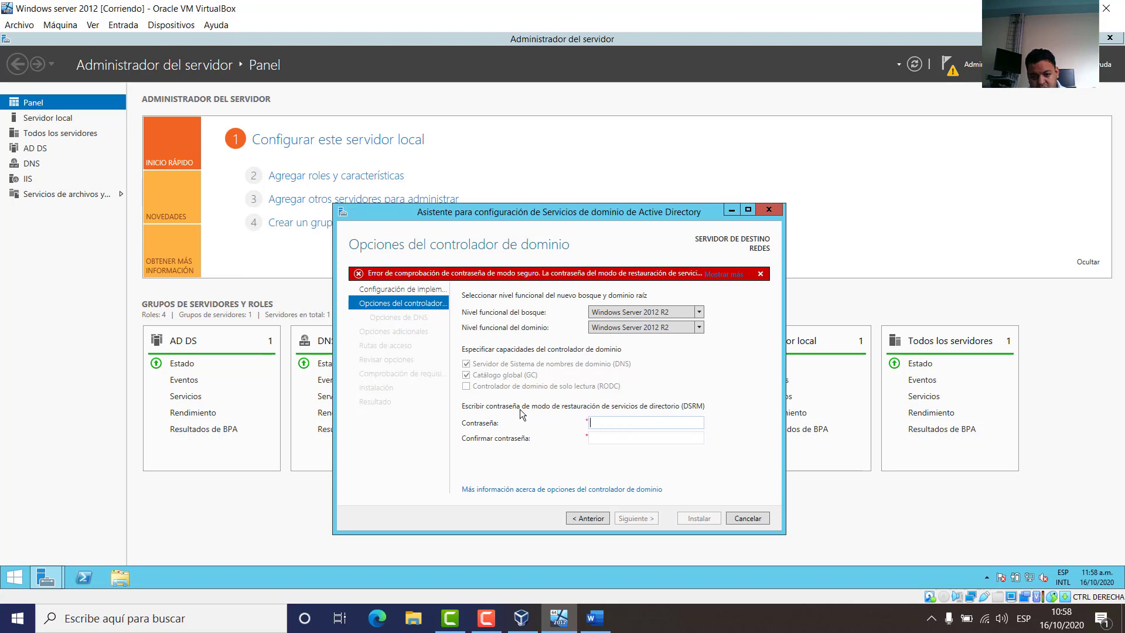
# Enter and confirm the DSRM password, and continue past the DNS options without a delegation to the additional options.
pyautogui.write('********')
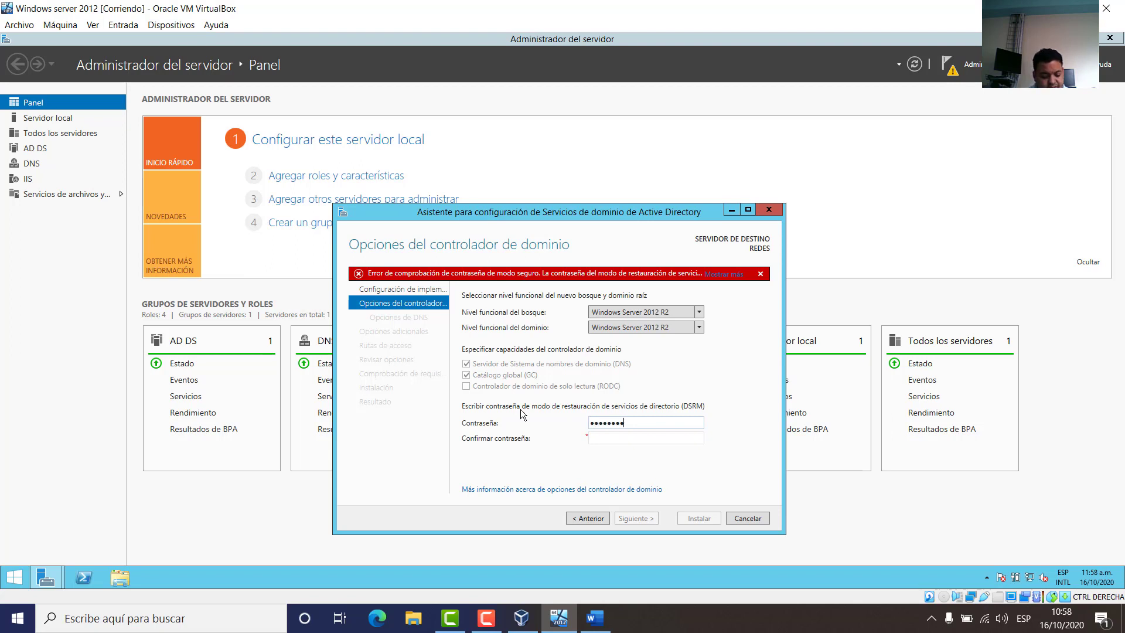
pyautogui.write('***')
pyautogui.hotkey('ctrl', 'a')
pyautogui.write('*')
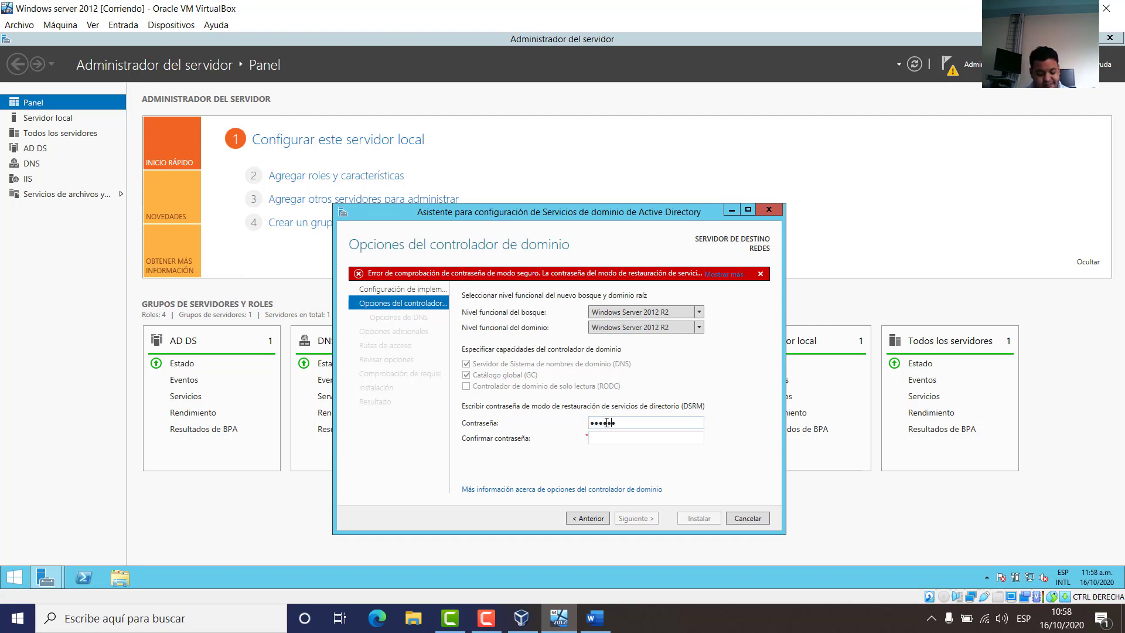
pyautogui.click(607, 441)
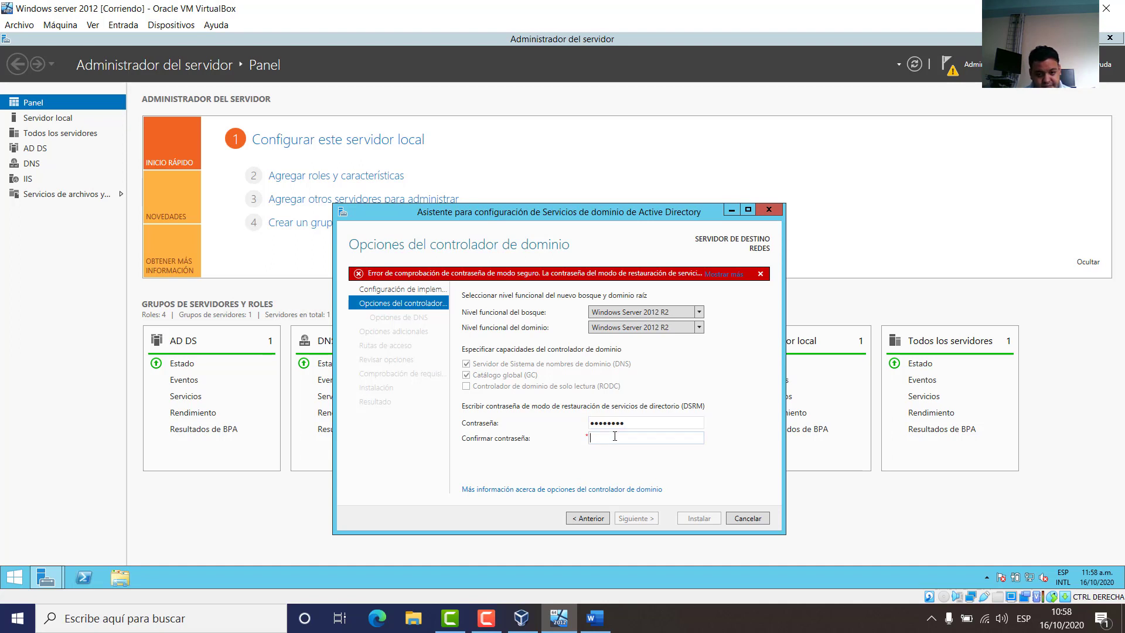
pyautogui.write('*****')
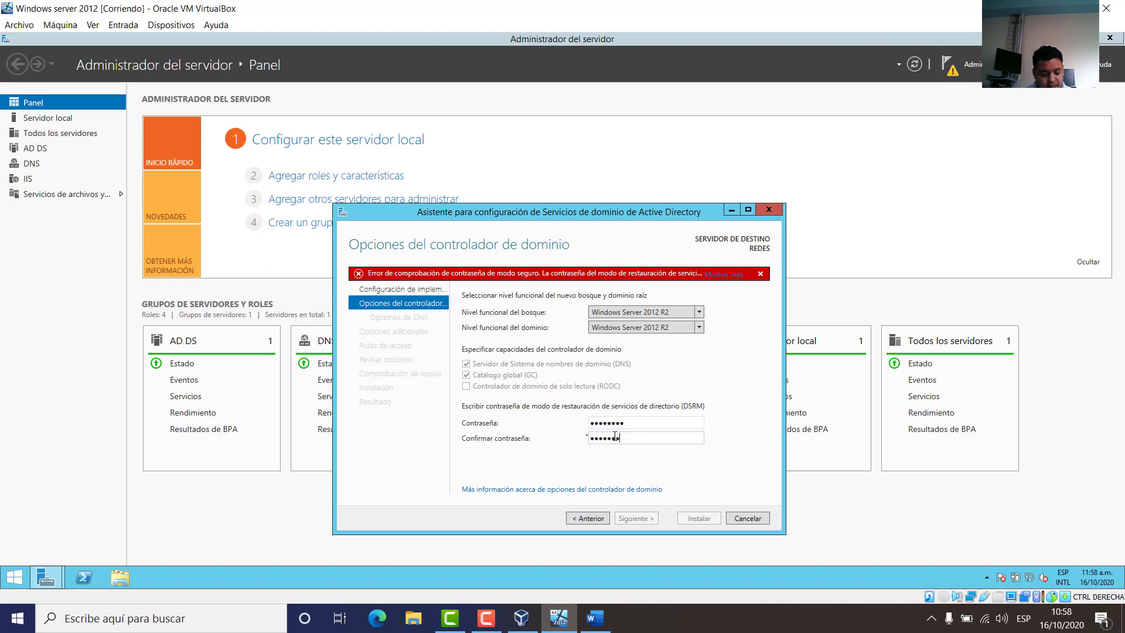
pyautogui.click(633, 518)
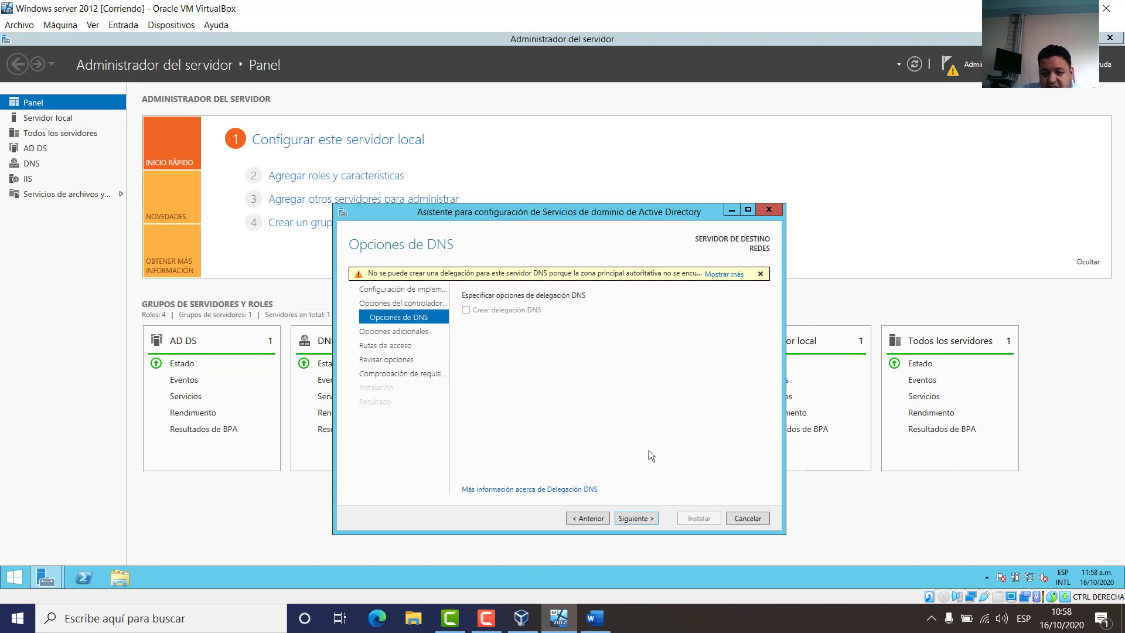
pyautogui.click(627, 516)
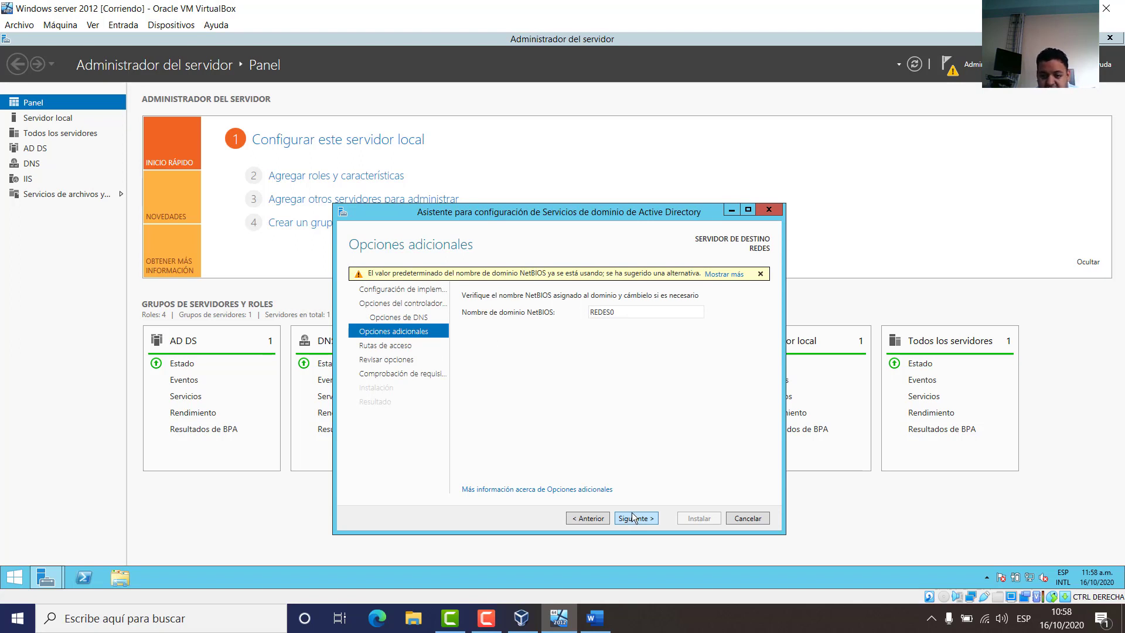
# Accept the suggested NetBIOS name REDES0 and default AD DS folder paths, then start the domain controller installation.
pyautogui.click(635, 517)
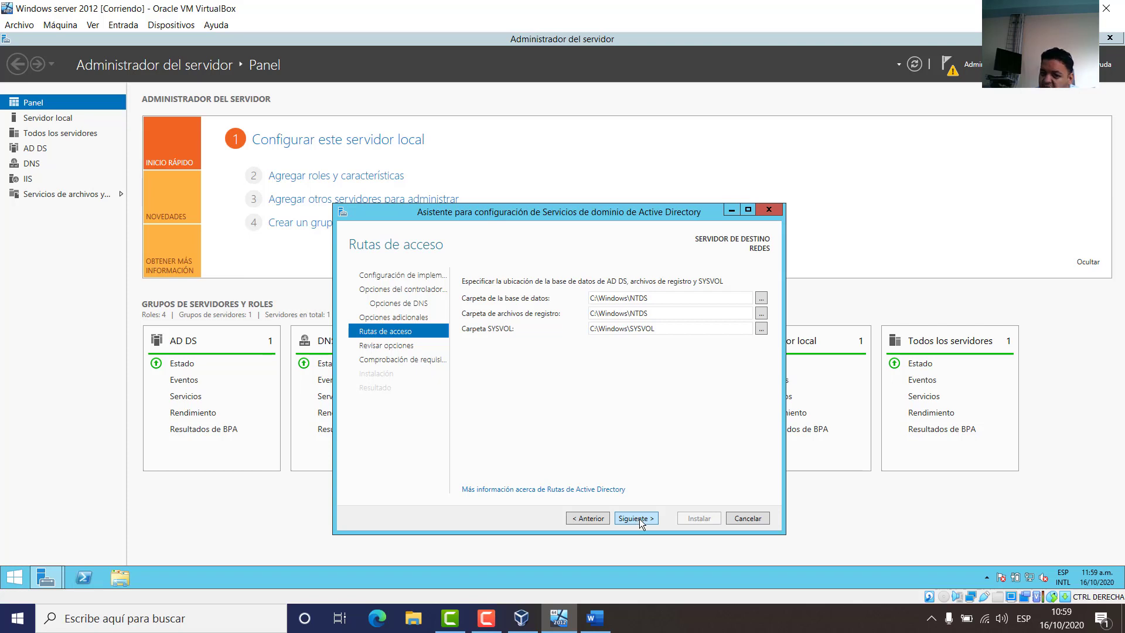
pyautogui.click(639, 518)
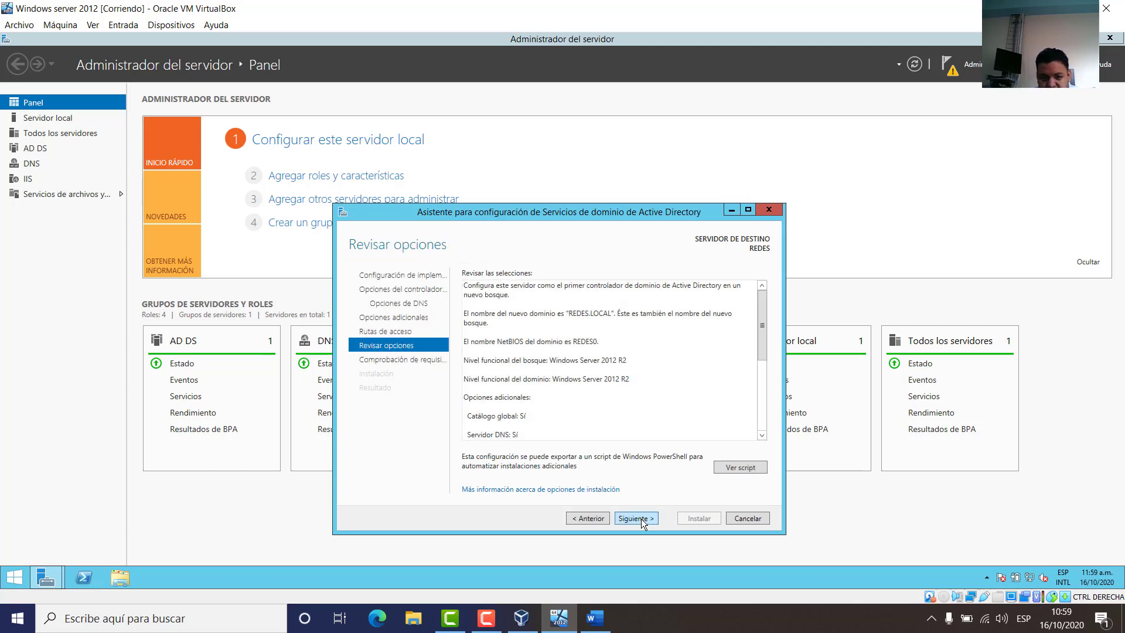
pyautogui.click(641, 518)
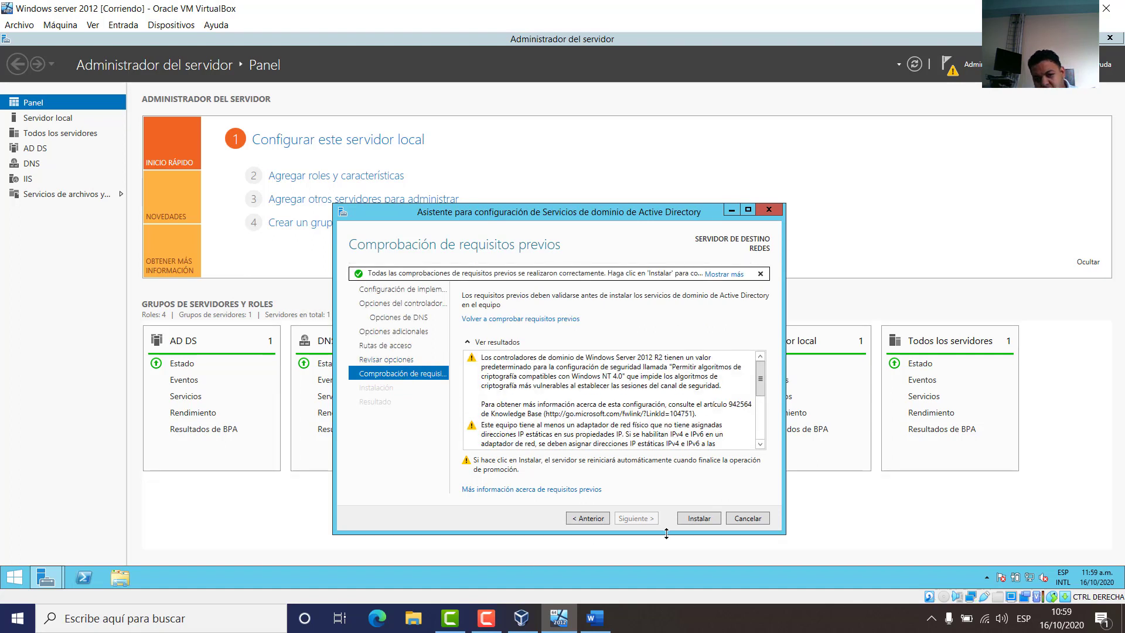
pyautogui.click(701, 519)
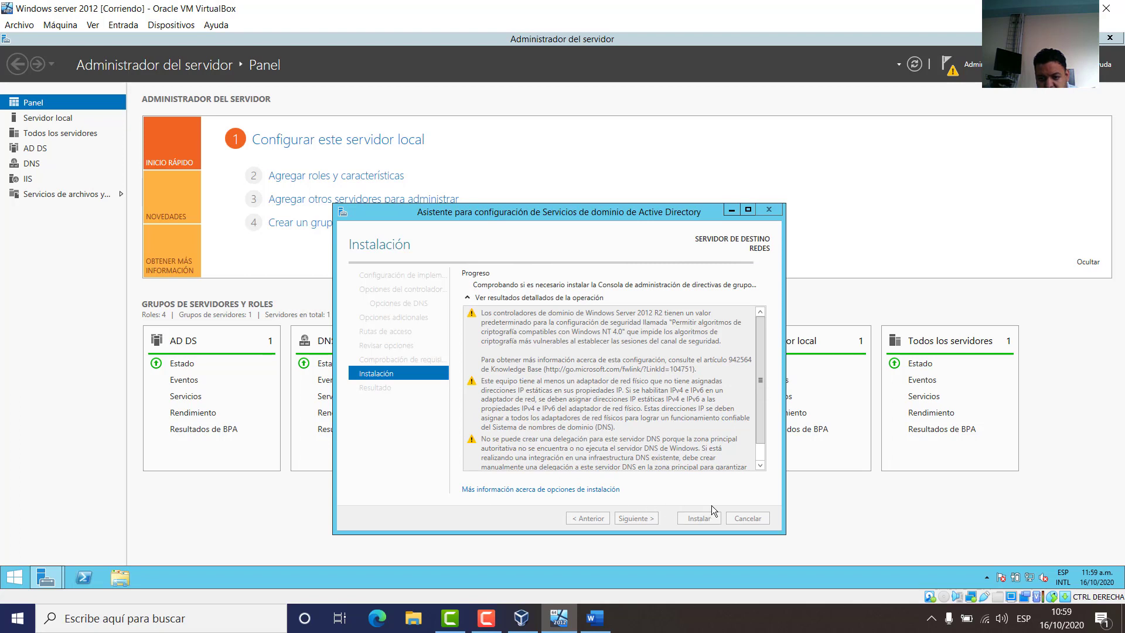
# Examine the AD DS services detail view on the Server Manager dashboard and close it.
pyautogui.click(495, 620)
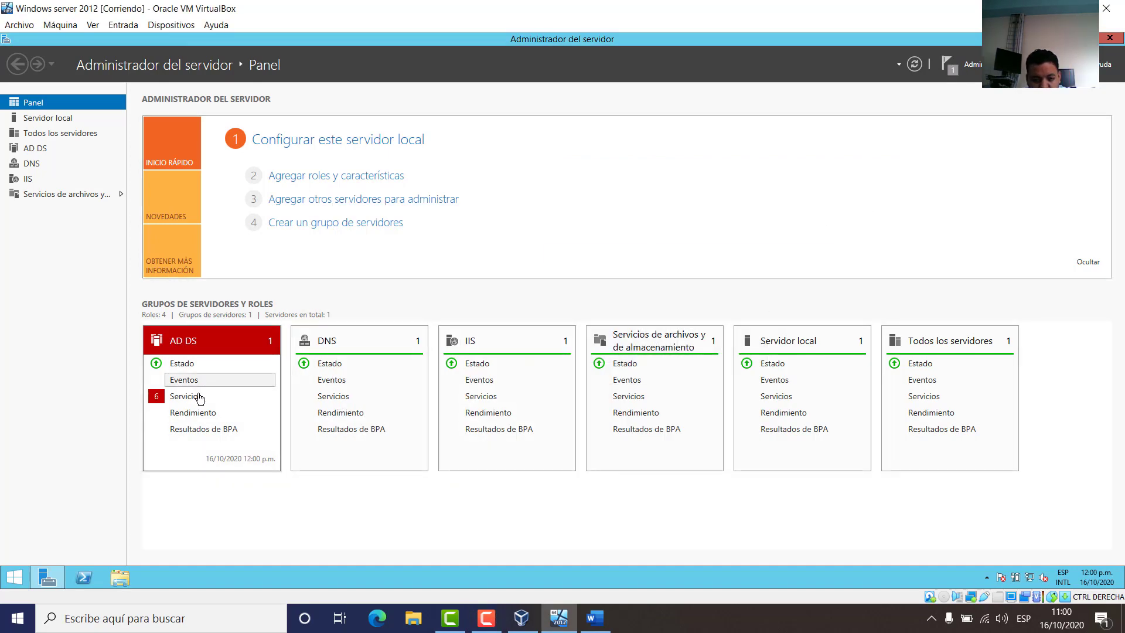
pyautogui.click(192, 400)
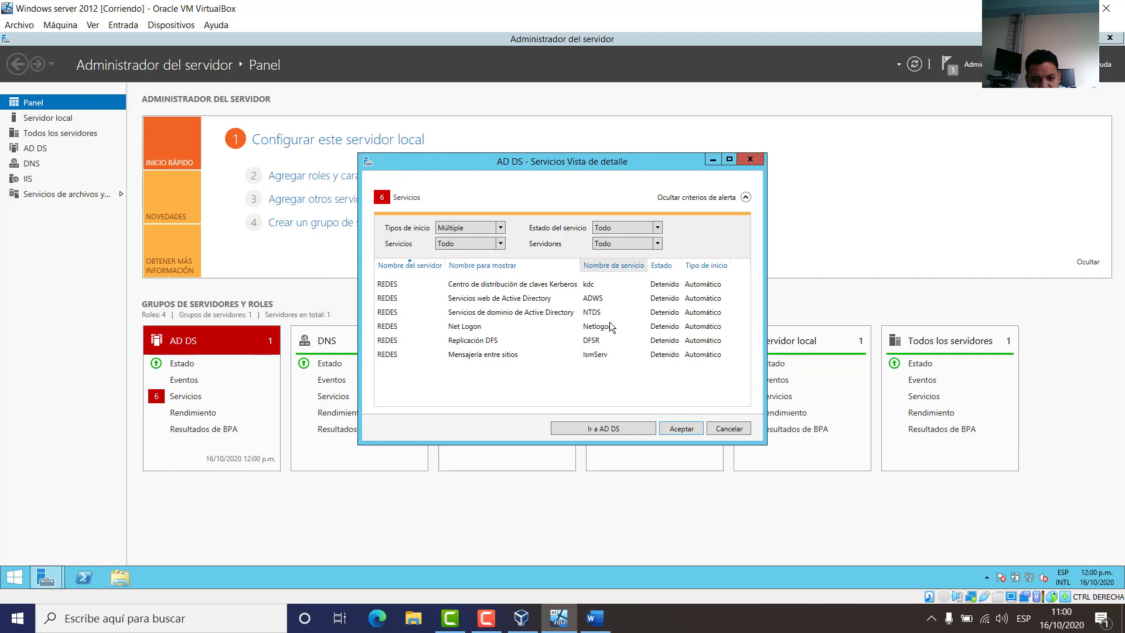
pyautogui.click(683, 428)
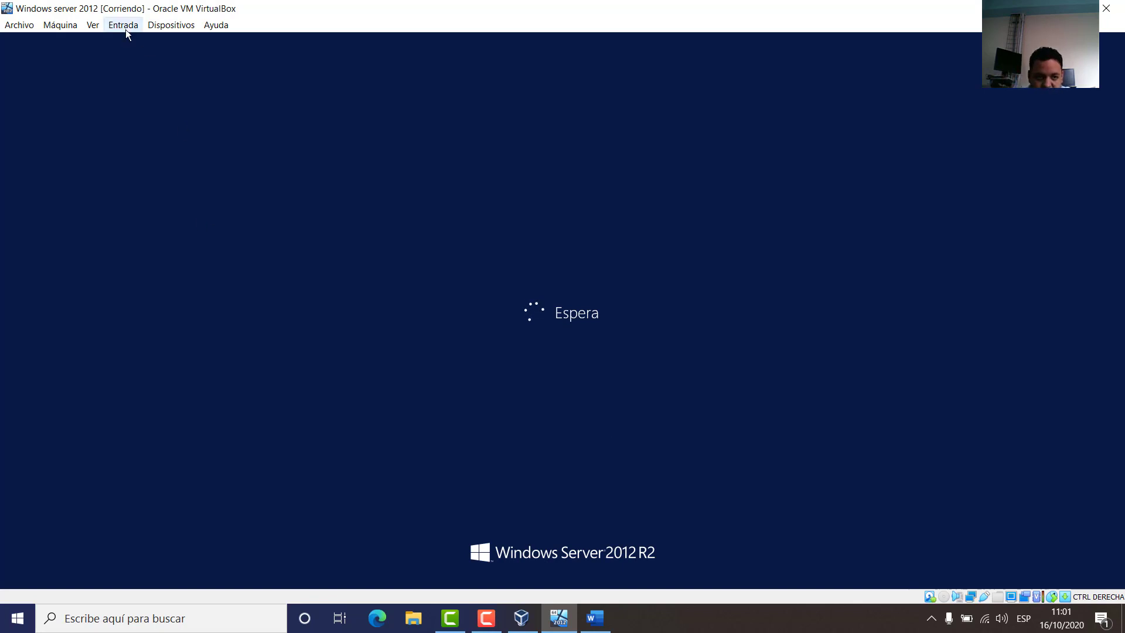
pyautogui.click(159, 26)
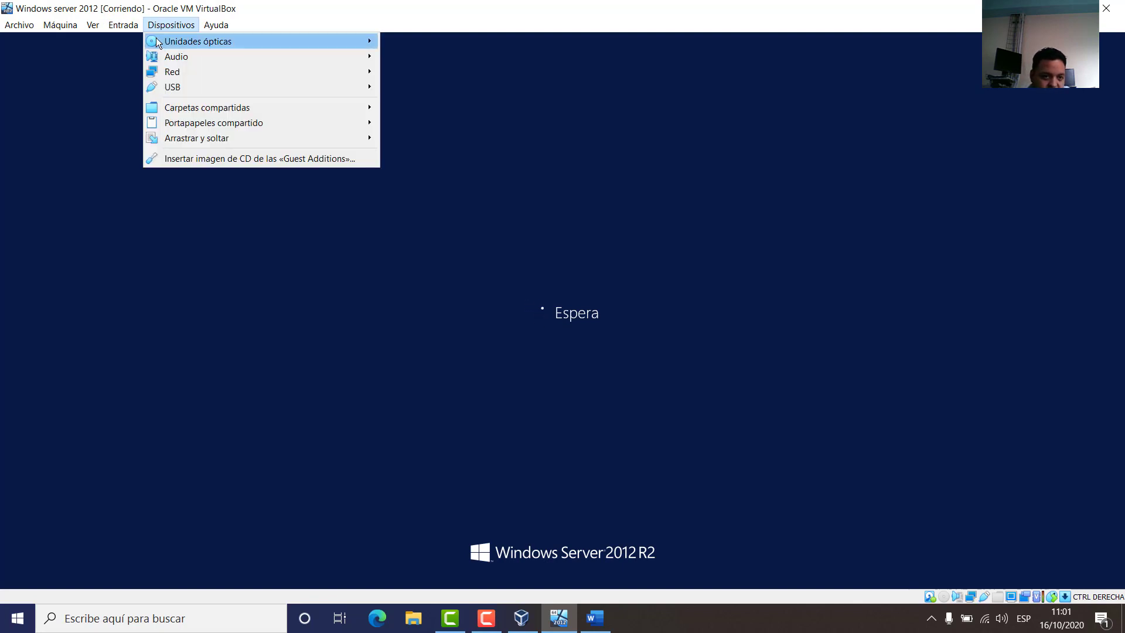
pyautogui.moveTo(123, 25)
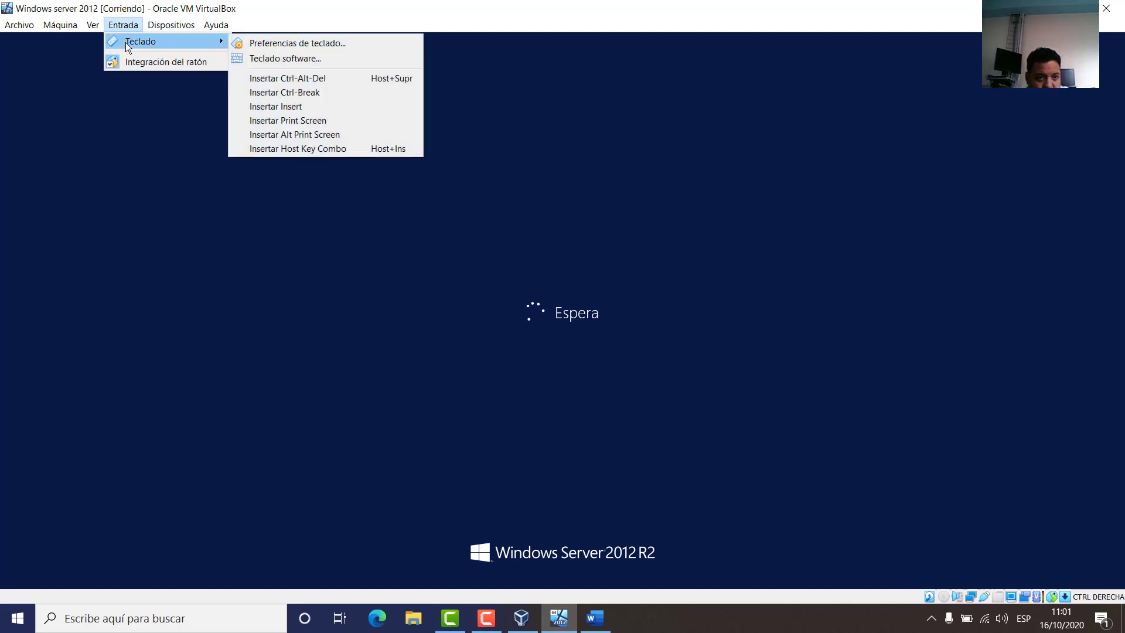
pyautogui.click(125, 23)
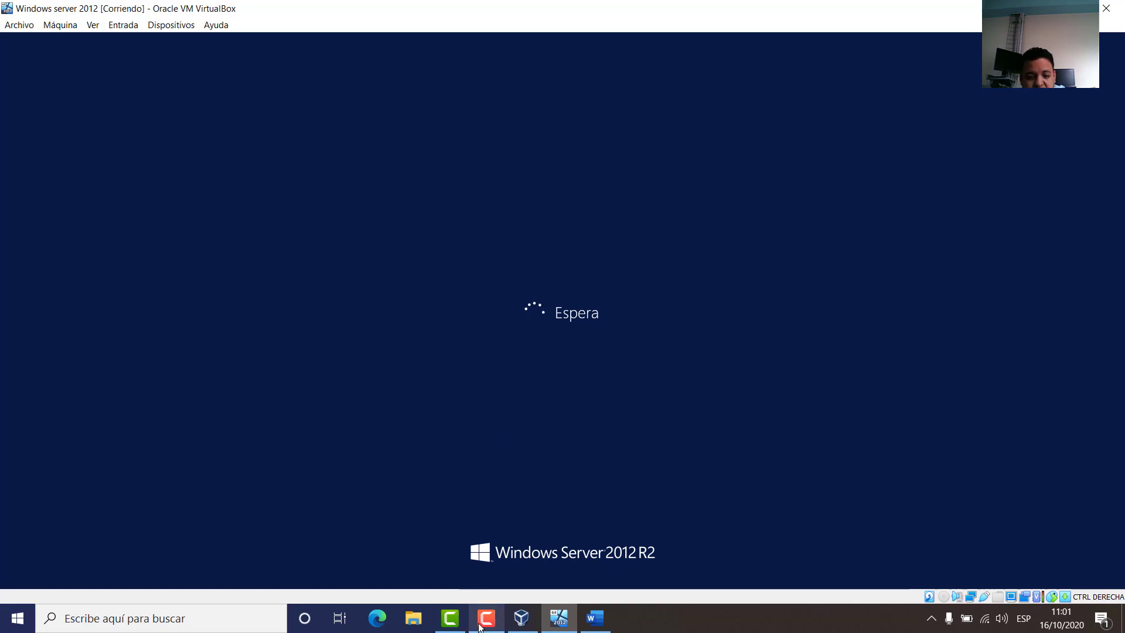
pyautogui.moveTo(480, 625)
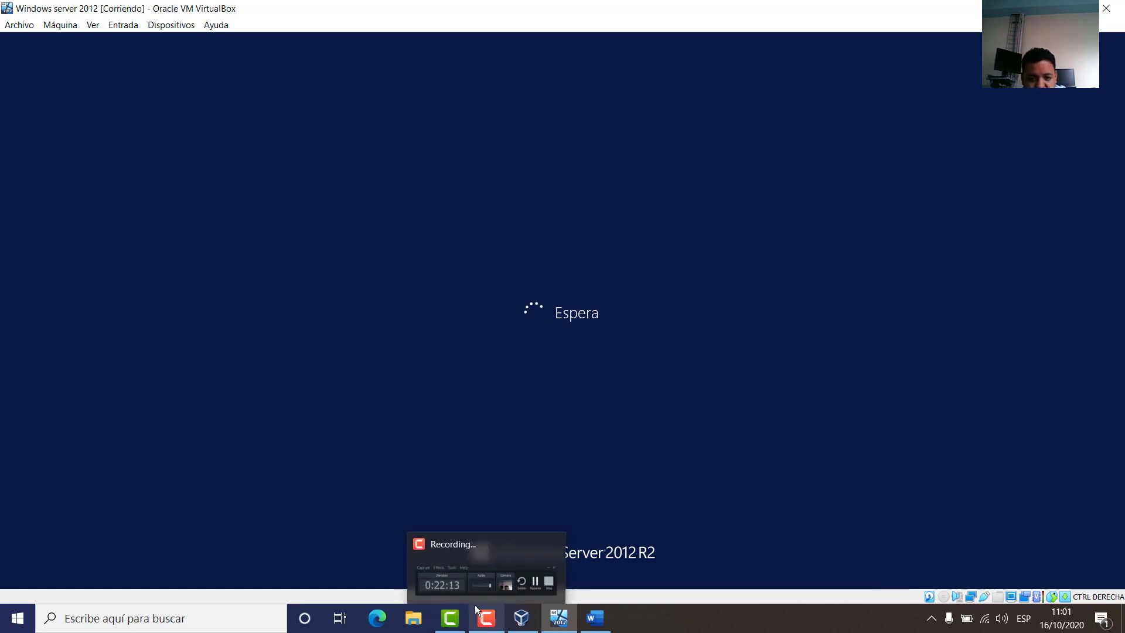
pyautogui.click(481, 624)
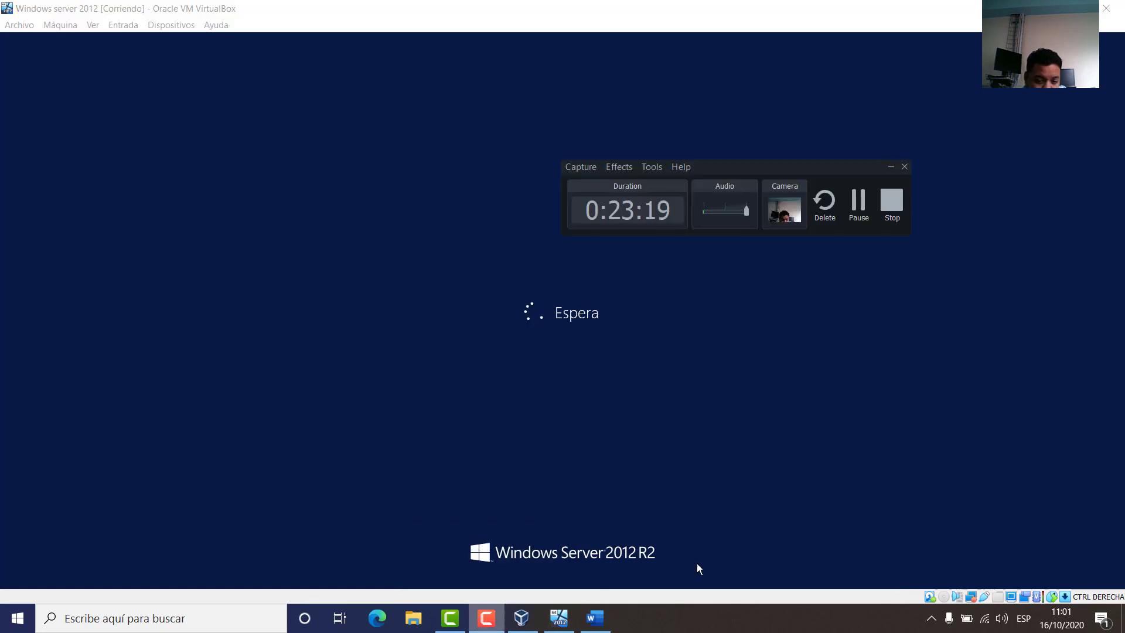
pyautogui.click(860, 204)
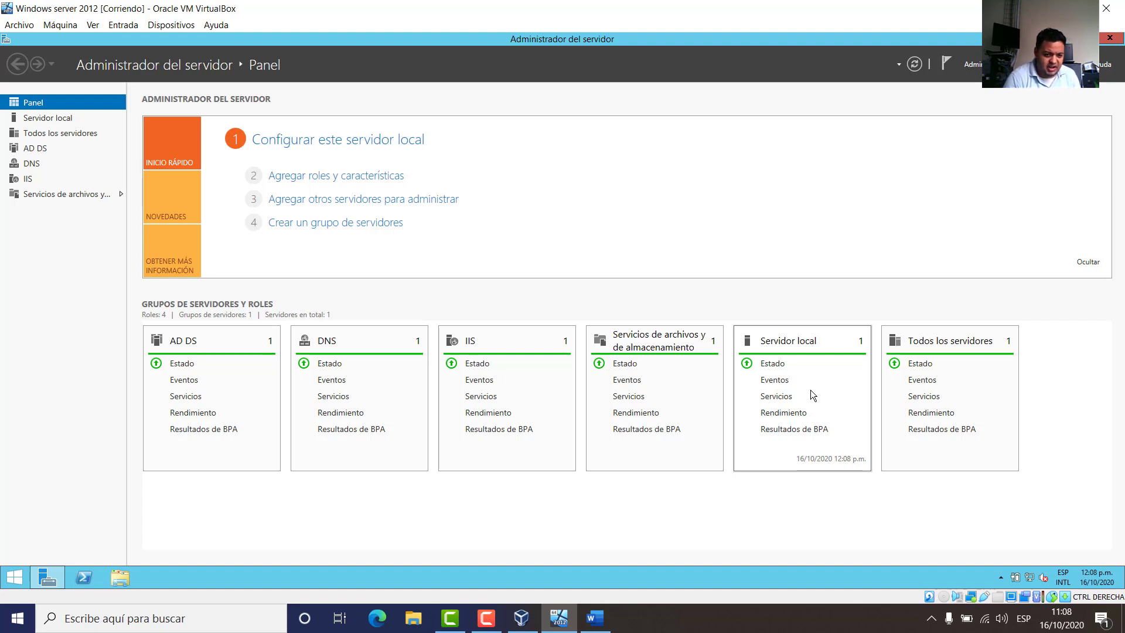
# Launch the administrative tool Usuarios y equipos de Active Directory on the server.
pyautogui.click(974, 63)
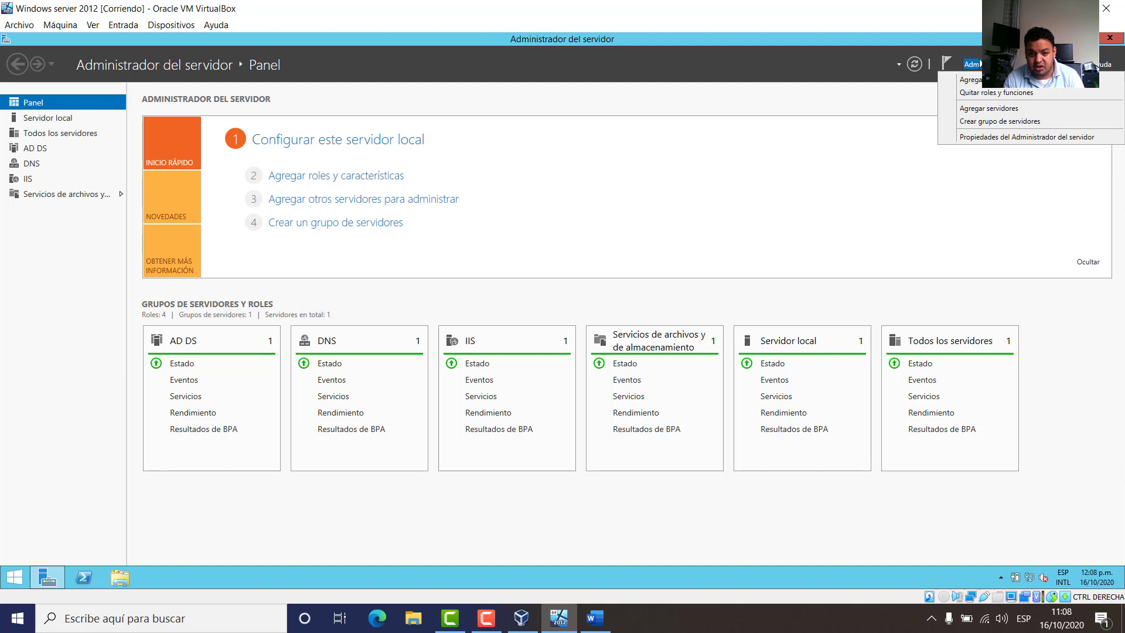
pyautogui.click(1013, 64)
pyautogui.click(1014, 64)
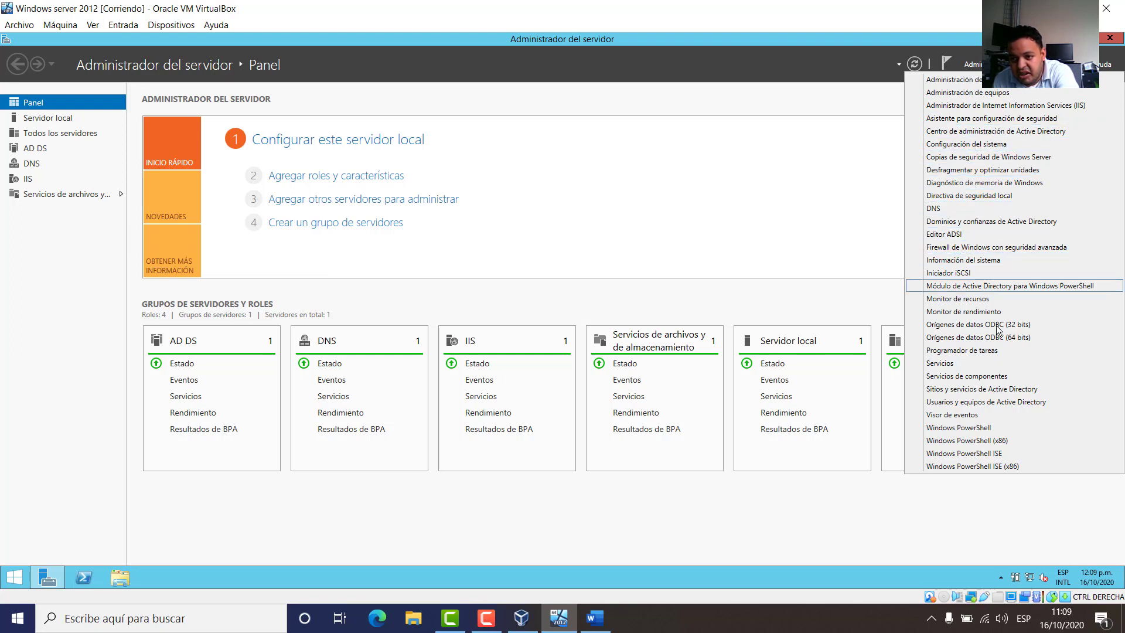
pyautogui.click(978, 404)
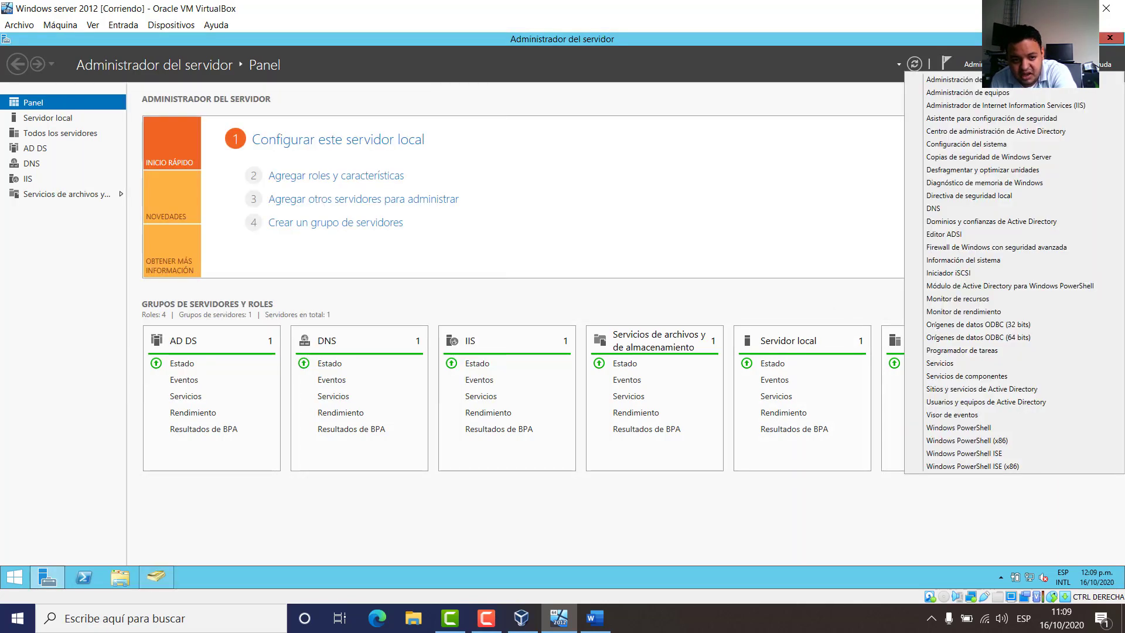
pyautogui.click(759, 100)
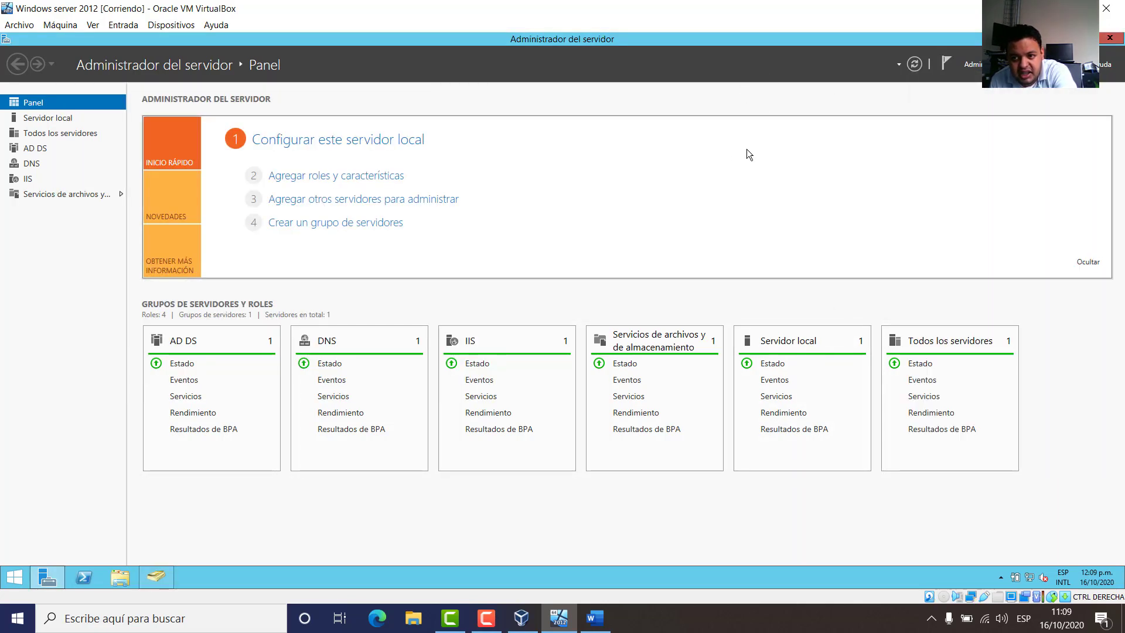
# Open Administrador de Internet Information Services (IIS) in a maximized window and select the REDES server.
pyautogui.click(1034, 63)
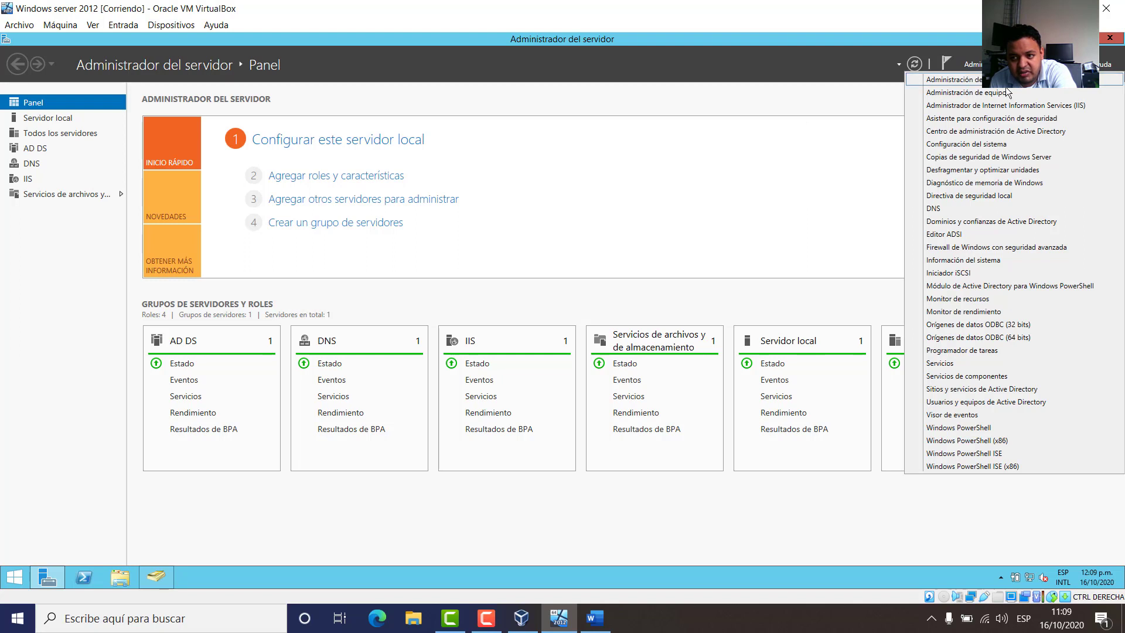
pyautogui.click(977, 106)
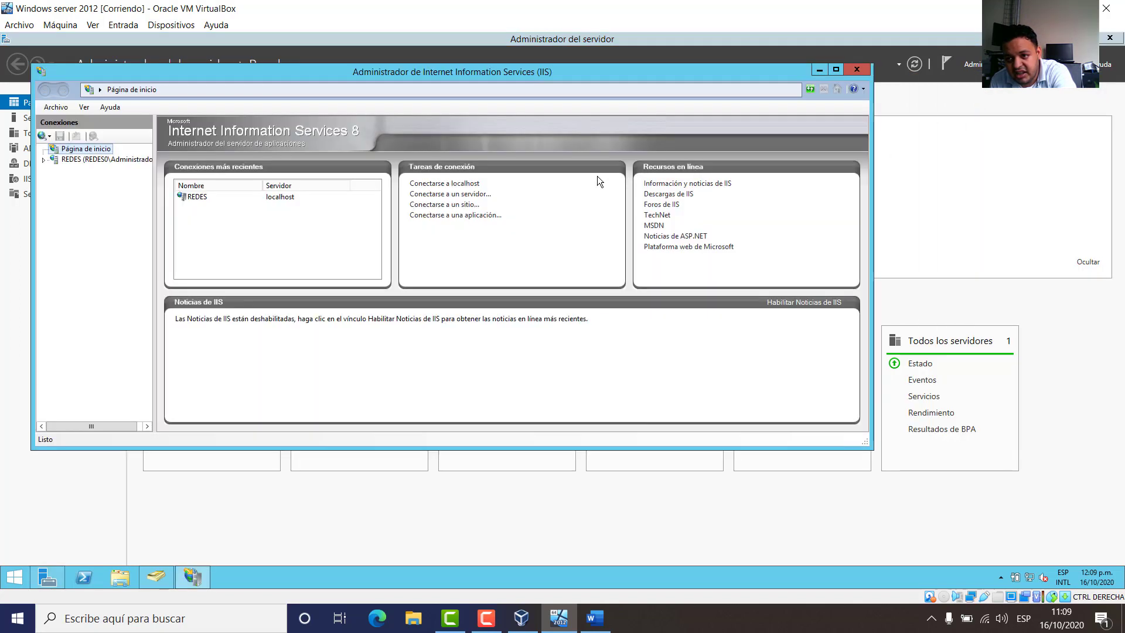
pyautogui.click(834, 73)
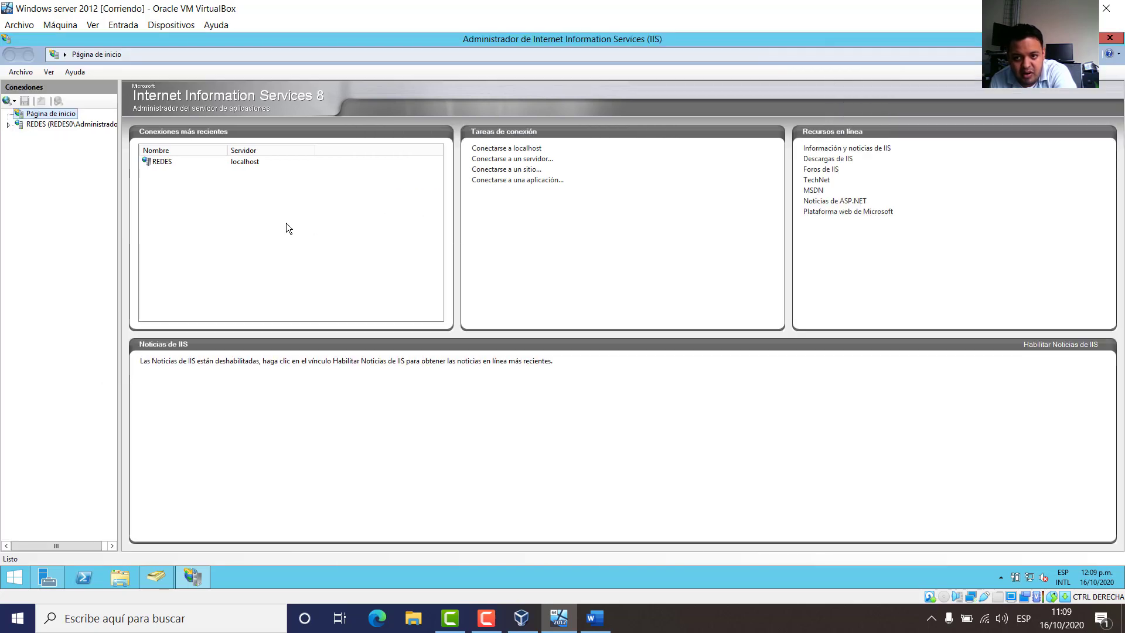
pyautogui.click(41, 124)
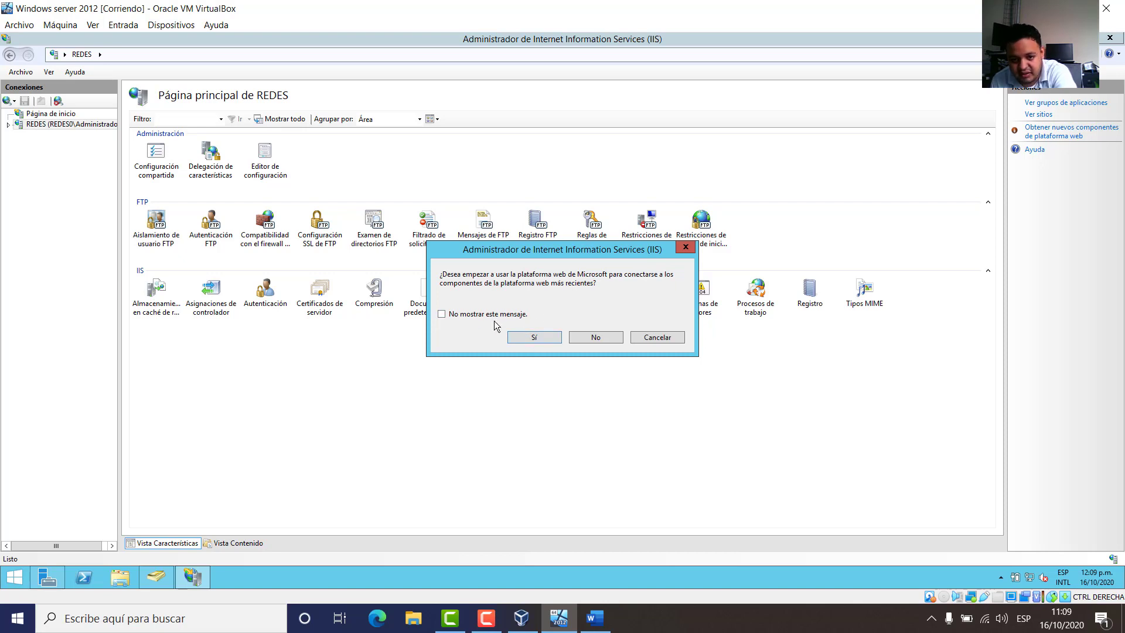
# Agree to use the Microsoft web platform with the message suppressed, and open the REDES server's application groups.
pyautogui.click(478, 313)
pyautogui.click(533, 337)
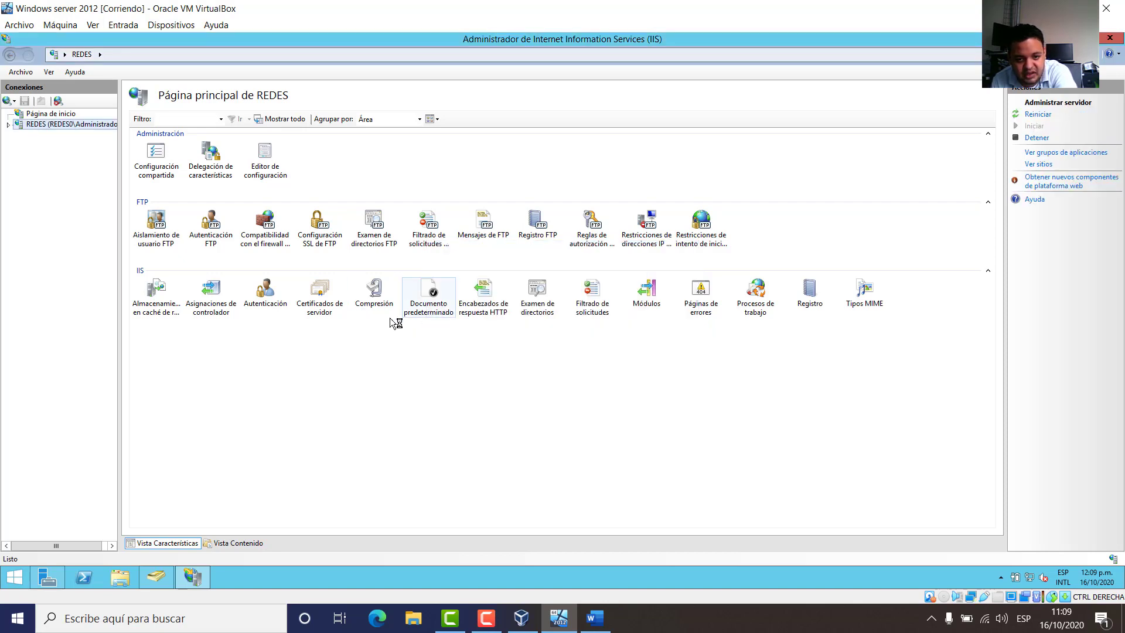
pyautogui.click(8, 124)
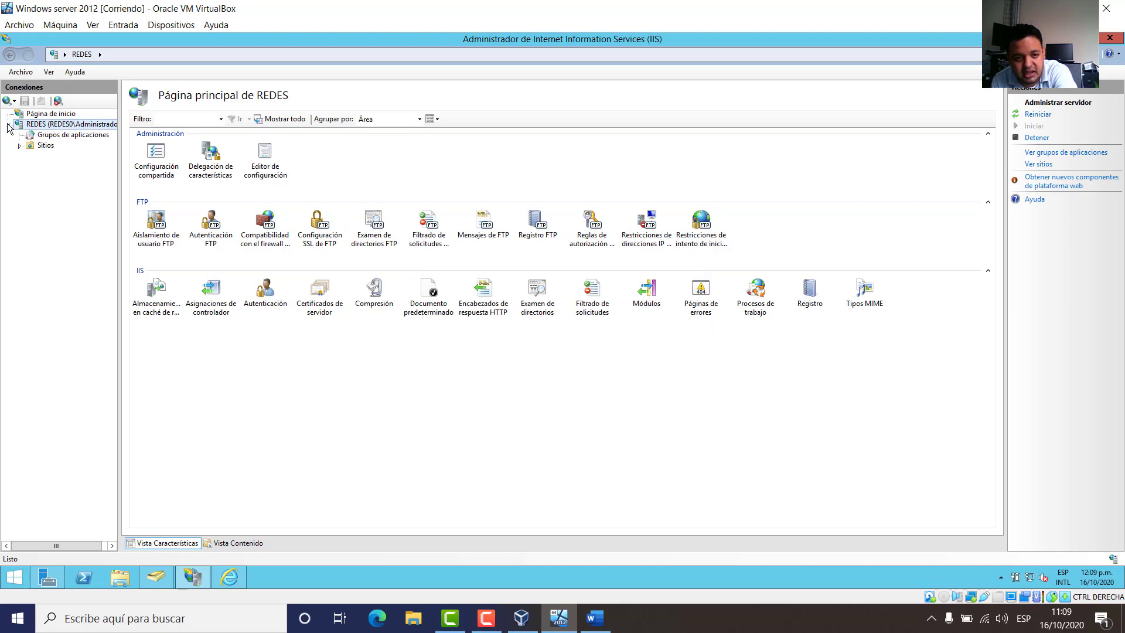
pyautogui.click(36, 135)
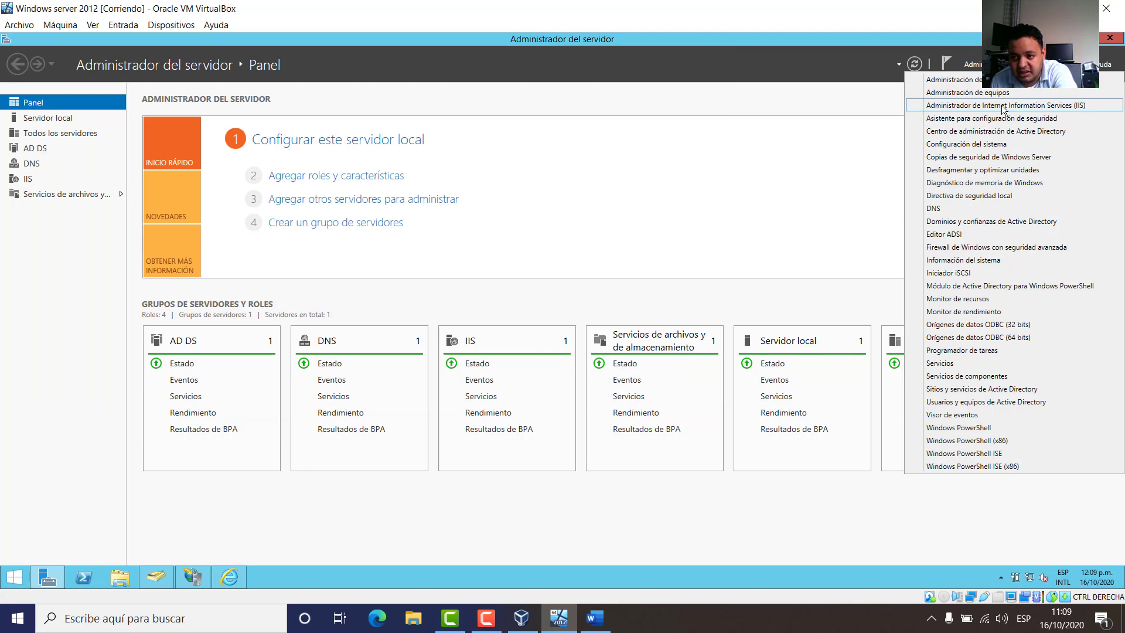
pyautogui.click(486, 617)
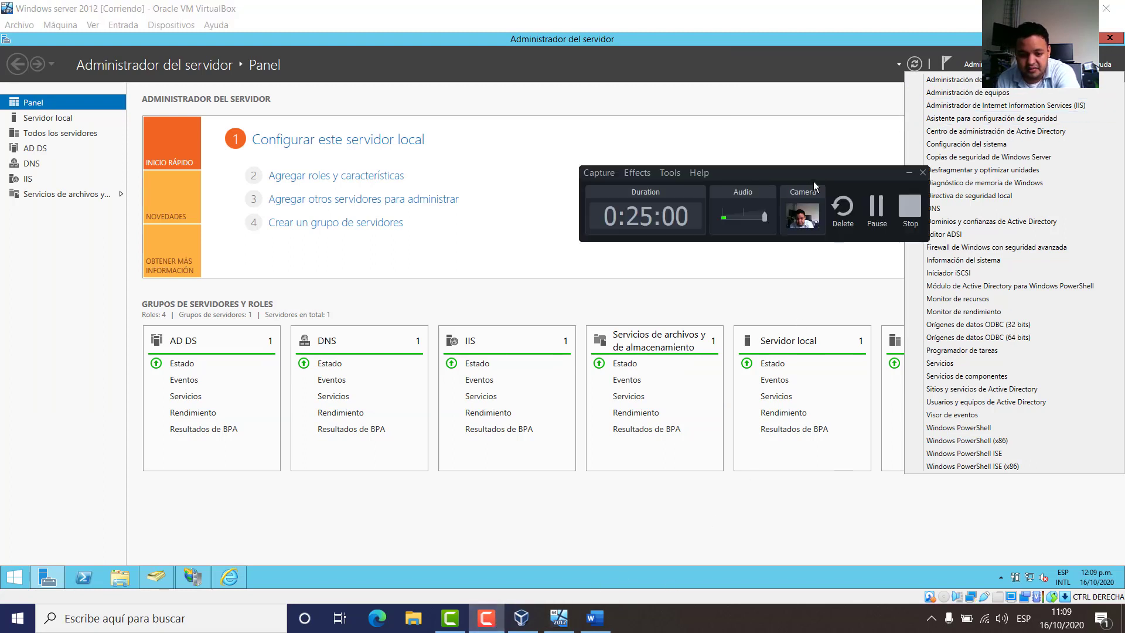
pyautogui.click(877, 207)
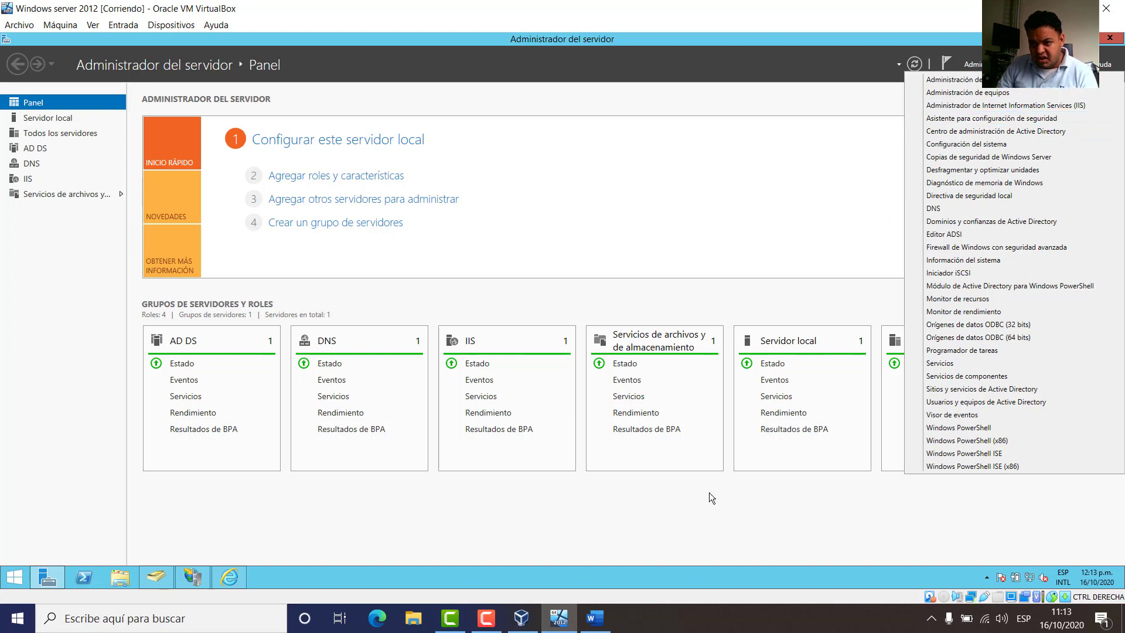
# Return to the IIS manager and open the home page of Default Web Site among the REDES server's sites.
pyautogui.click(198, 580)
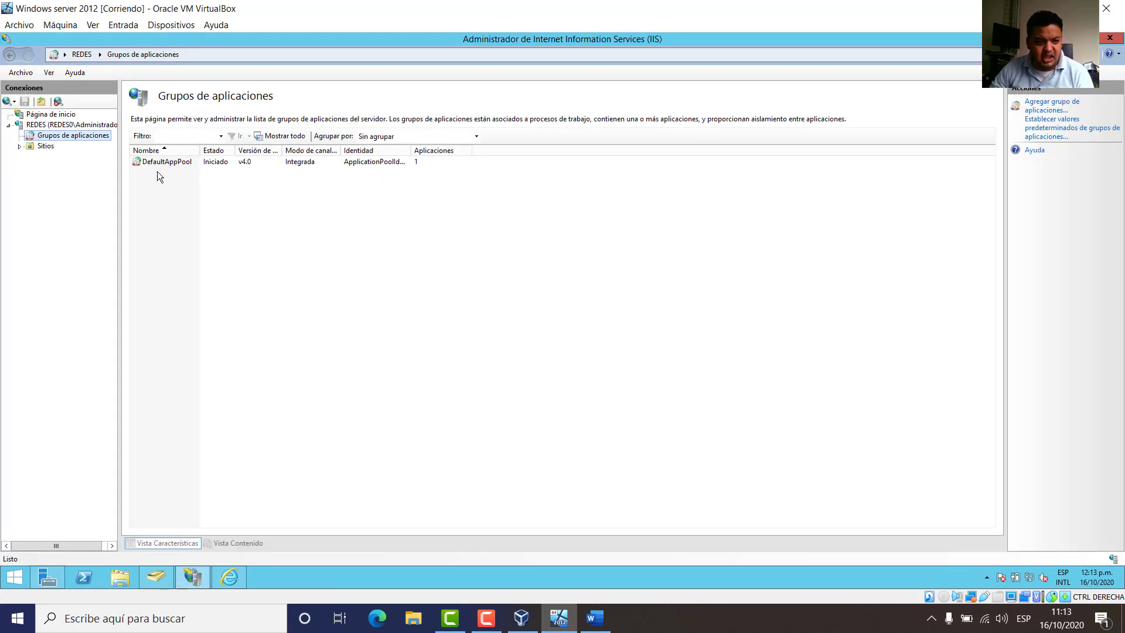
pyautogui.click(56, 124)
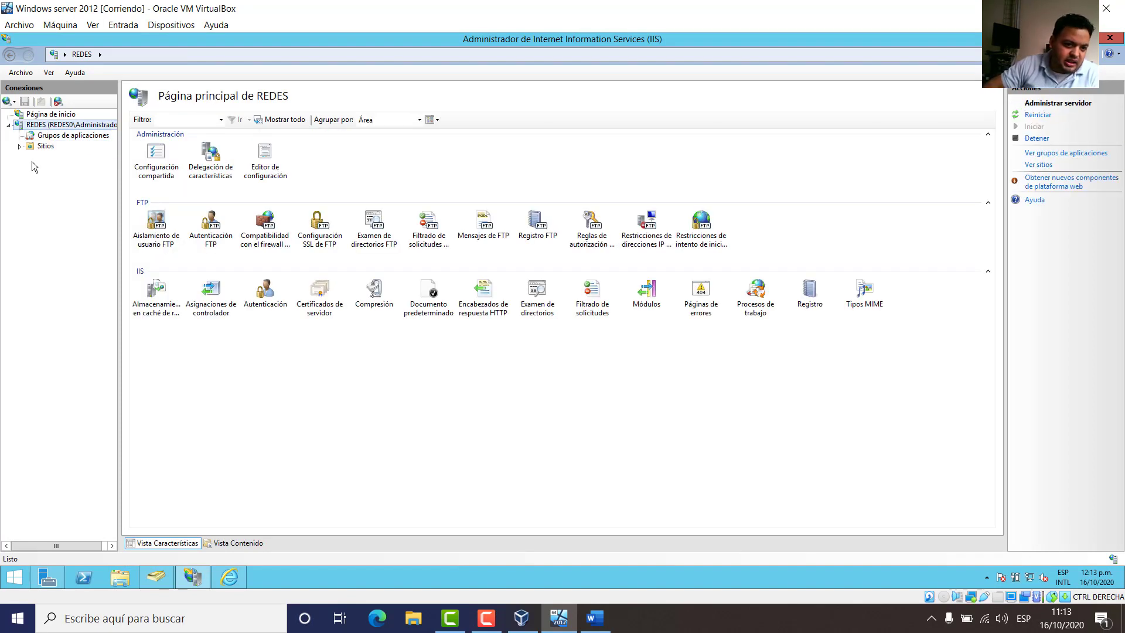
pyautogui.click(32, 150)
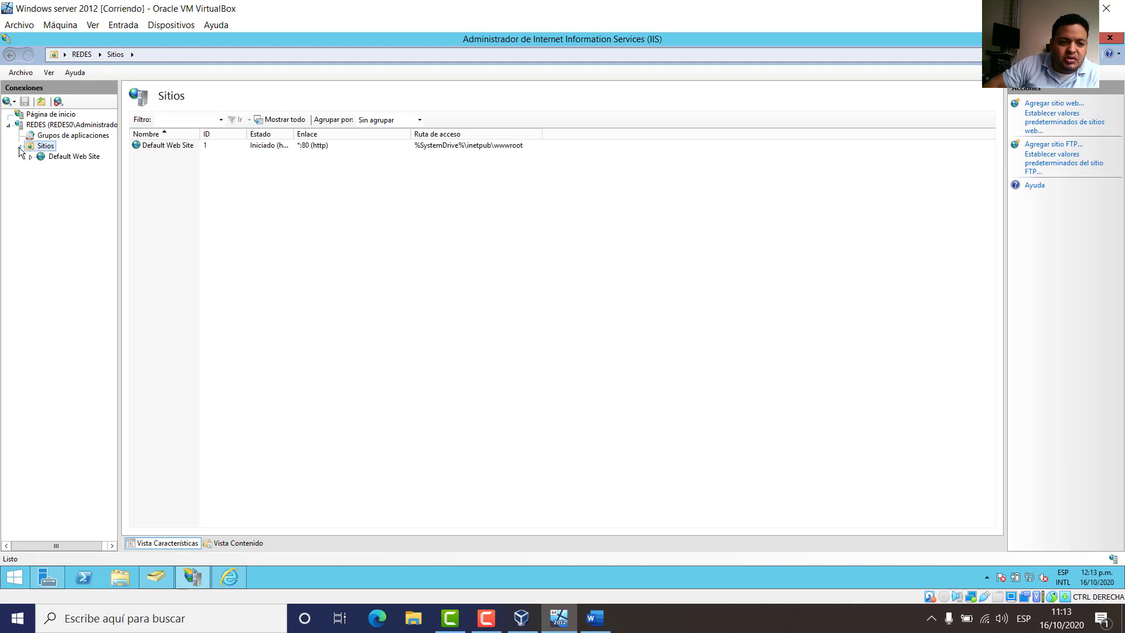
pyautogui.click(73, 156)
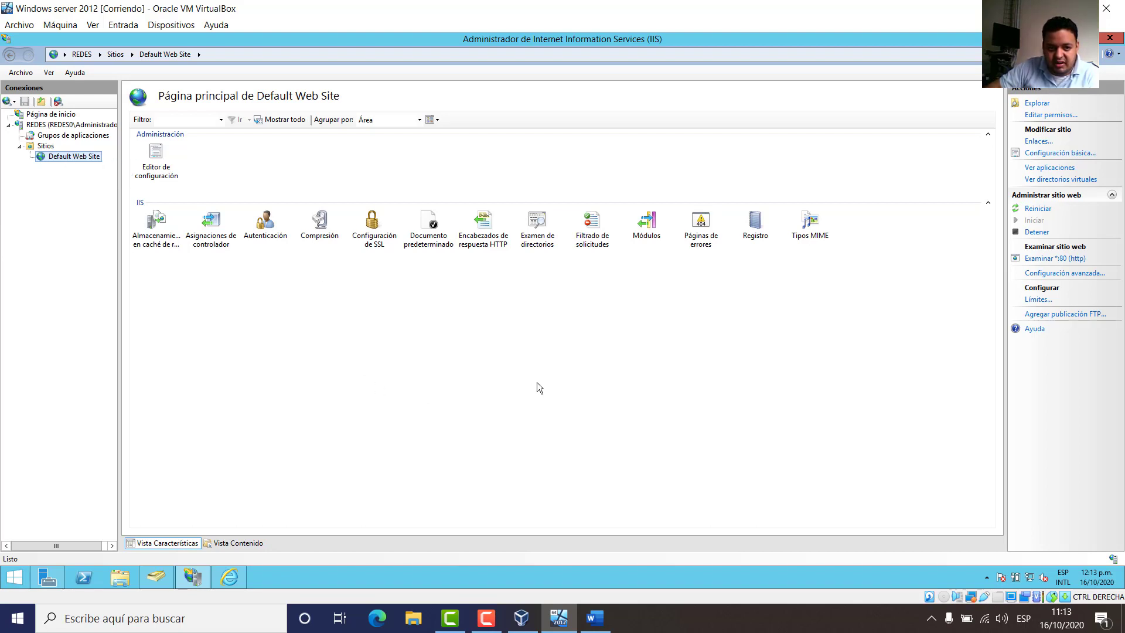
# Run ipconfig in a command prompt to read the server's IP configuration, and move the console window aside.
pyautogui.press('super+r')
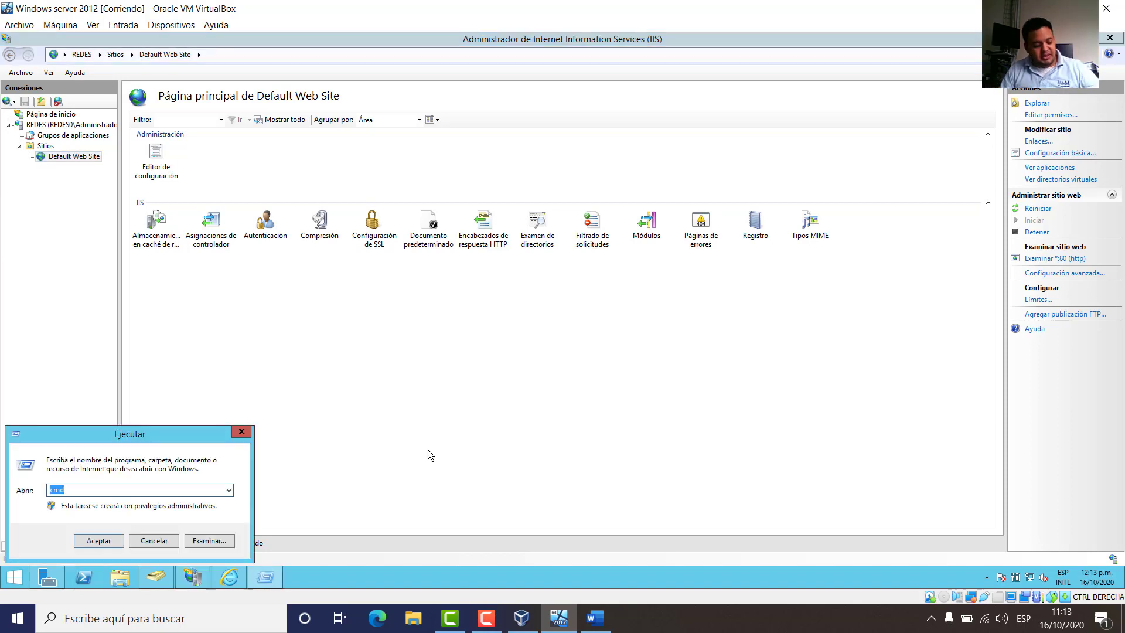
pyautogui.press('Return')
pyautogui.write('ipconfig')
pyautogui.press('Return')
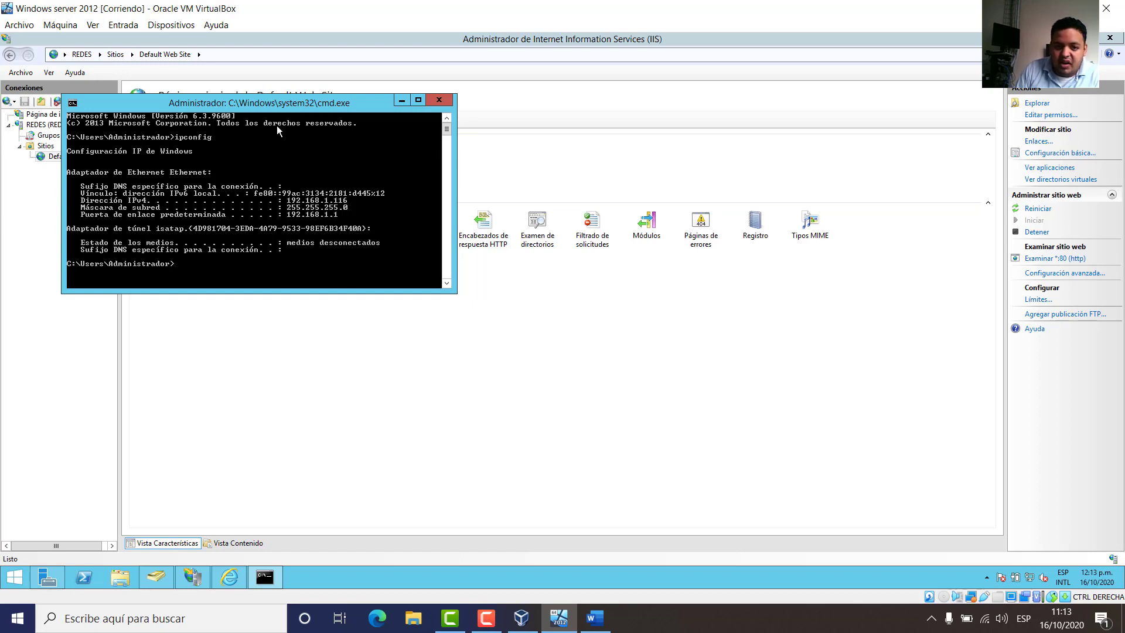
pyautogui.moveTo(278, 111); pyautogui.dragTo(786, 247)
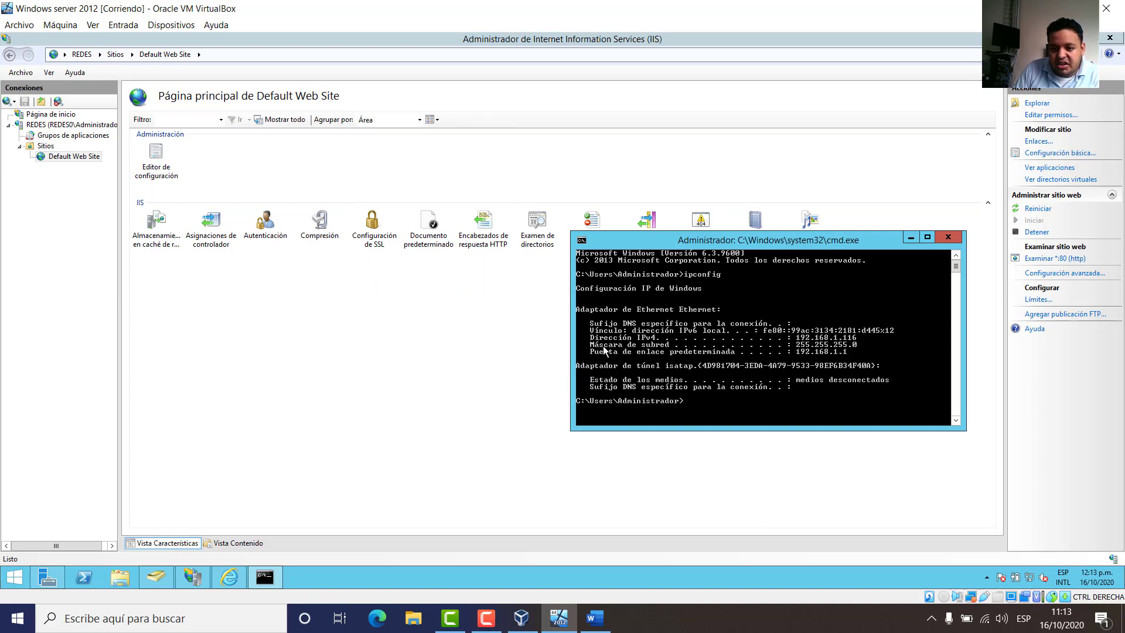
# Review the Red adapter settings of the Windows server 2012 machine in VirtualBox Manager and close its configuration without changes.
pyautogui.click(529, 611)
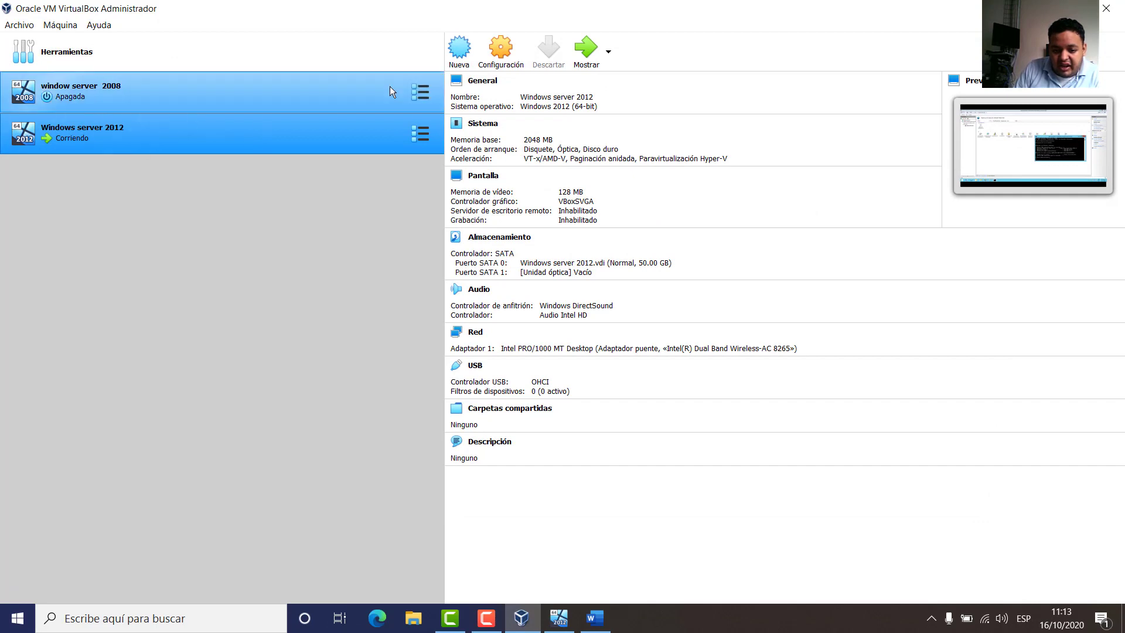
pyautogui.click(499, 47)
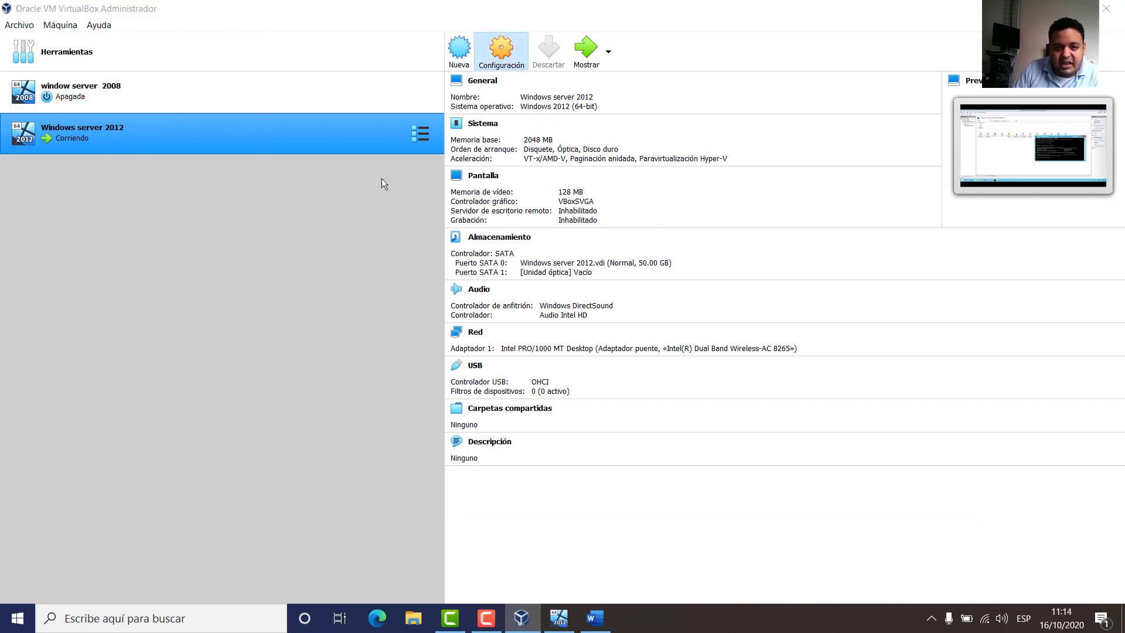
pyautogui.click(374, 279)
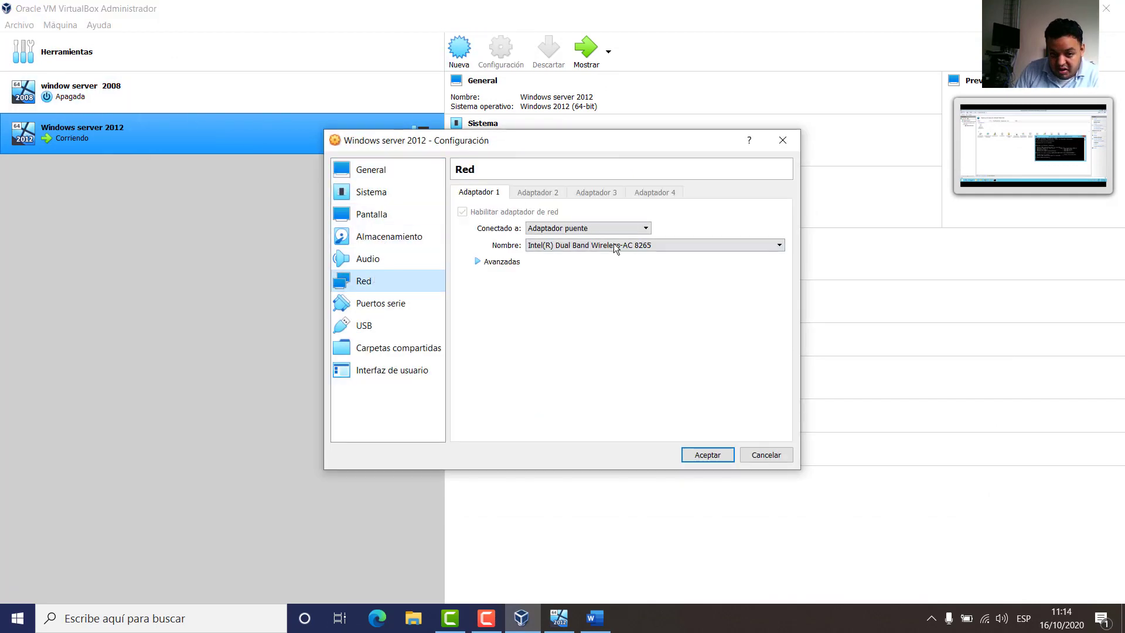
pyautogui.click(783, 140)
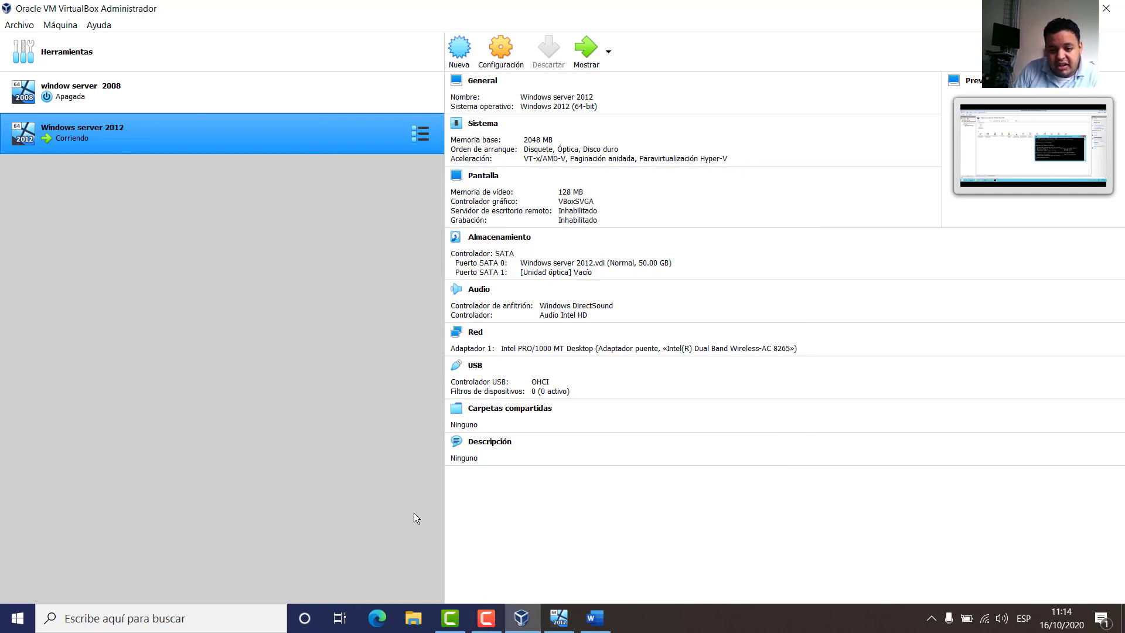
# Ping 192.168.1.116 from a command prompt on the host computer, and close the console.
pyautogui.click(844, 626)
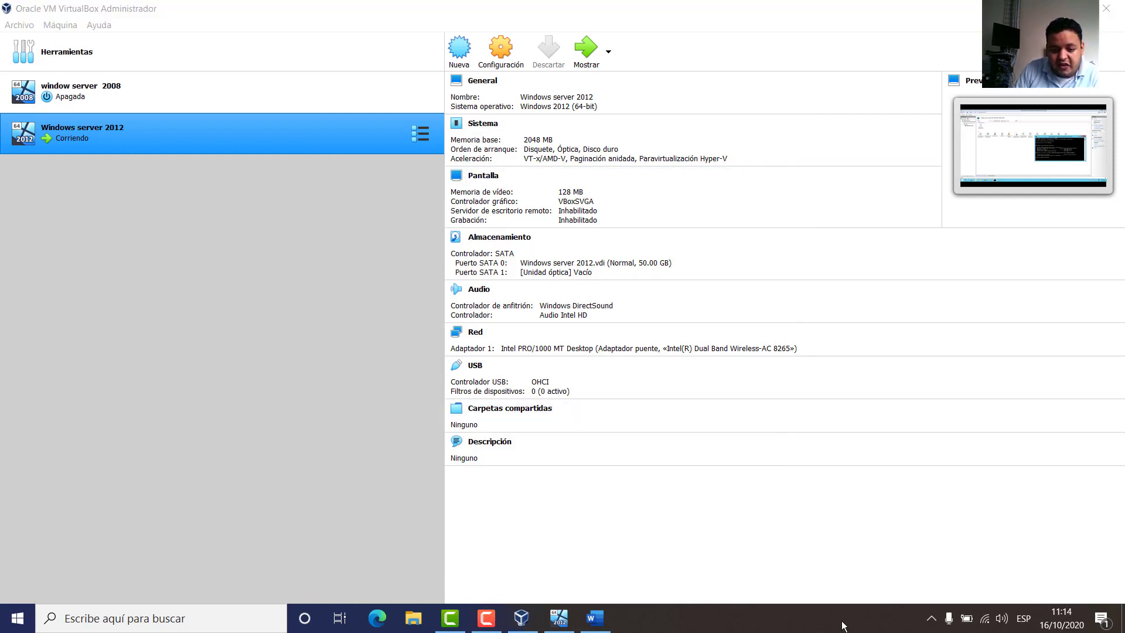
pyautogui.press('super+r')
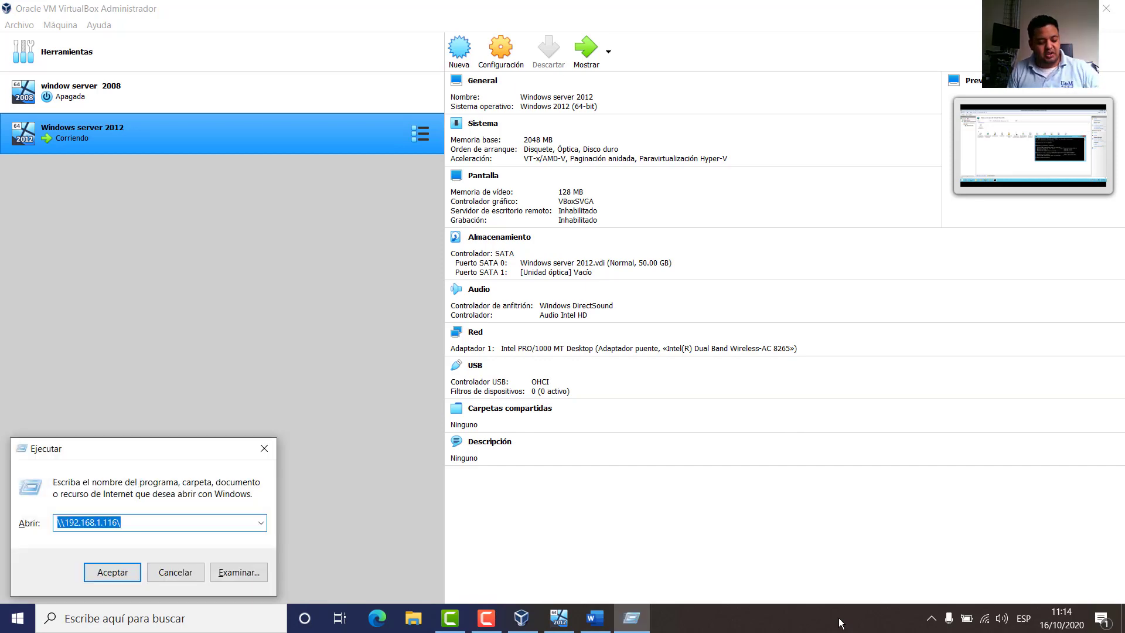
pyautogui.write('cmd')
pyautogui.press('Return')
pyautogui.write('ping 192.168')
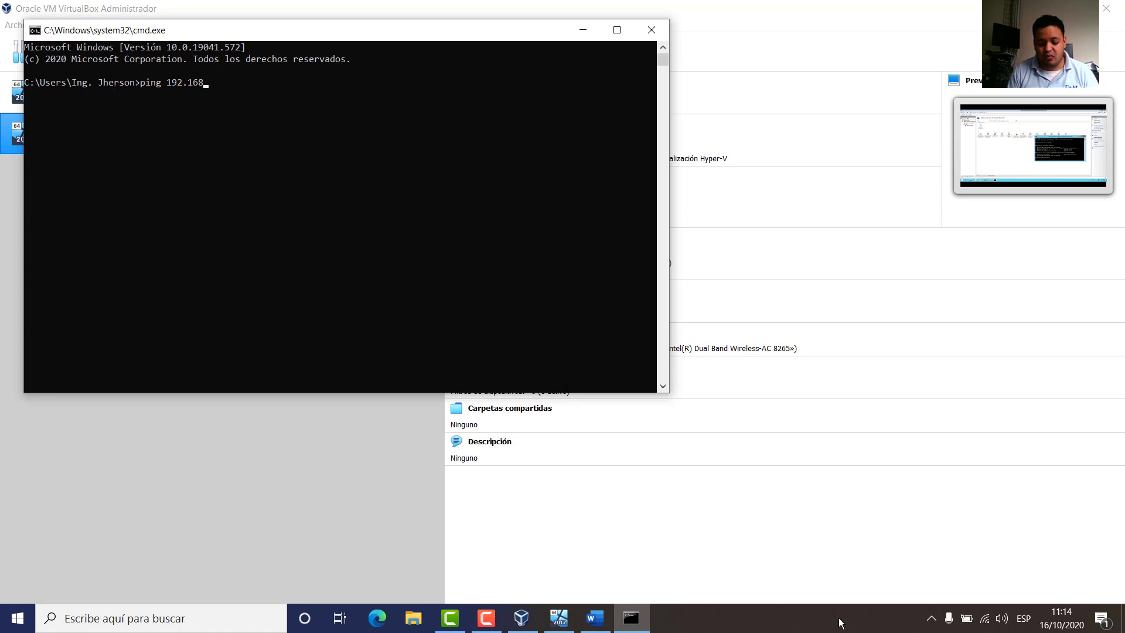
pyautogui.write('.1.116')
pyautogui.press('Return')
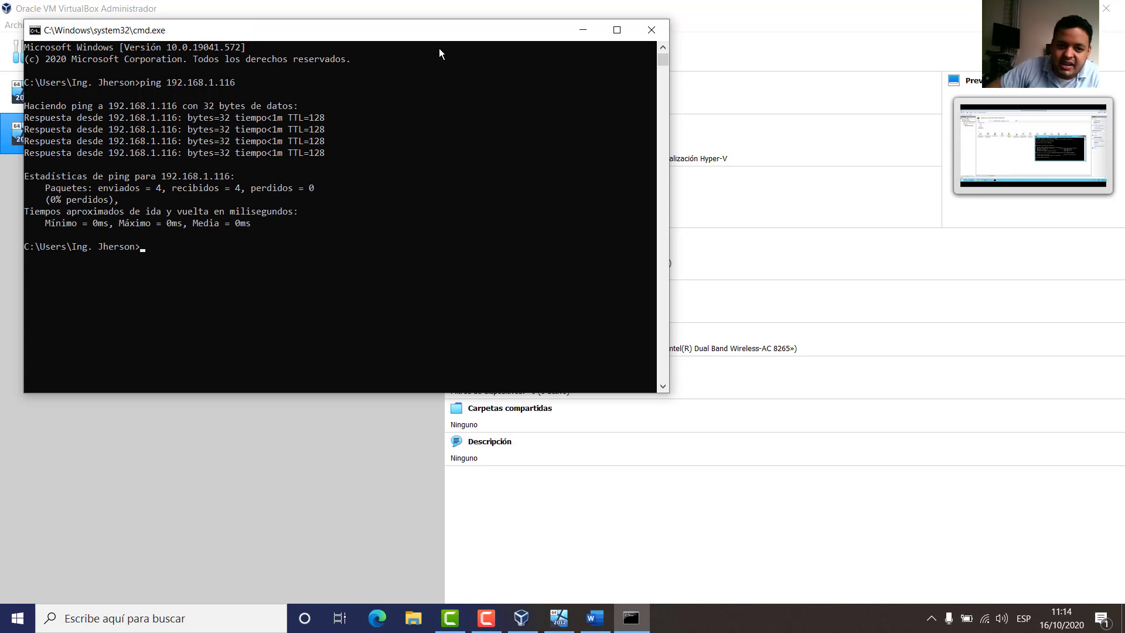
pyautogui.click(638, 34)
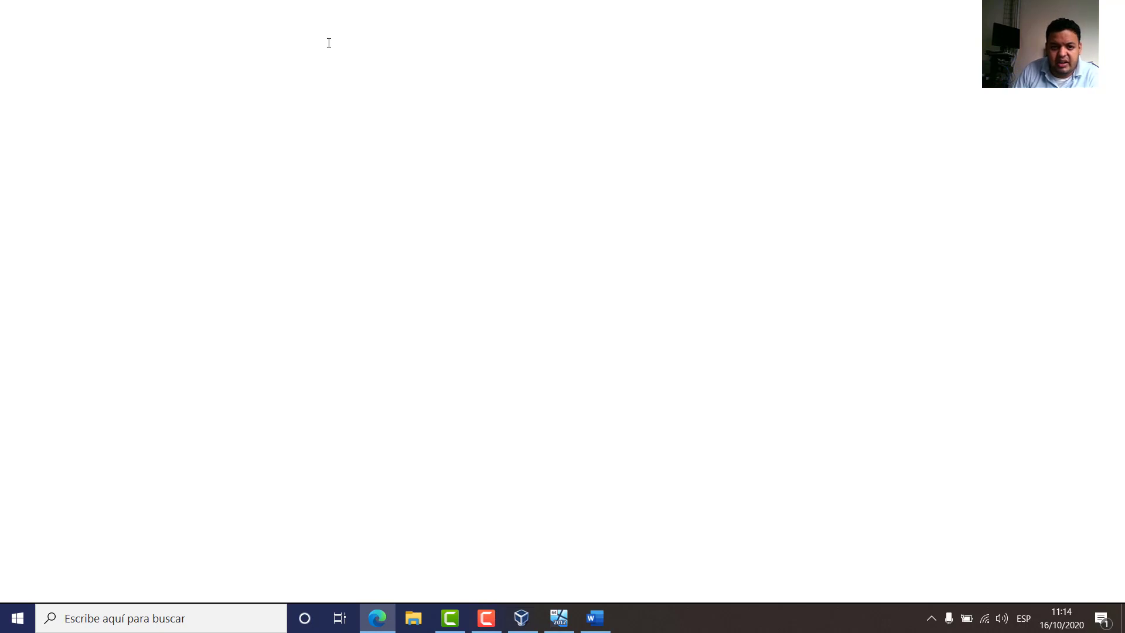
# Load 192.168.1.116 in Microsoft Edge on the host and dismiss the default browser suggestion.
pyautogui.write('192.168.1.11')
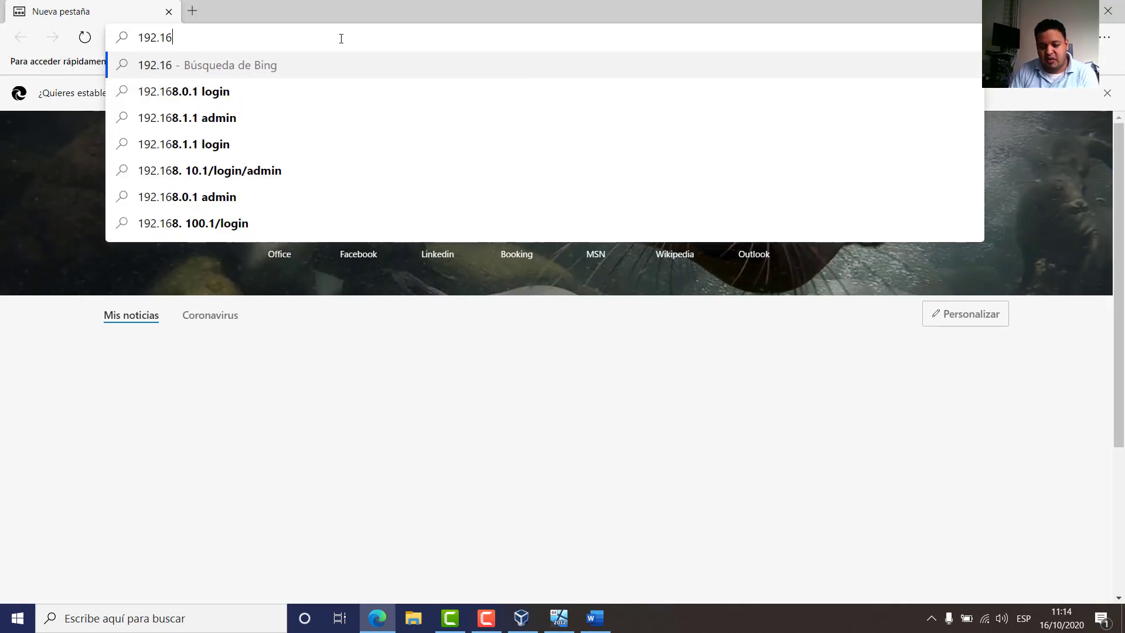
pyautogui.write('6')
pyautogui.press('Return')
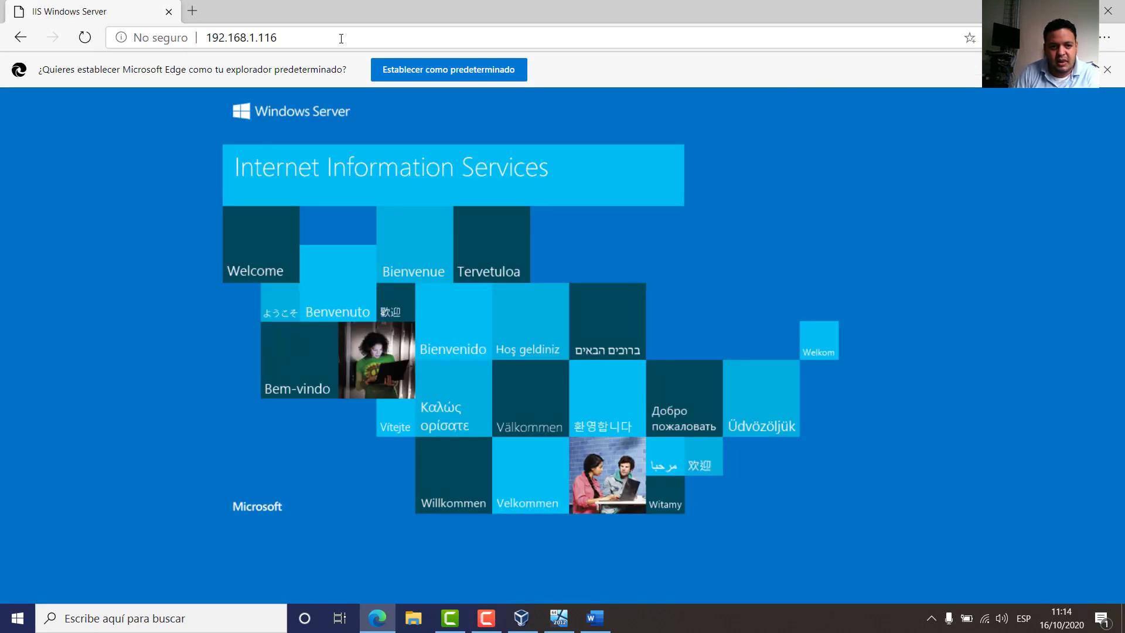
pyautogui.click(1105, 71)
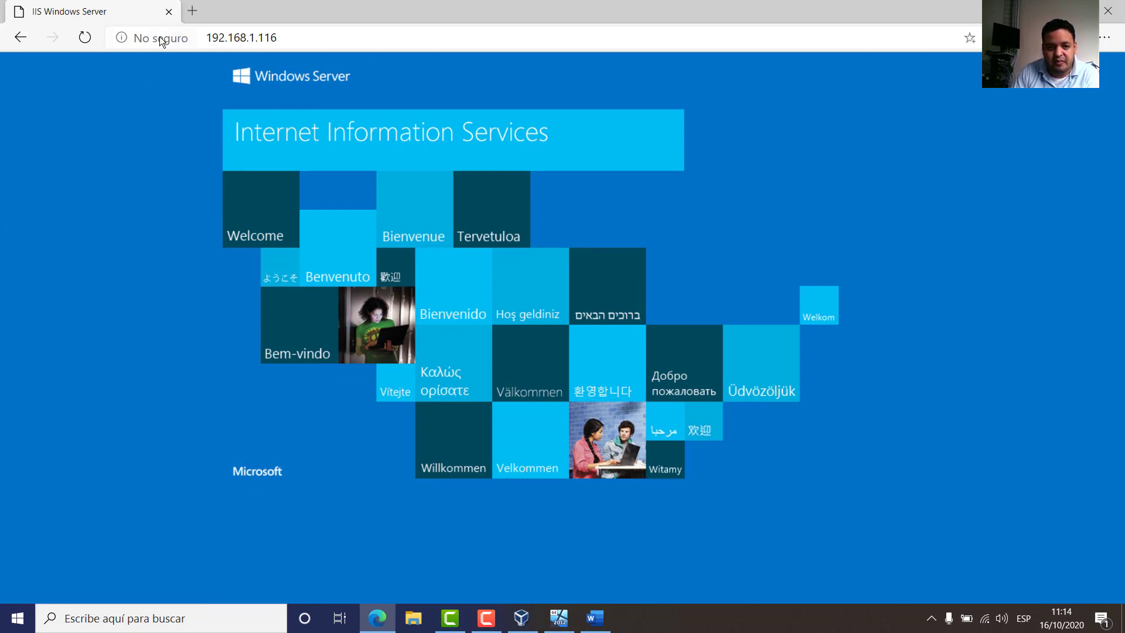
pyautogui.click(211, 39)
pyautogui.click(210, 38)
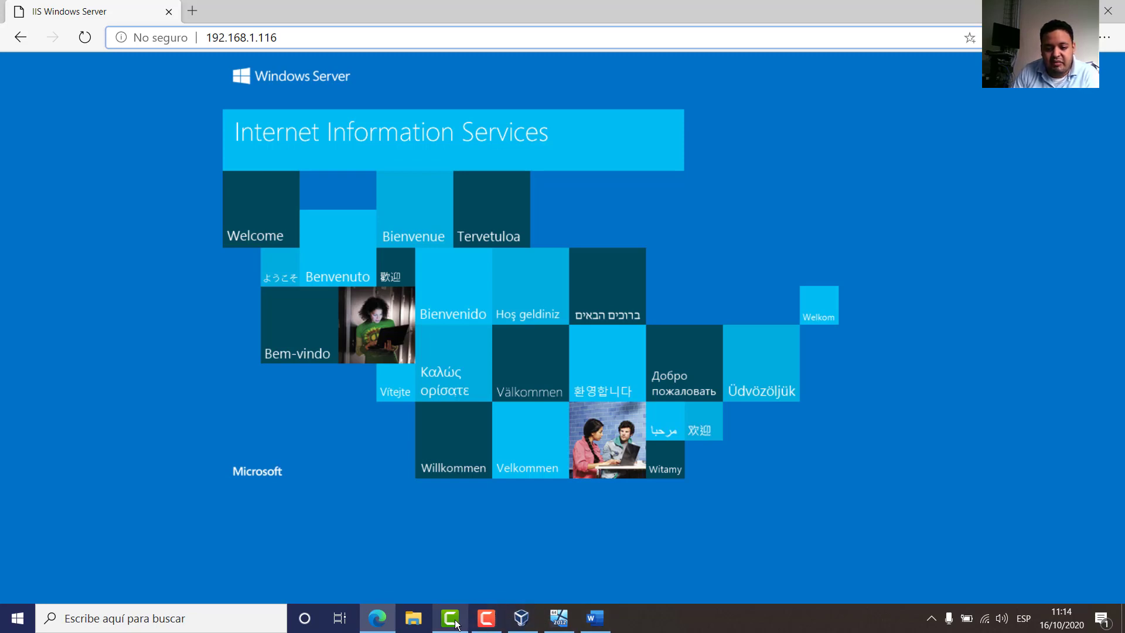
# Start Internet Explorer maximized in the virtual machine, accept the secure connection alert without showing it again, and postpone the Internet Explorer 11 setup.
pyautogui.click(559, 618)
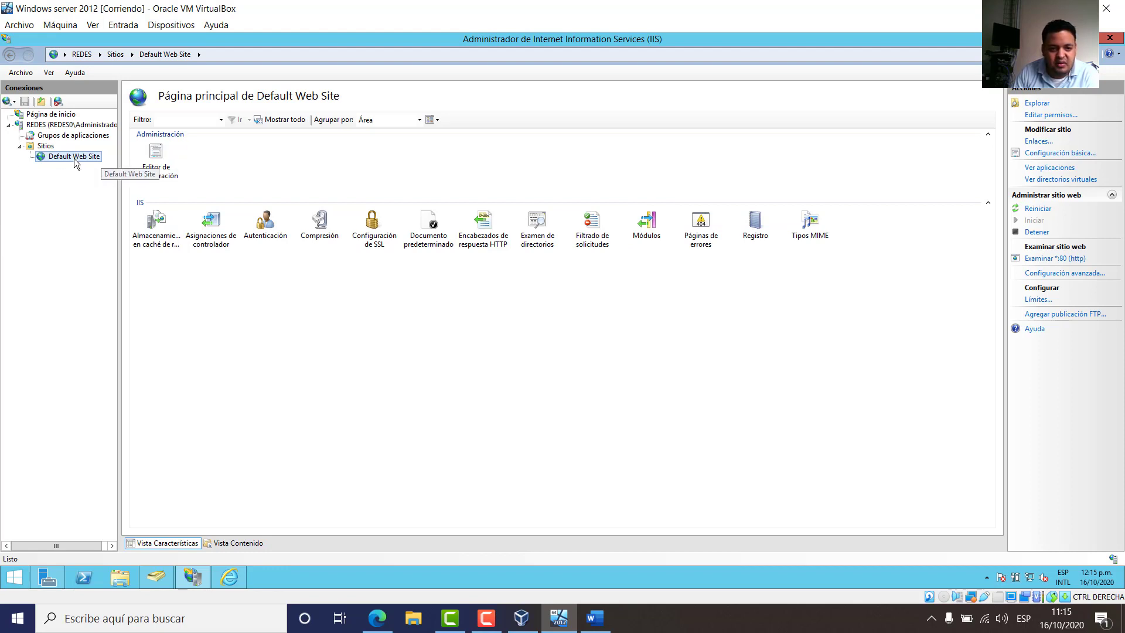
pyautogui.click(228, 577)
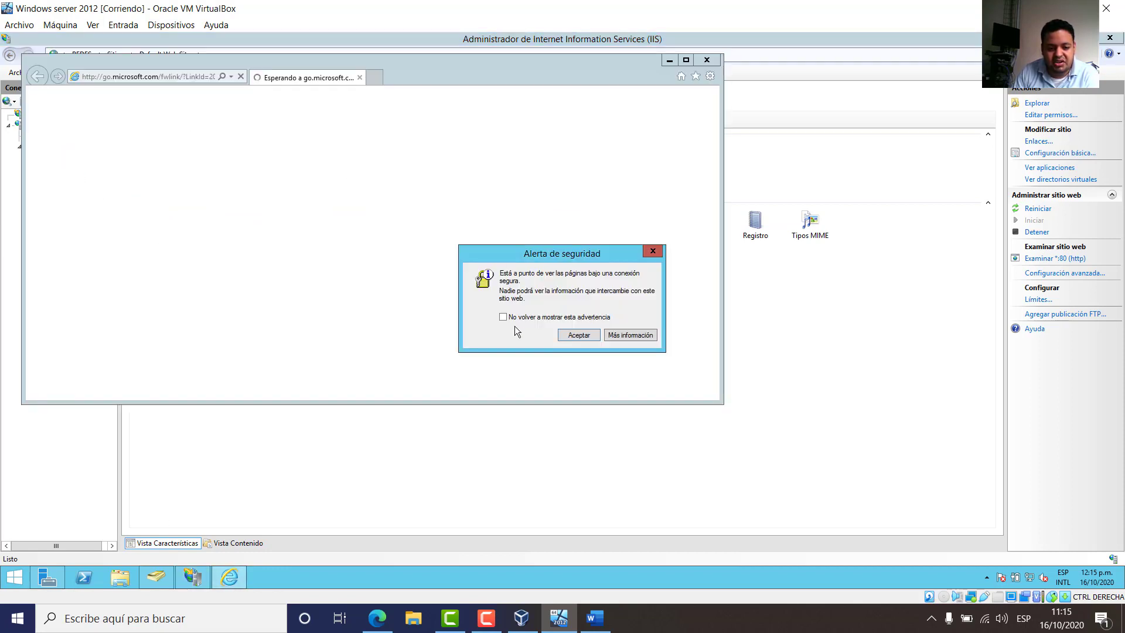
pyautogui.click(541, 317)
pyautogui.click(579, 335)
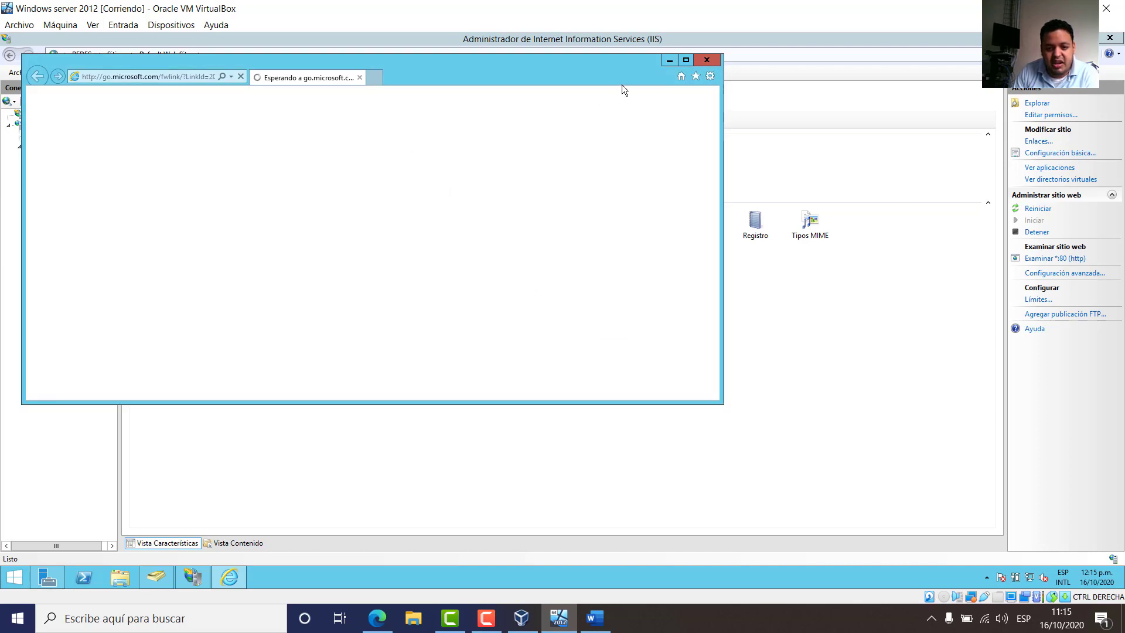
pyautogui.click(686, 60)
pyautogui.click(273, 52)
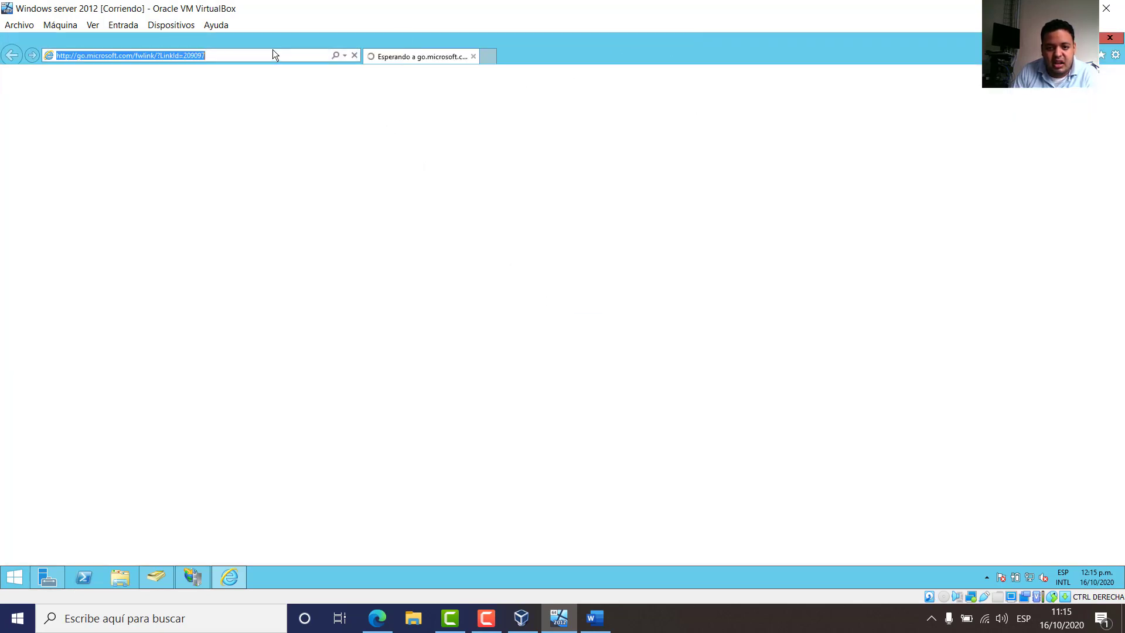
pyautogui.write('192.168.1')
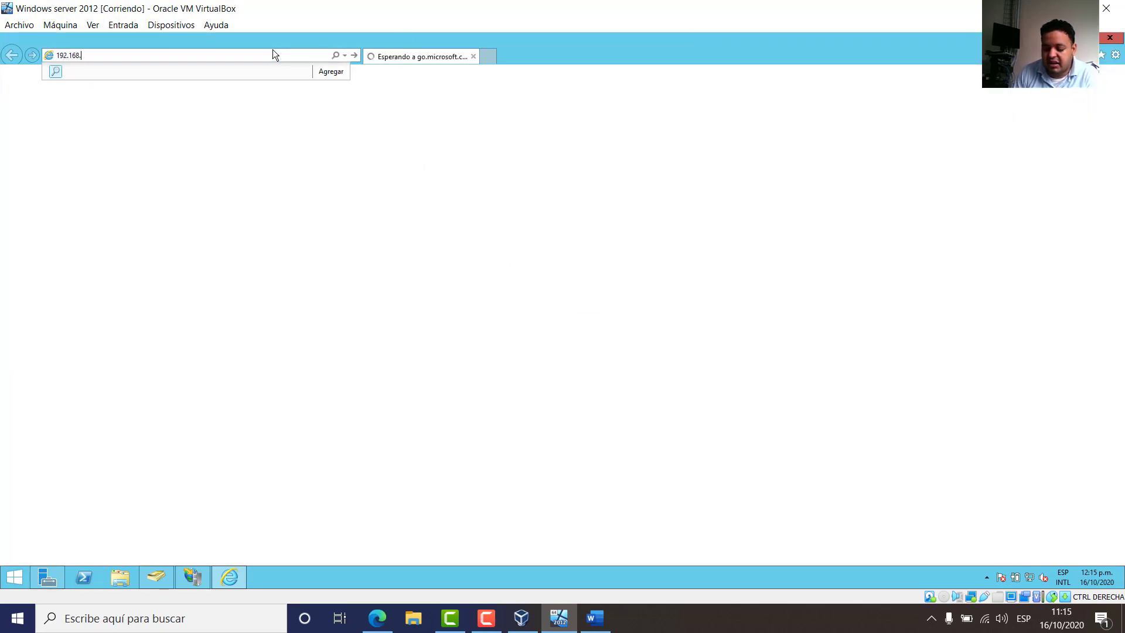
pyautogui.click(641, 223)
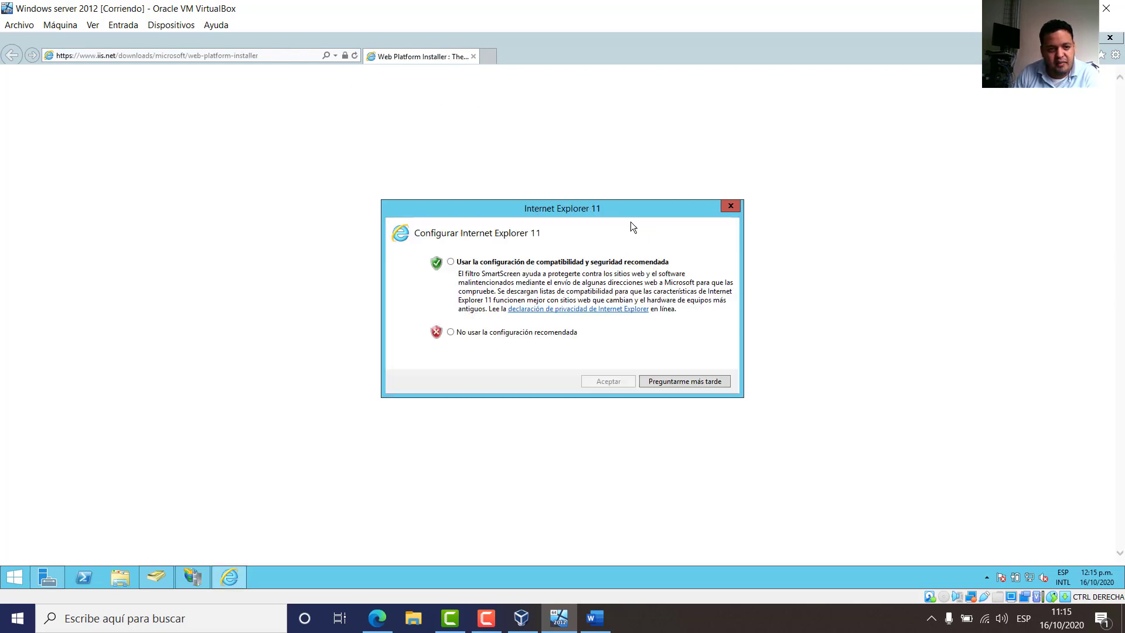
pyautogui.click(660, 380)
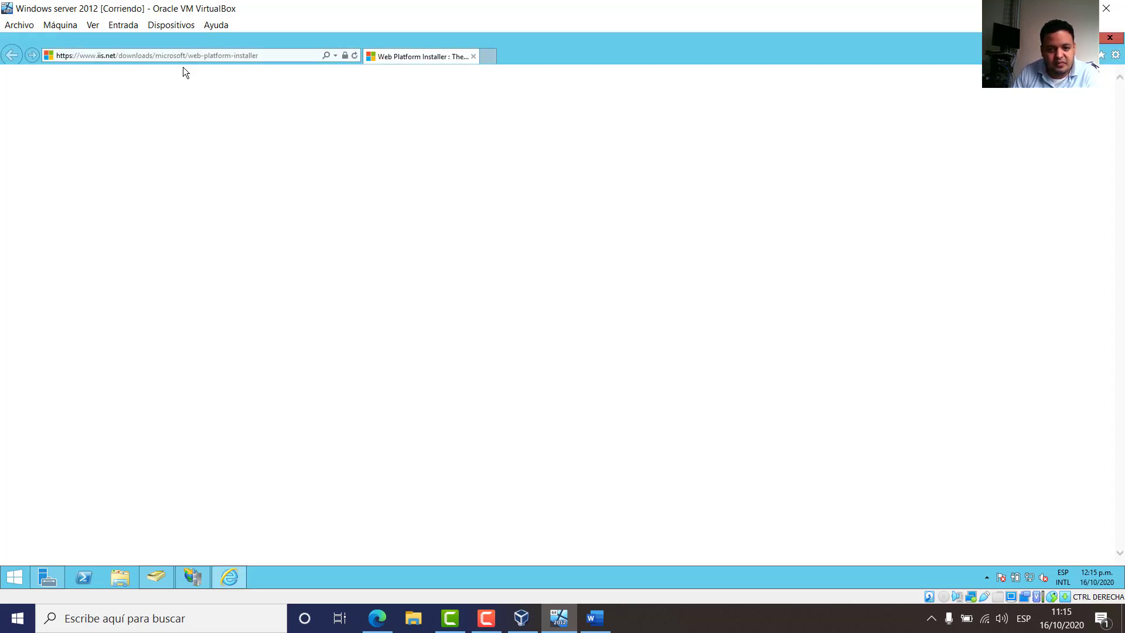
# Load the server's web site at 192.168.1.116 in the virtual machine's Internet Explorer.
pyautogui.click(202, 55)
pyautogui.write('192.16')
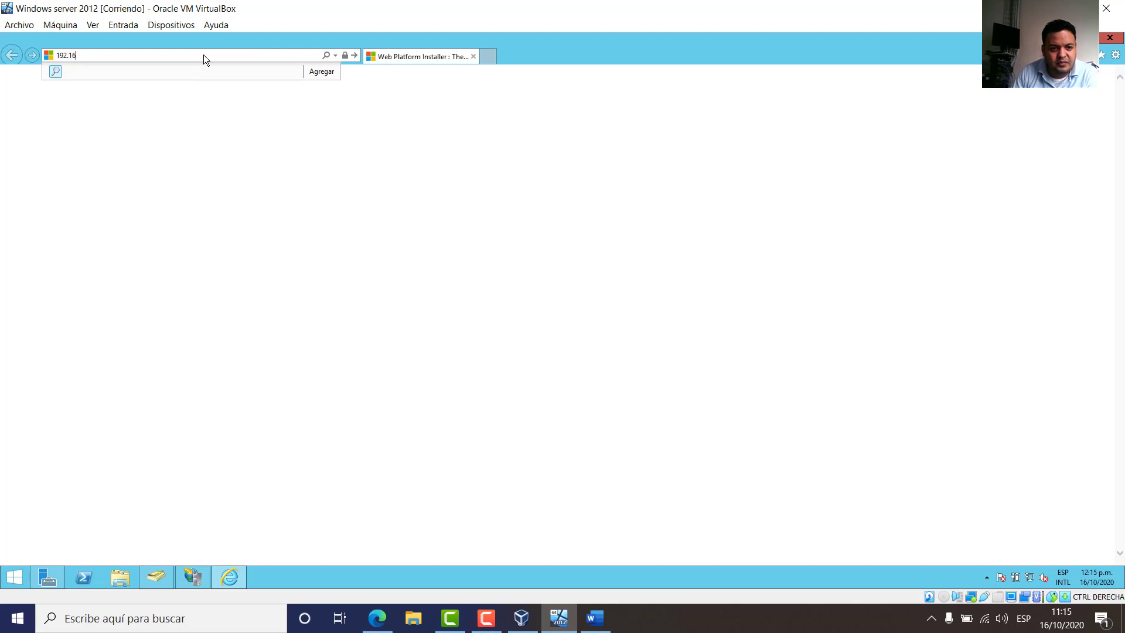
pyautogui.write('8.1.111')
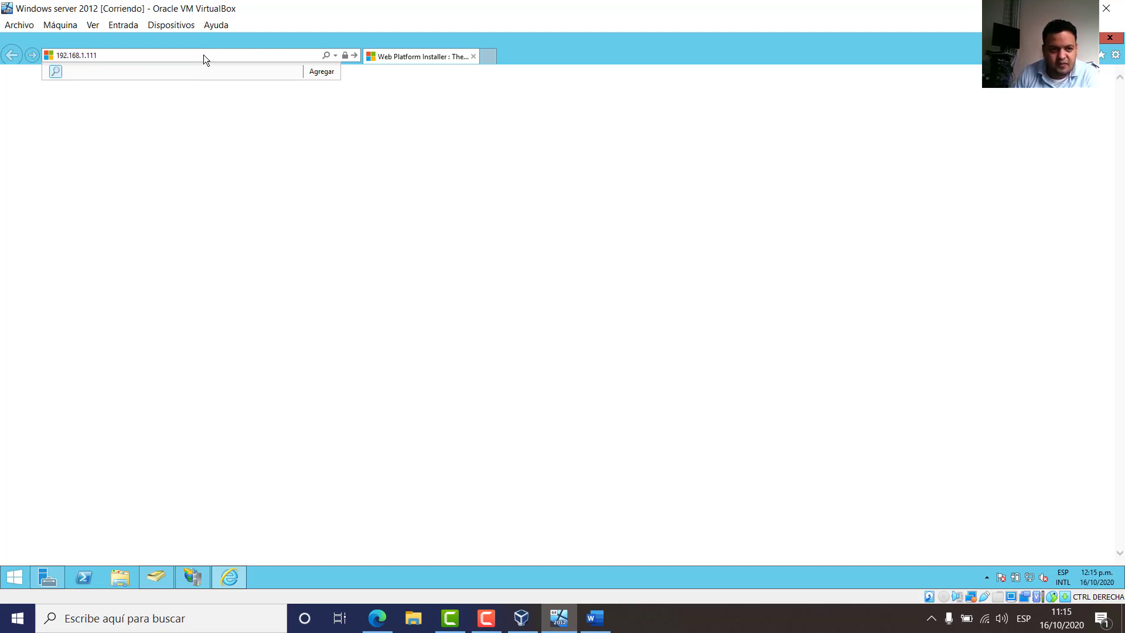
pyautogui.write('6')
pyautogui.press('Return')
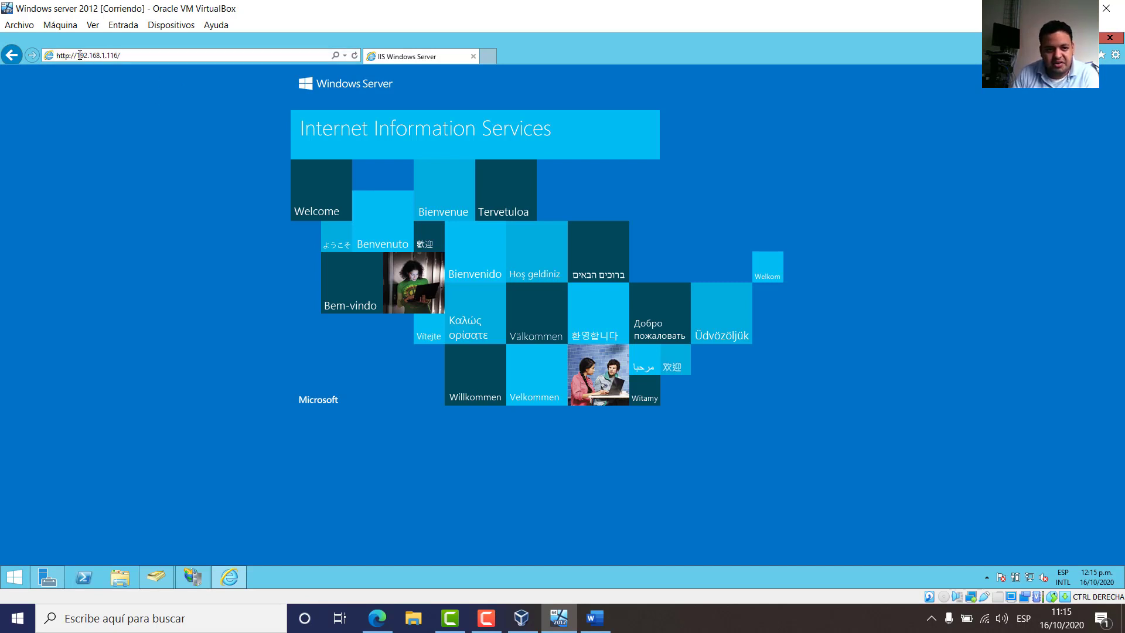
pyautogui.moveTo(80, 55); pyautogui.dragTo(155, 54)
pyautogui.press('BackSpace')
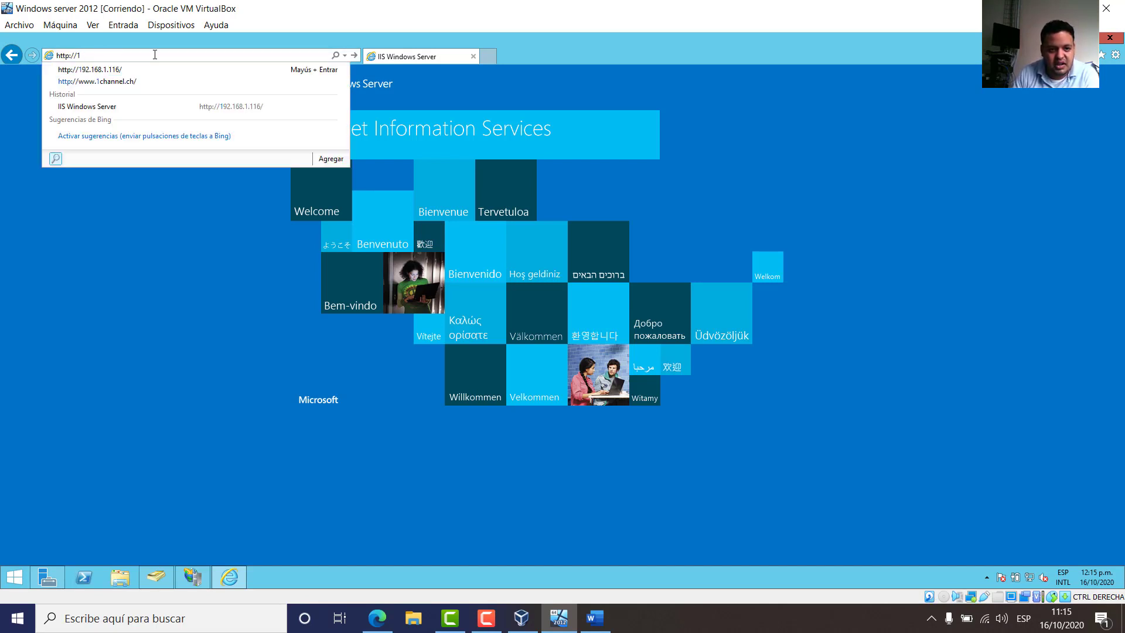
pyautogui.write('localho')
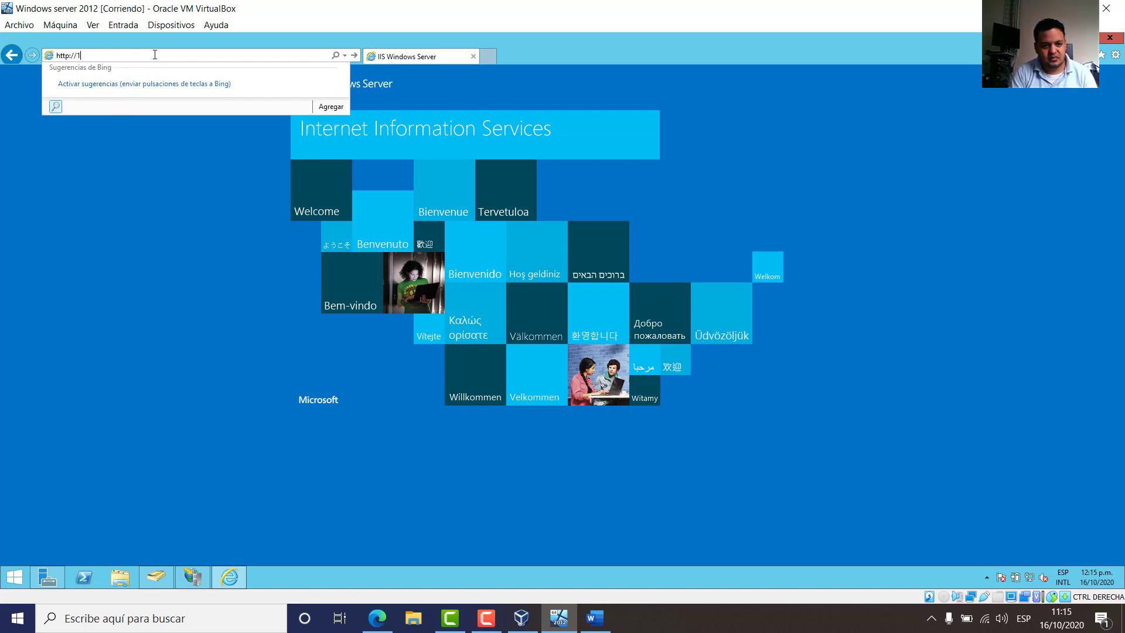
pyautogui.write('st')
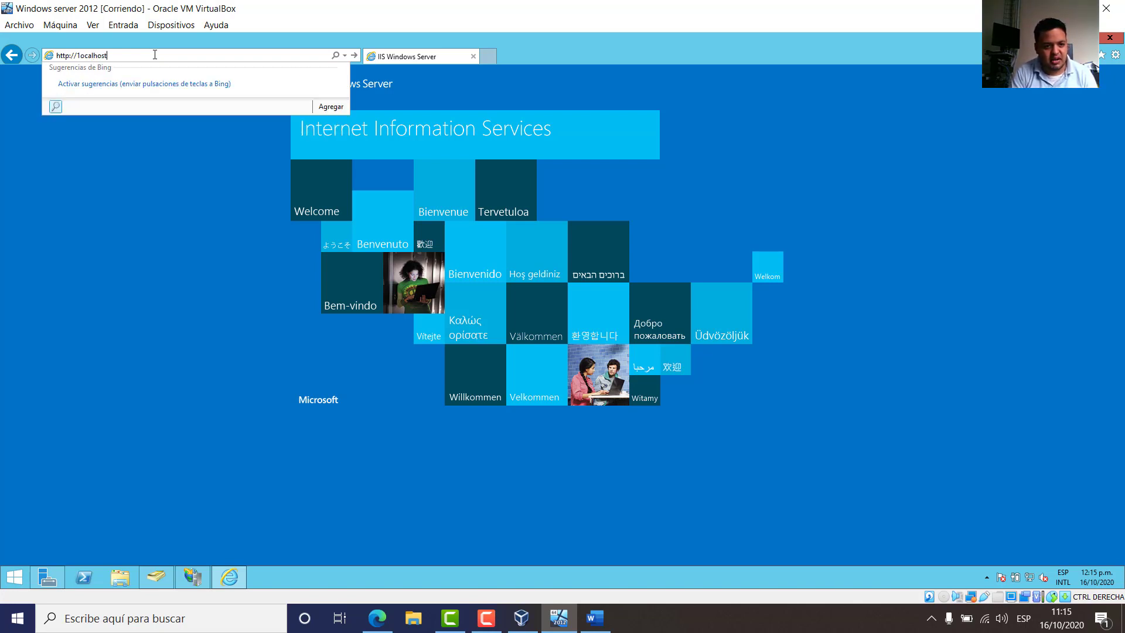
pyautogui.press('Return')
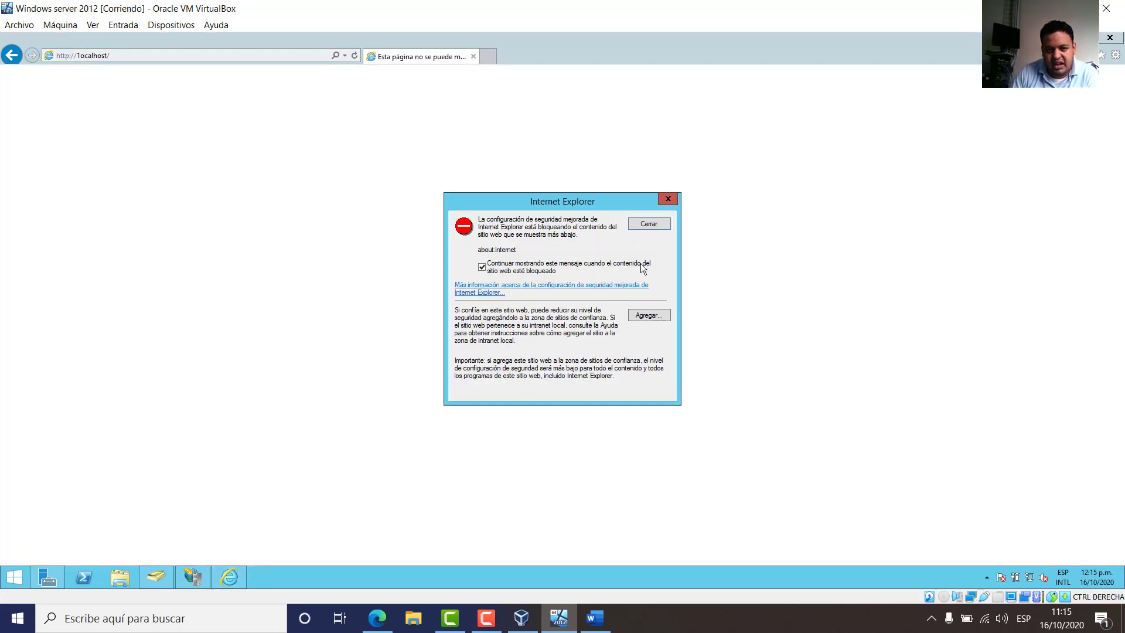
# Add about:internet to the trusted sites zone from the blocked content warning.
pyautogui.click(648, 317)
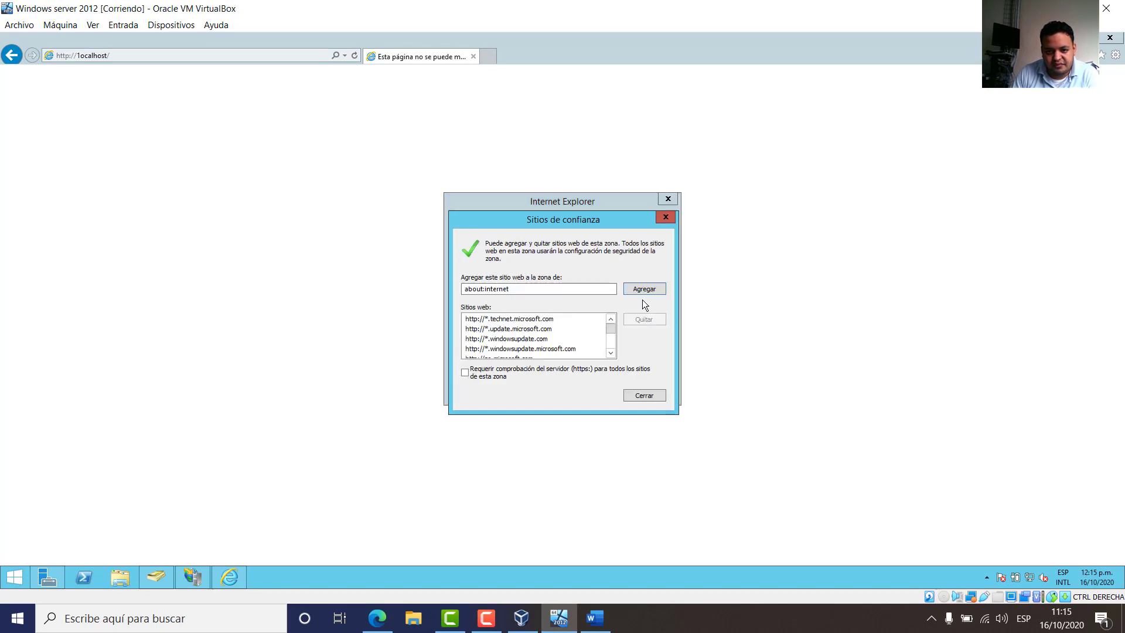
pyautogui.click(646, 291)
pyautogui.click(644, 394)
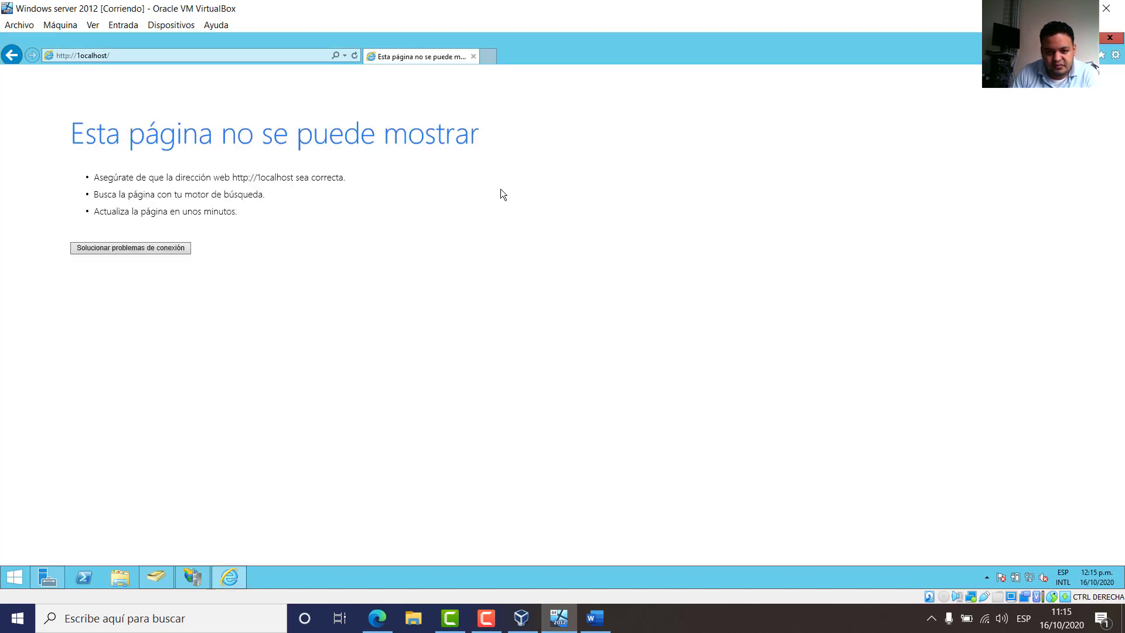
pyautogui.click(218, 56)
pyautogui.click(230, 54)
pyautogui.press('Return')
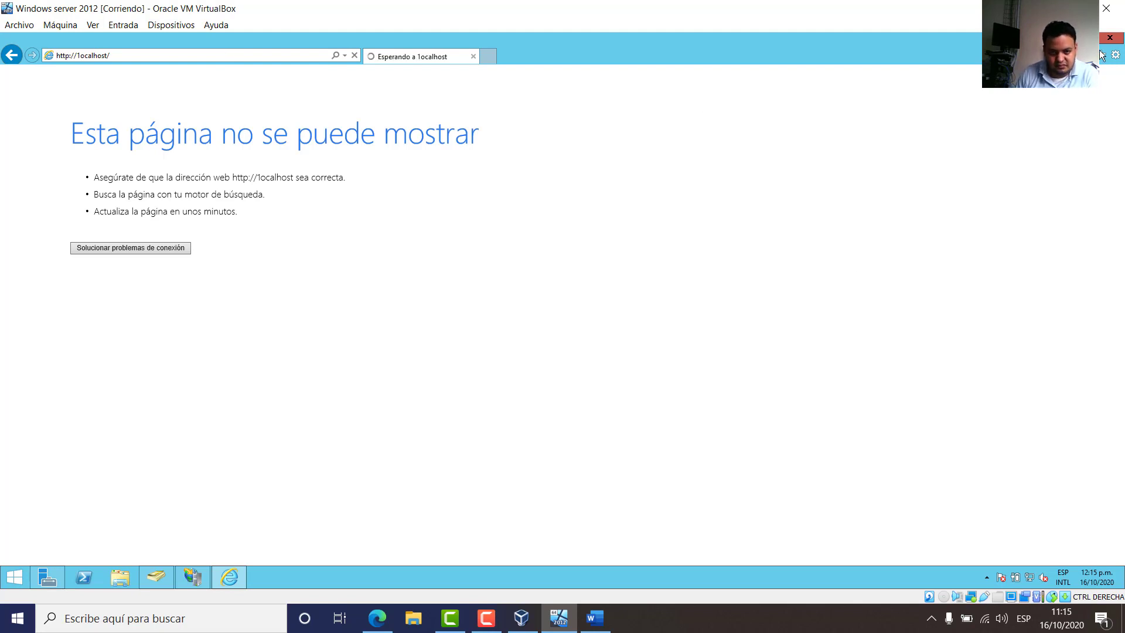
pyautogui.hotkey('alt', 'Tab')
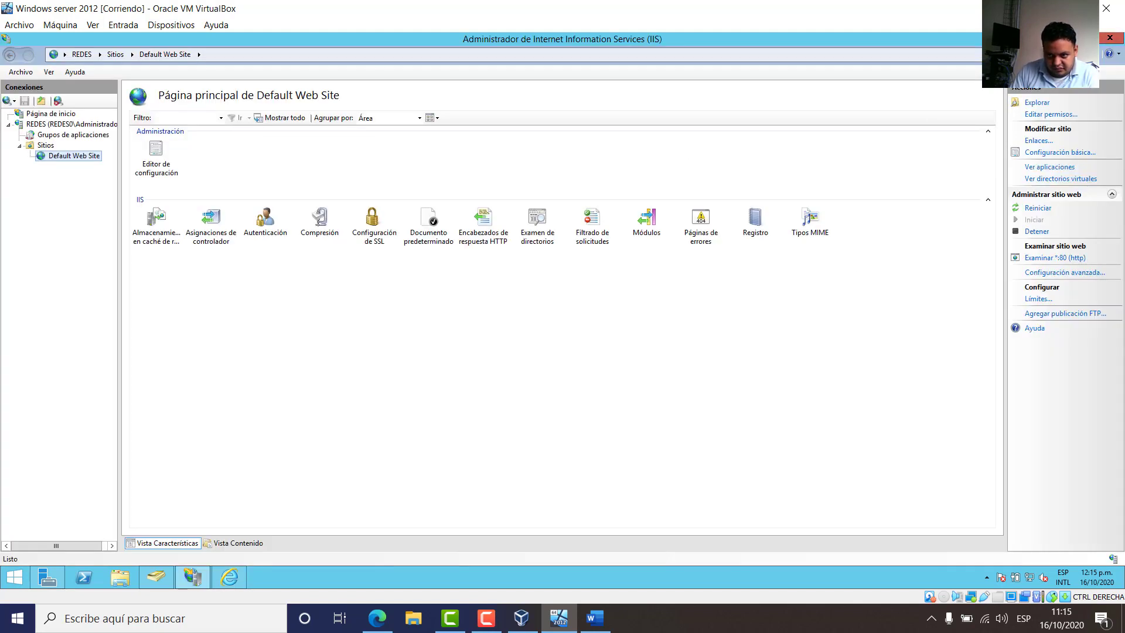
# Review the IIS welcome page in Microsoft Edge on the host and return to the virtual machine's IIS manager.
pyautogui.click(376, 617)
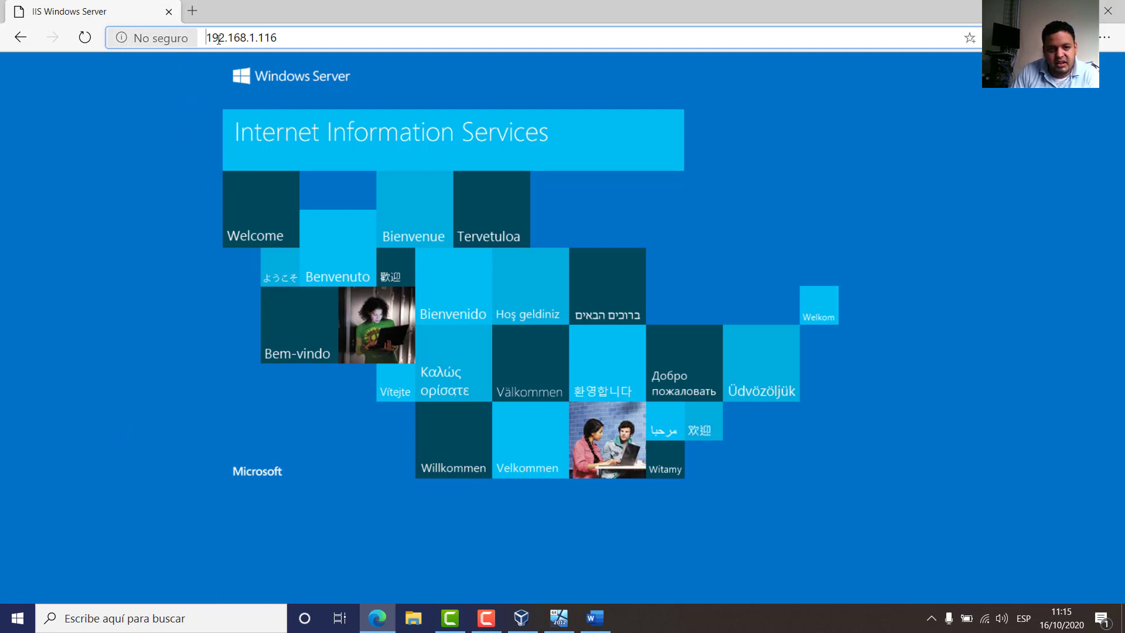
pyautogui.click(551, 623)
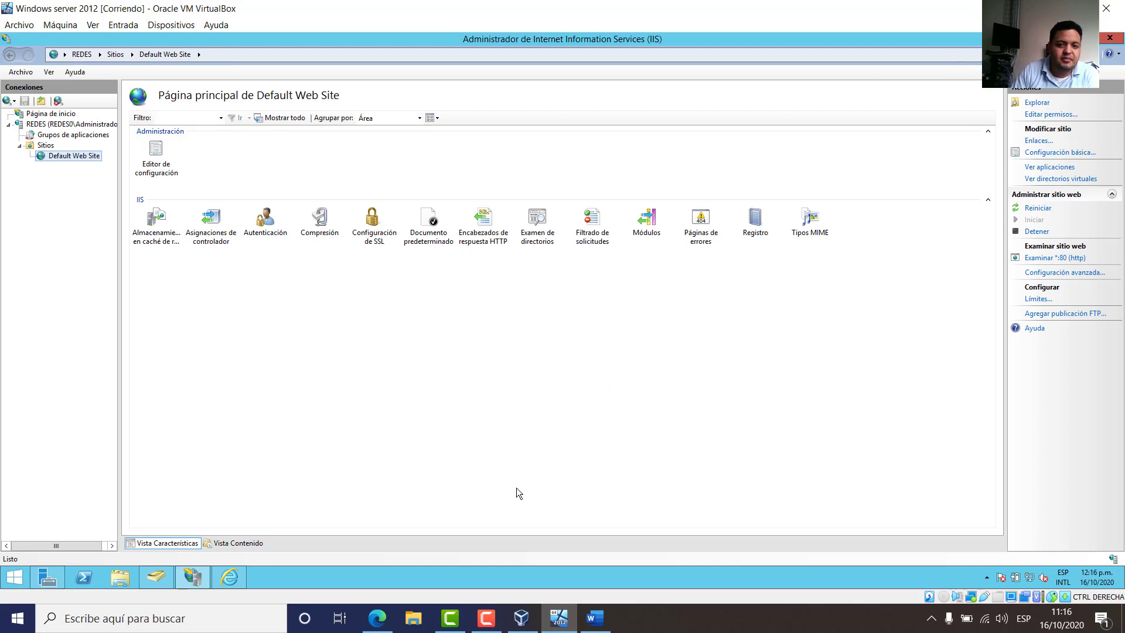
pyautogui.click(487, 618)
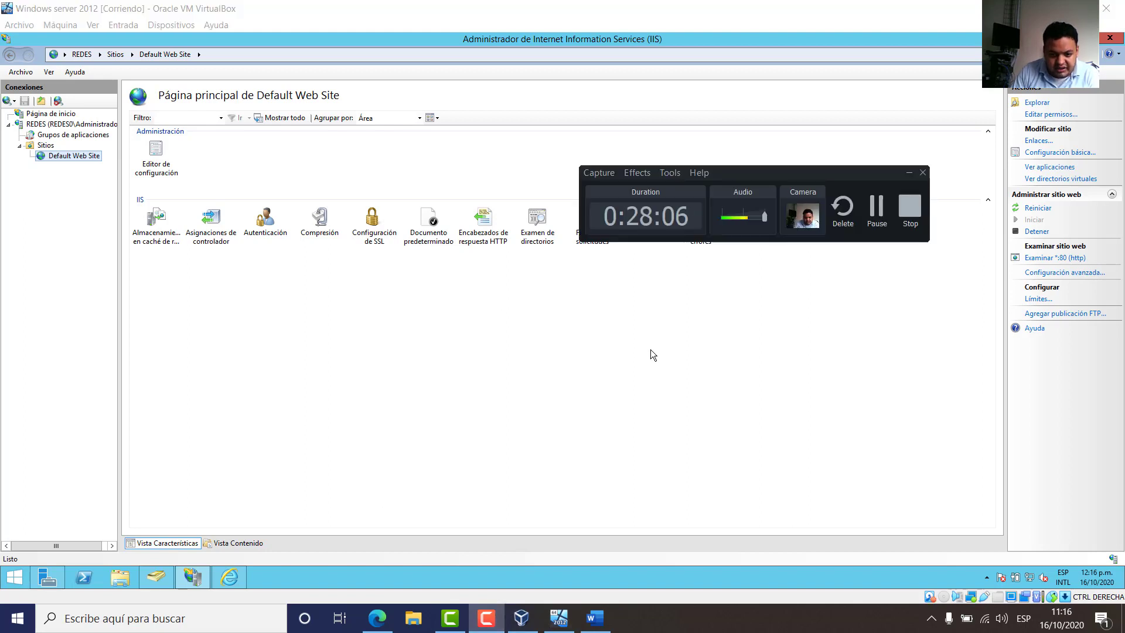